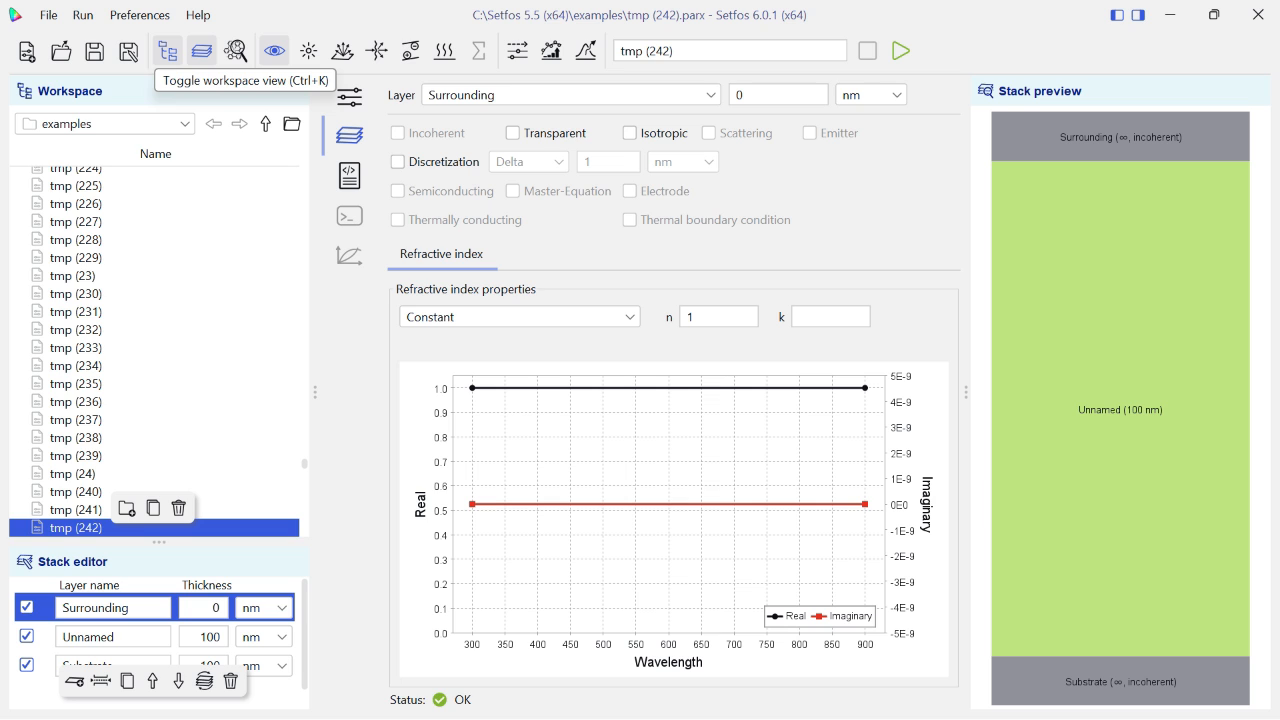
# Hide the stack editor and workspace views and restore both
pyautogui.click(202, 50)
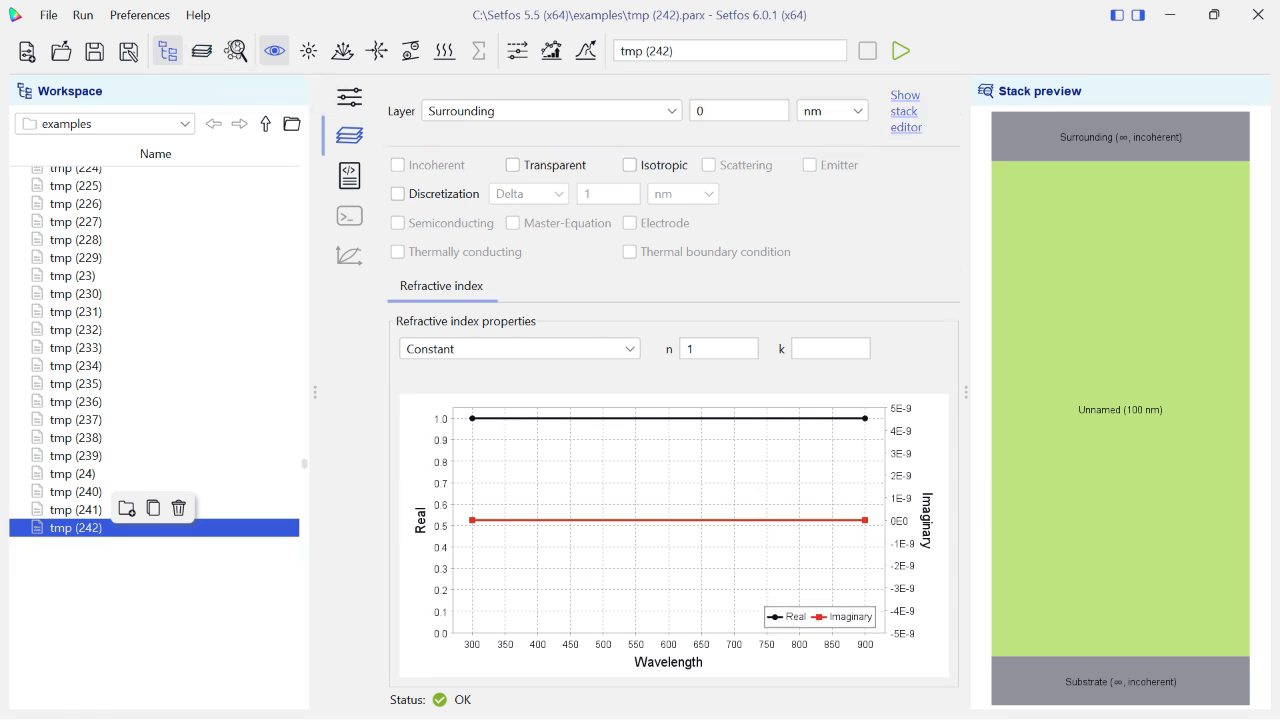
pyautogui.click(202, 50)
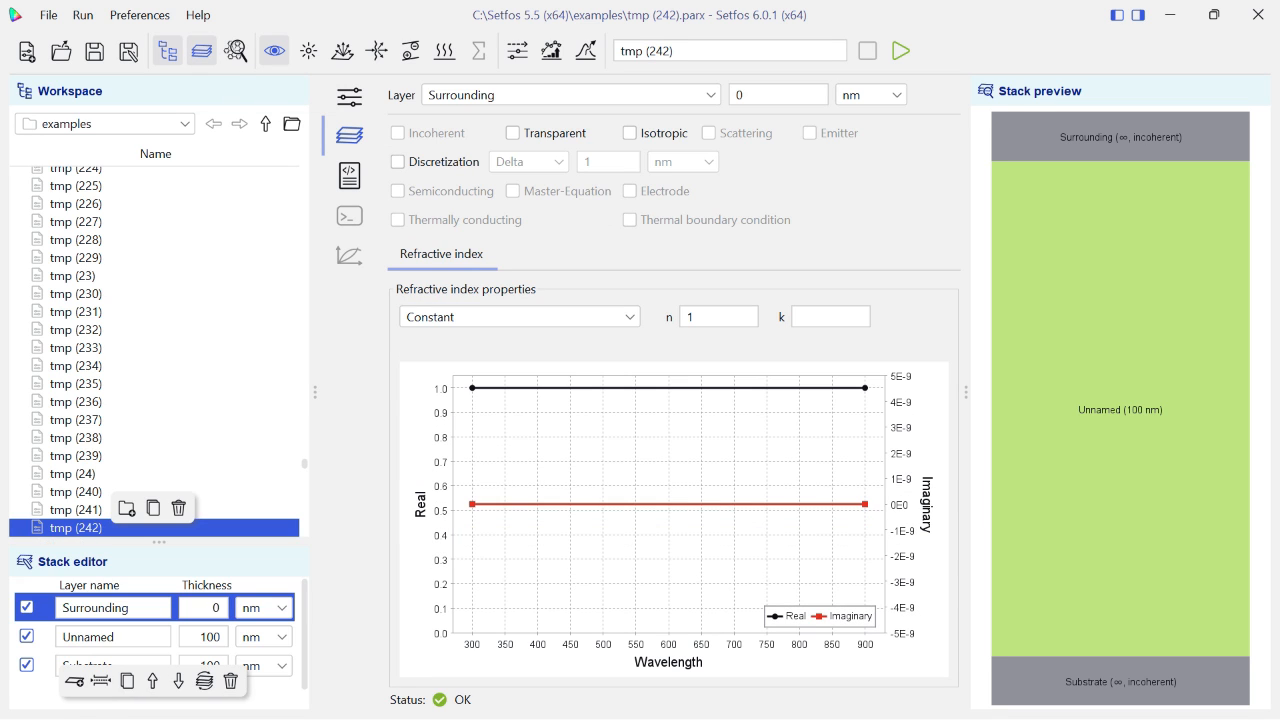
pyautogui.hotkey('ctrl', 'k')
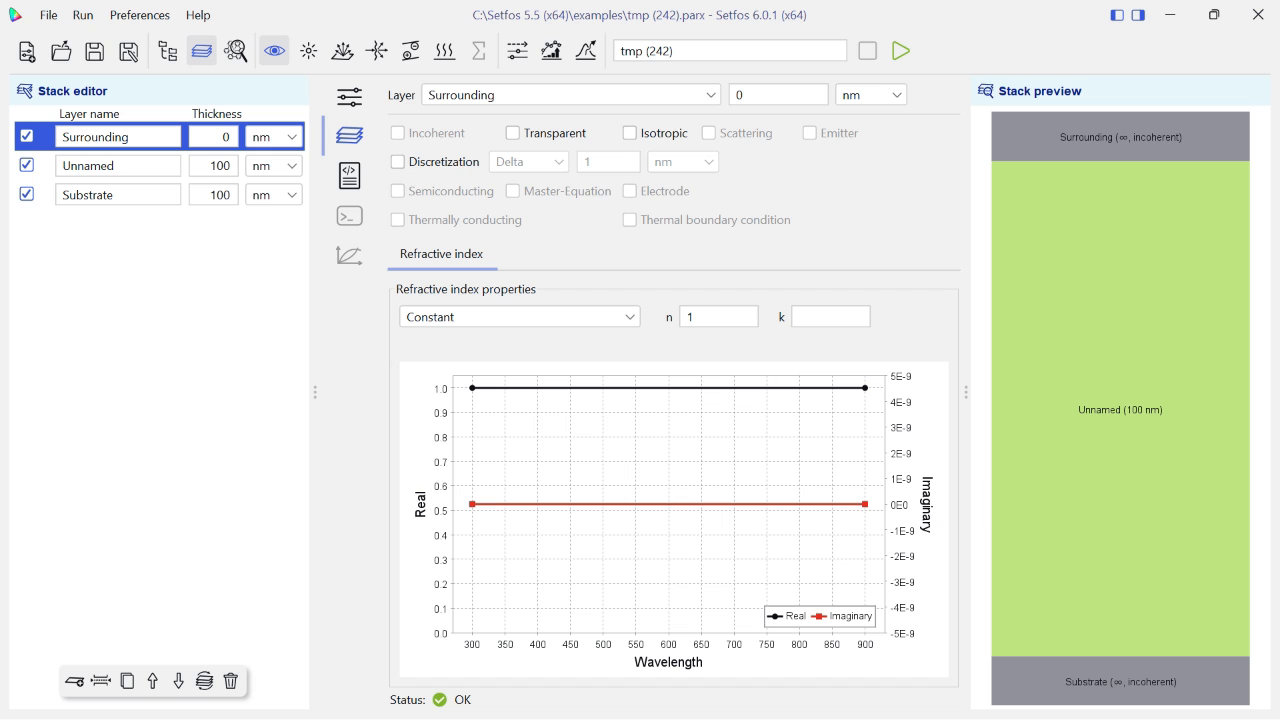
pyautogui.click(202, 50)
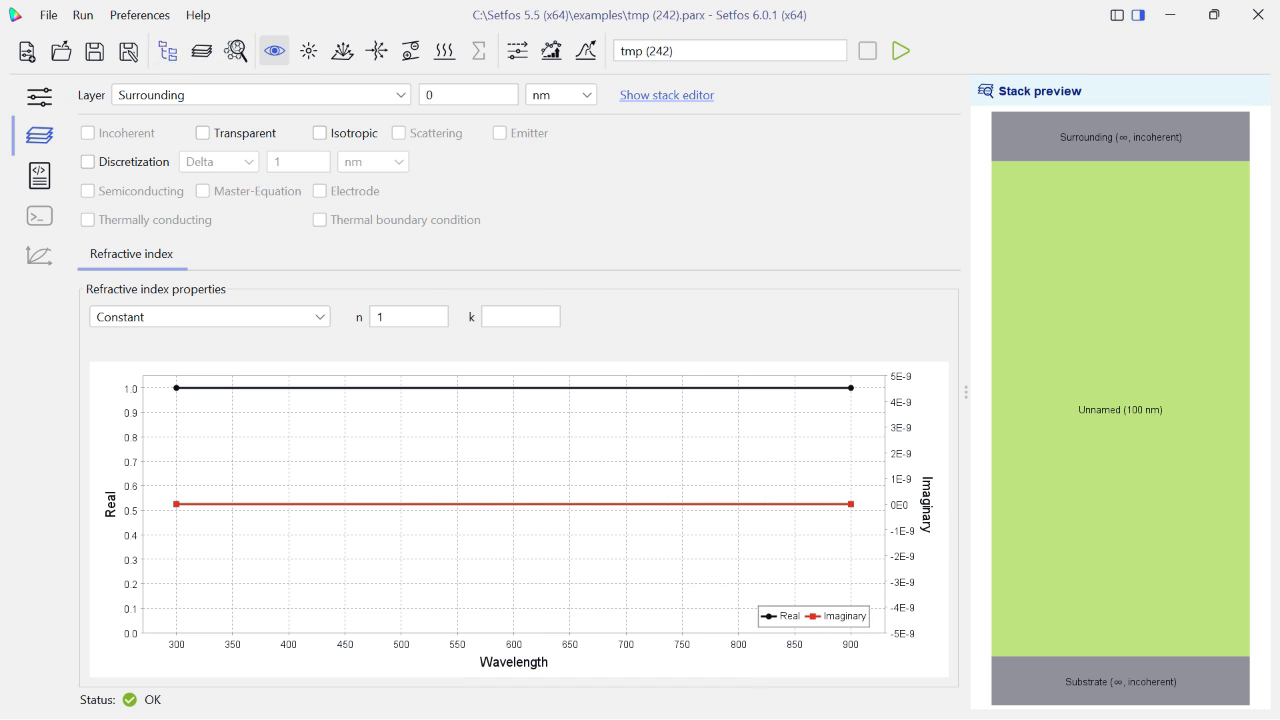
pyautogui.hotkey('ctrl', 'k')
pyautogui.click(202, 50)
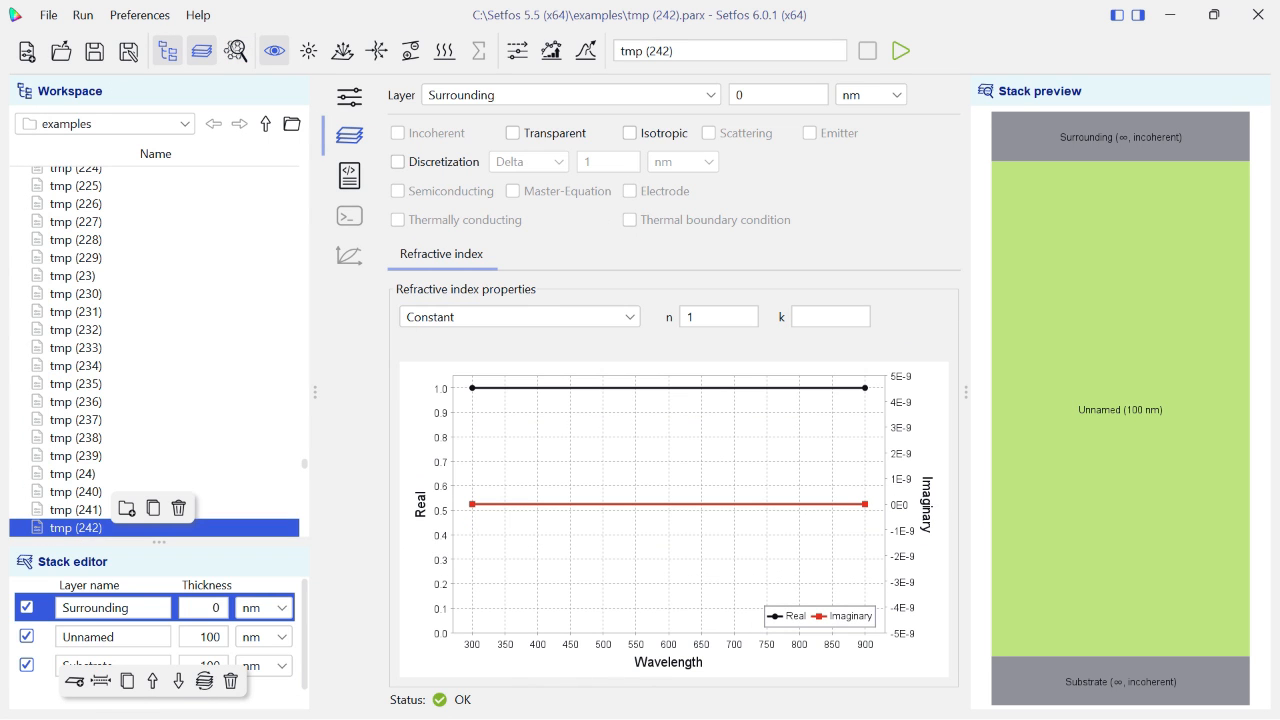
# Browse the material database and view the refractive index dataset and metadata of 3TPYMB
pyautogui.click(236, 50)
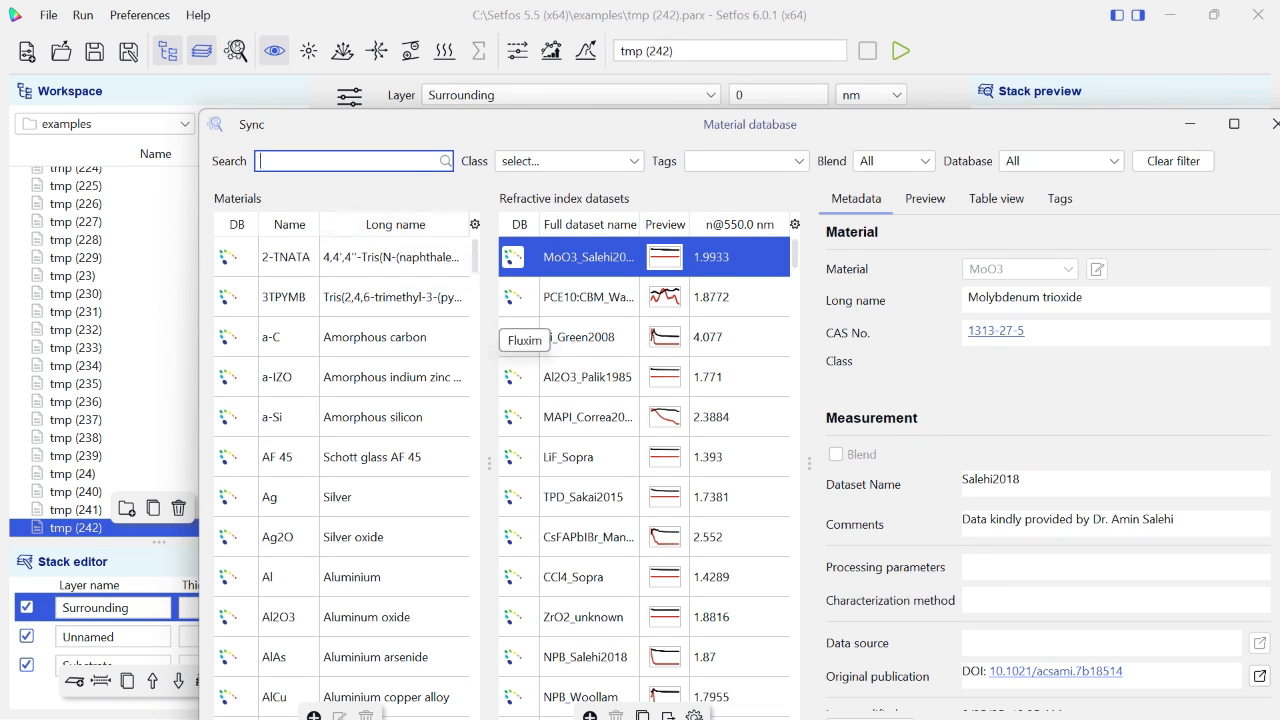
pyautogui.click(392, 297)
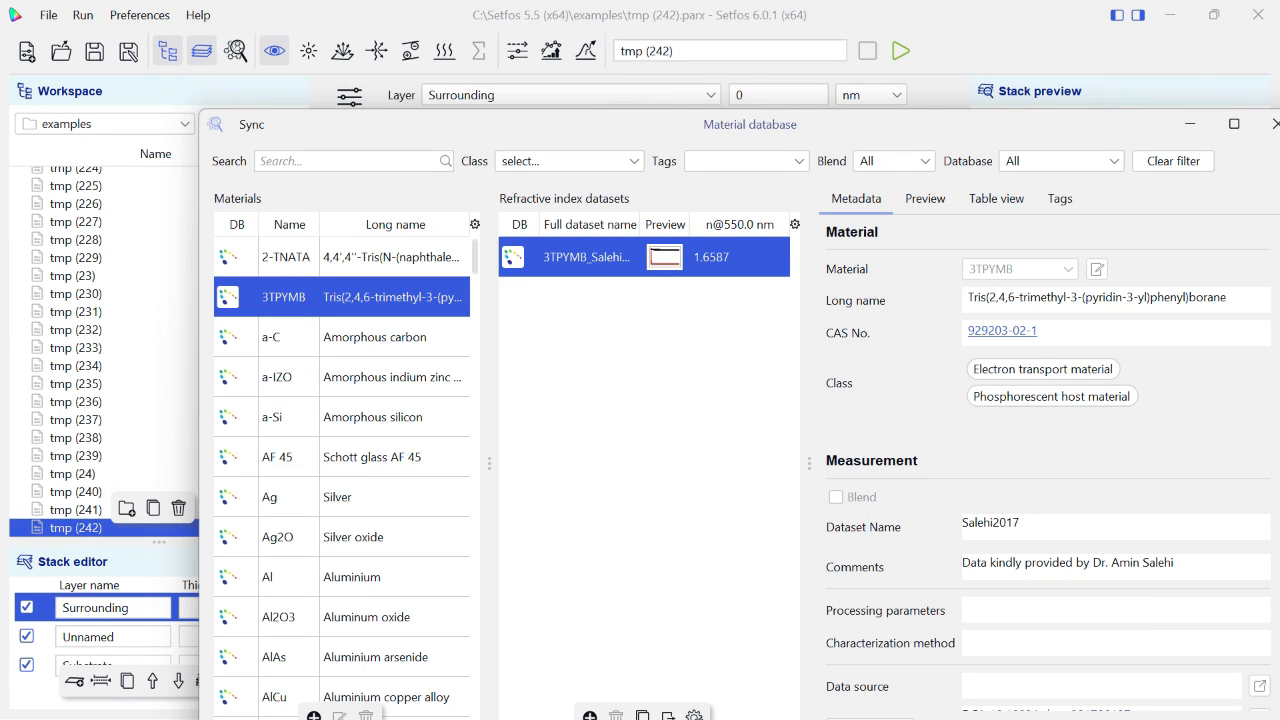
pyautogui.click(1270, 123)
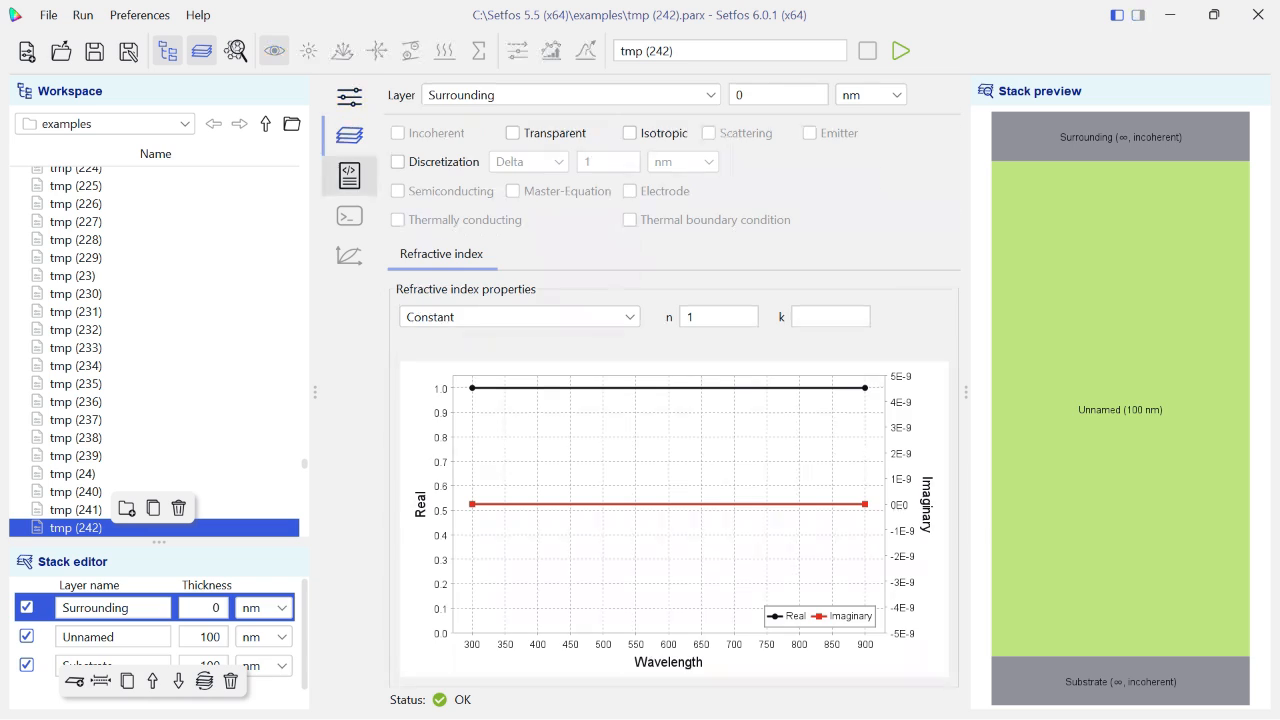
# Examine the script version of the project and return to the layer properties
pyautogui.click(349, 175)
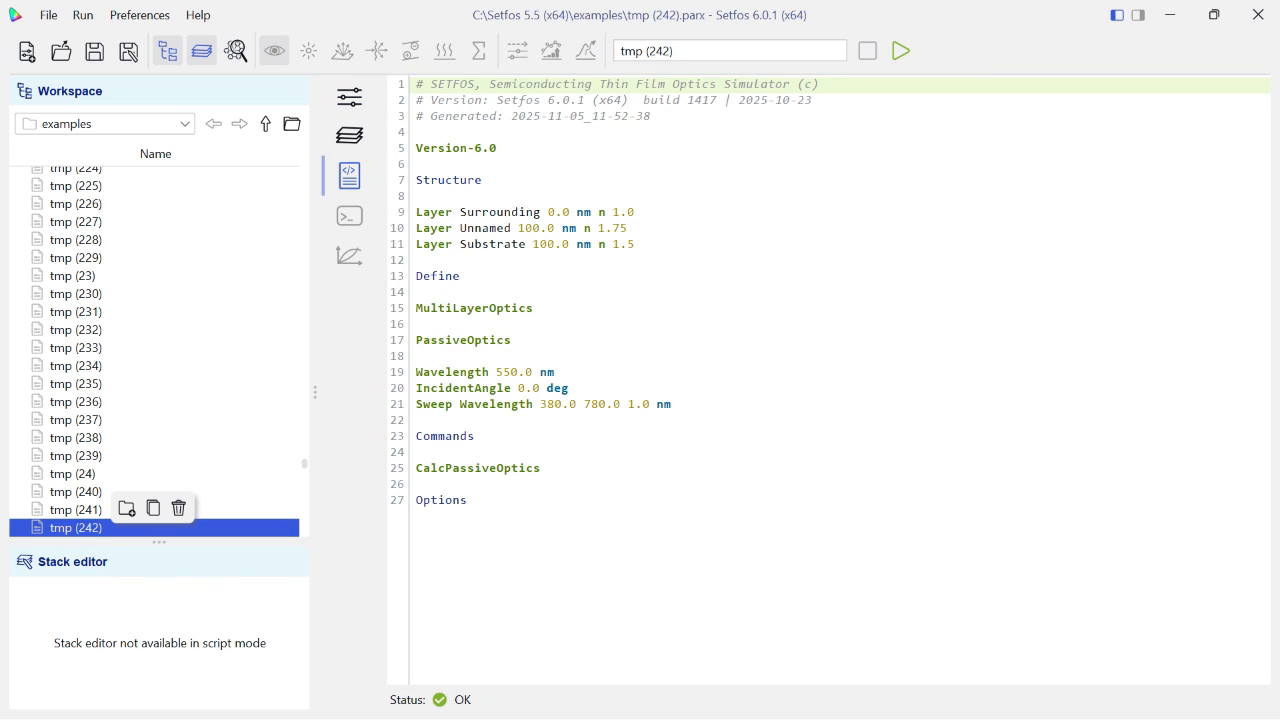
pyautogui.click(349, 134)
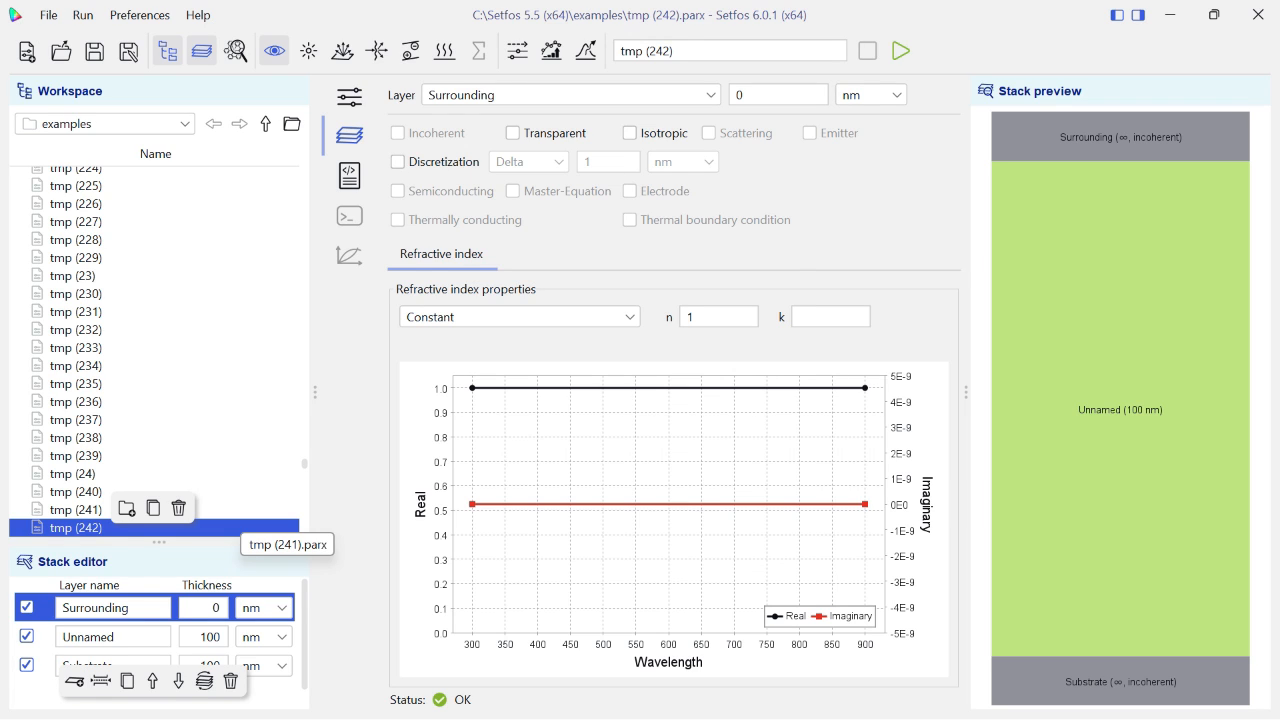
# Hide the workspace view and add nine layers to the stack below the Surrounding layer
pyautogui.click(168, 51)
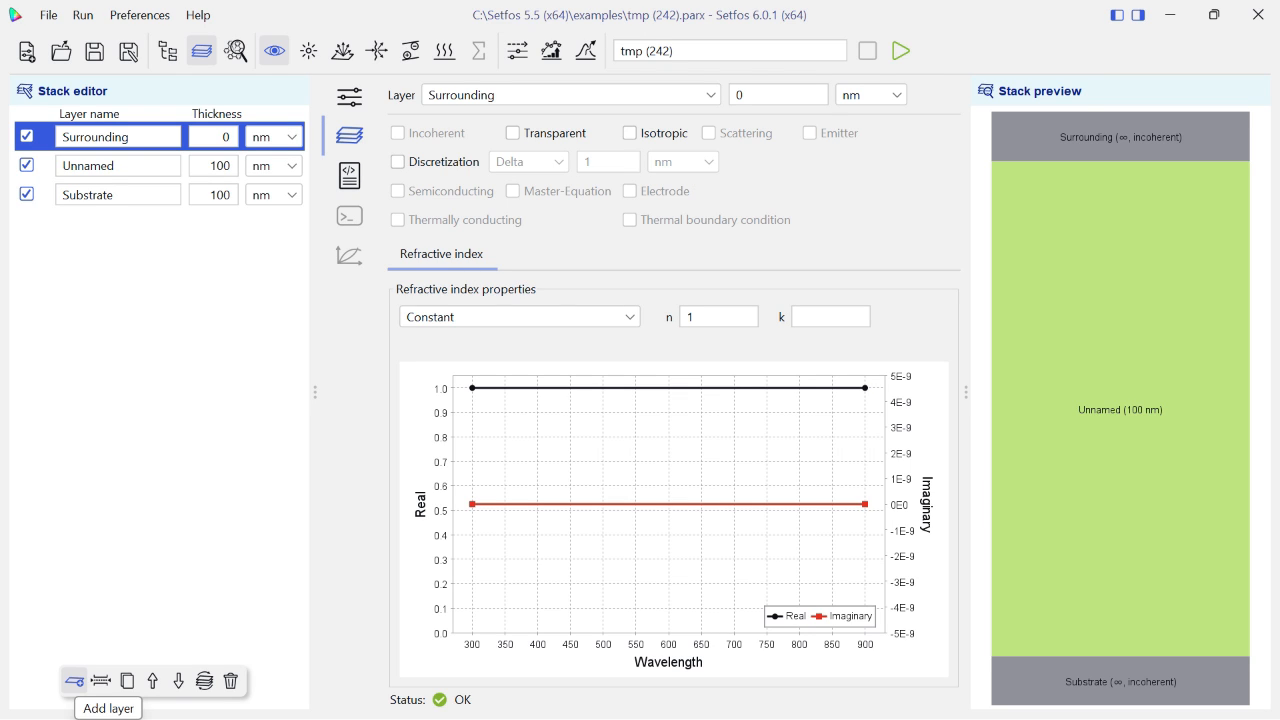
pyautogui.click(74, 681)
pyautogui.click(74, 681)
pyautogui.click(74, 681)
pyautogui.click(74, 681)
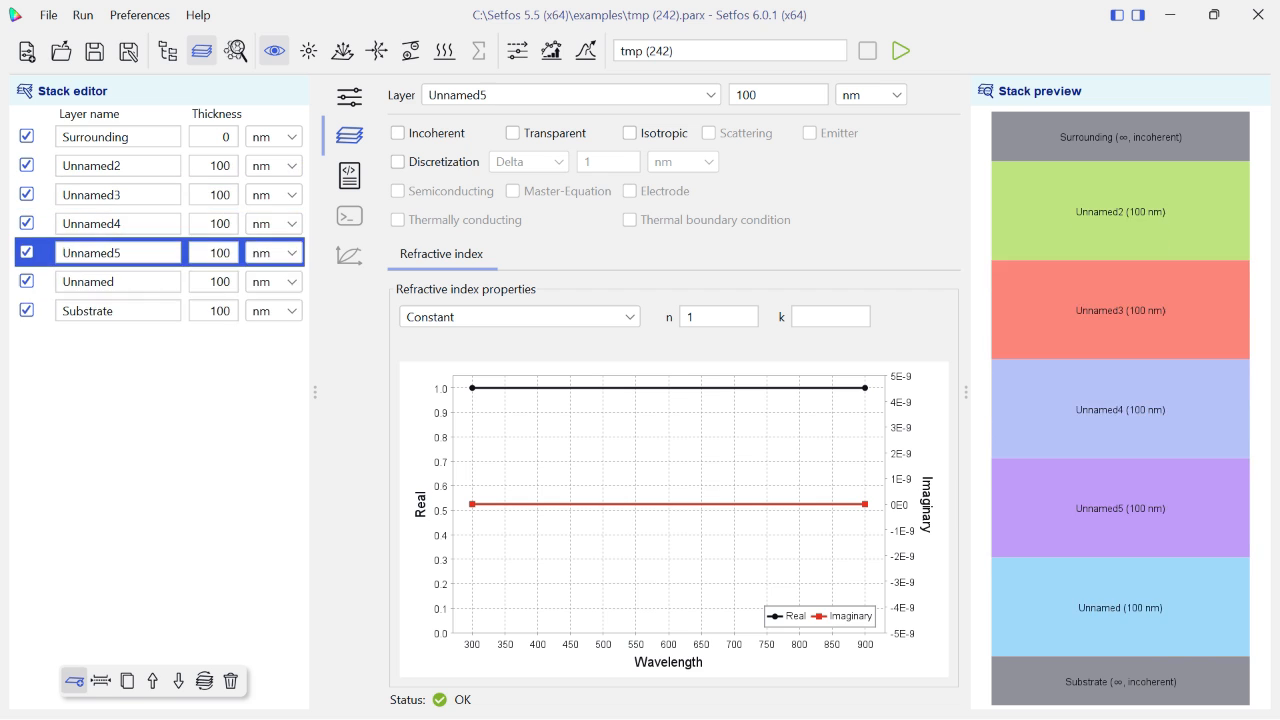
pyautogui.click(74, 681)
pyautogui.click(74, 681)
pyautogui.click(74, 681)
pyautogui.click(74, 681)
pyautogui.click(74, 681)
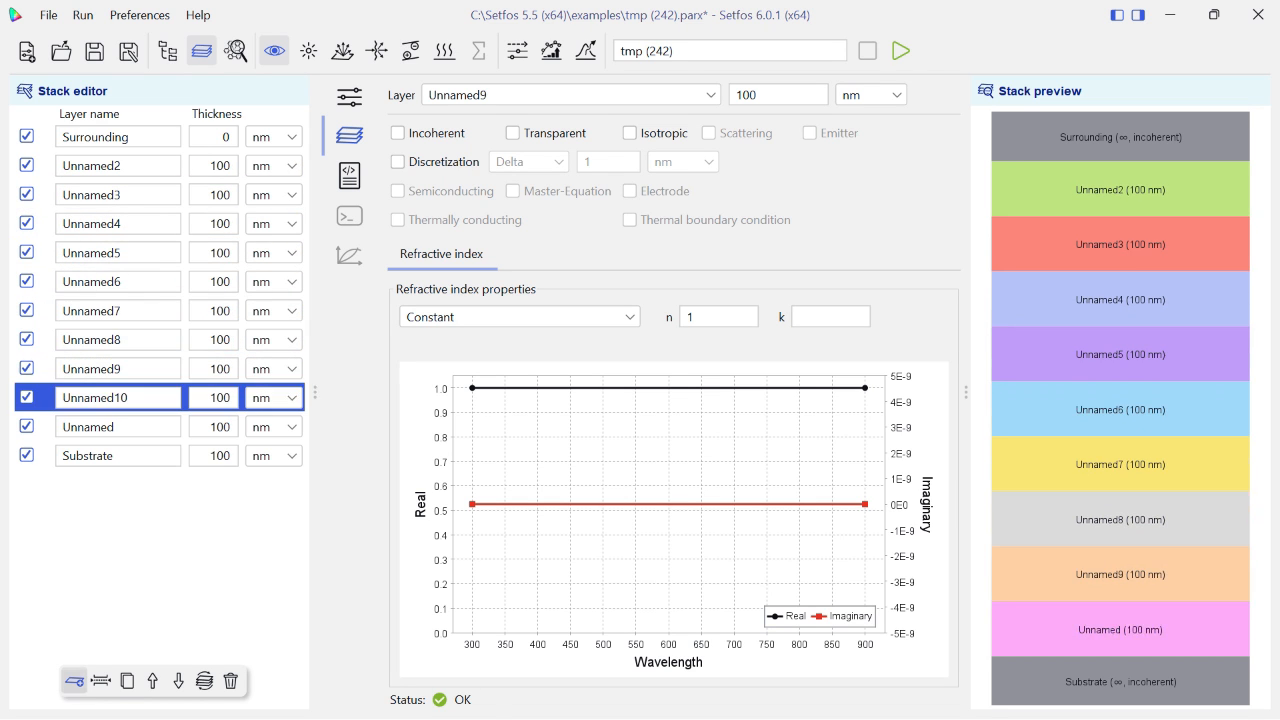
# Rename the first layer below Surrounding as Glass and set its thickness to 1 mm
pyautogui.click(118, 137)
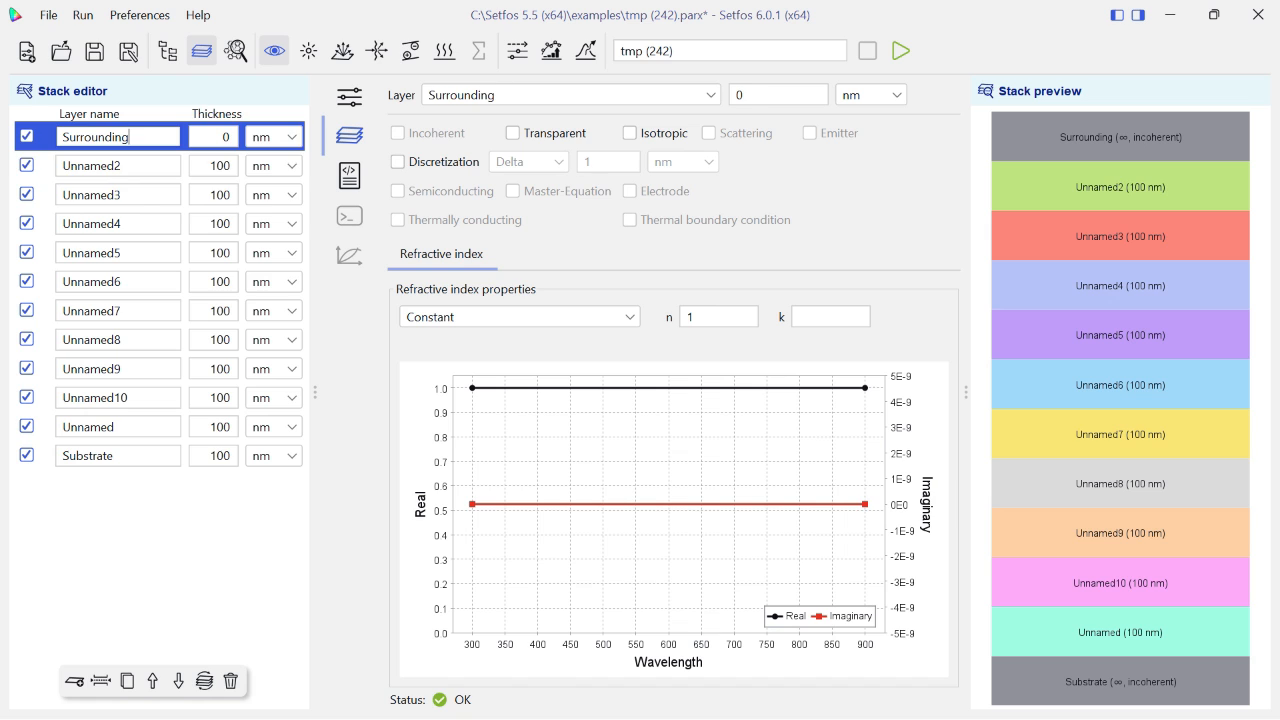
pyautogui.doubleClick(137, 167)
pyautogui.press('BackSpace')
pyautogui.write('Glass')
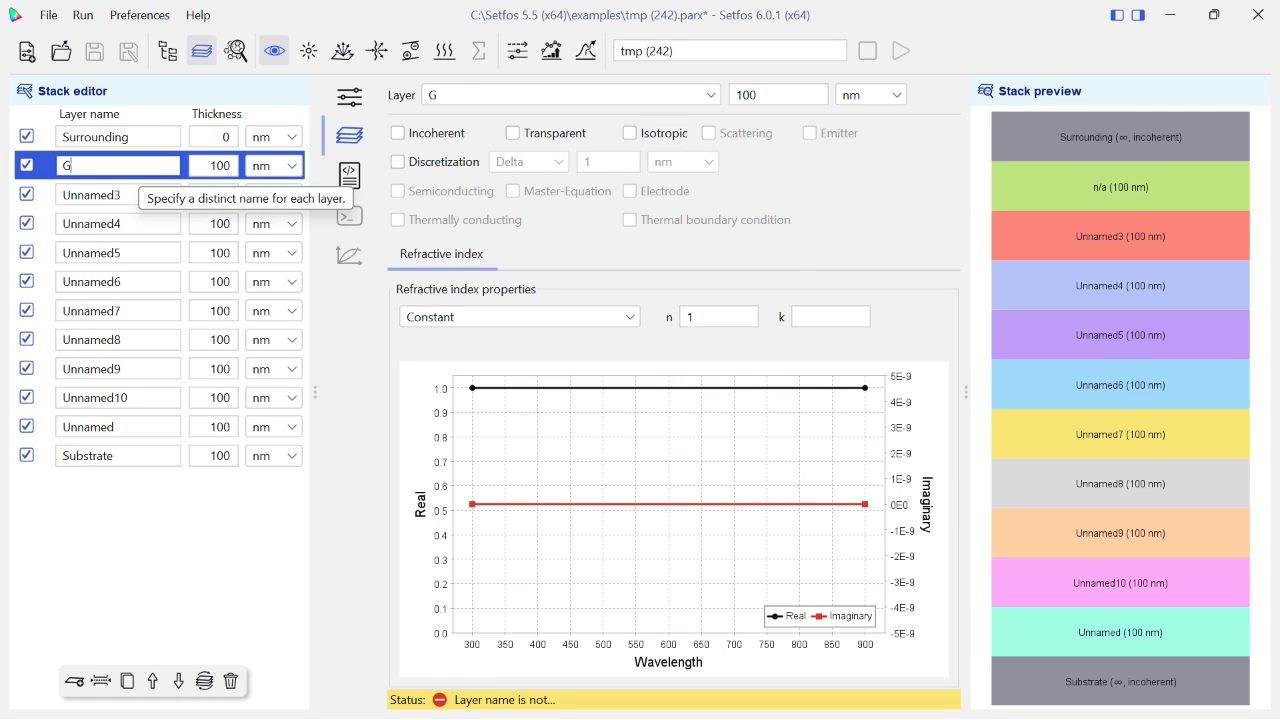
pyautogui.press('Tab')
pyautogui.press('BackSpace')
pyautogui.write('1')
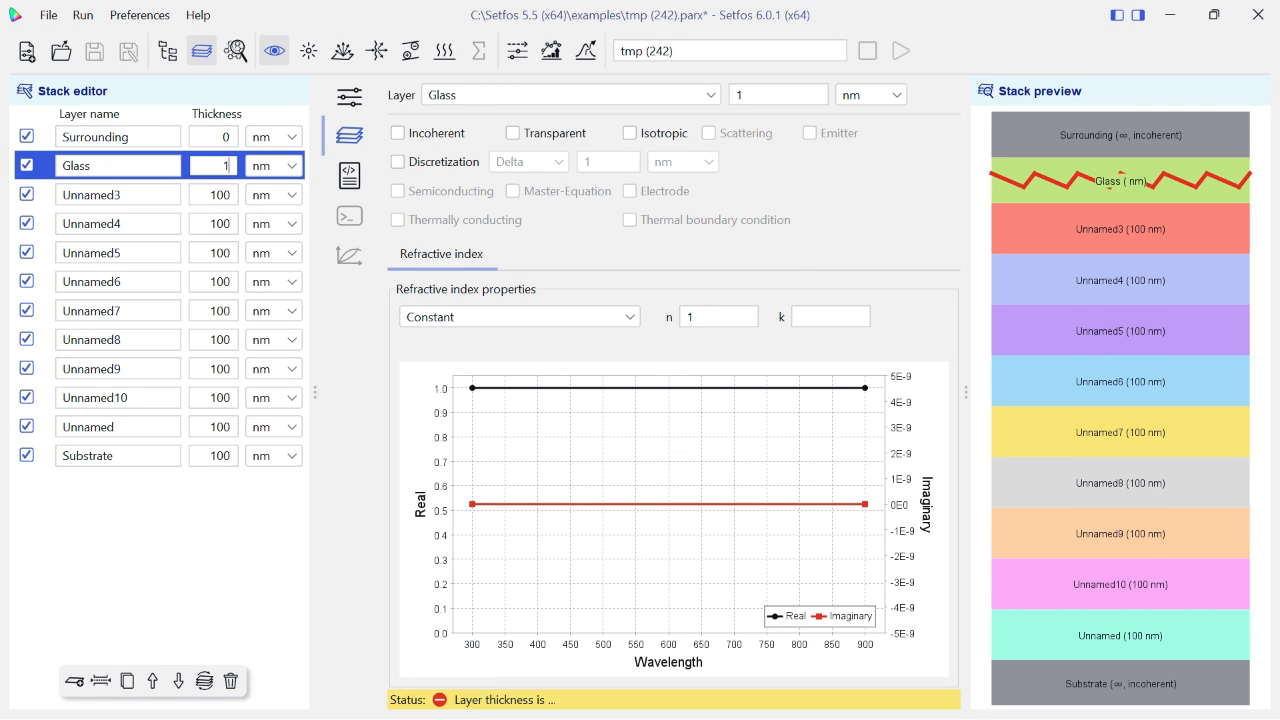
pyautogui.click(275, 166)
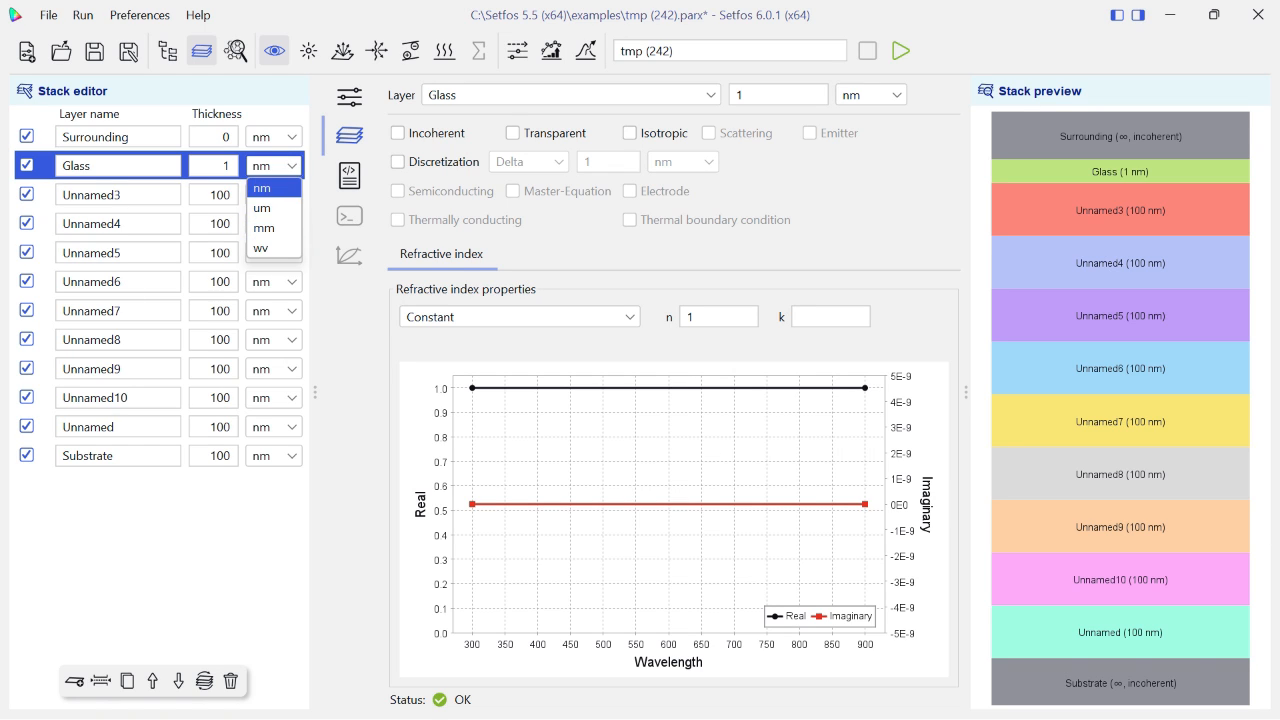
pyautogui.click(263, 228)
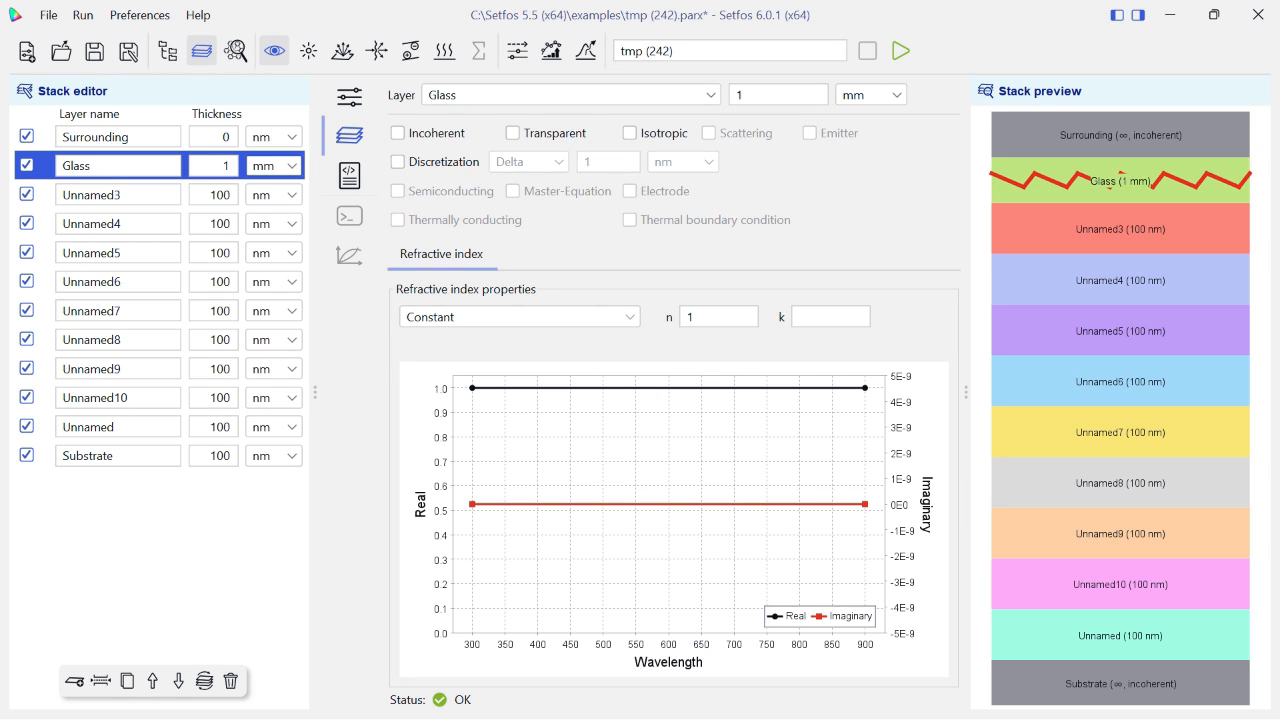
# Rename the layer directly below Glass as ITO
pyautogui.doubleClick(92, 195)
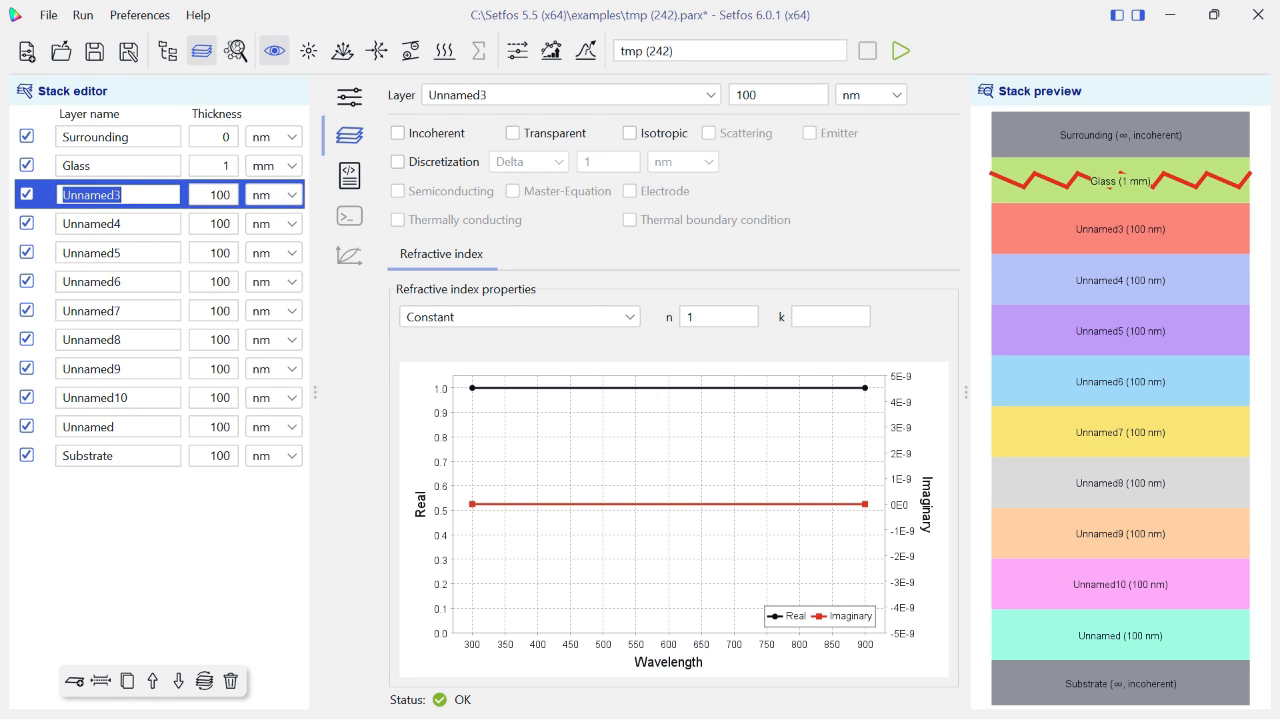
pyautogui.press('BackSpace')
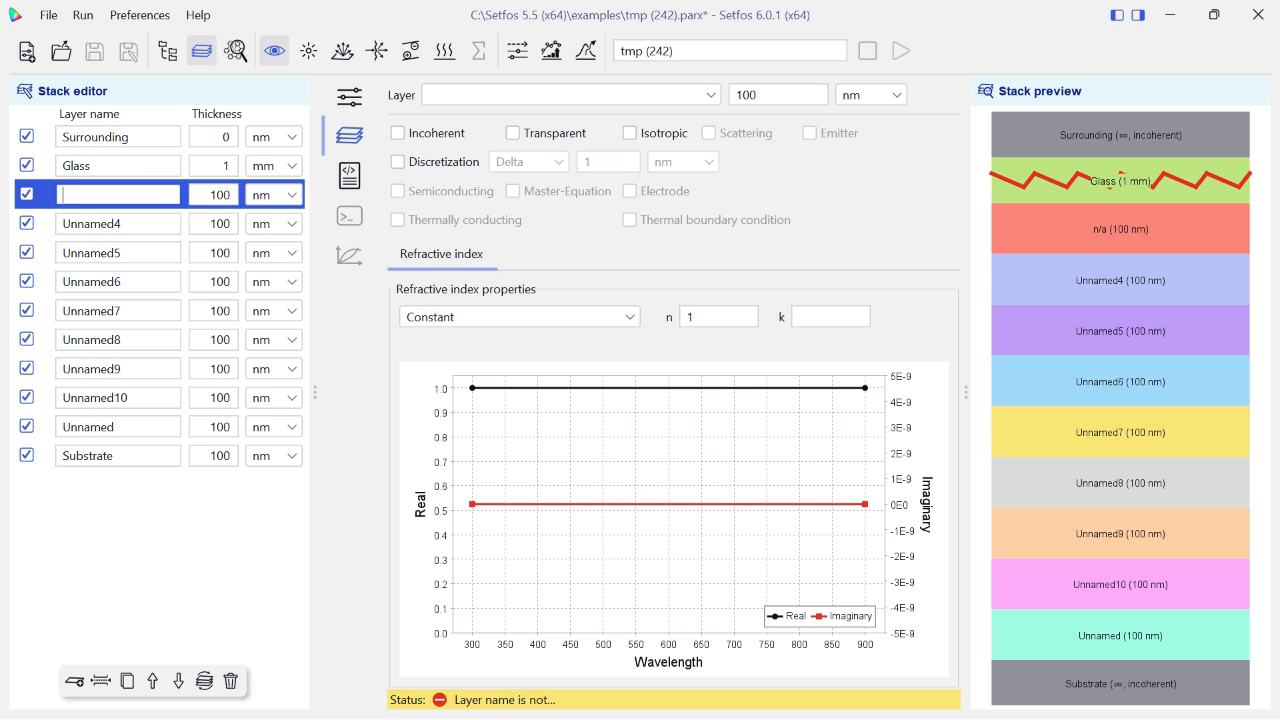
pyautogui.write('I')
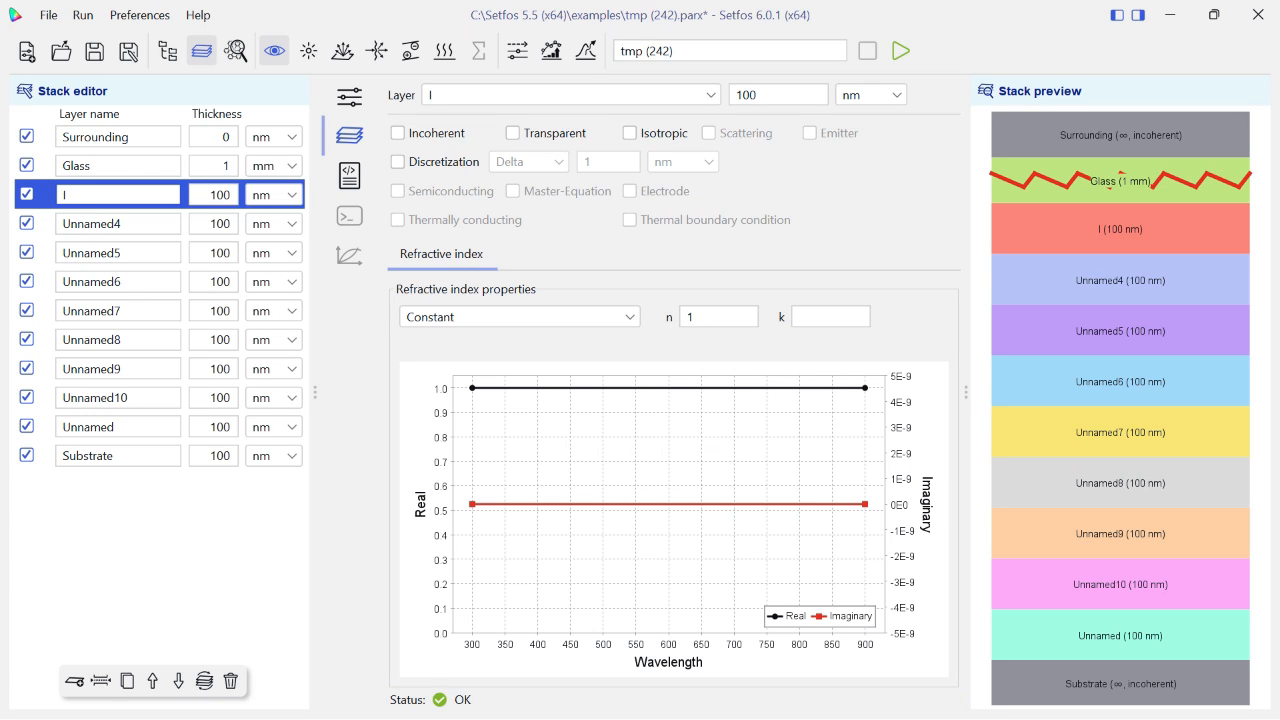
pyautogui.write('TO')
# Rename the layer below ITO as Sam_2Pacz and set its thickness to 1 nm
pyautogui.doubleClick(91, 224)
pyautogui.press('BackSpace')
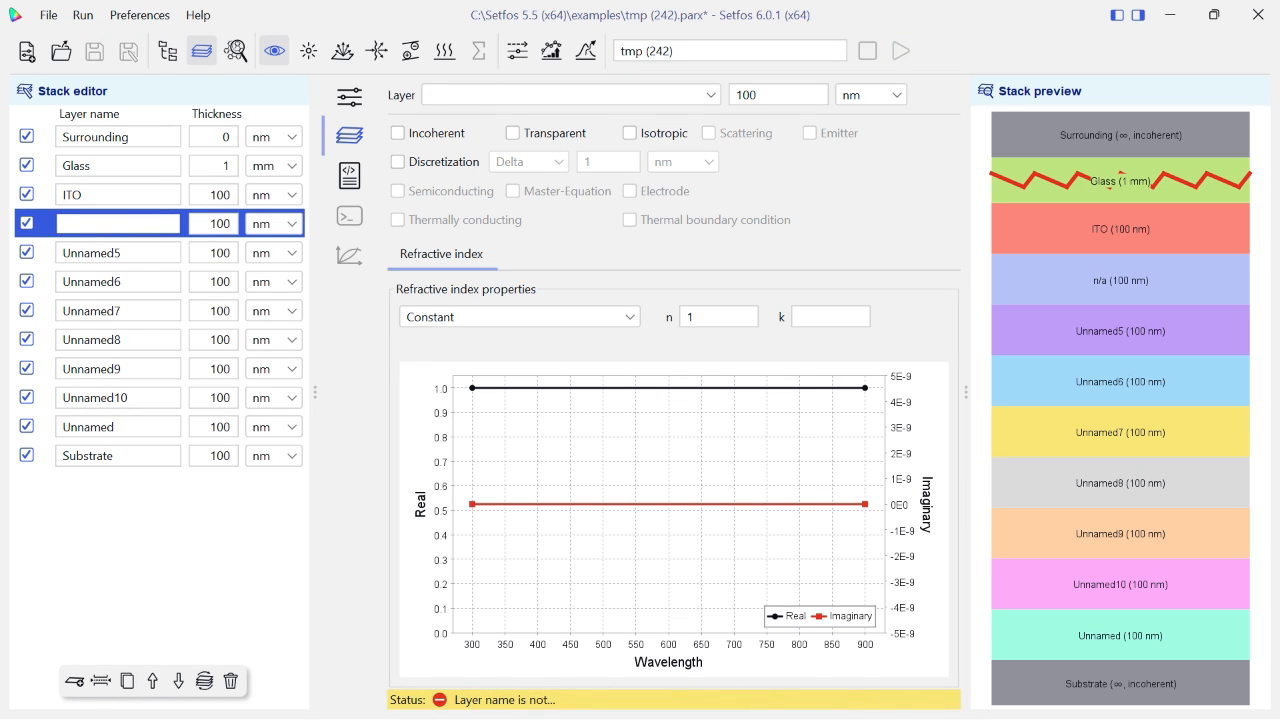
pyautogui.write('Sam_2Pac')
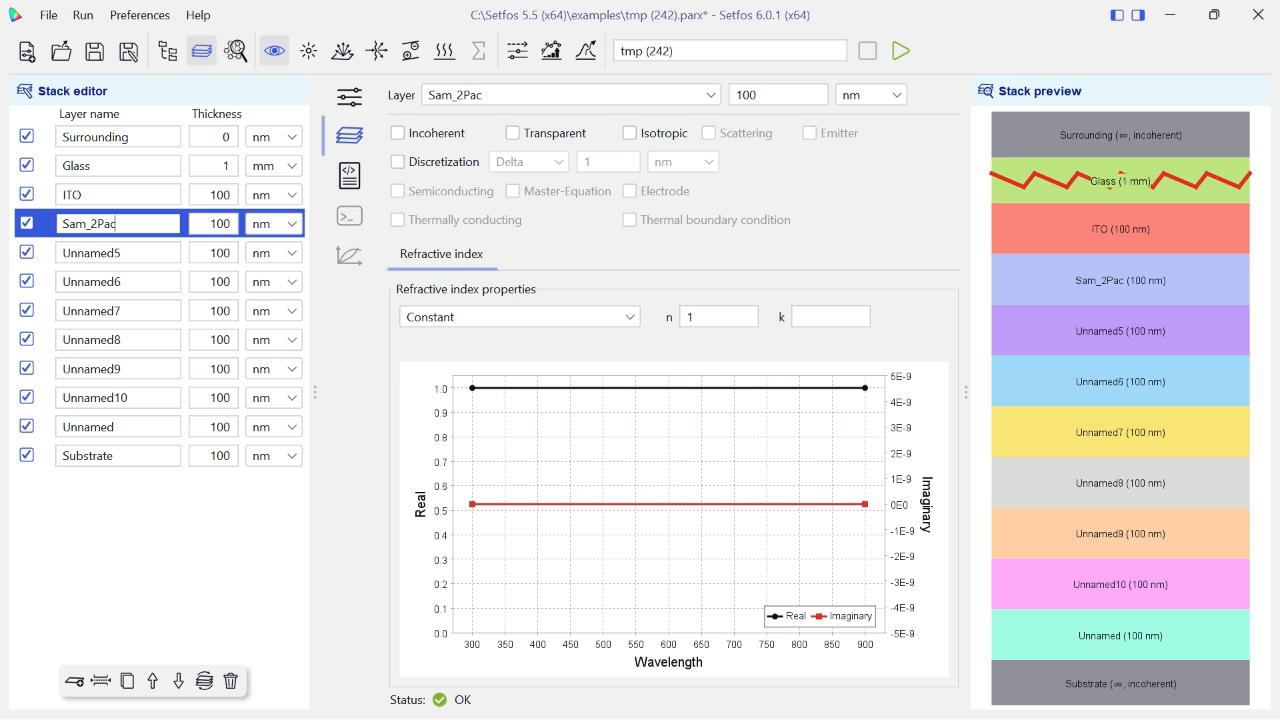
pyautogui.write('z')
pyautogui.click(95, 253)
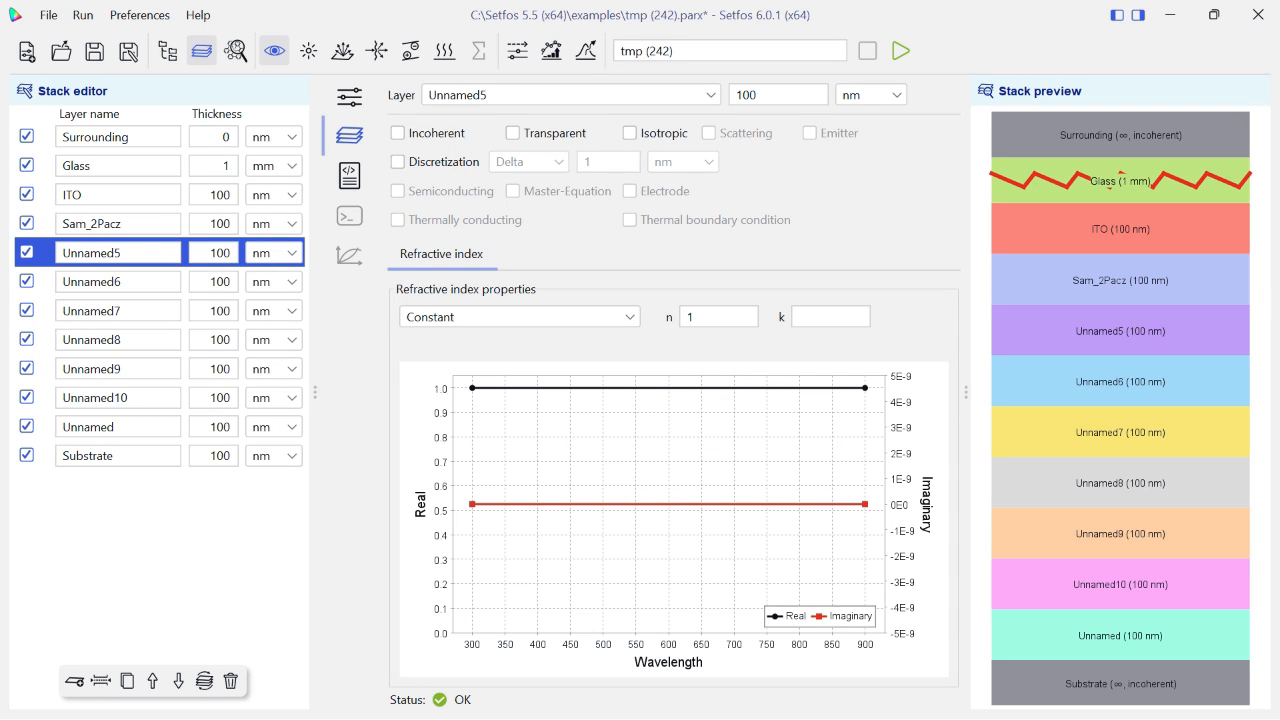
pyautogui.click(95, 224)
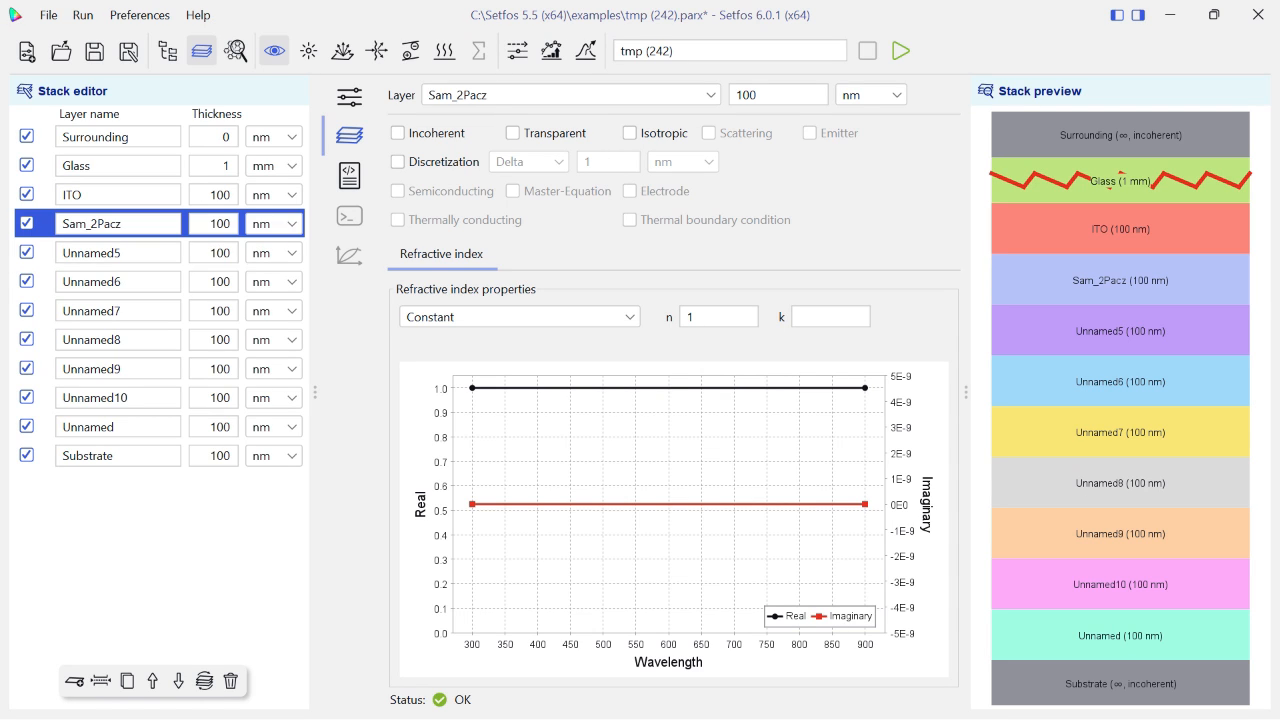
pyautogui.doubleClick(219, 224)
pyautogui.write('1')
pyautogui.press('Return')
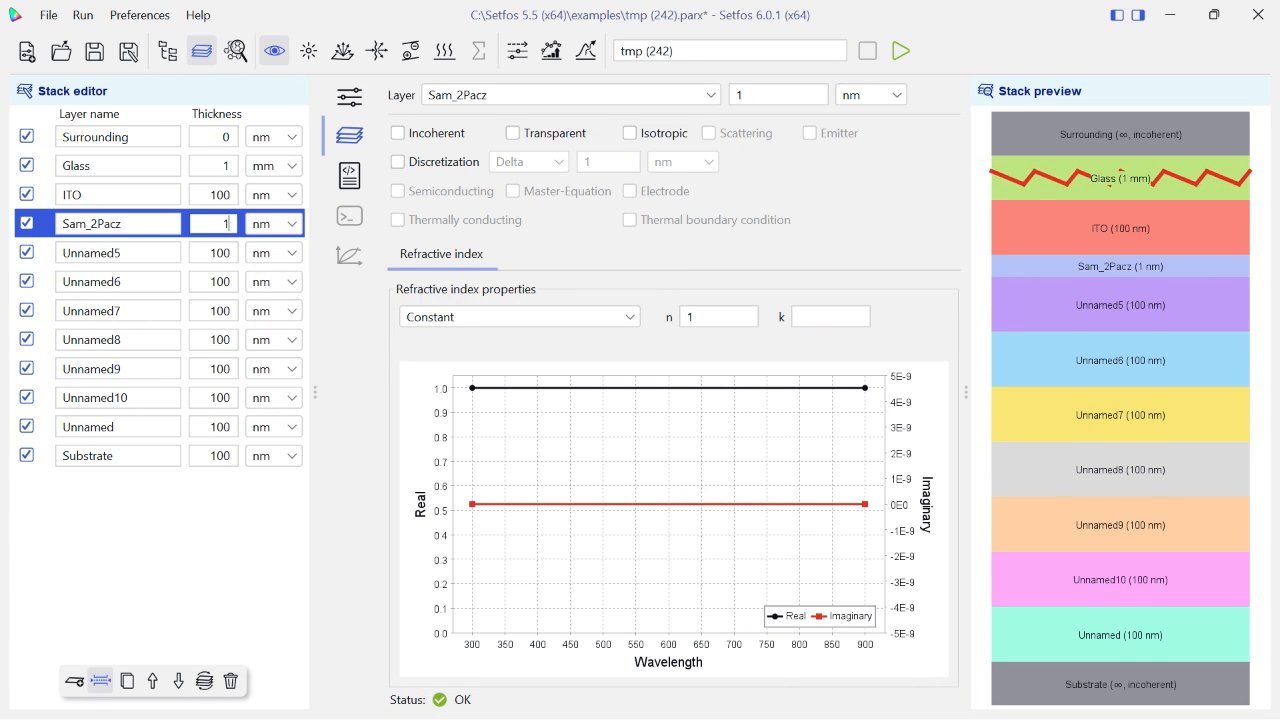
# Insert an interface below Sam_2Pacz, and rename the layer under it as WBG_Pero with a thickness of 430 nm
pyautogui.click(100, 681)
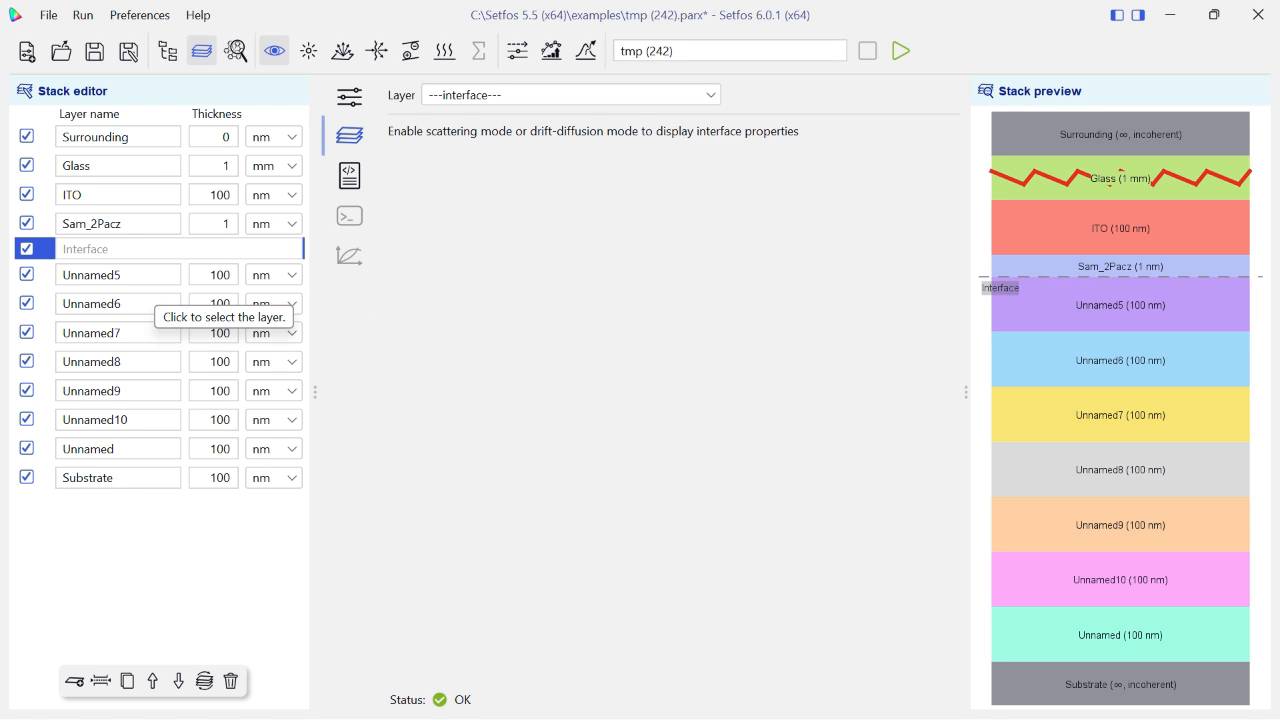
pyautogui.doubleClick(142, 276)
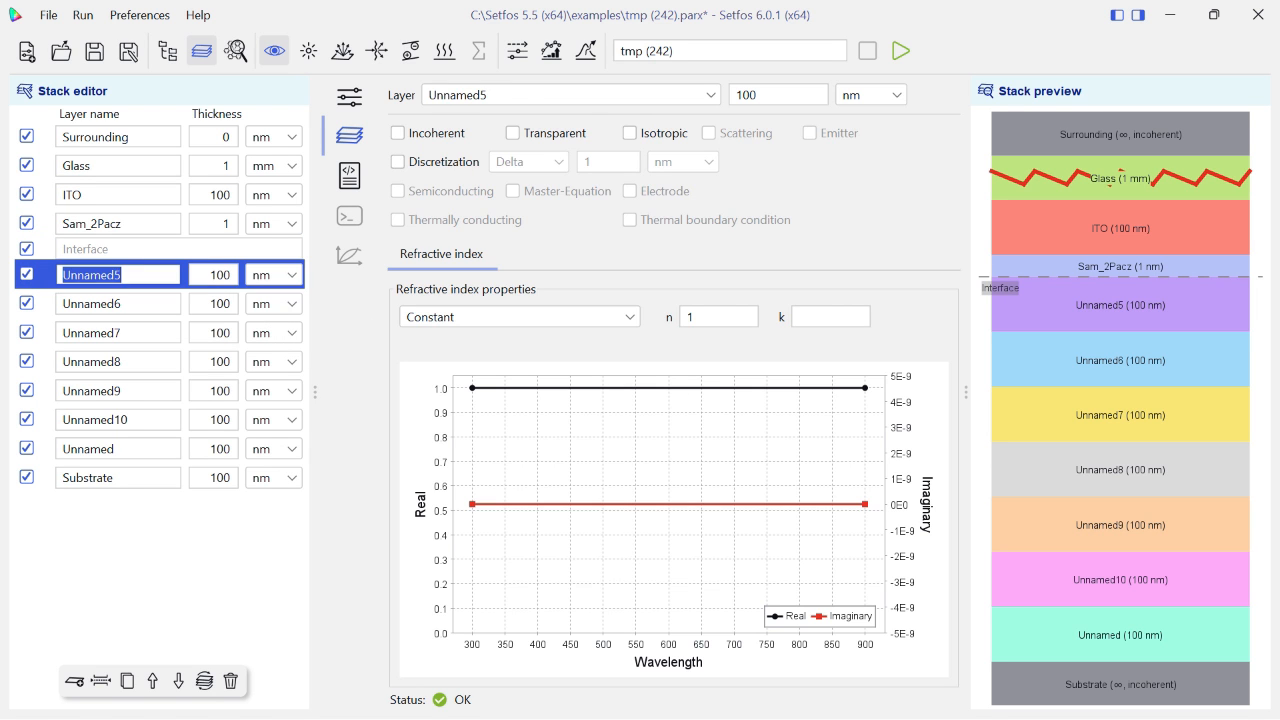
pyautogui.write('W')
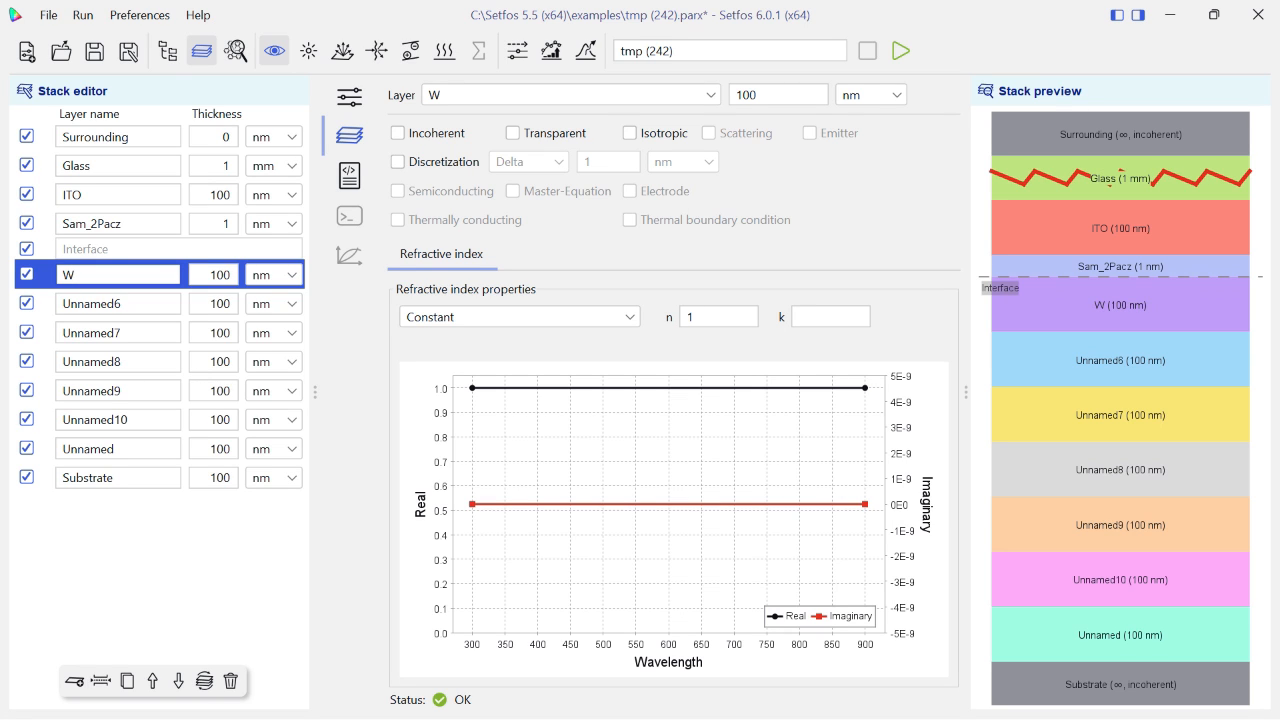
pyautogui.write('BG_Pero')
pyautogui.press('Tab')
pyautogui.write('430')
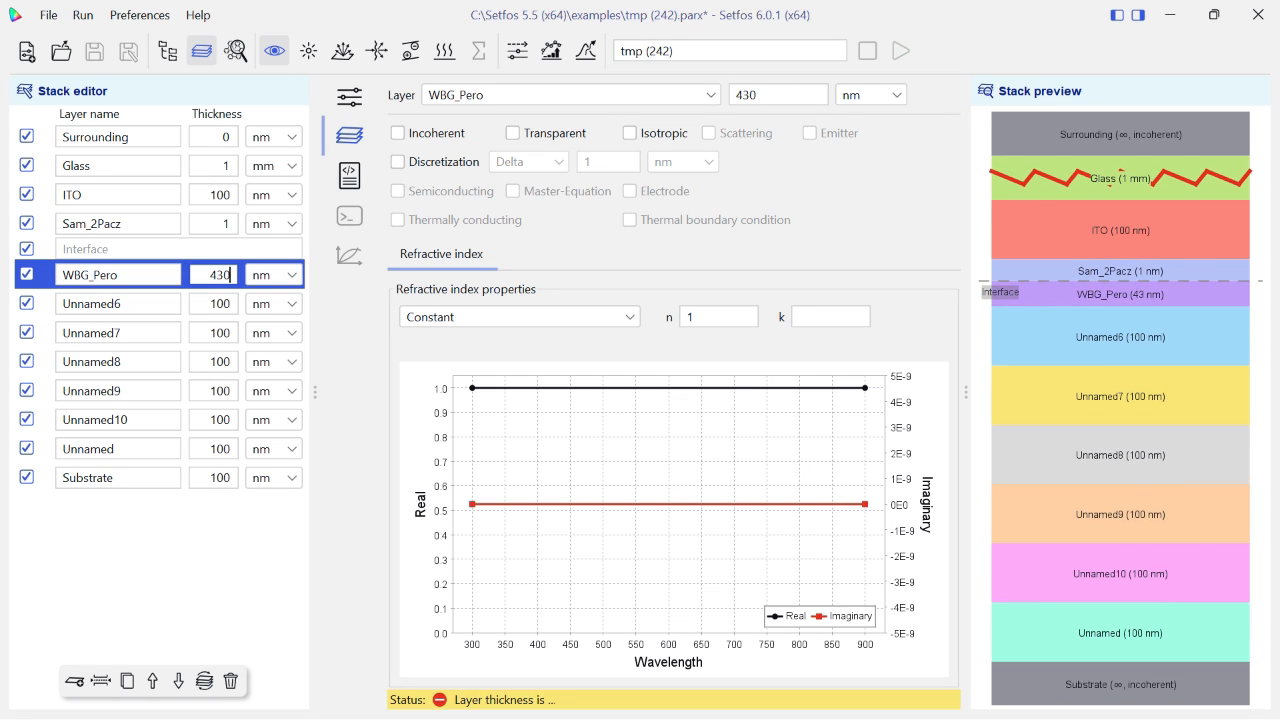
pyautogui.press('Tab')
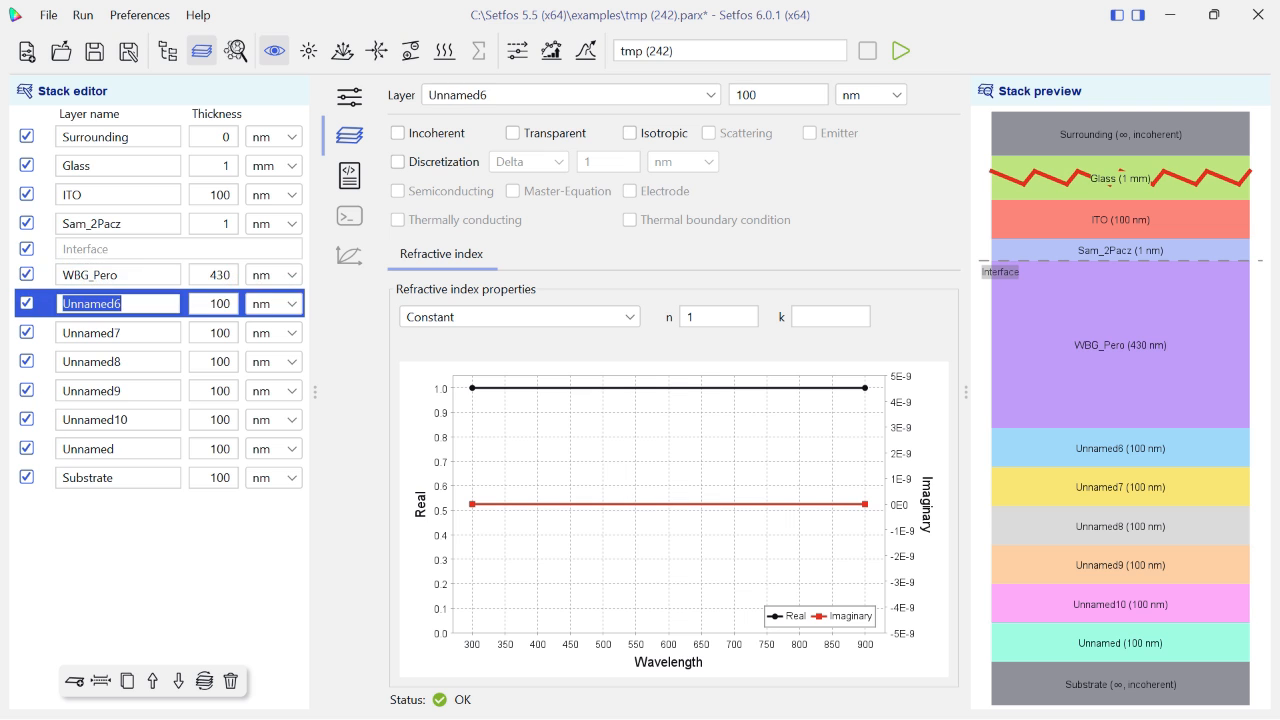
# Insert an interface below WBG_Pero and rename the layer under it as C60Top
pyautogui.click(232, 273)
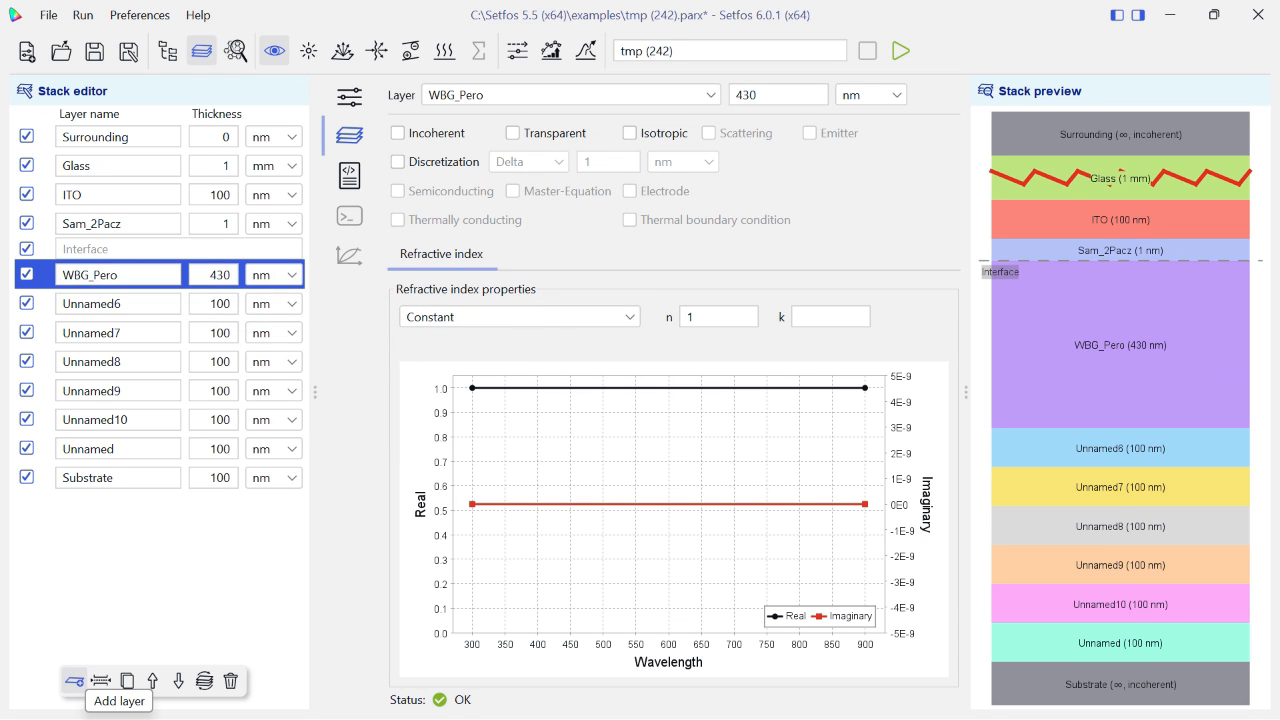
pyautogui.click(100, 681)
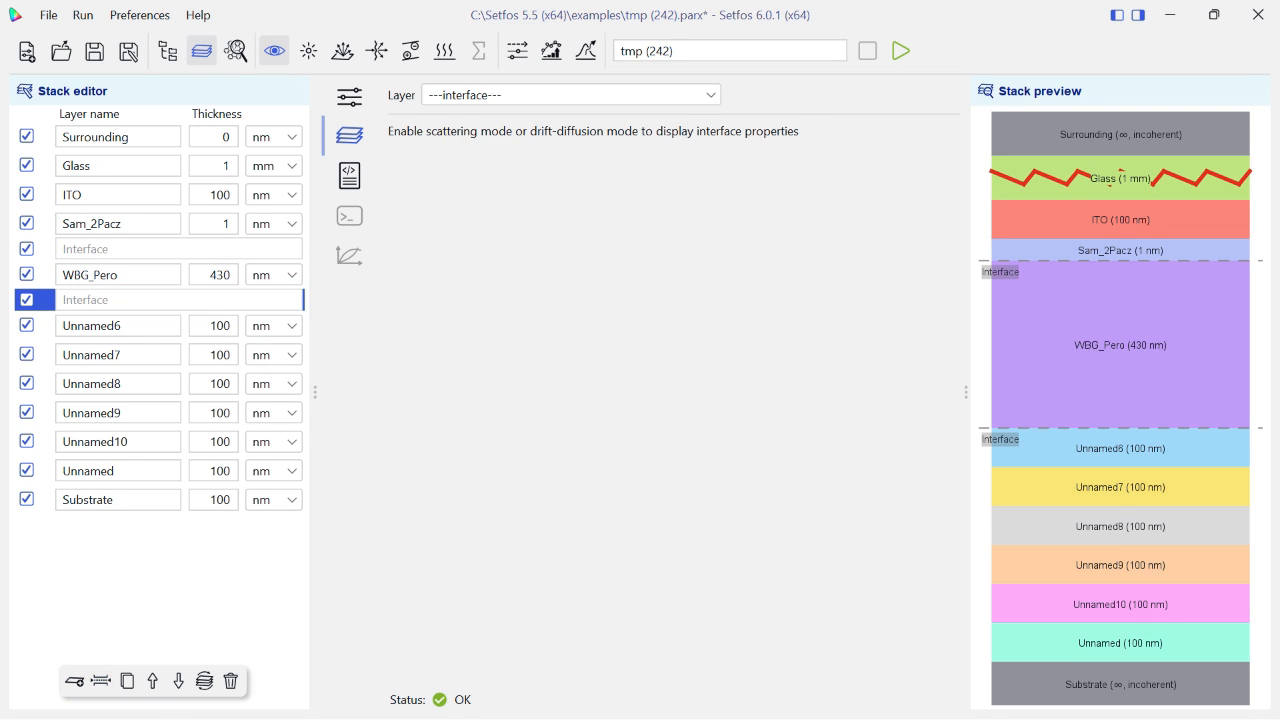
pyautogui.doubleClick(92, 326)
pyautogui.press('BackSpace')
pyautogui.write('C60T')
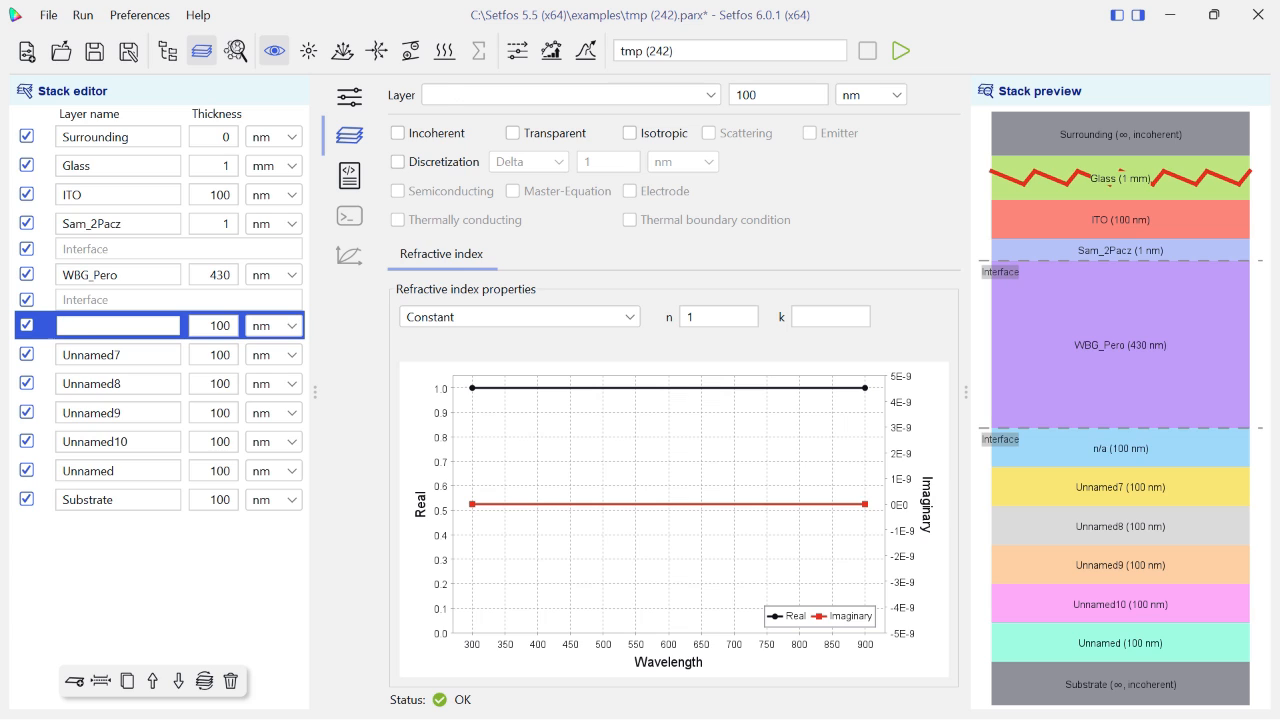
pyautogui.write('p')
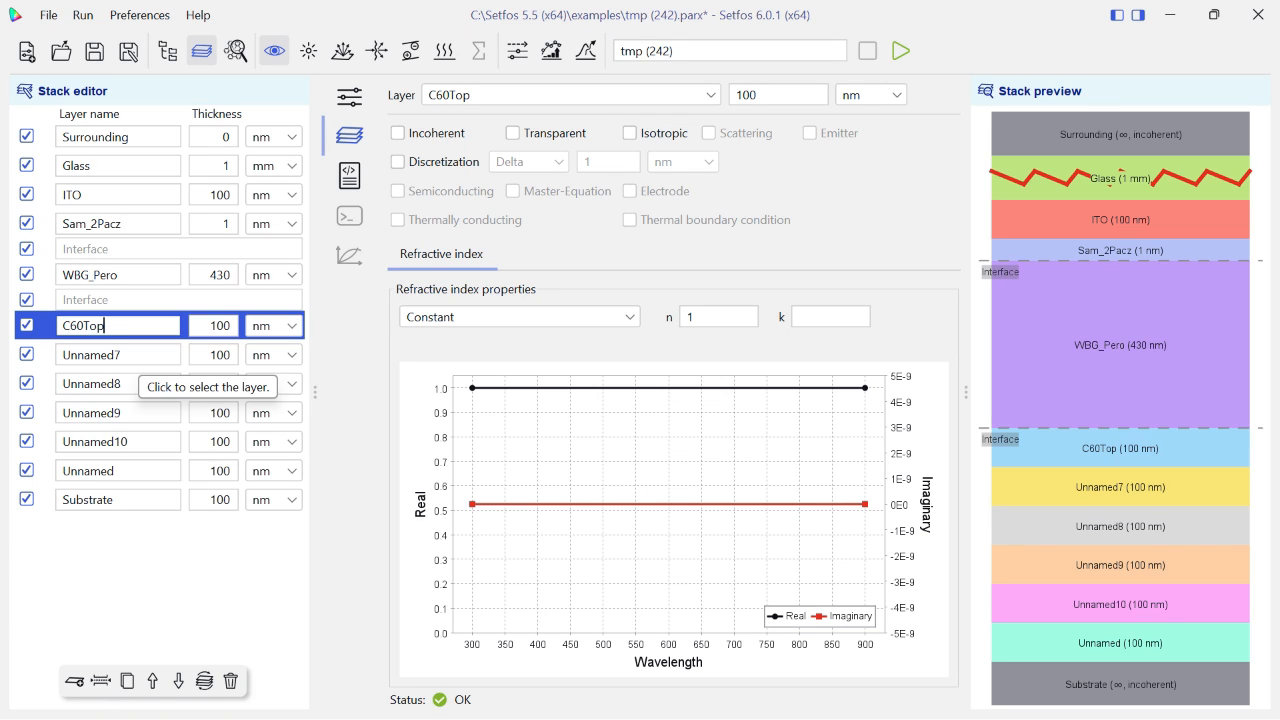
# Set the thickness of the C60Top layer to 20 nm
pyautogui.doubleClick(136, 355)
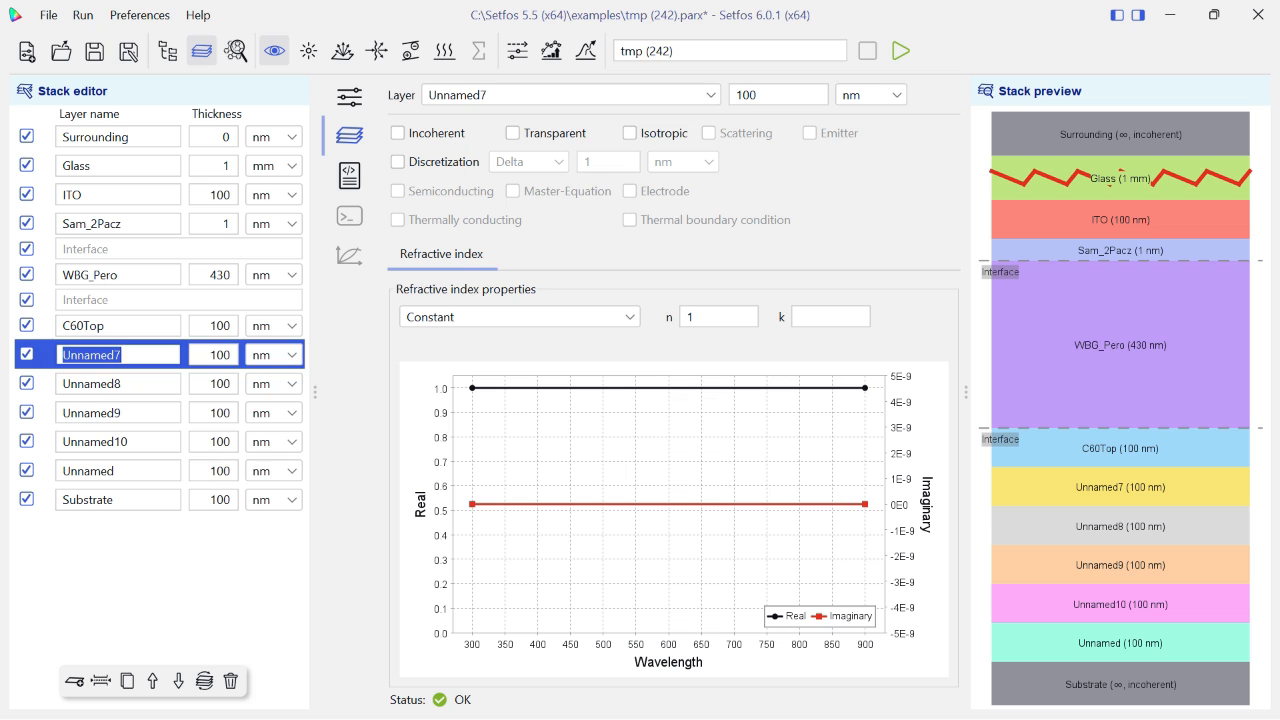
pyautogui.doubleClick(219, 326)
pyautogui.write('2')
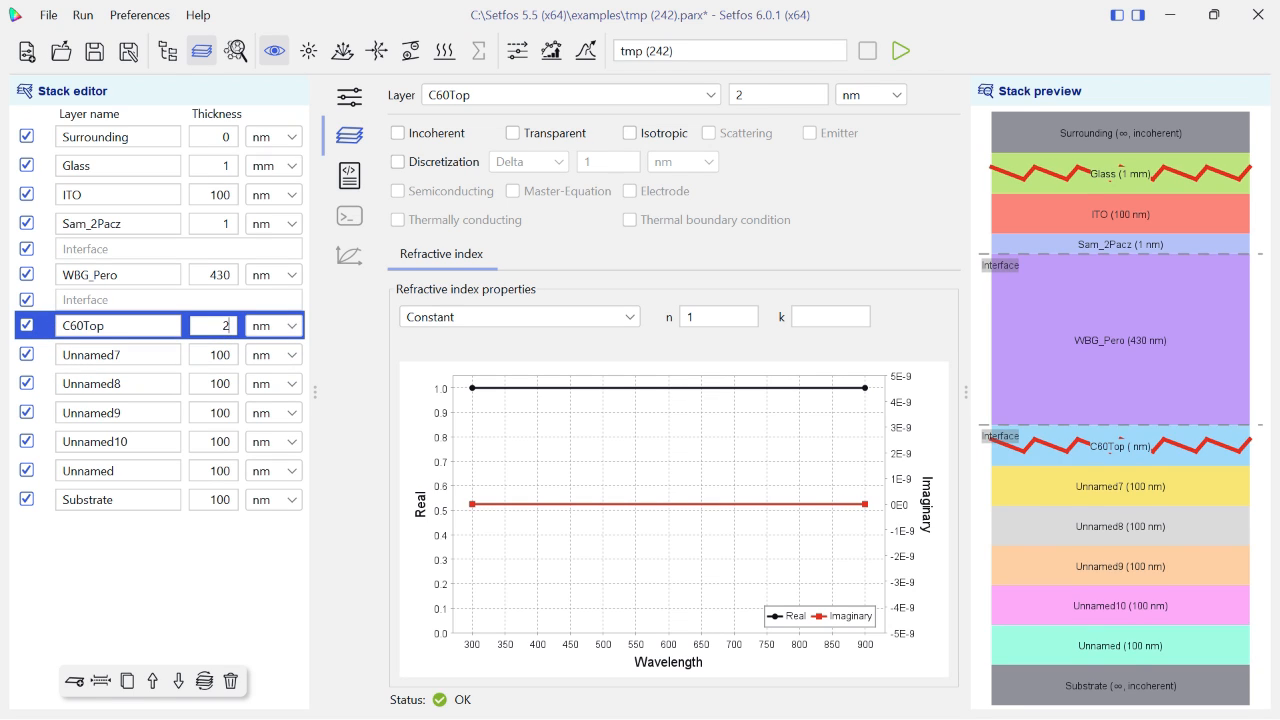
pyautogui.write('0')
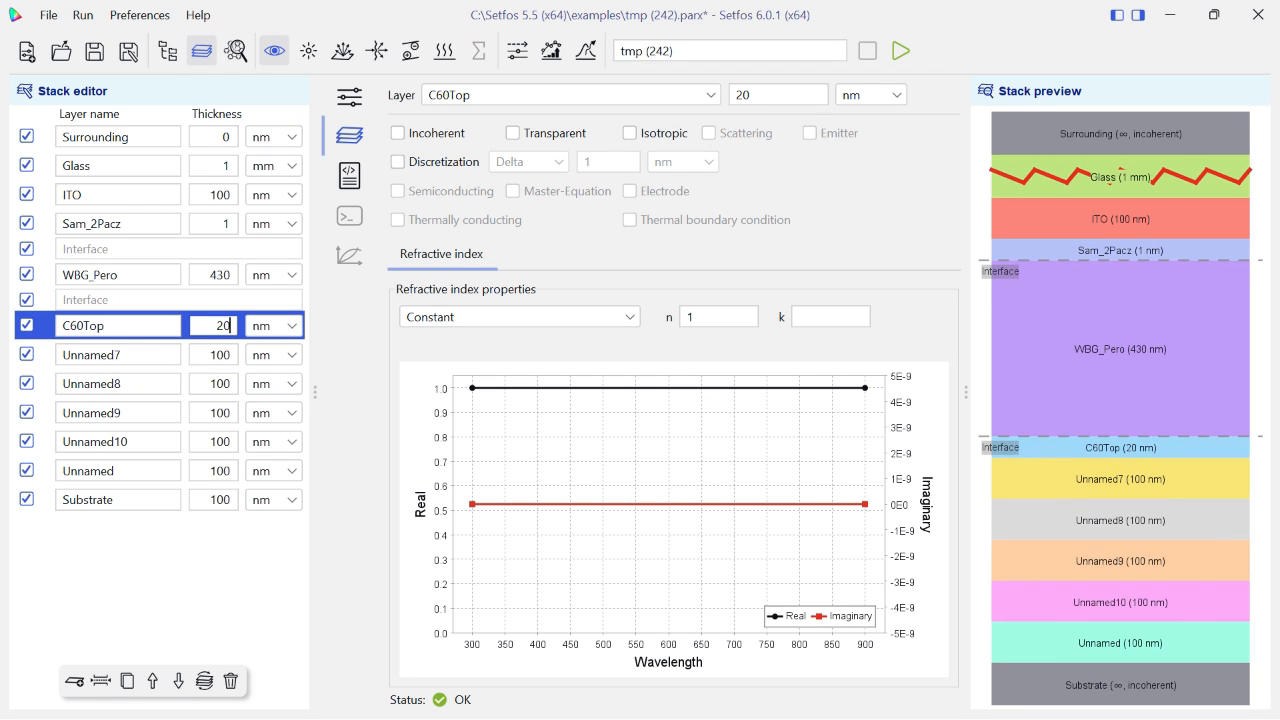
# Rename the layer directly below C60Top as SnOx and set its thickness to 45 nm
pyautogui.doubleClick(92, 355)
pyautogui.write('SnOx')
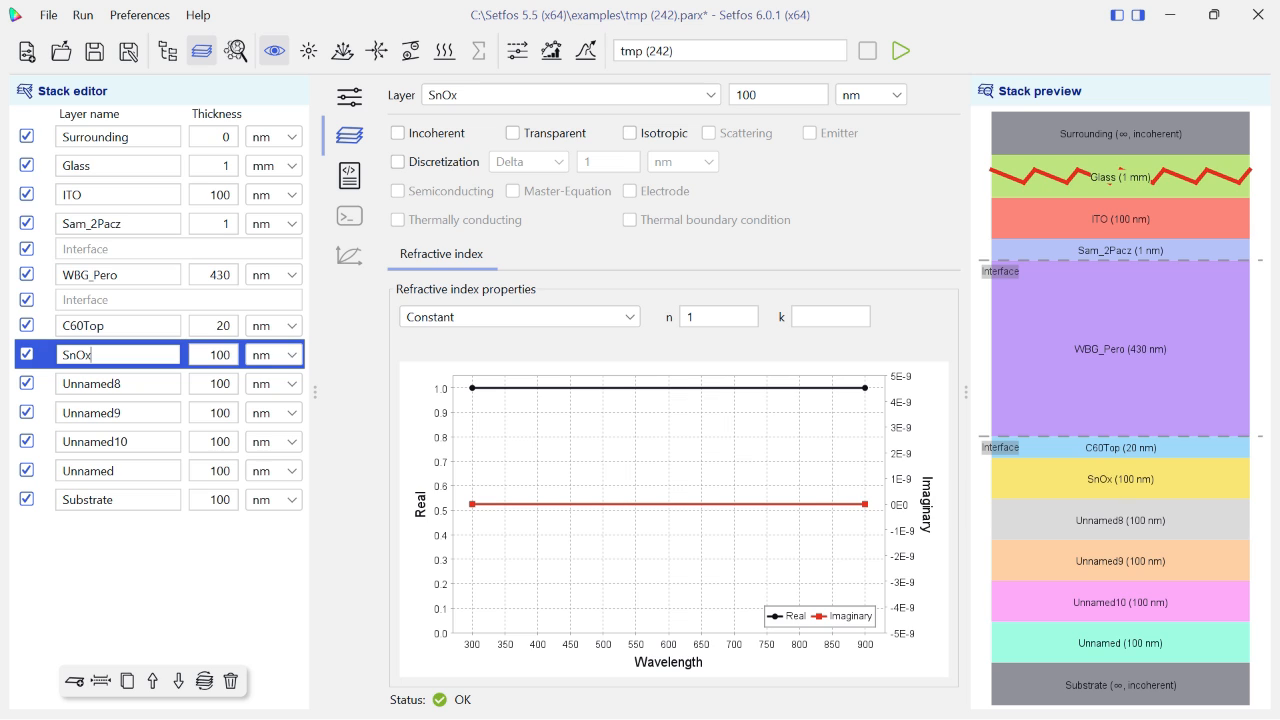
pyautogui.press('Tab')
pyautogui.write('45')
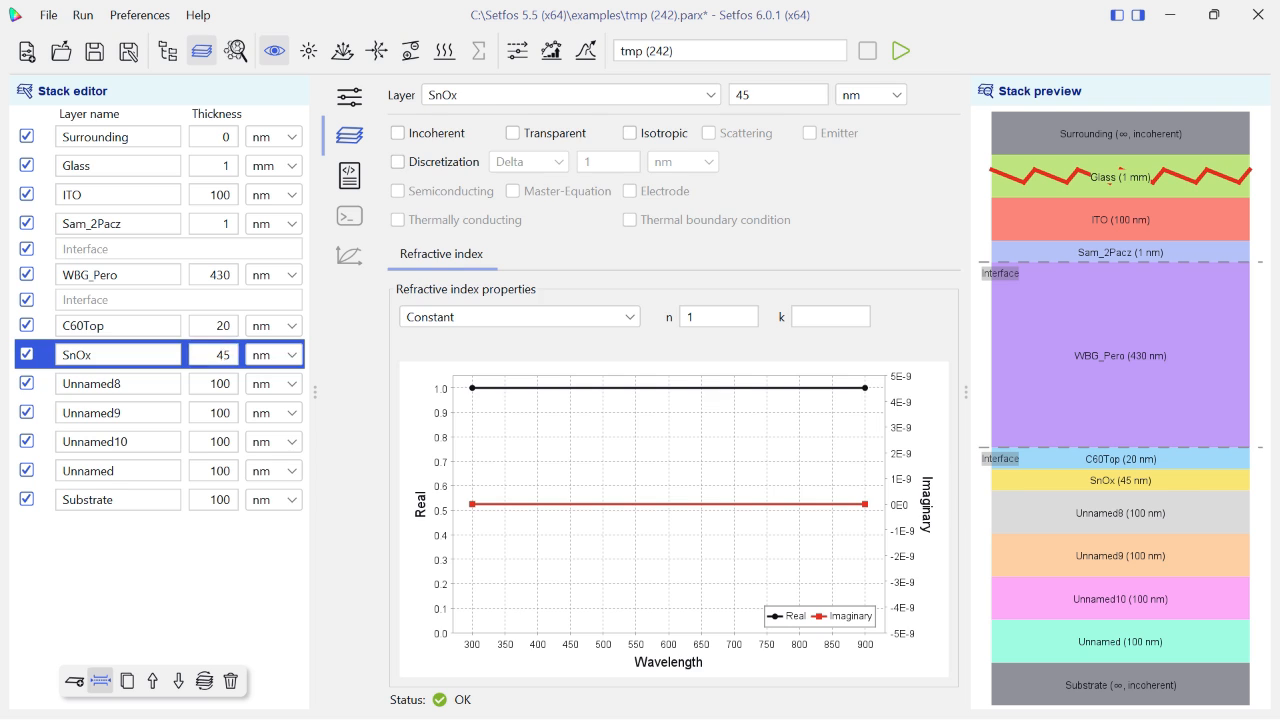
# Insert an interface below SnOx, and rename the layer under it as PEDOT_PSS with a thickness of 50 nm
pyautogui.click(100, 681)
pyautogui.doubleClick(92, 406)
pyautogui.press('BackSpace')
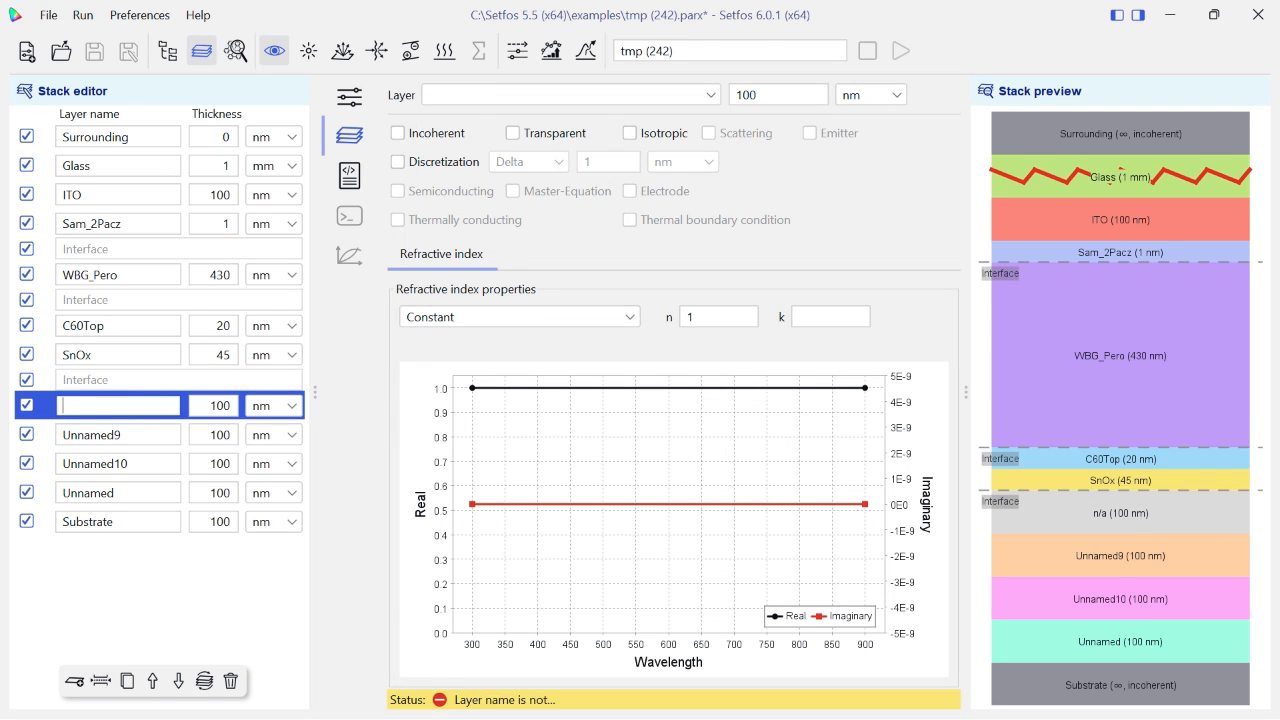
pyautogui.write('PEDOT_PSS')
pyautogui.press('Tab')
pyautogui.press('BackSpace')
pyautogui.press('BackSpace')
pyautogui.press('BackSpace')
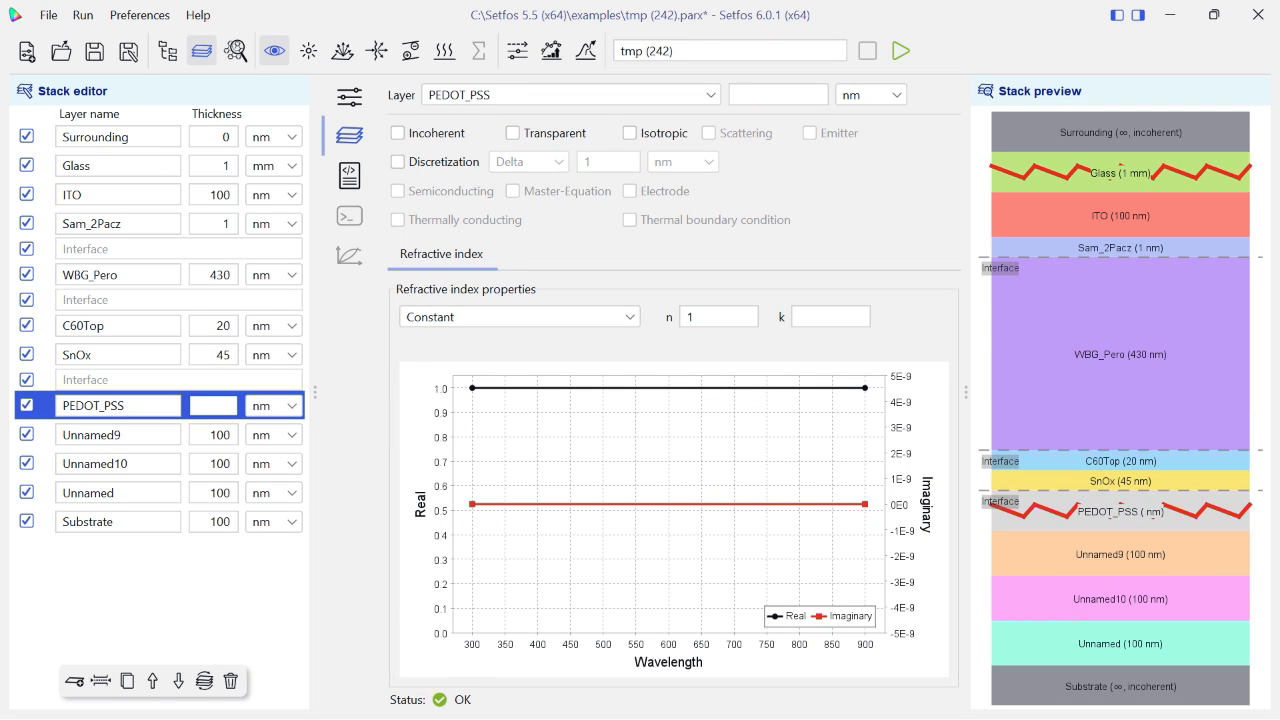
pyautogui.write('50')
pyautogui.press('Tab')
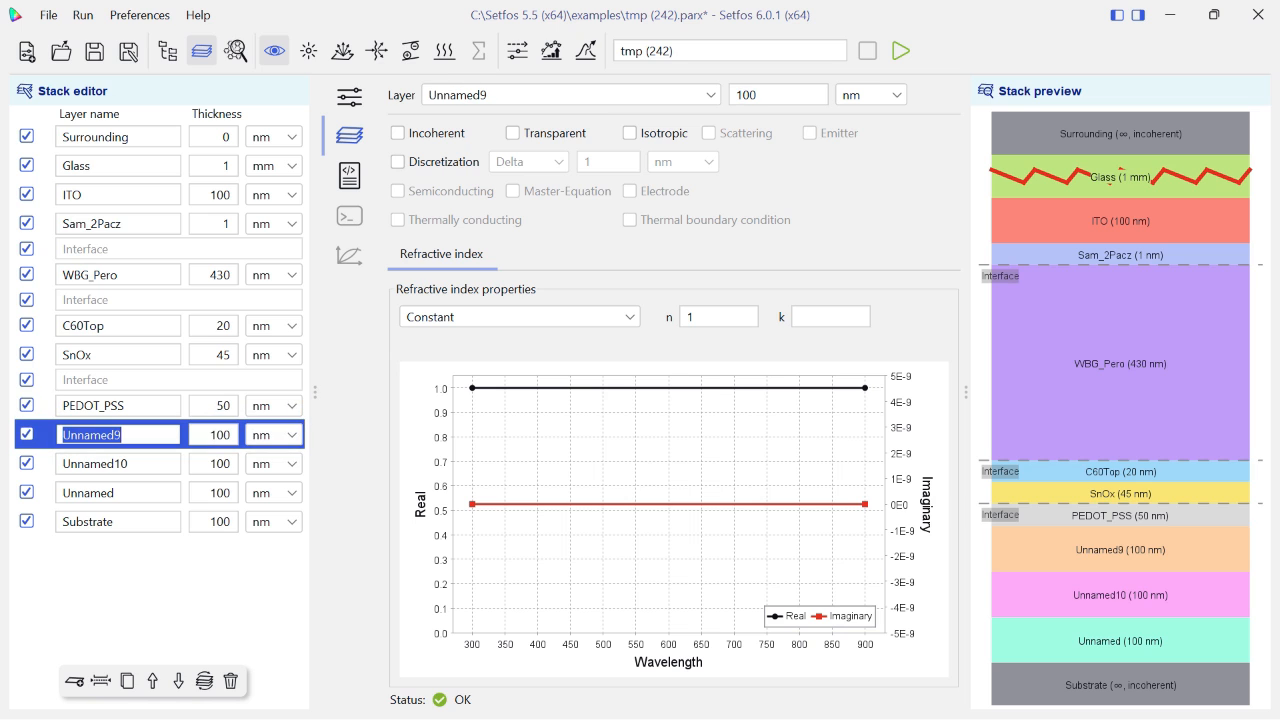
# Insert an interface below PEDOT_PSS and rename the layer under it as NBG-Pero
pyautogui.click(115, 406)
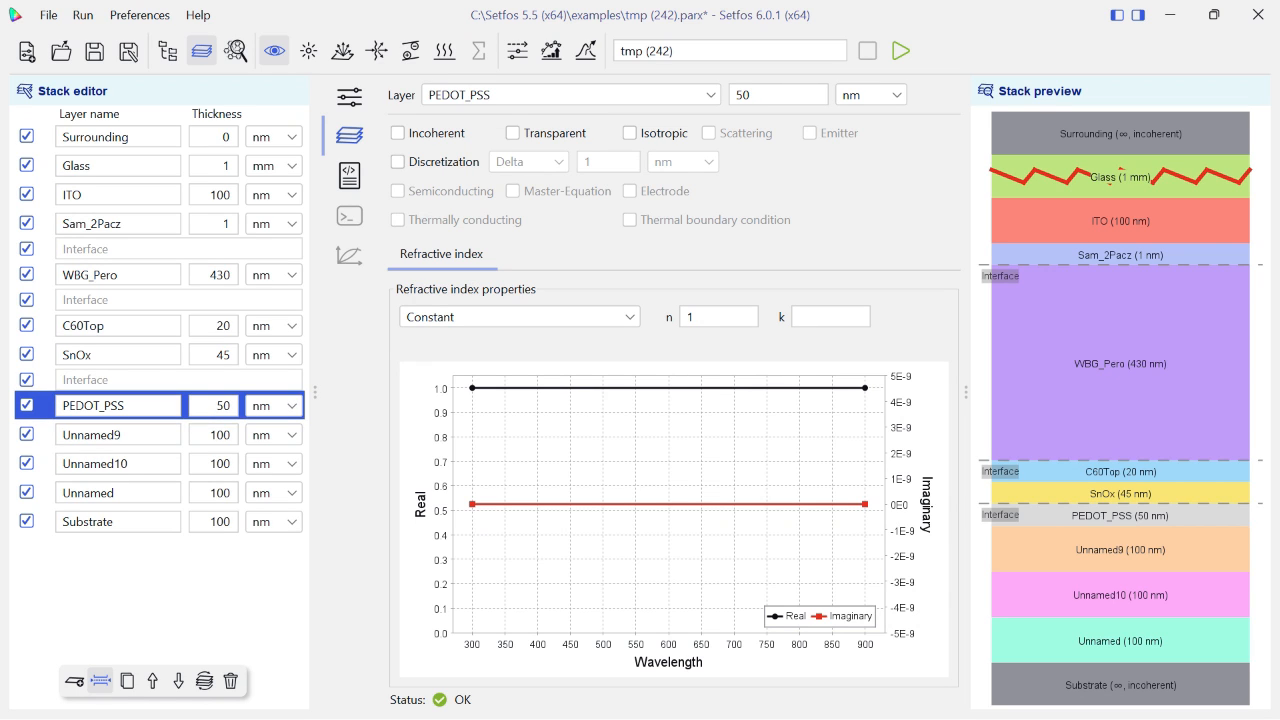
pyautogui.click(101, 681)
pyautogui.doubleClick(92, 457)
pyautogui.press('BackSpace')
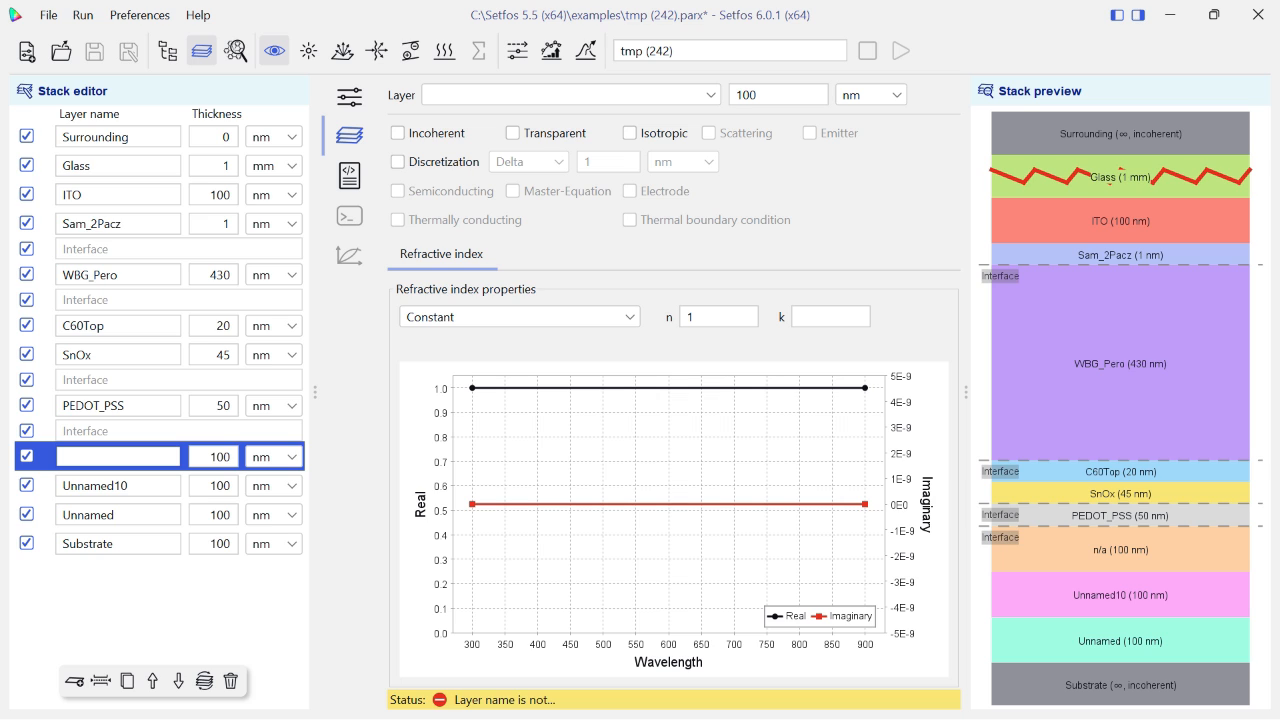
pyautogui.write('NBG')
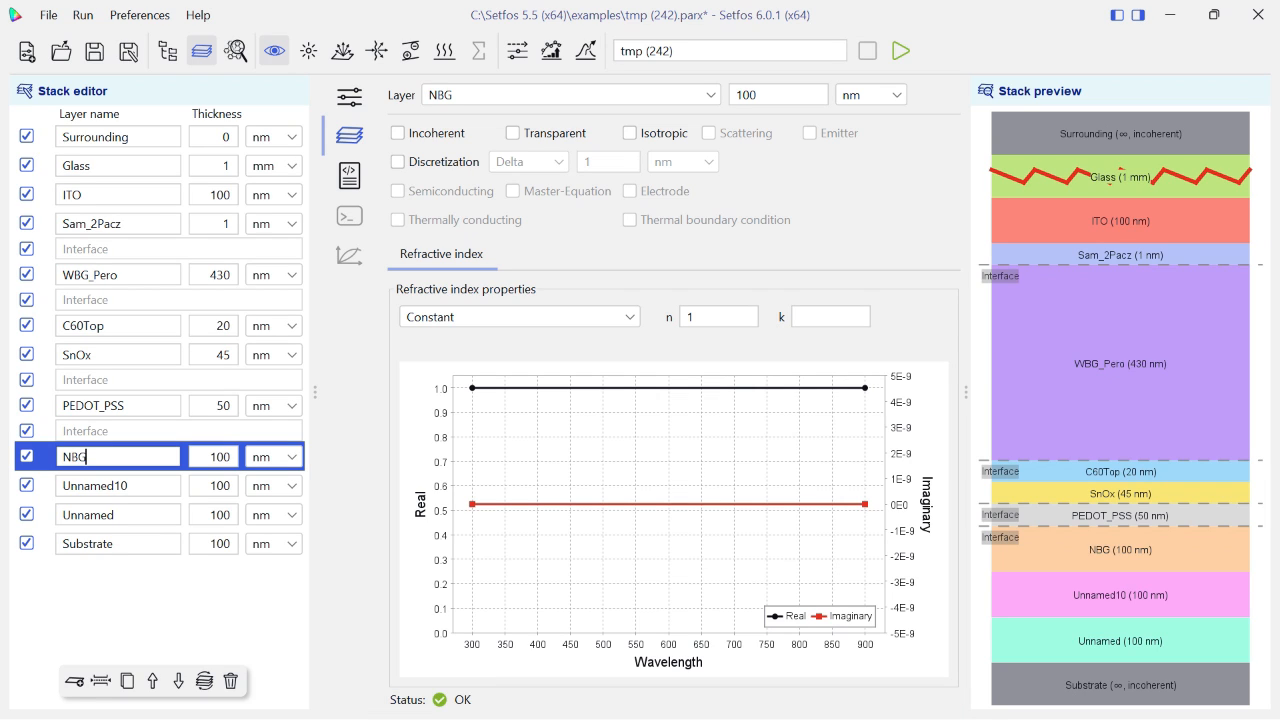
pyautogui.write('-Pero')
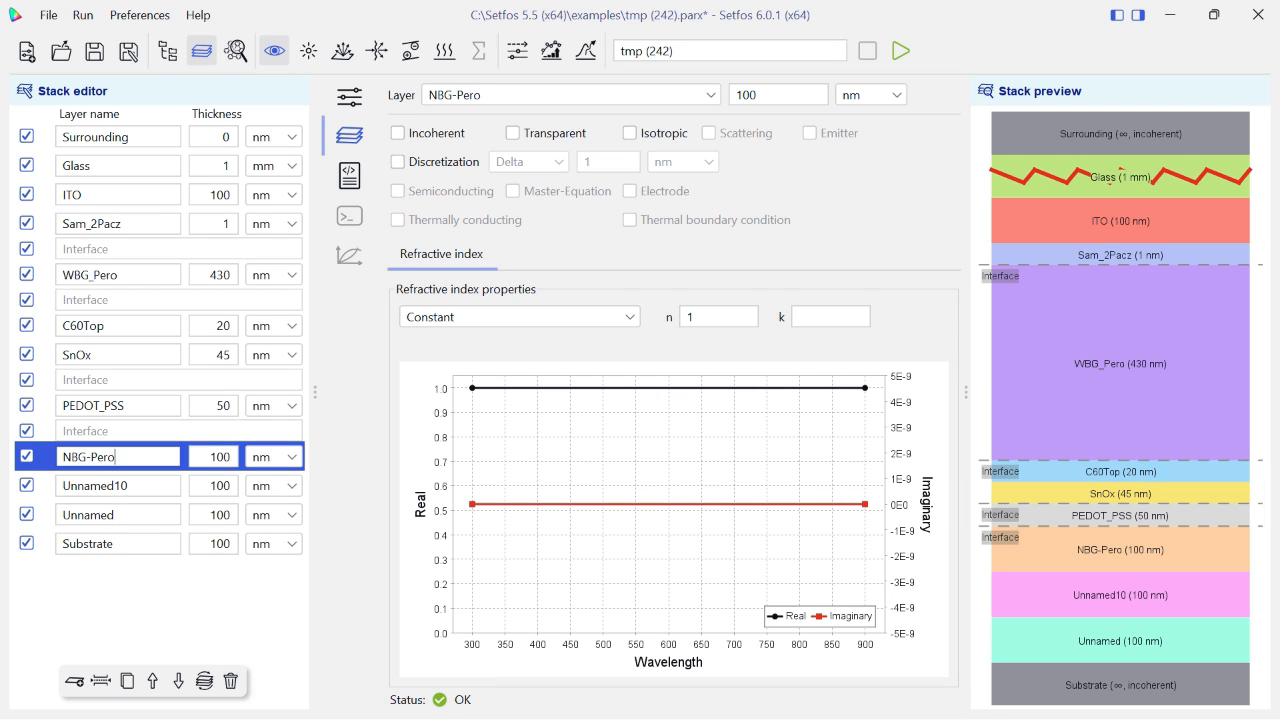
# Insert an interface below NBG-Pero and rename the layer under it as C60Bot
pyautogui.click(101, 681)
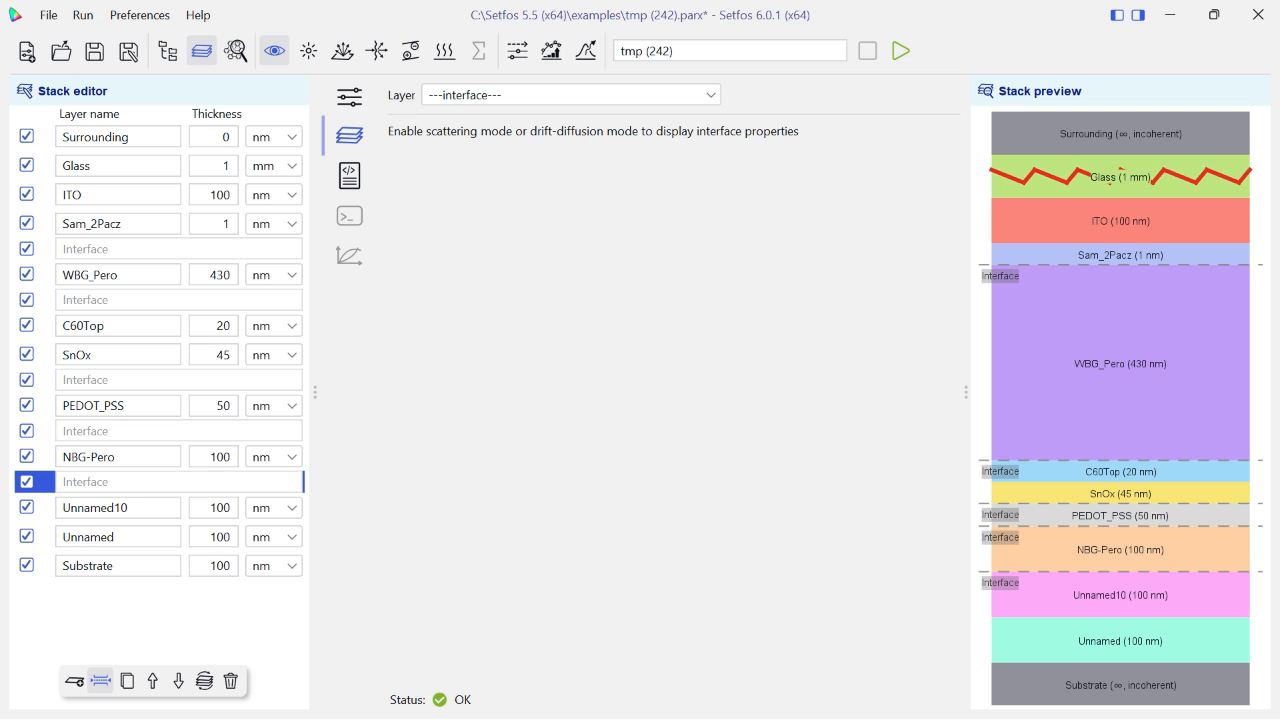
pyautogui.doubleClick(92, 507)
pyautogui.press('BackSpace')
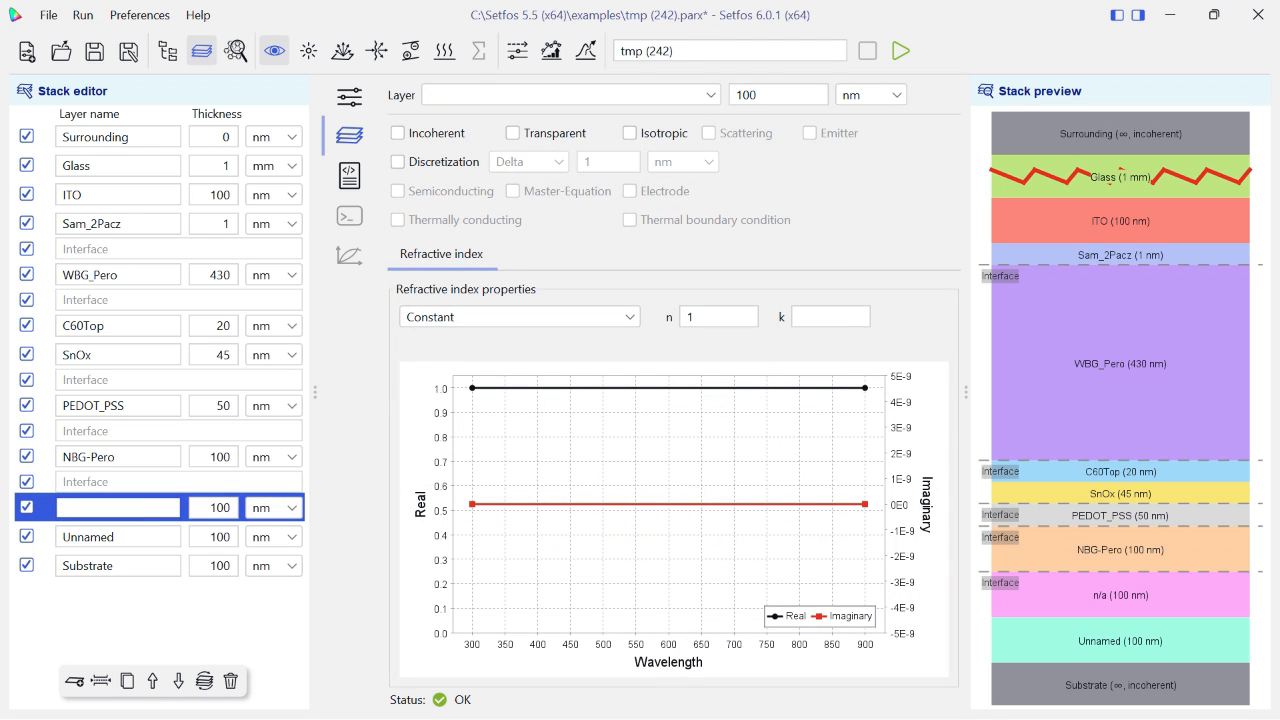
pyautogui.write('C60Bot')
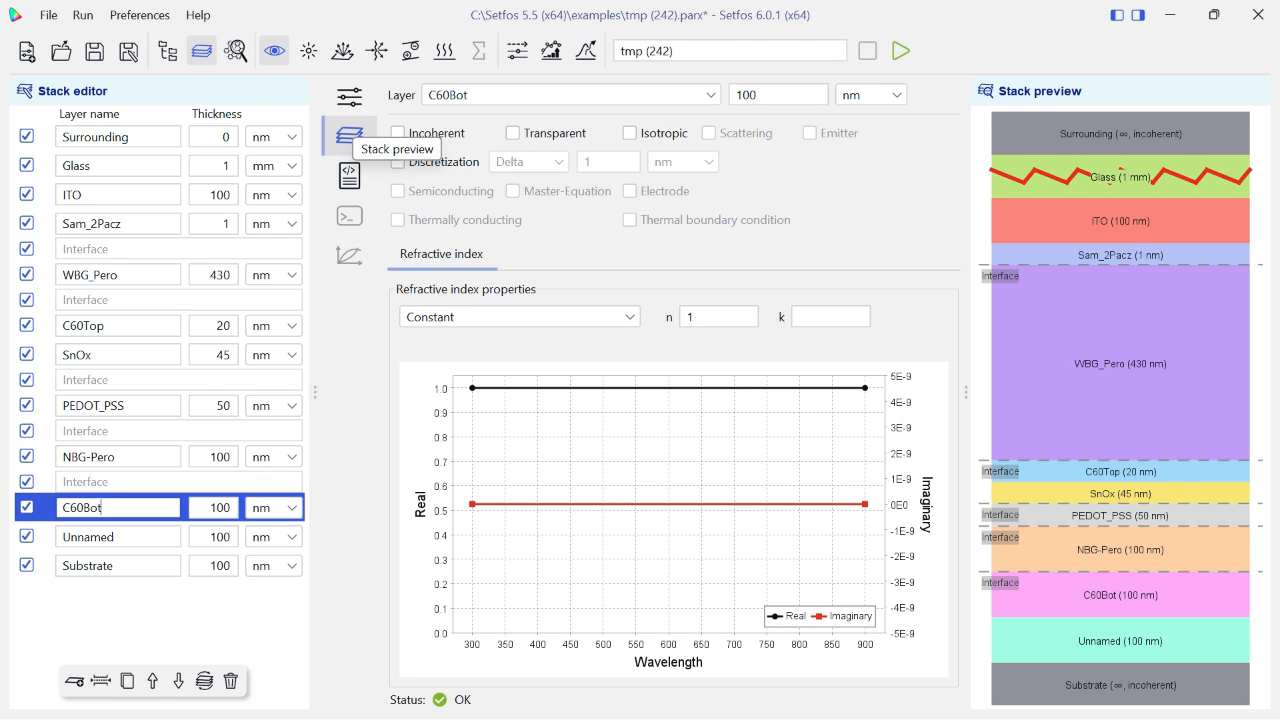
# Add a new layer below C60Bot, name it BCP and set its thickness to 8 nm
pyautogui.click(74, 681)
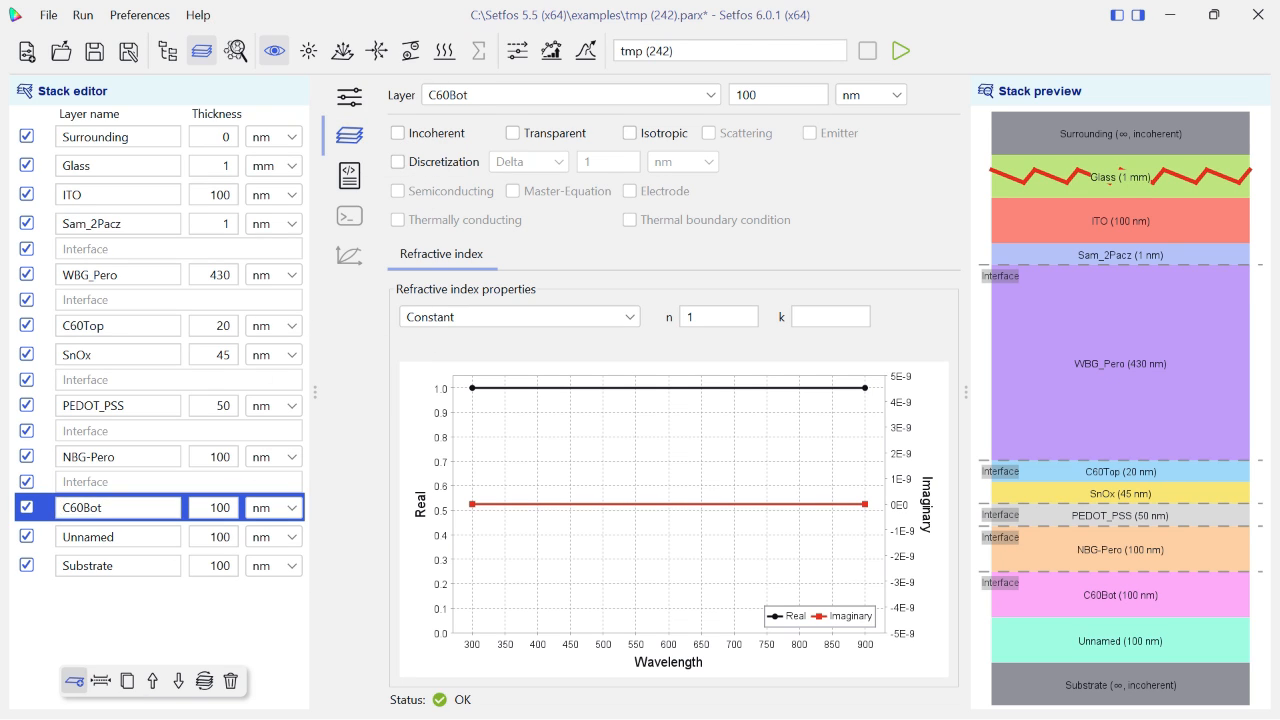
pyautogui.press('BackSpace')
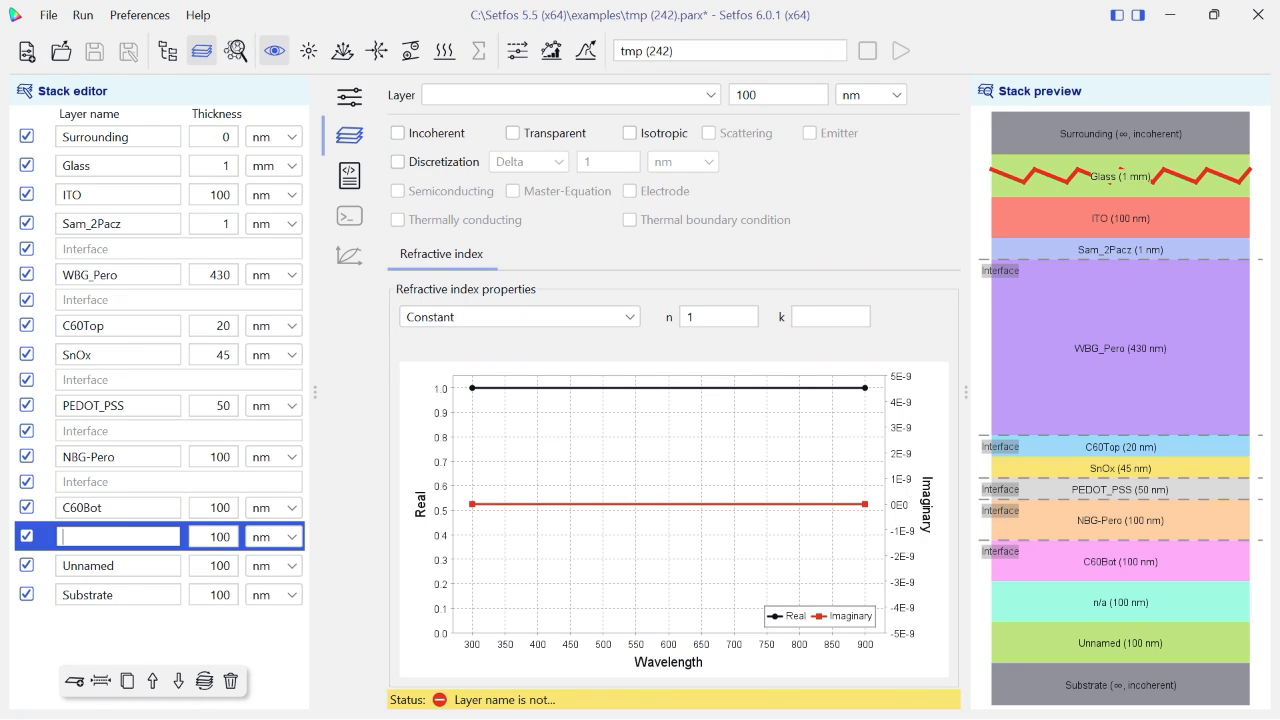
pyautogui.write('BCP')
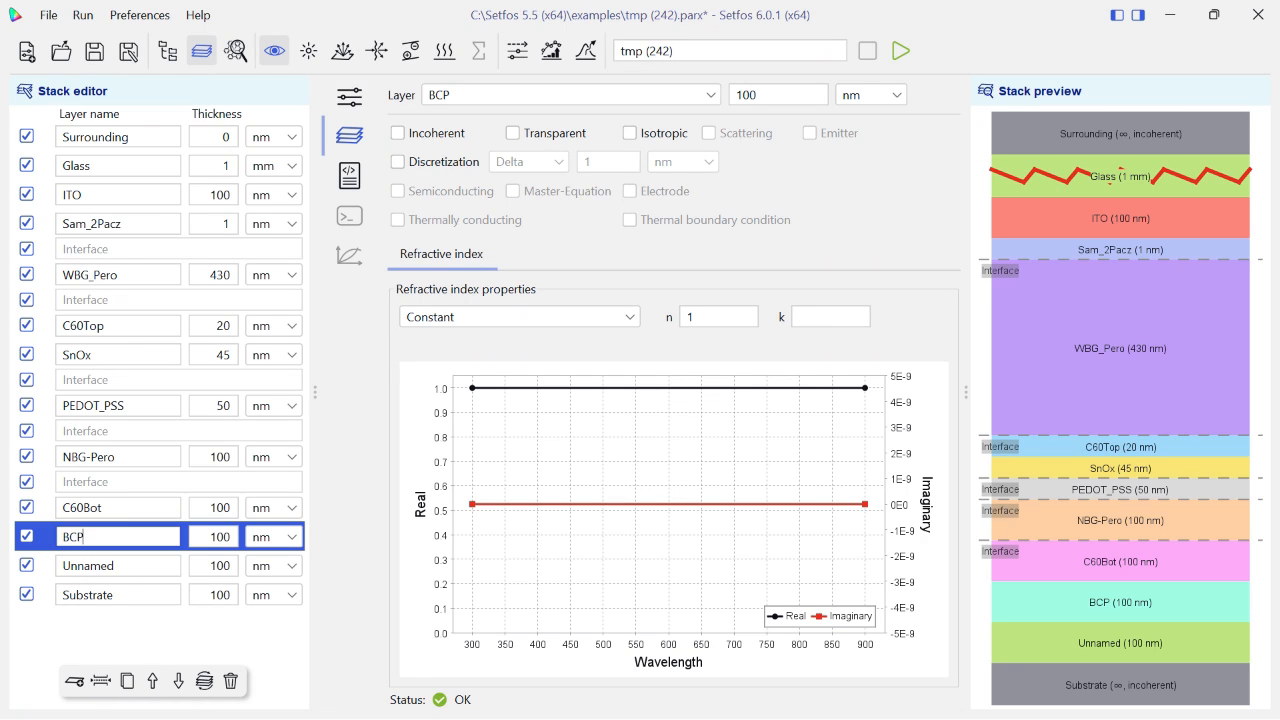
pyautogui.press('Tab')
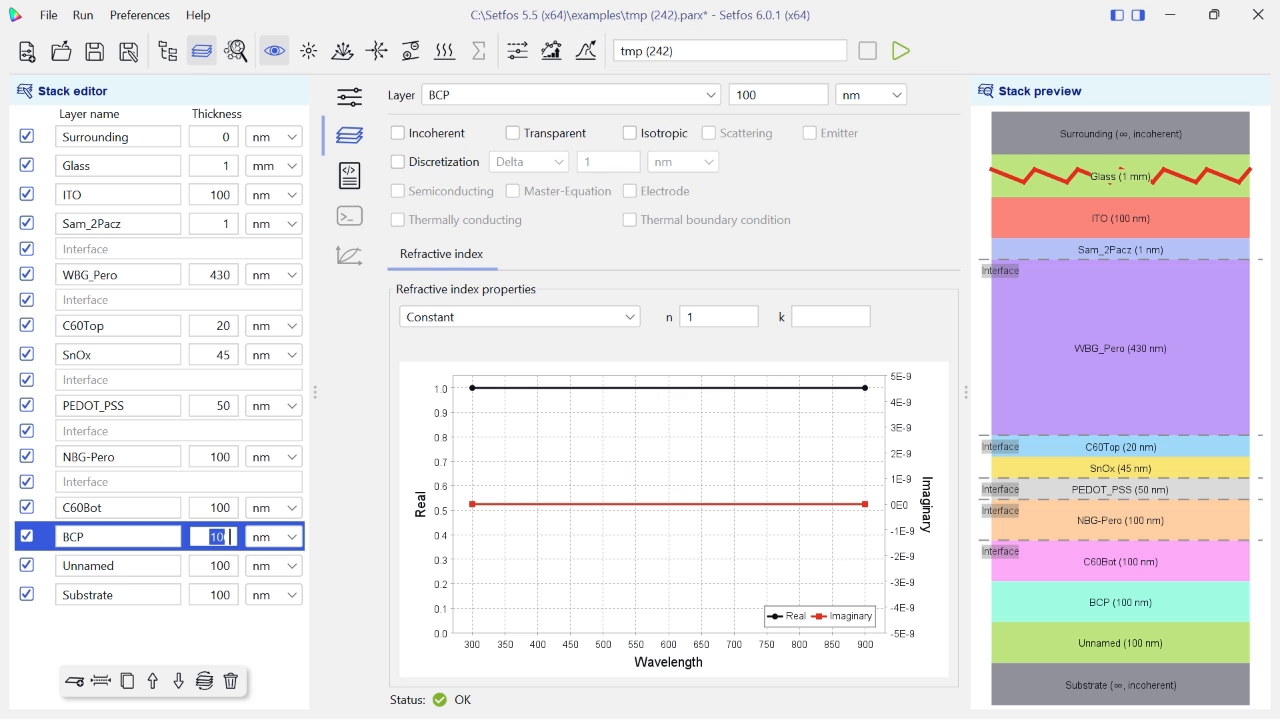
pyautogui.press('BackSpace')
pyautogui.write('8')
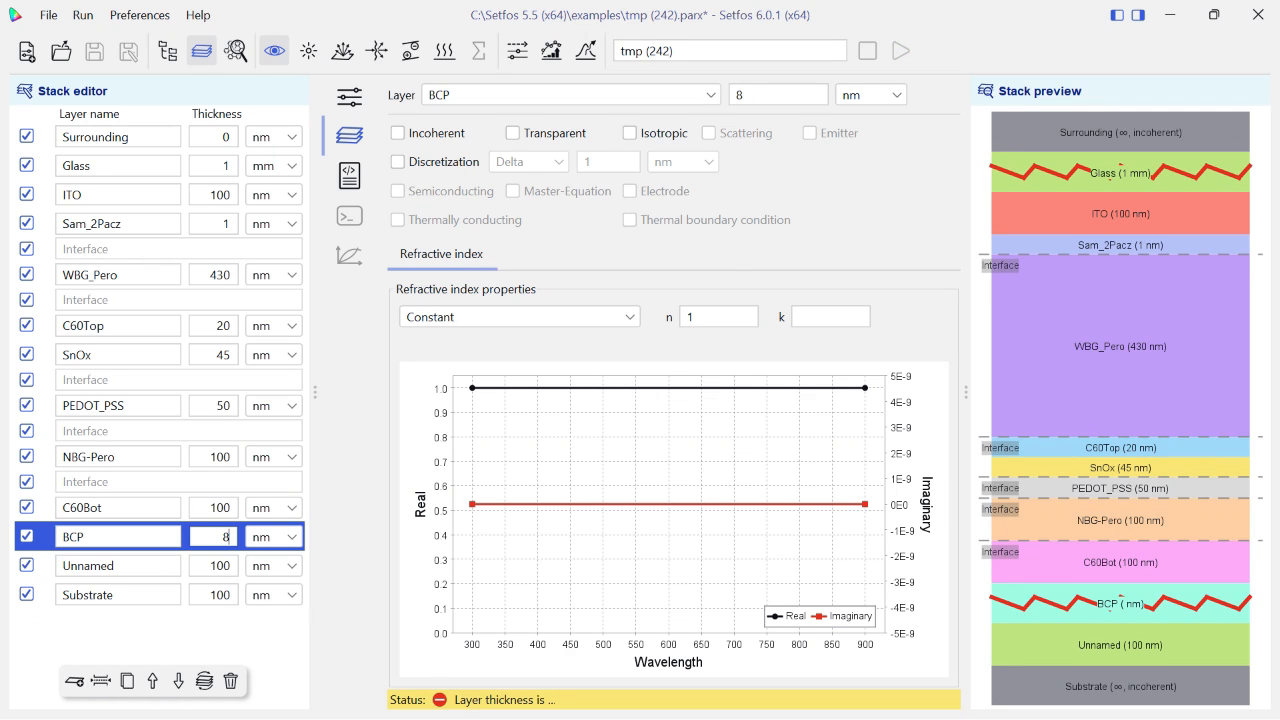
# Set the thickness of C60Bot to 20 nm and of NBG-Pero to 600 nm
pyautogui.click(214, 508)
pyautogui.doubleClick(214, 508)
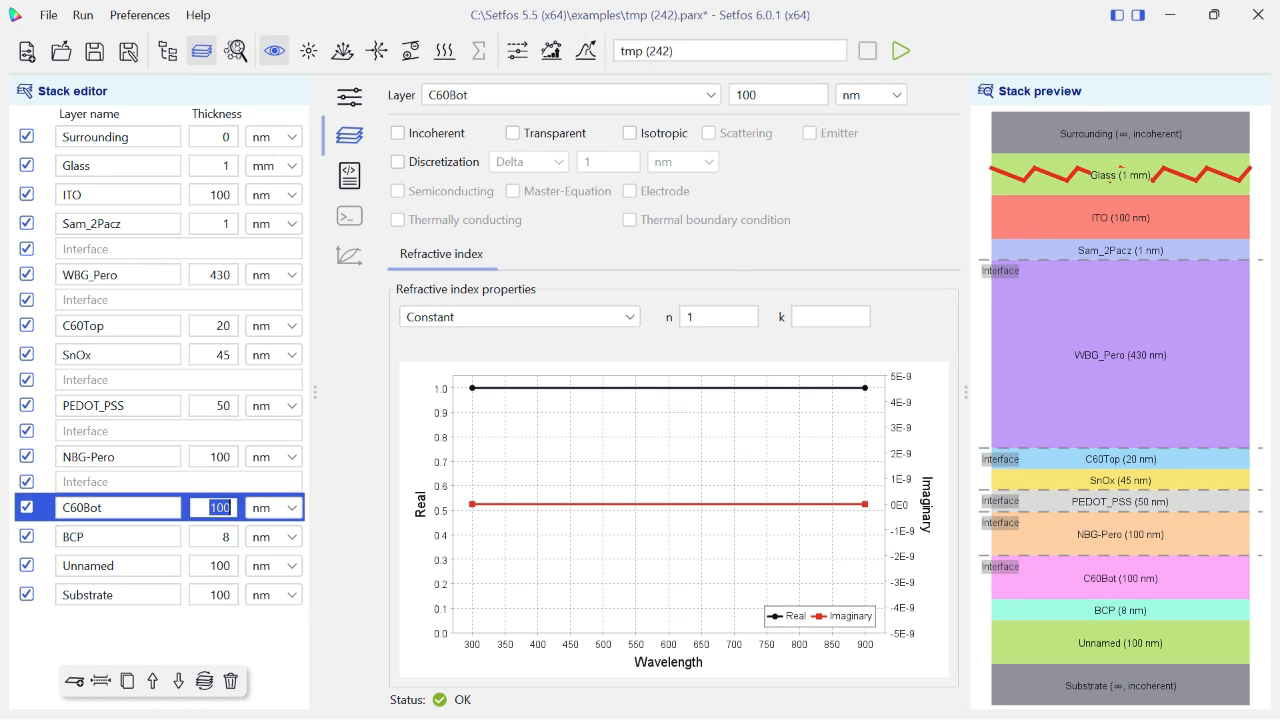
pyautogui.write('20')
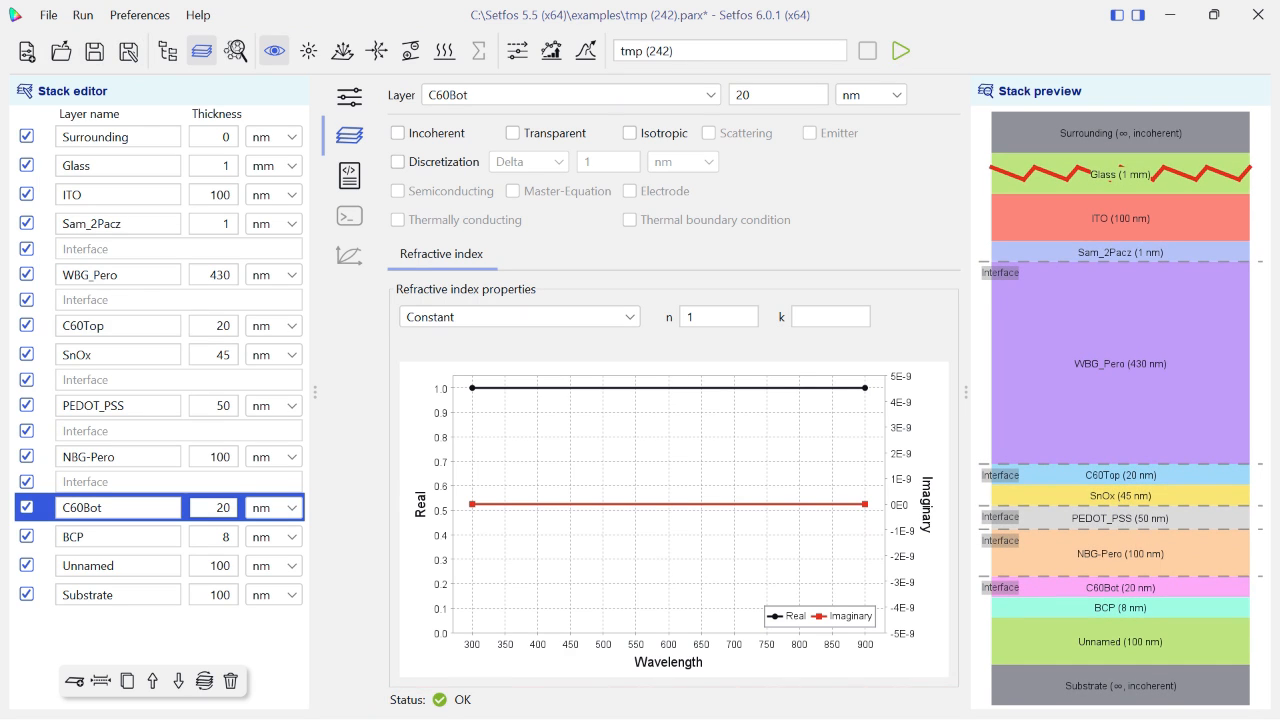
pyautogui.doubleClick(214, 457)
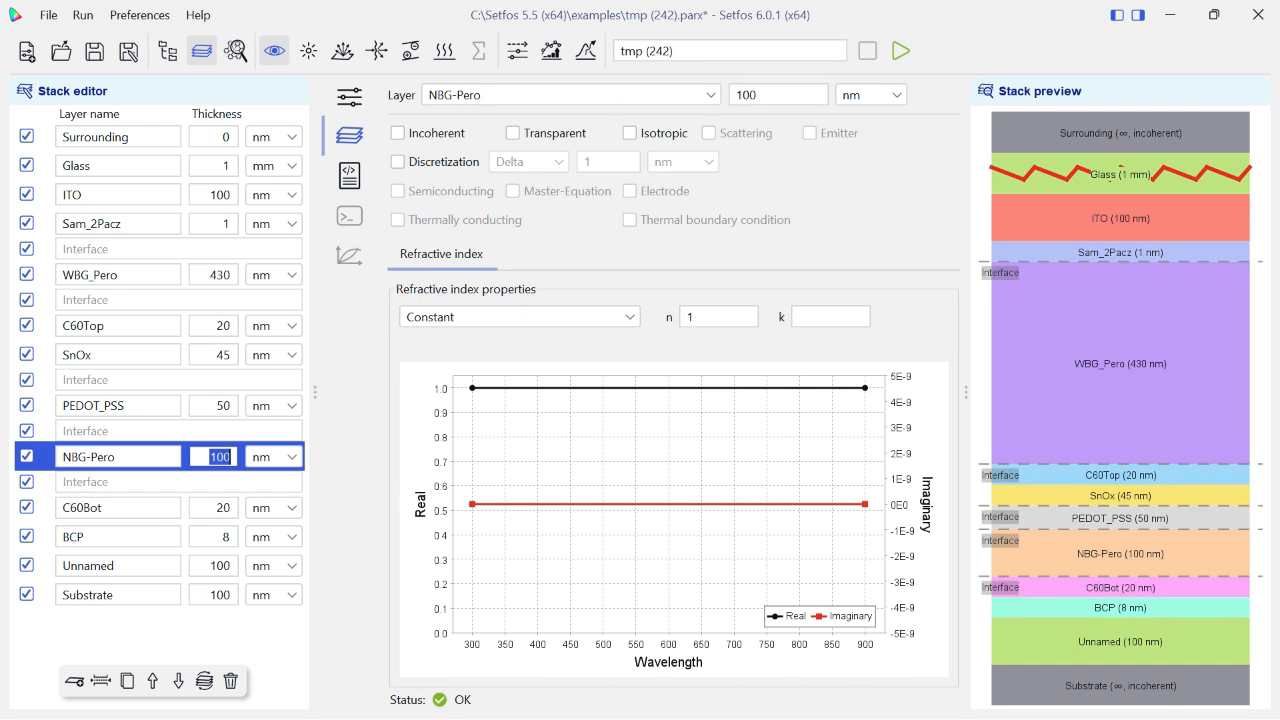
pyautogui.press('BackSpace')
pyautogui.write('600')
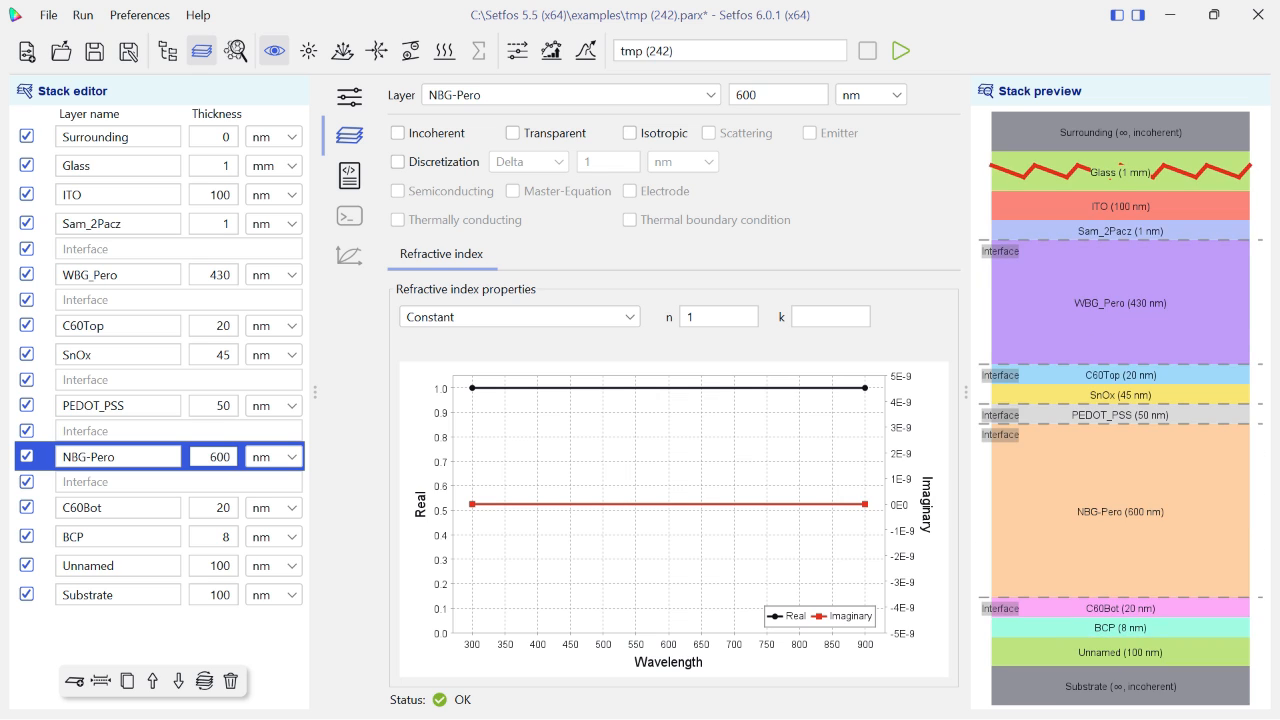
# Rename the unnamed layer below BCP as Ag and the Substrate layer as Air
pyautogui.doubleClick(88, 566)
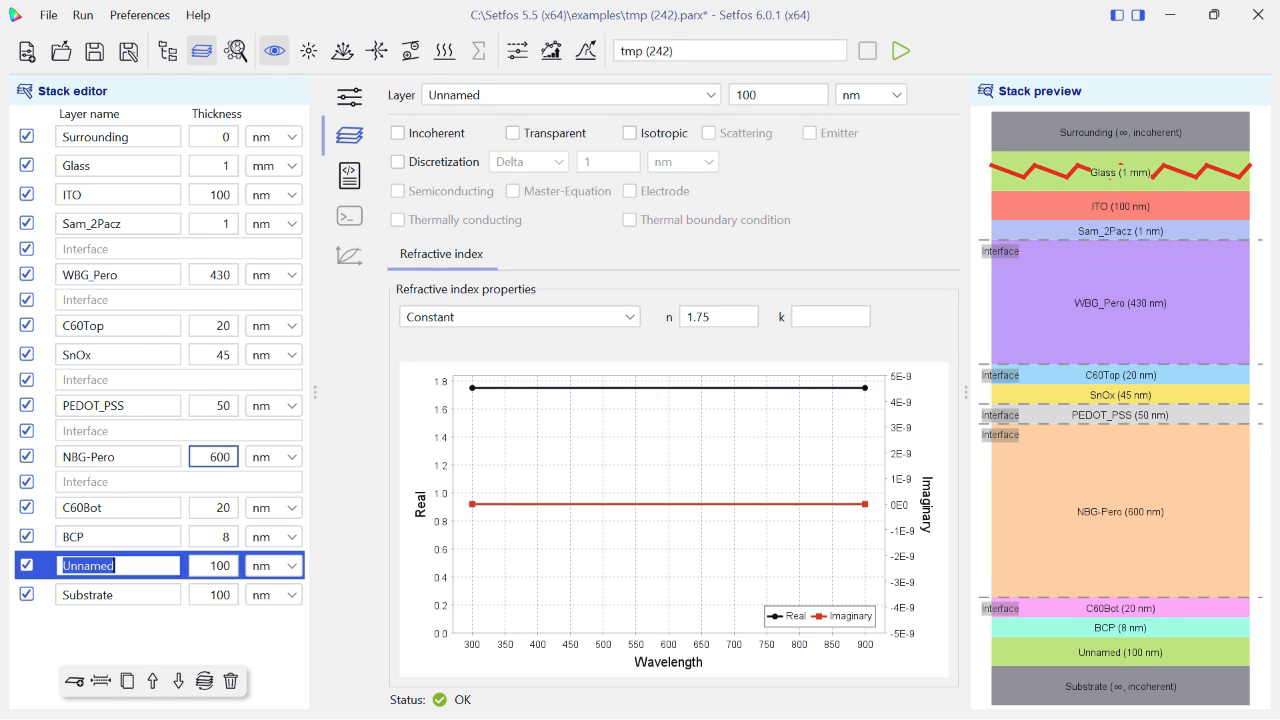
pyautogui.write('Ag')
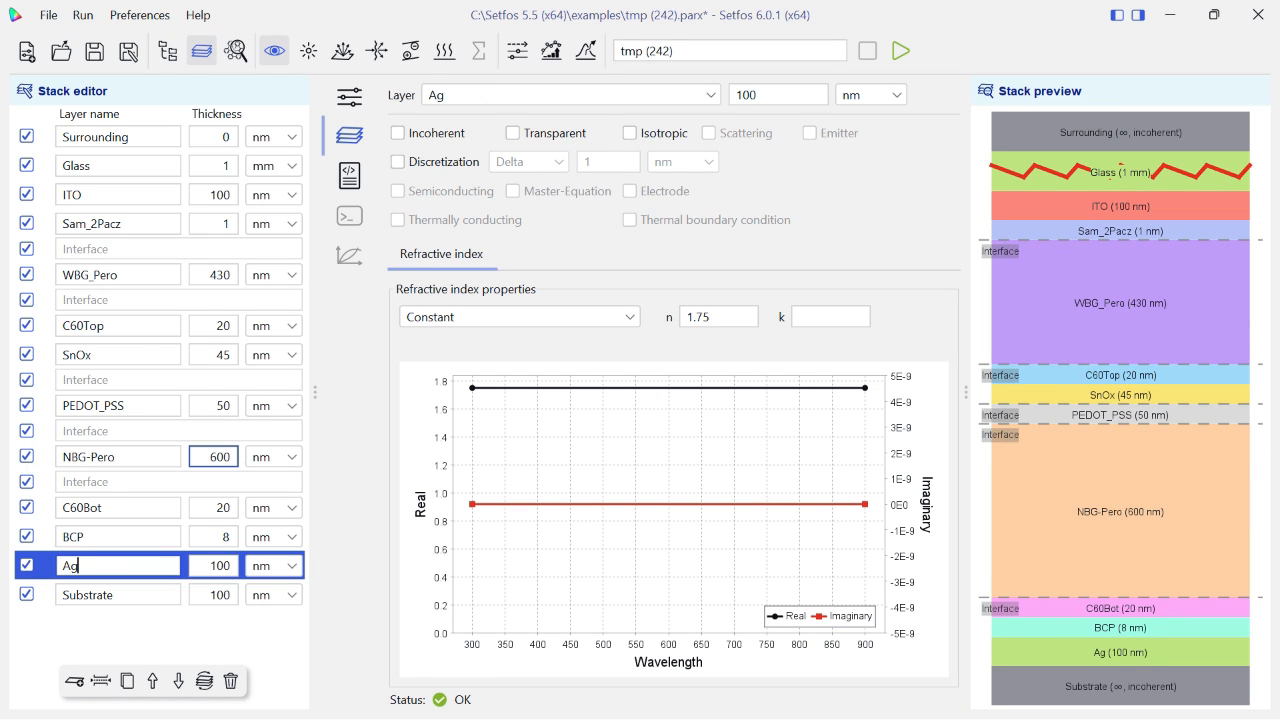
pyautogui.doubleClick(88, 595)
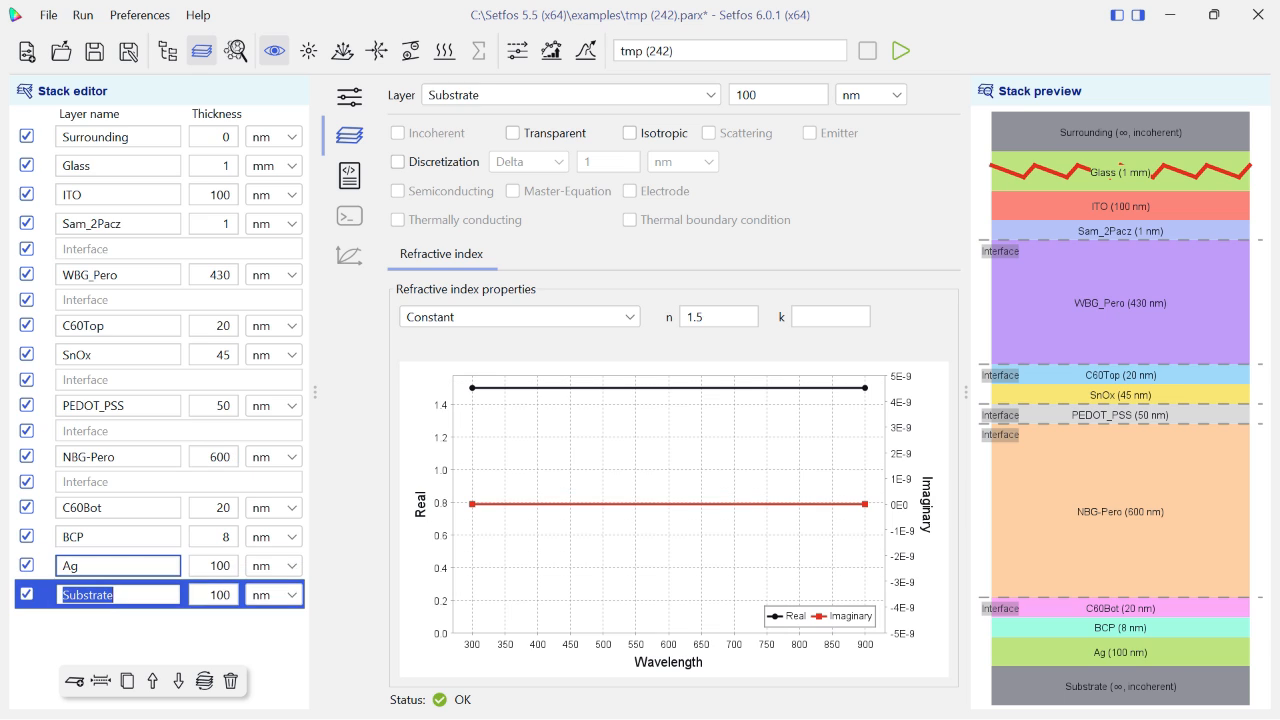
pyautogui.press('BackSpace')
pyautogui.write('Air')
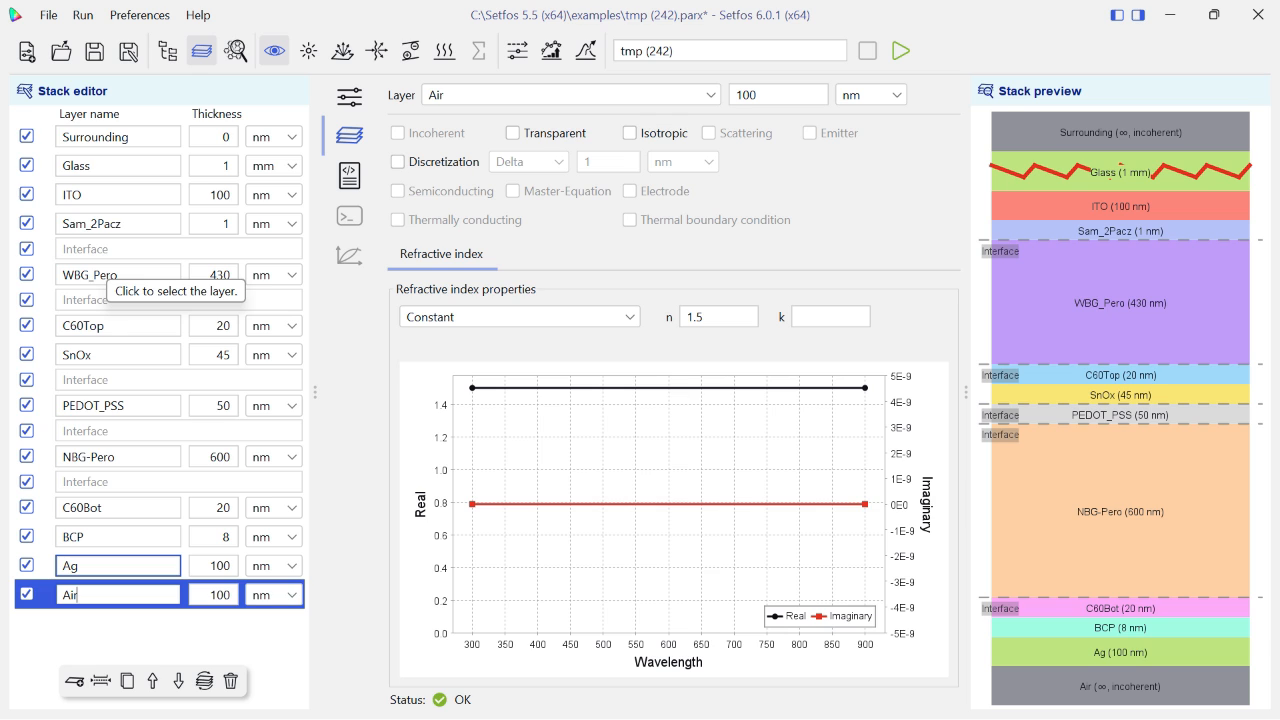
# Switch the Glass layer's refractive index to tabulated nk values from a file and import GLASS(4t).nk
pyautogui.click(168, 139)
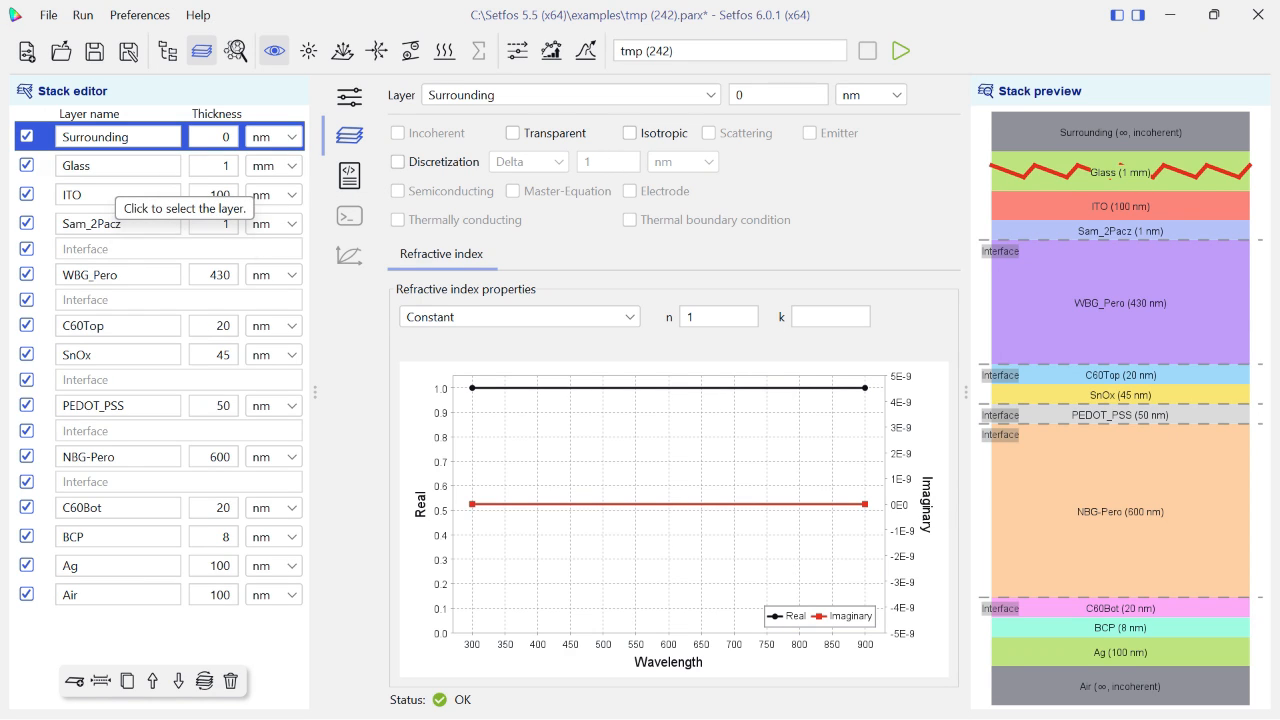
pyautogui.click(114, 171)
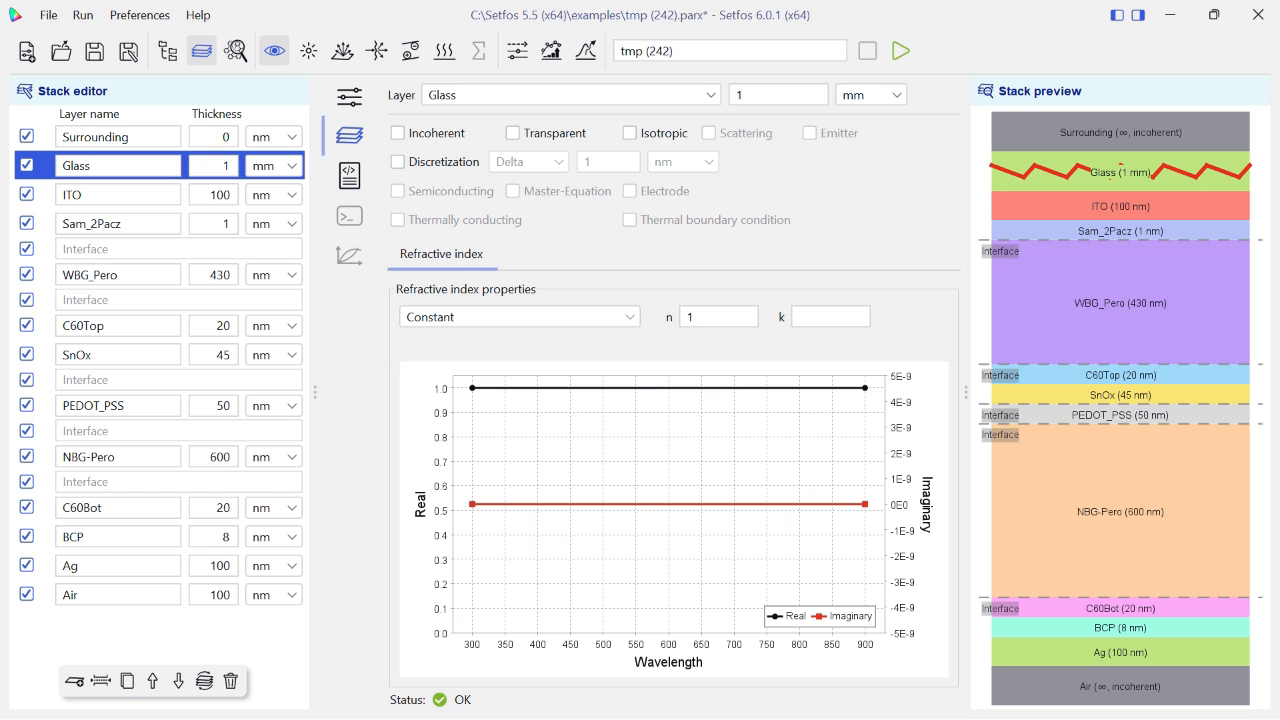
pyautogui.click(520, 316)
pyautogui.click(500, 379)
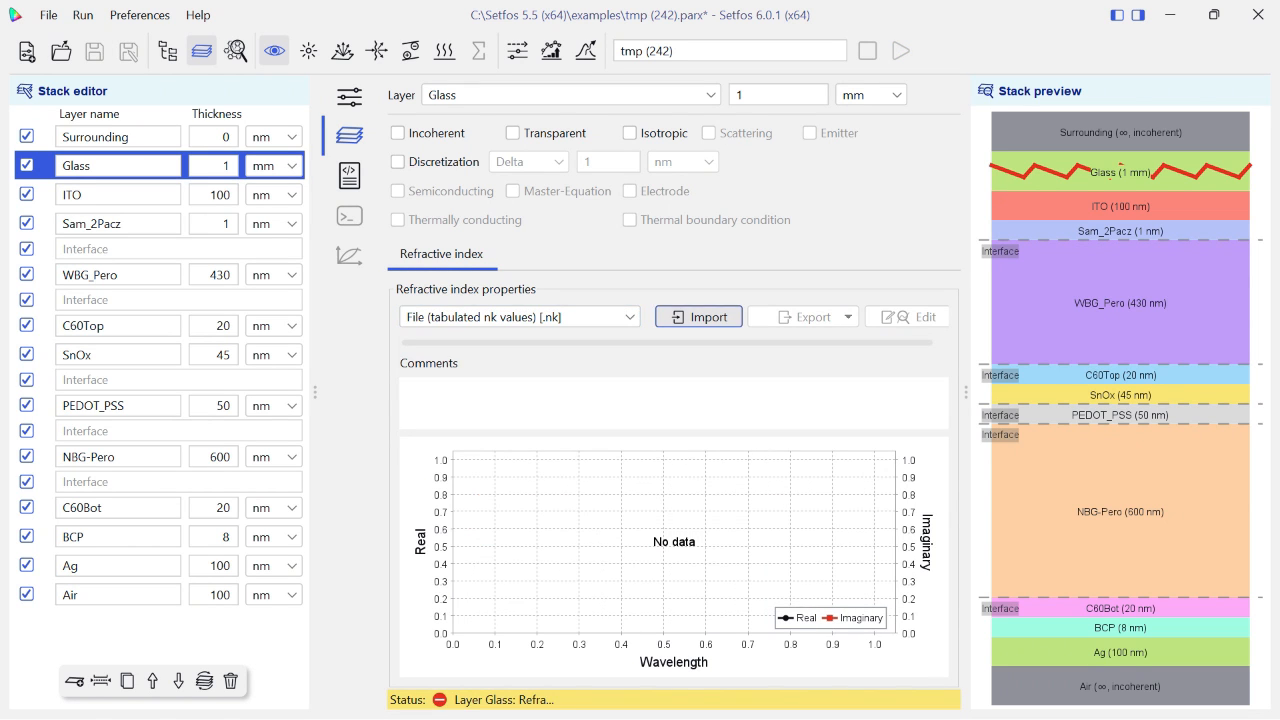
pyautogui.click(698, 316)
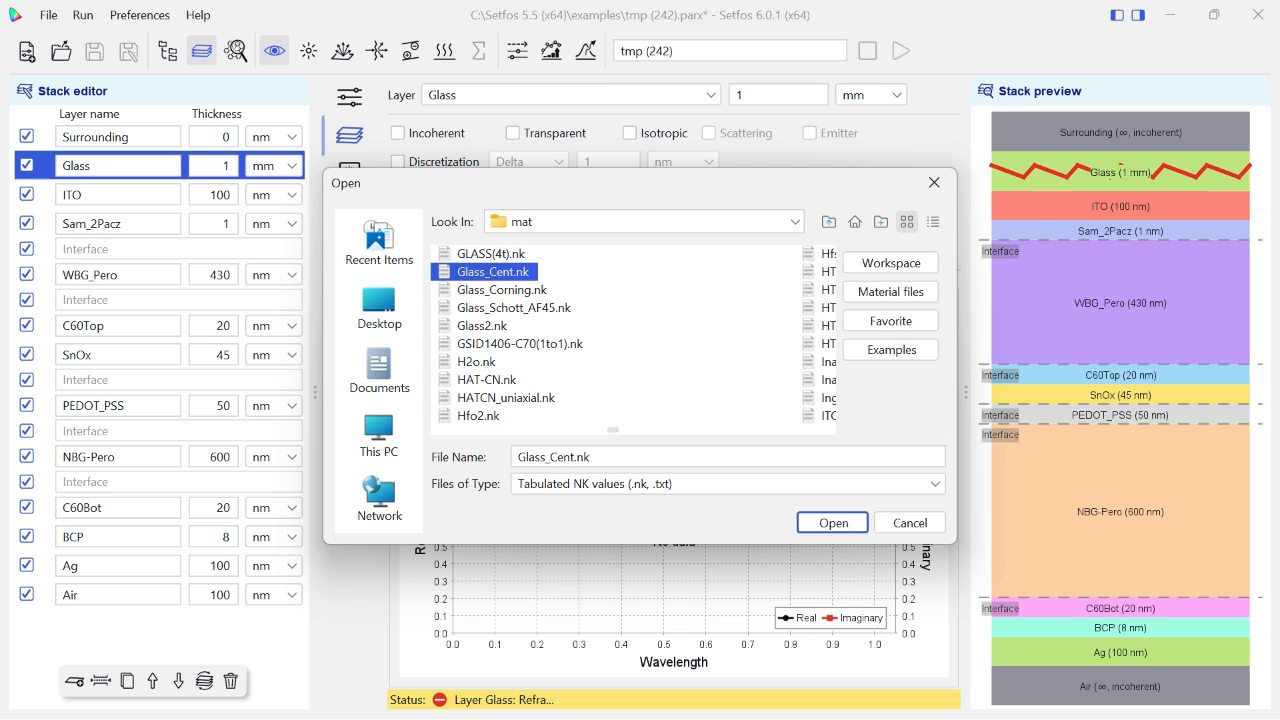
pyautogui.click(490, 254)
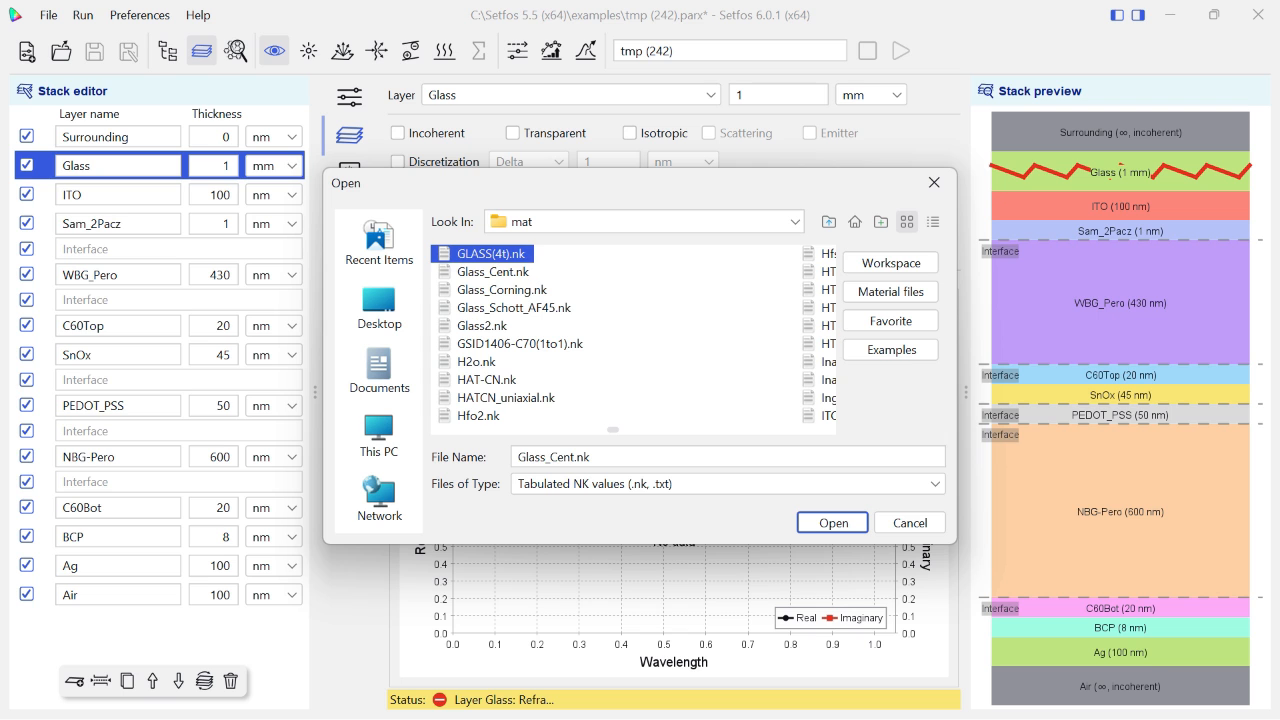
pyautogui.click(810, 522)
# Switch the ITO layer's refractive index to tabulated nk values from a file and import ITO(4t).nk
pyautogui.click(118, 194)
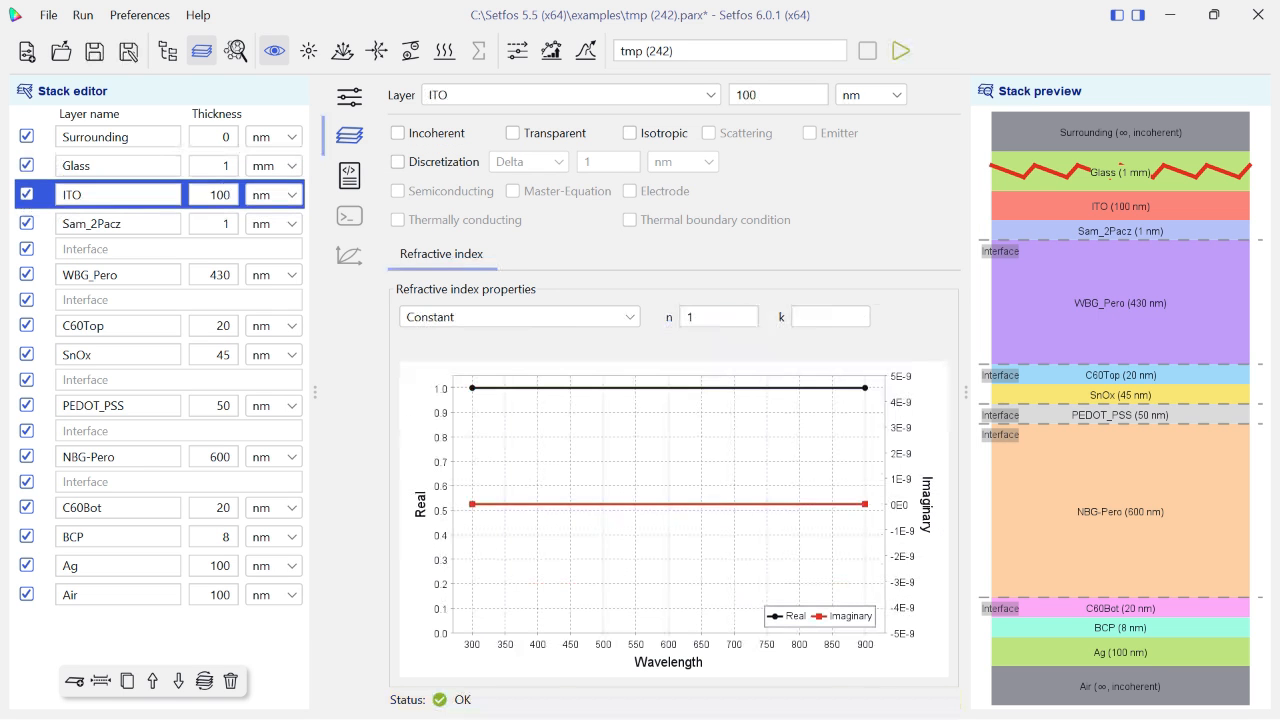
pyautogui.click(520, 316)
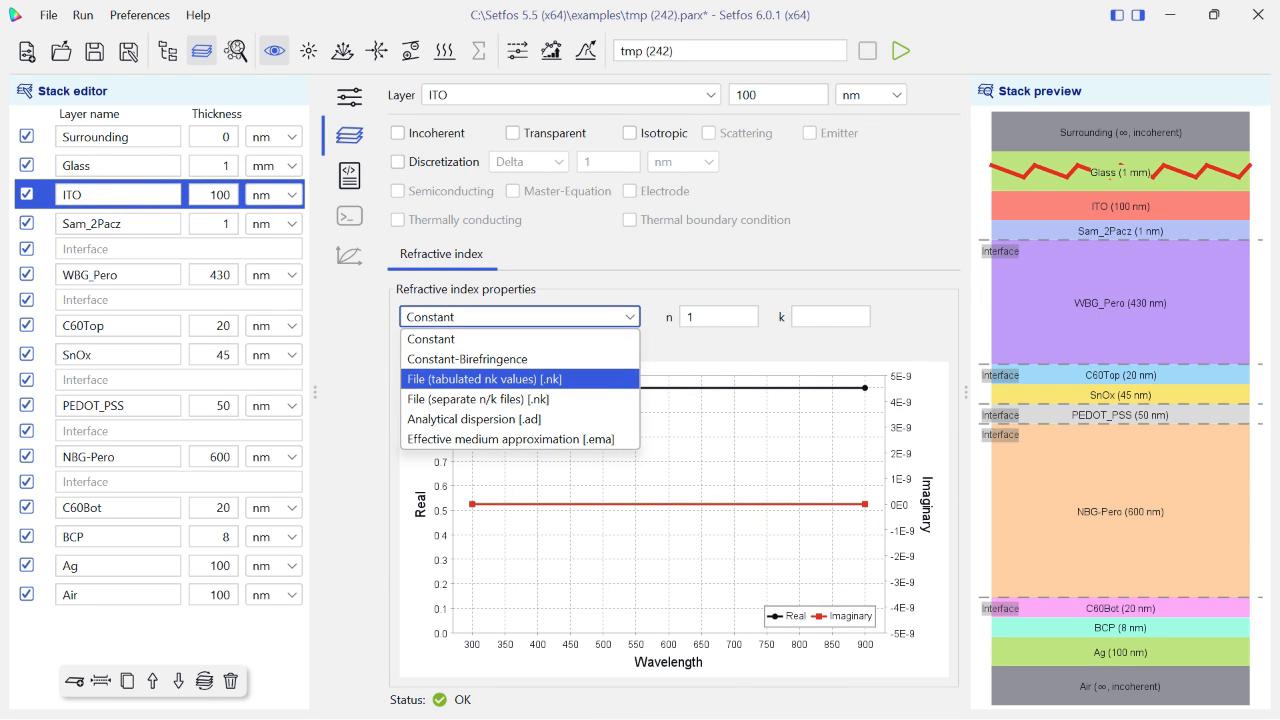
pyautogui.click(520, 378)
pyautogui.doubleClick(516, 416)
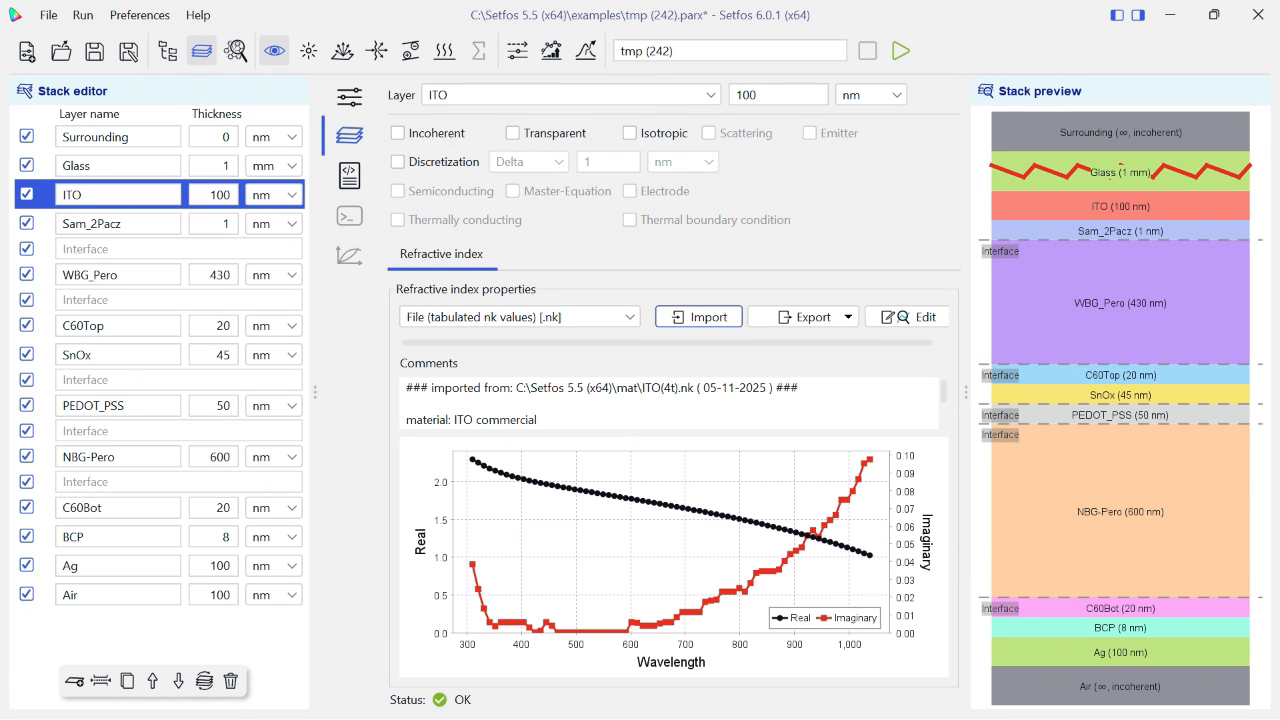
# Browse the materials list in the material database to examine which materials and refractive index datasets it offers
pyautogui.click(236, 52)
pyautogui.scroll(-3, 342, 470)
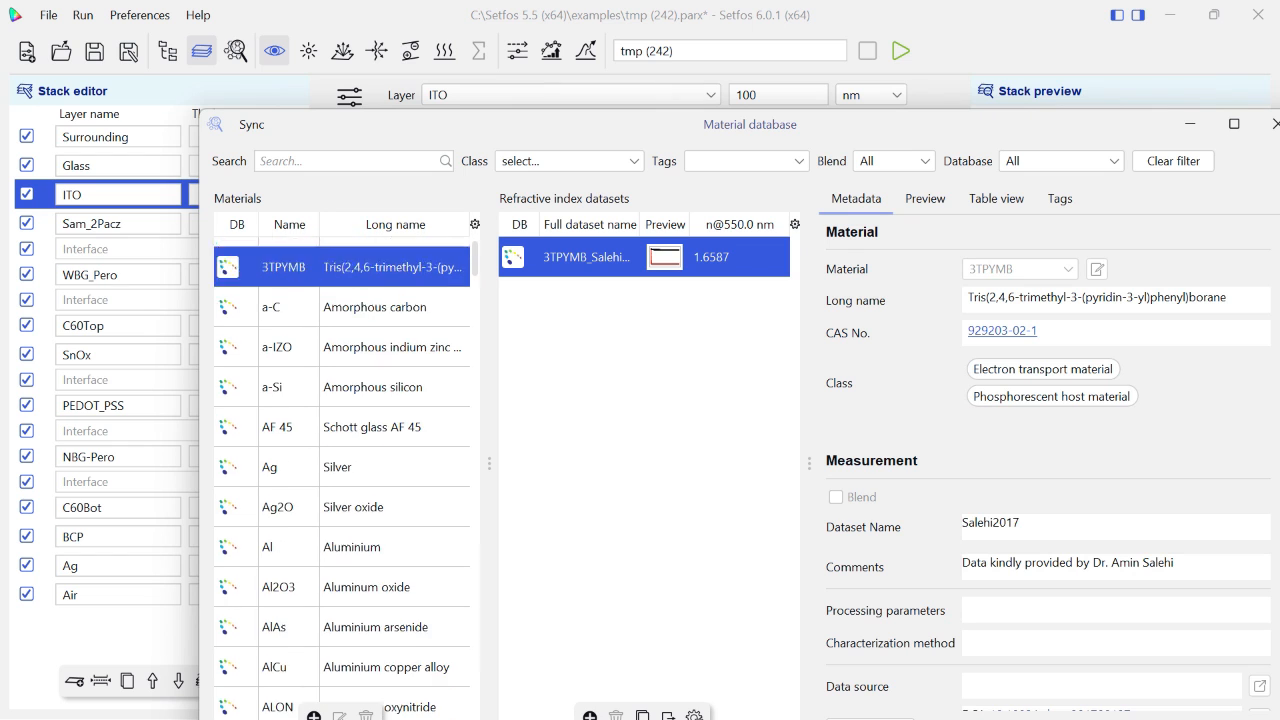
pyautogui.scroll(-5, 342, 470)
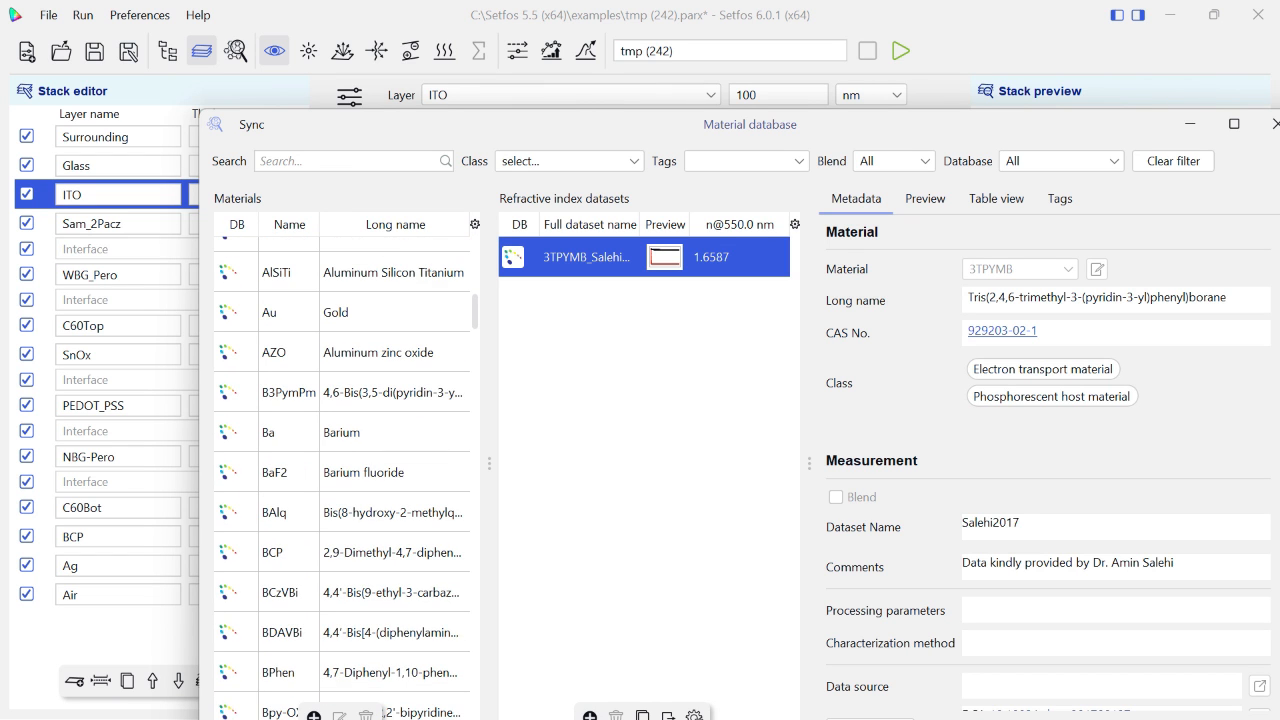
pyautogui.scroll(-3, 342, 470)
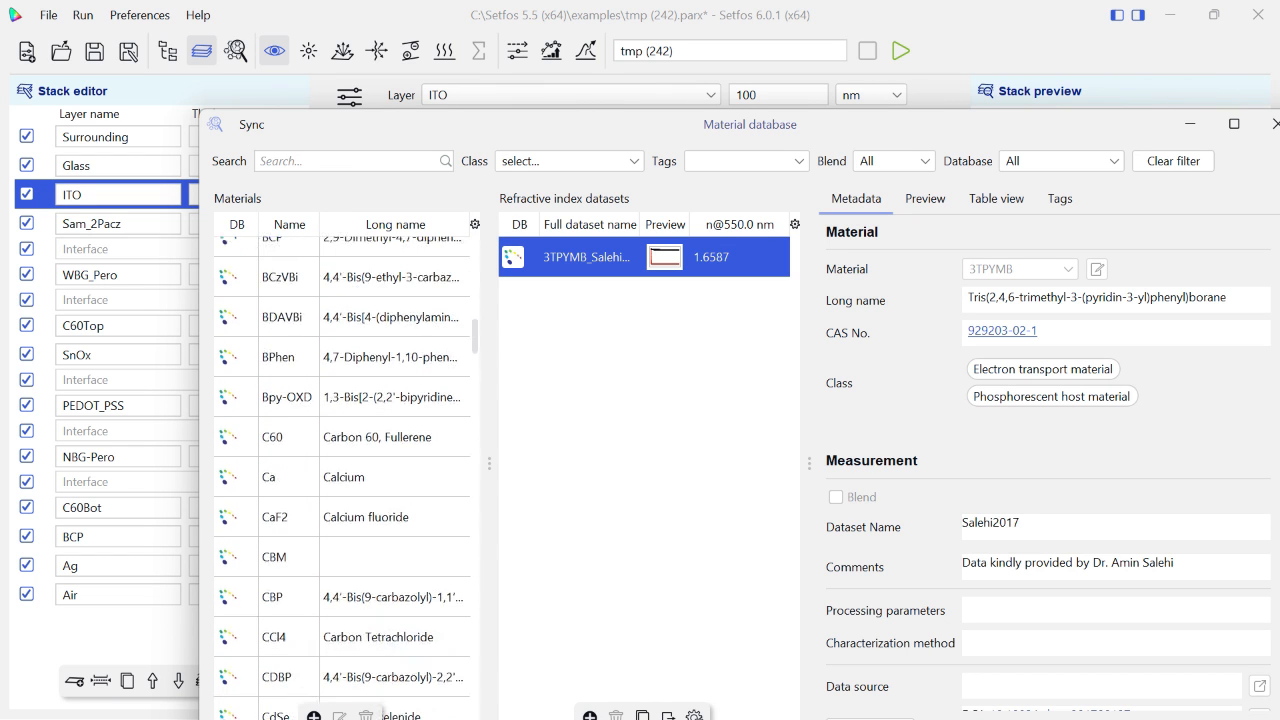
pyautogui.scroll(-3, 342, 470)
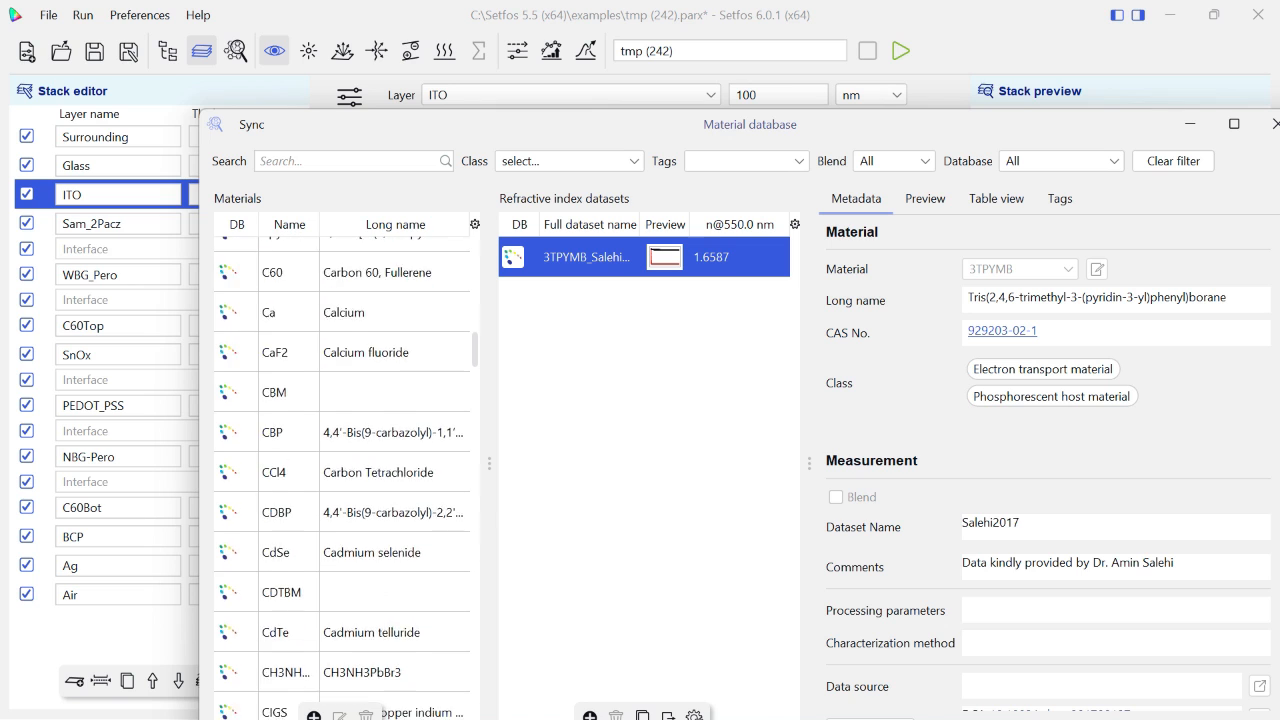
pyautogui.scroll(-3, 342, 470)
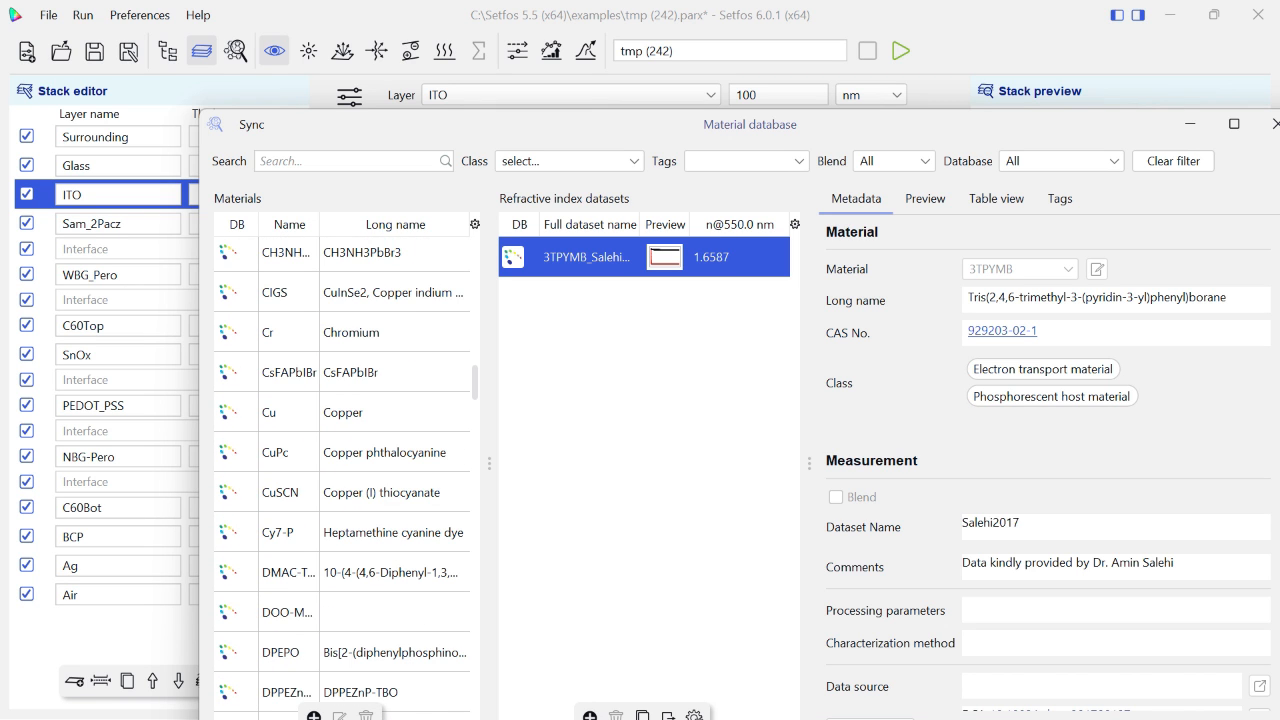
pyautogui.scroll(-5, 342, 470)
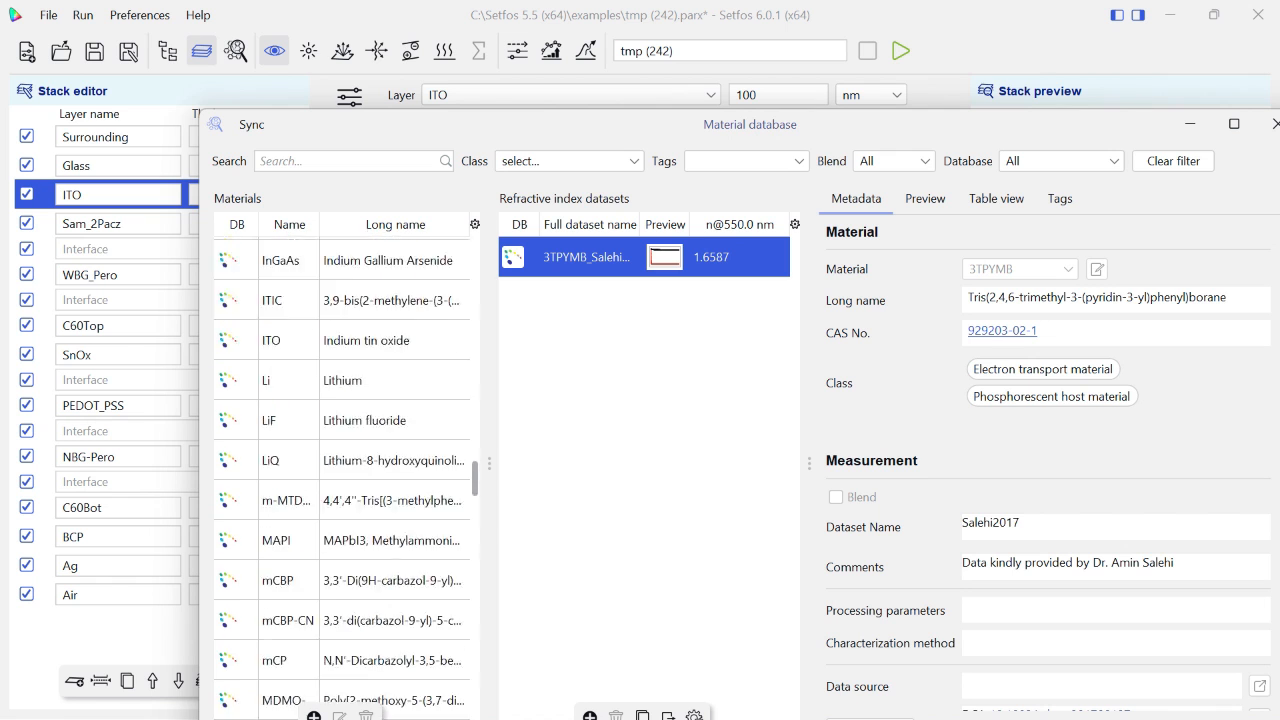
pyautogui.scroll(-10, 342, 470)
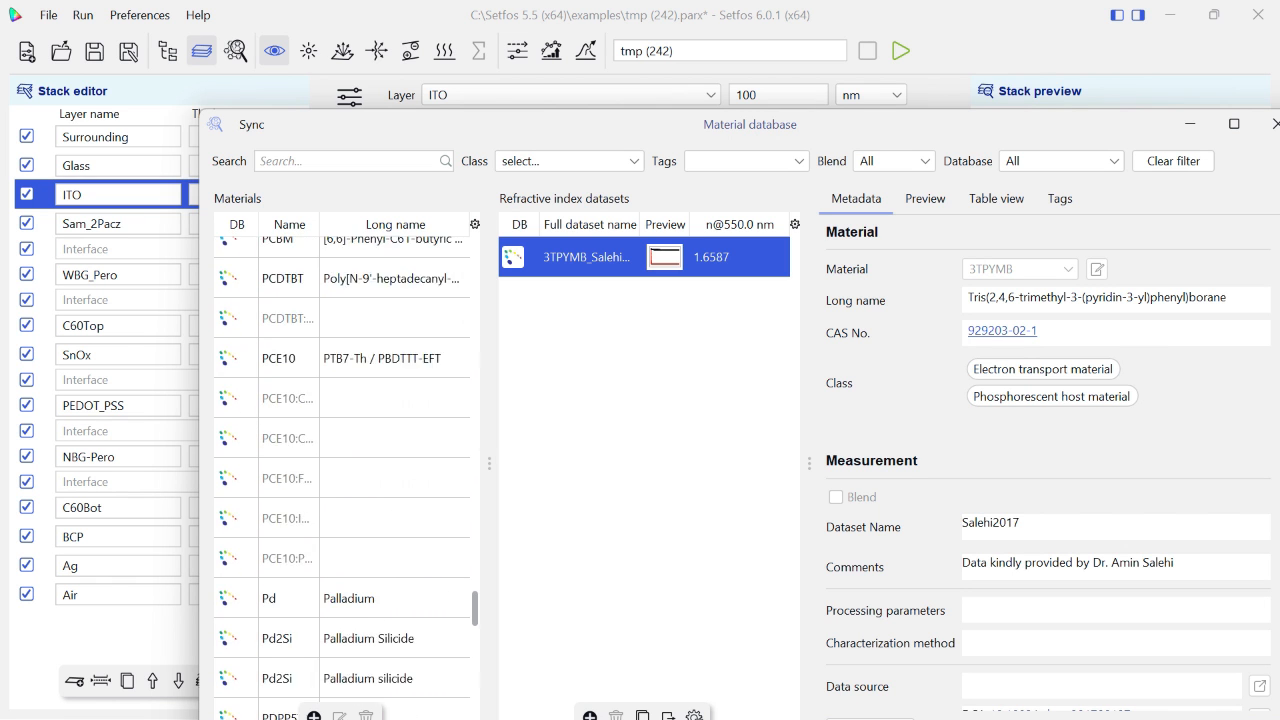
pyautogui.scroll(-10, 342, 470)
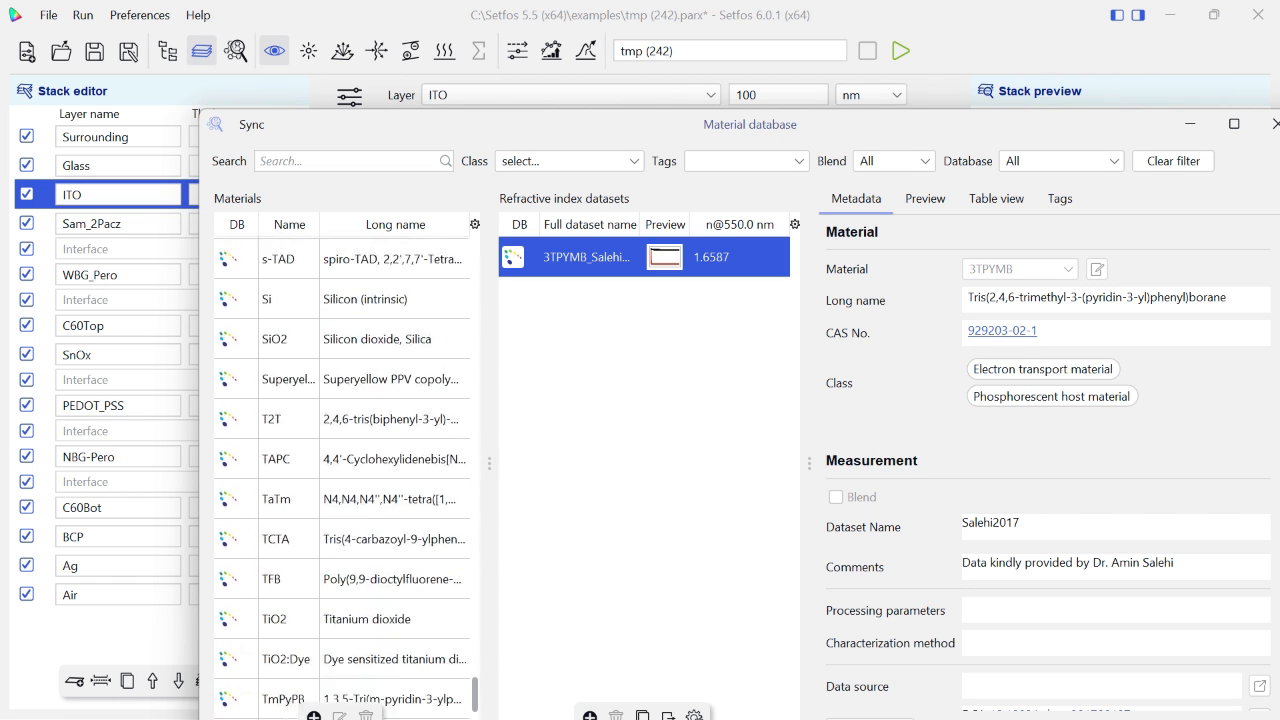
pyautogui.scroll(-5, 342, 470)
pyautogui.scroll(10, 342, 470)
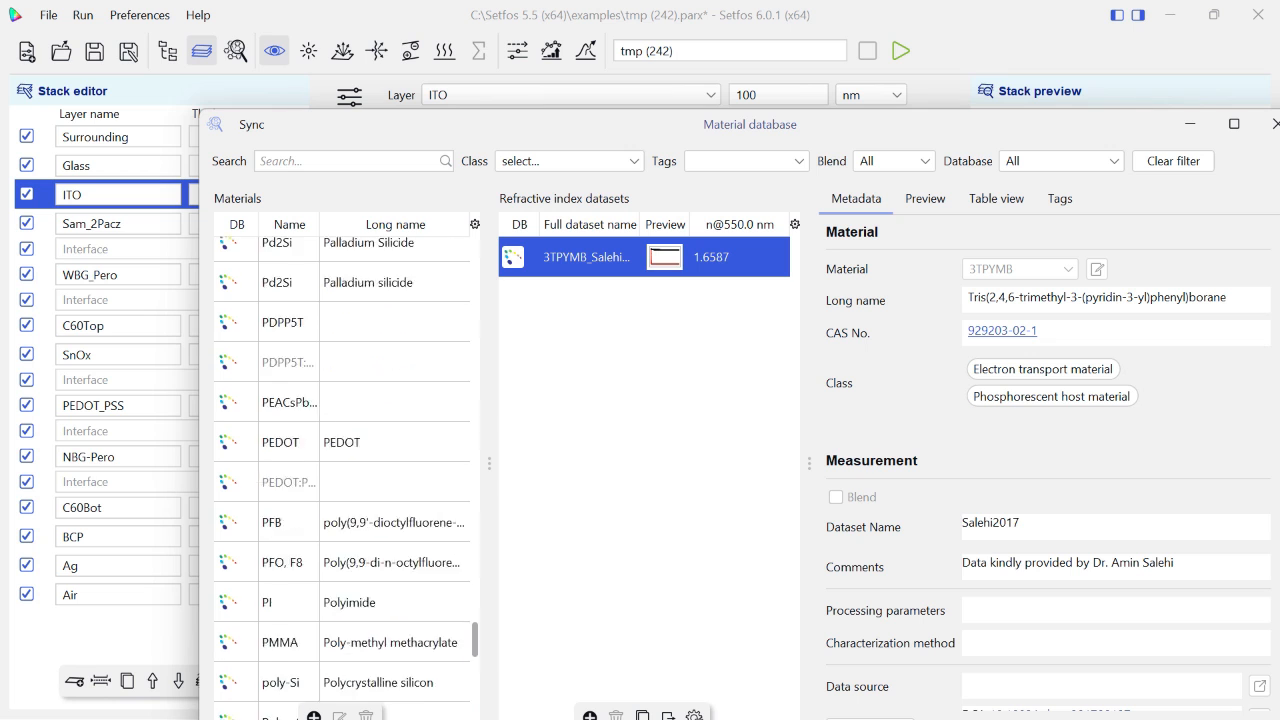
pyautogui.scroll(10, 342, 470)
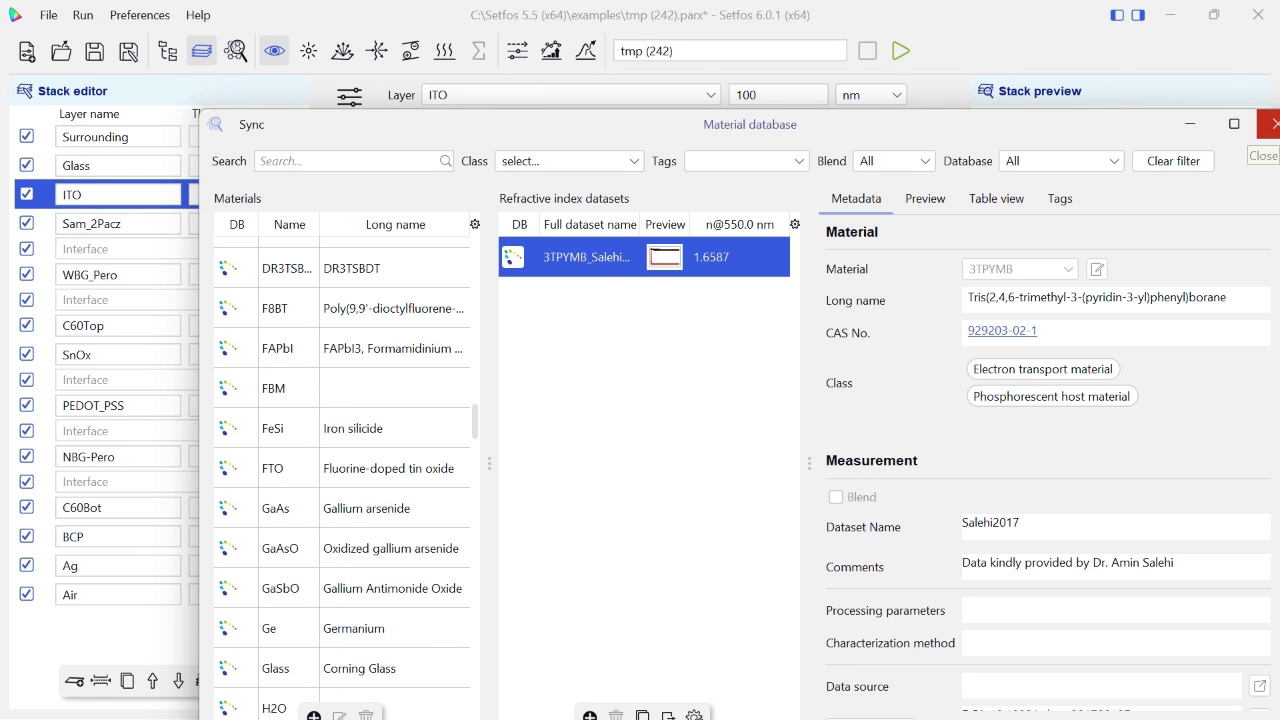
pyautogui.click(1272, 125)
# Give the Sam_2Pacz layer a constant refractive index with n set to 2 and k set to 0
pyautogui.click(118, 224)
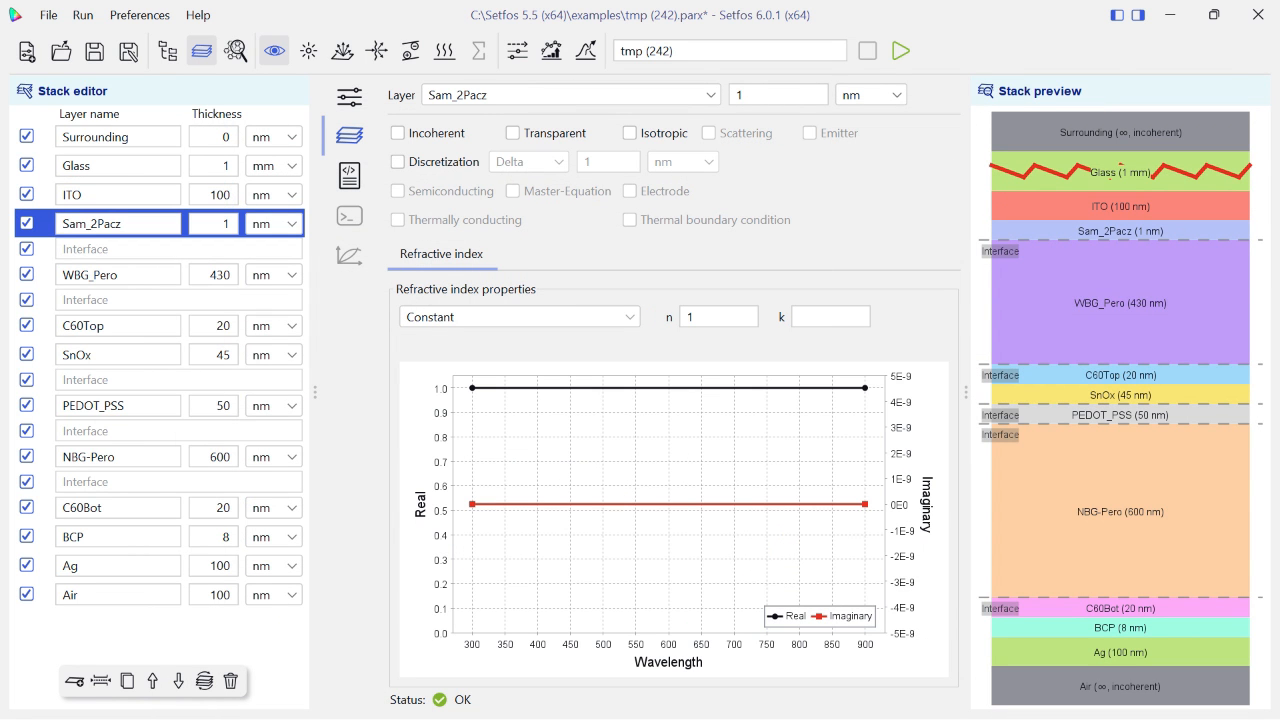
pyautogui.doubleClick(700, 316)
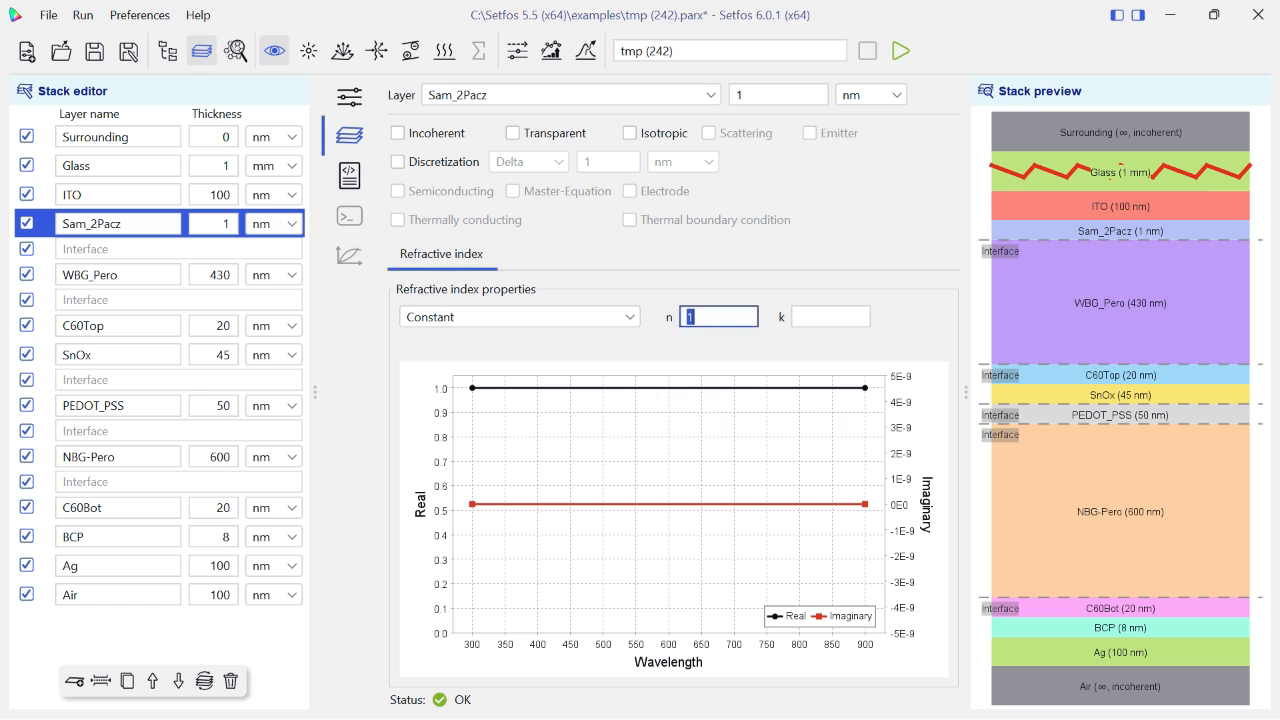
pyautogui.press('BackSpace')
pyautogui.write('2')
pyautogui.click(808, 316)
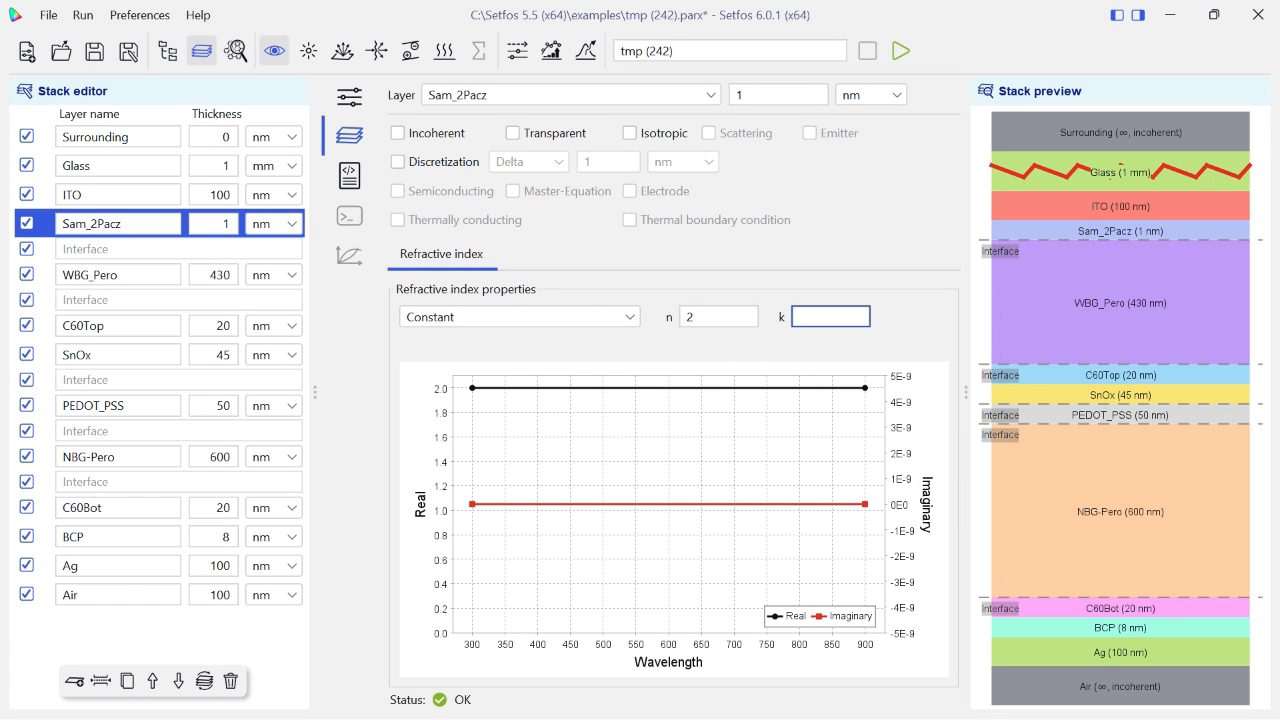
pyautogui.write('0')
# Switch the WBG_Pero layer's refractive index to tabulated nk values from a file and import WBG_PERO(4T).nk
pyautogui.click(118, 275)
pyautogui.click(519, 317)
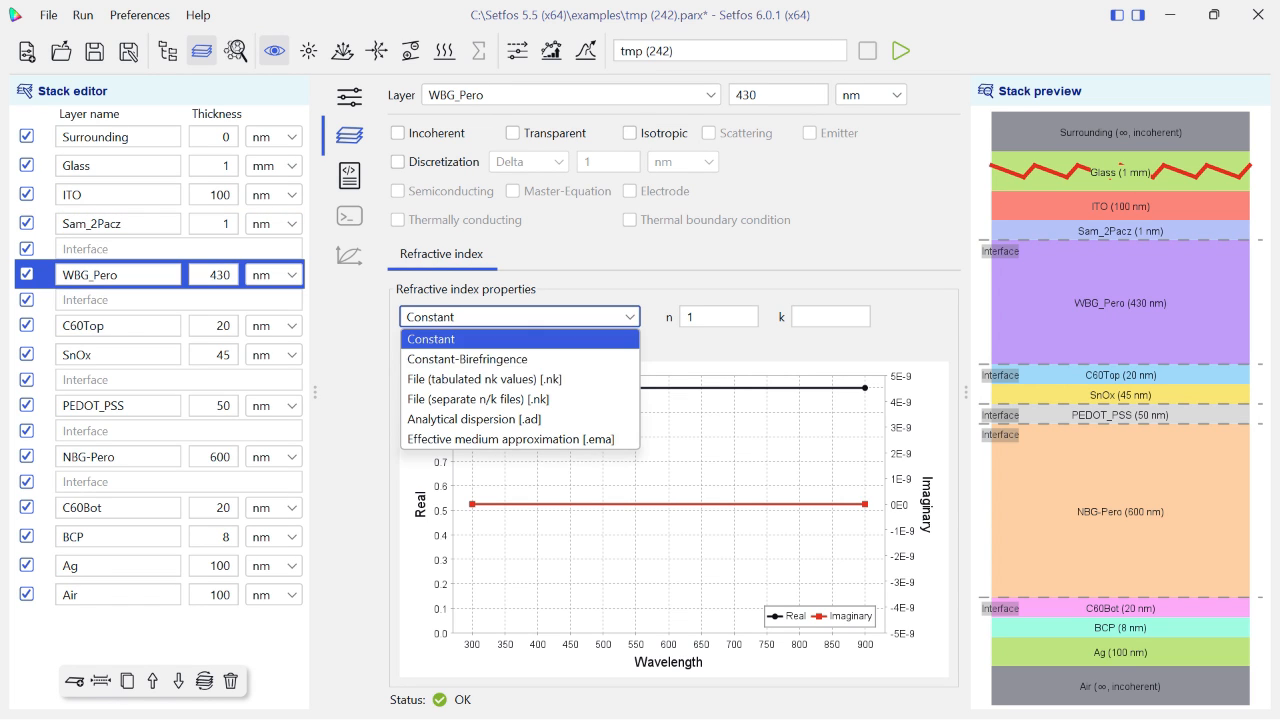
pyautogui.click(484, 379)
pyautogui.click(699, 317)
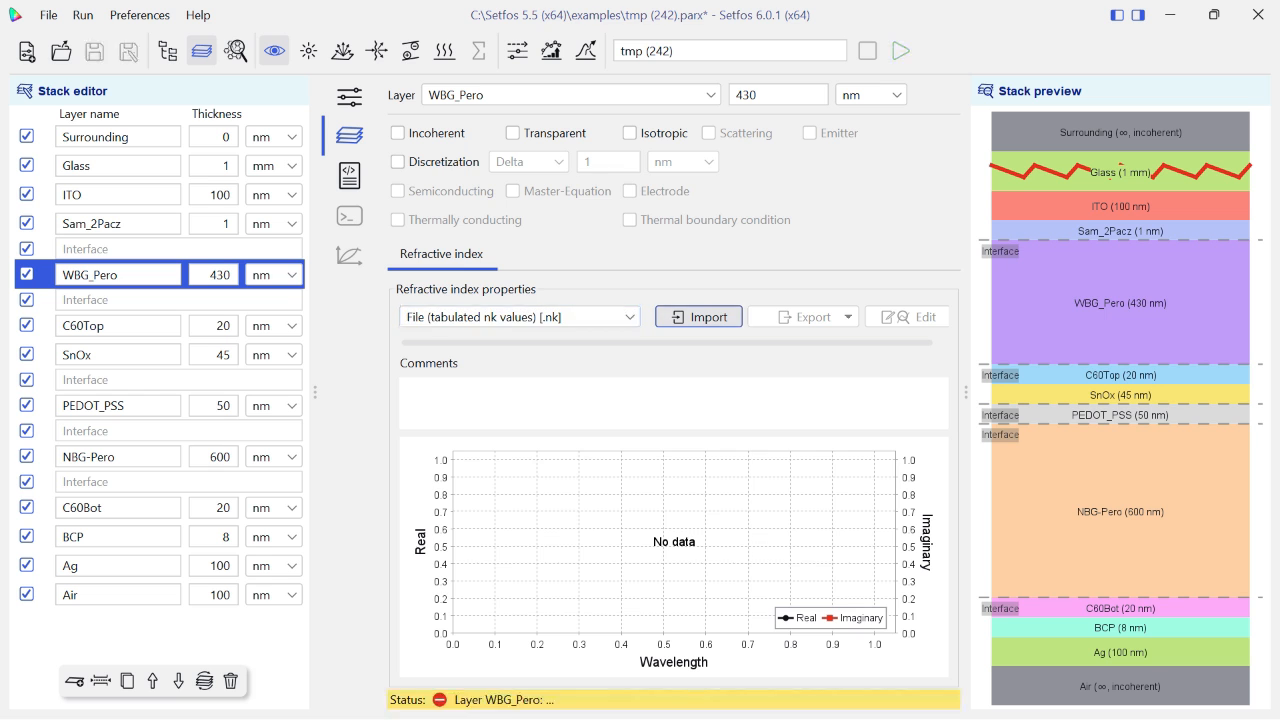
pyautogui.click(699, 317)
pyautogui.write('wb')
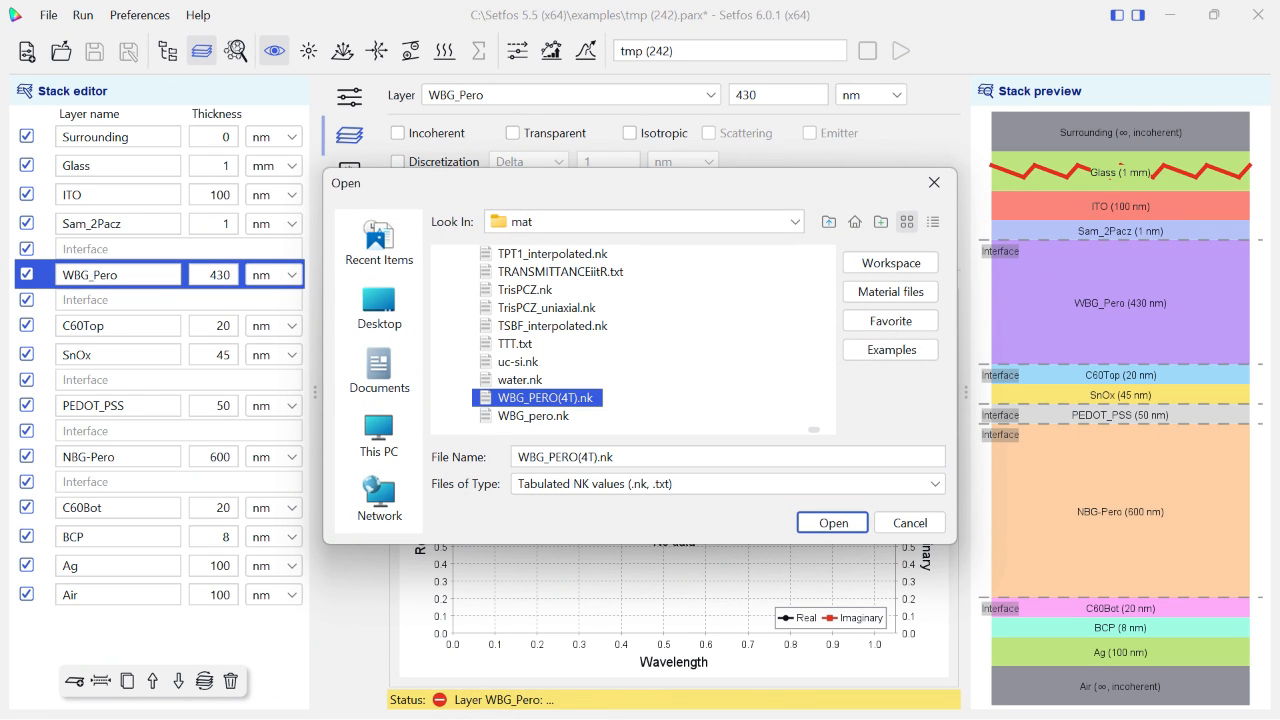
pyautogui.click(833, 523)
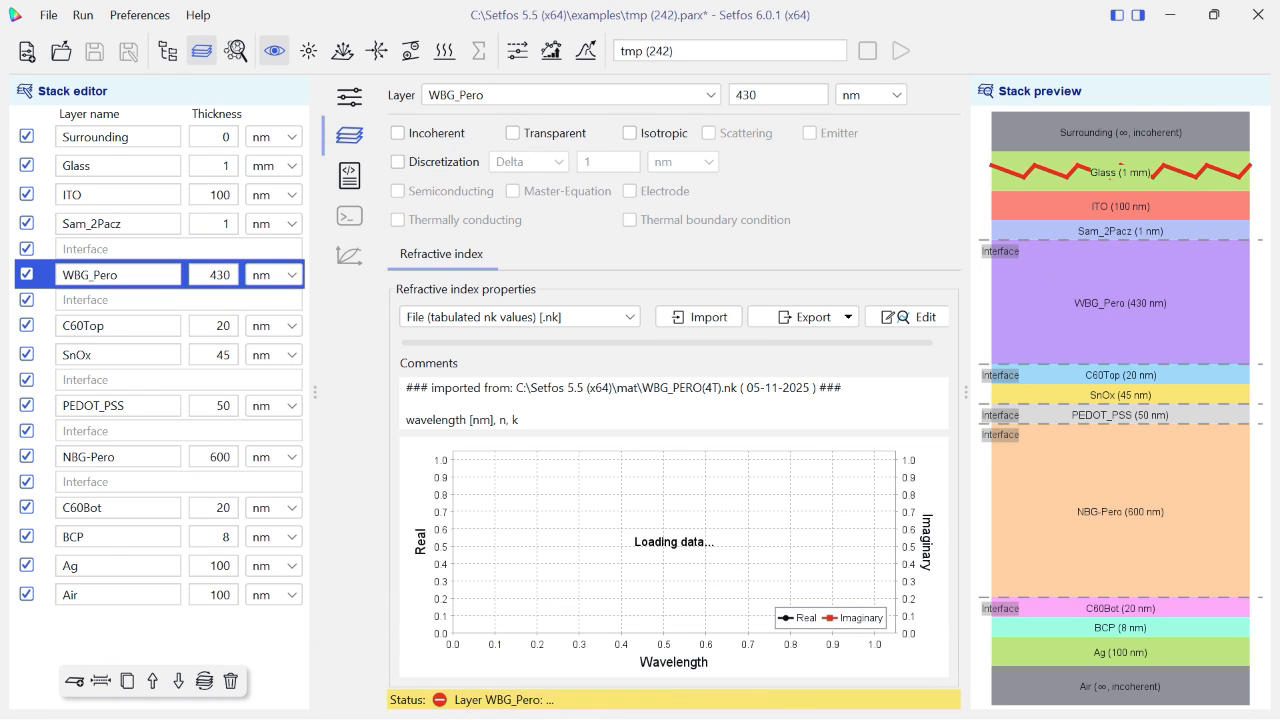
# Switch the C60Top layer's refractive index to tabulated nk values from a file and import C60(4T).nk
pyautogui.click(118, 326)
pyautogui.click(519, 317)
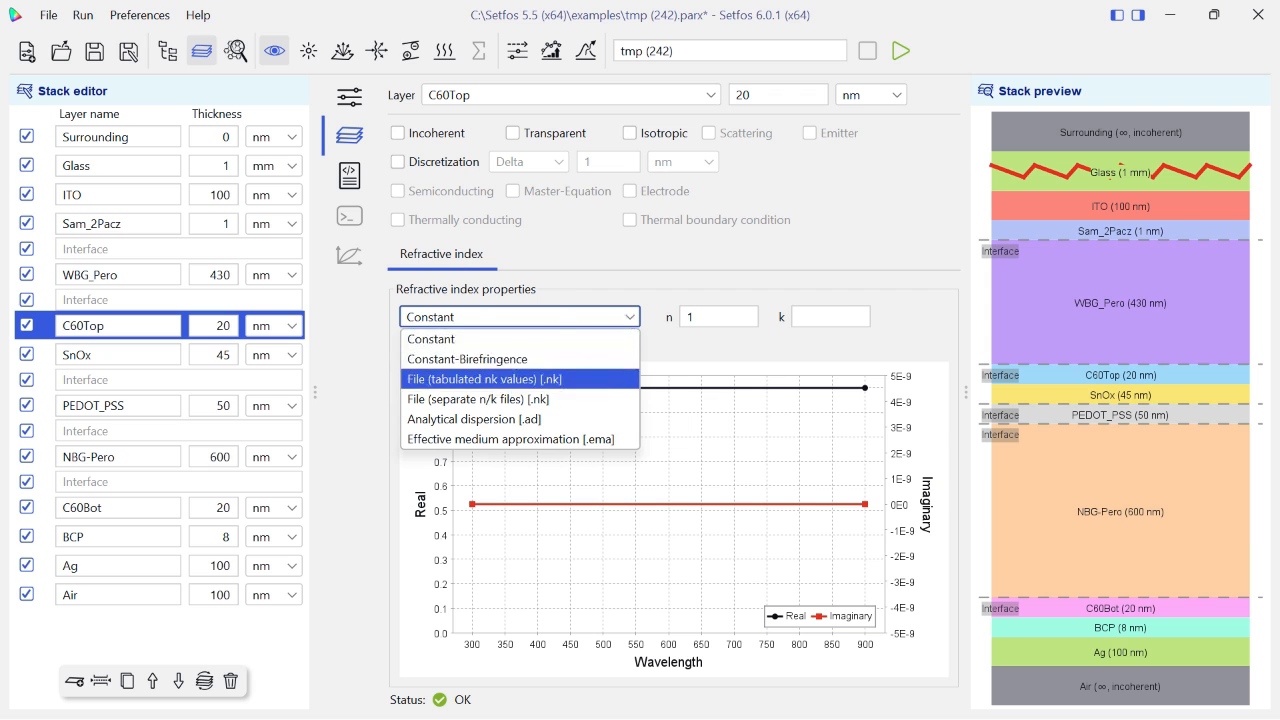
pyautogui.click(486, 375)
pyautogui.click(699, 317)
pyautogui.write('c')
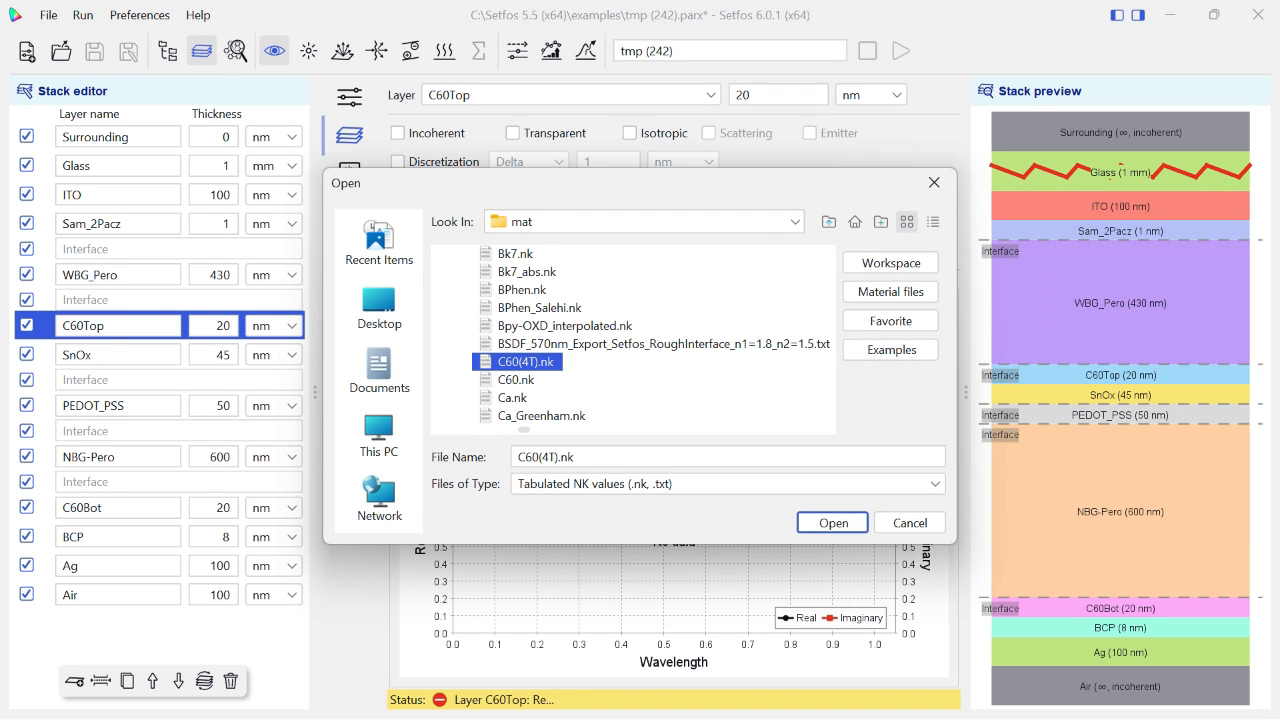
pyautogui.click(808, 520)
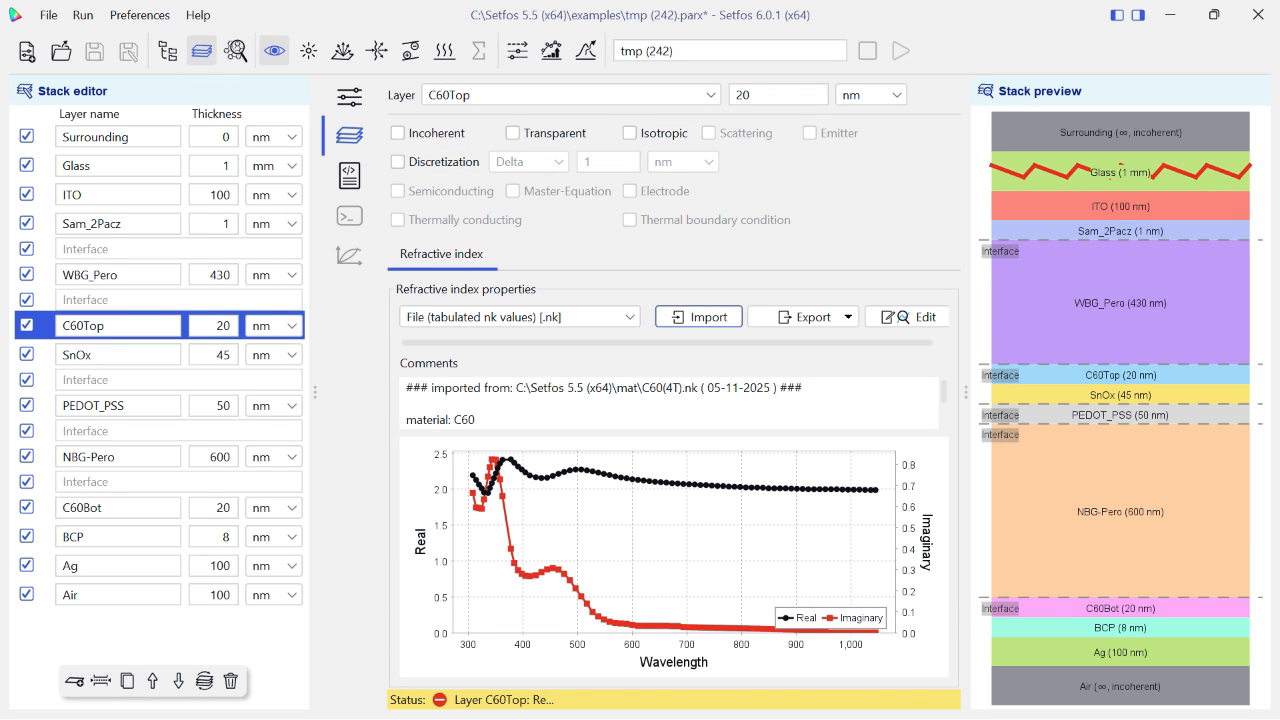
# Switch the SnOx layer's refractive index to tabulated nk values from a file and import SnOx(4T).nk
pyautogui.click(118, 355)
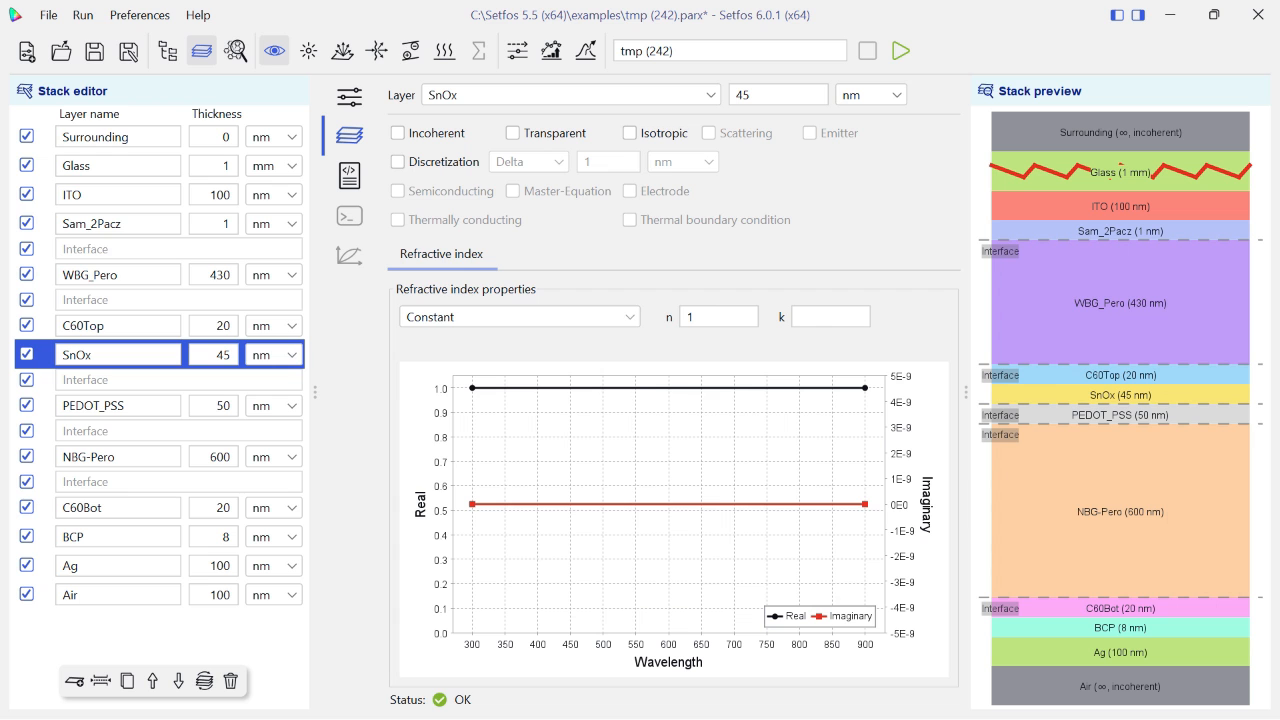
pyautogui.click(519, 317)
pyautogui.click(500, 374)
pyautogui.click(699, 317)
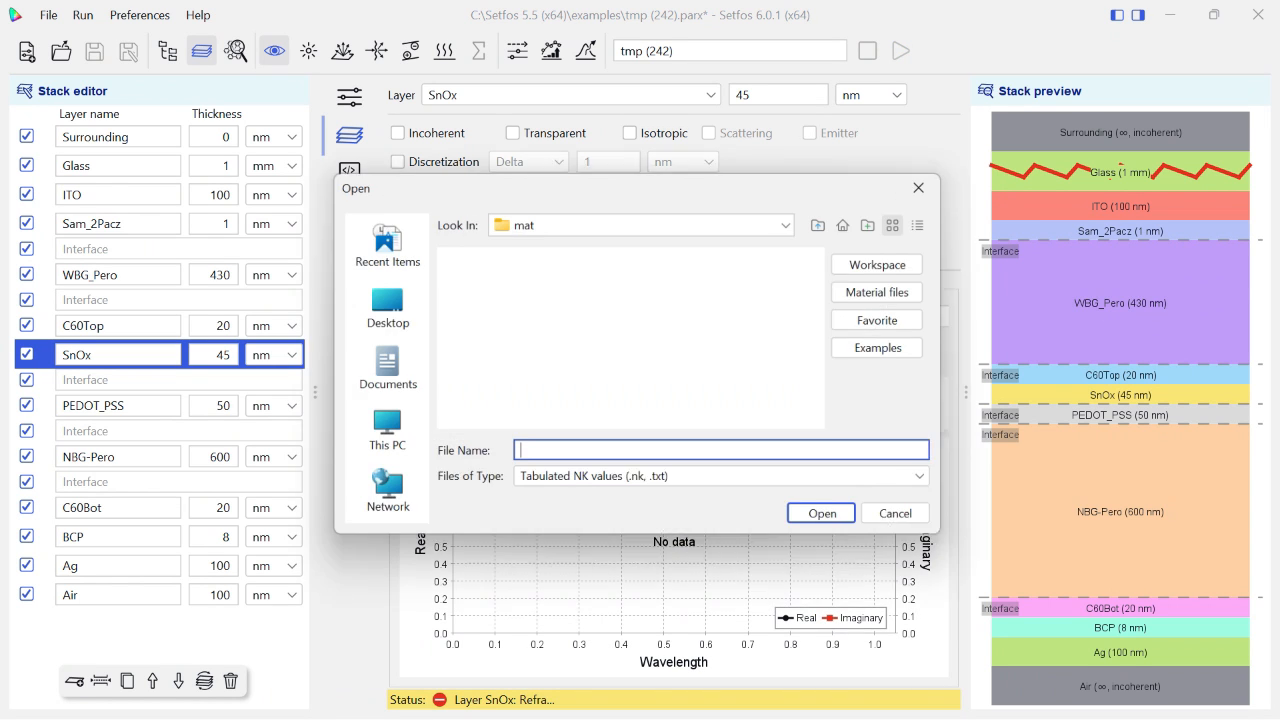
pyautogui.click(822, 513)
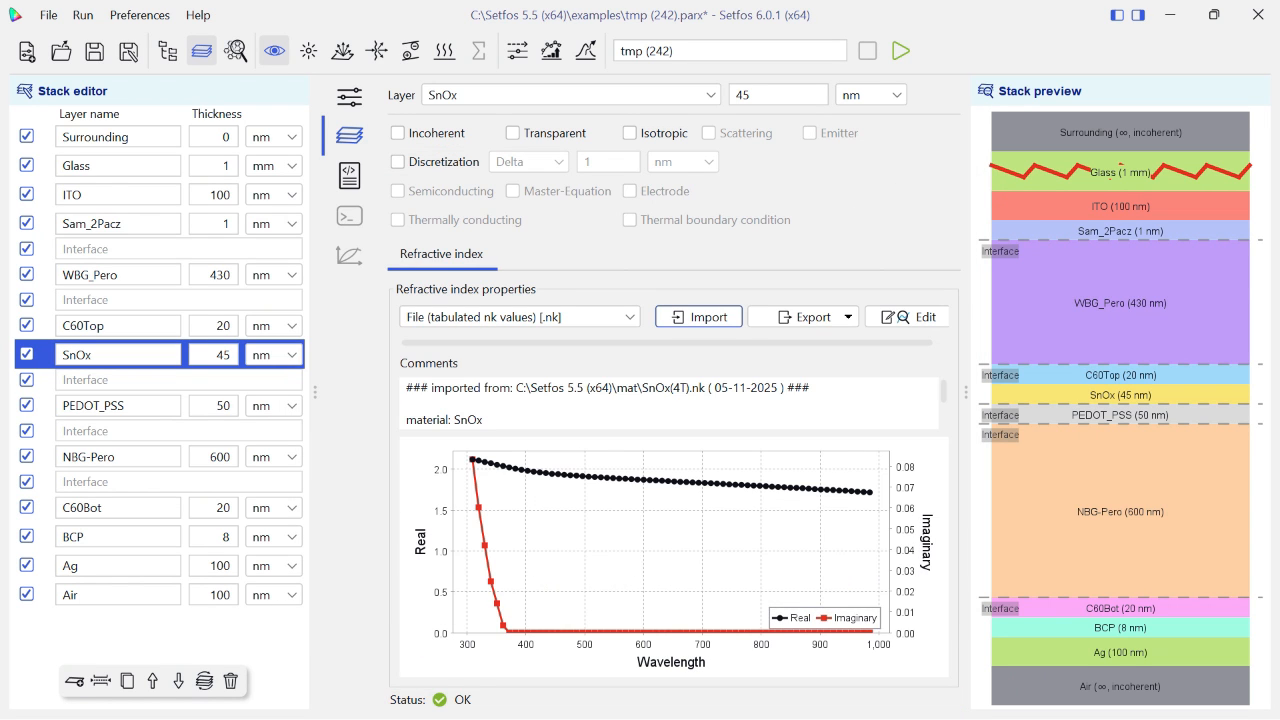
# Switch the PEDOT_PSS layer's refractive index to tabulated nk values from a file and import PEDOT(4T).nk
pyautogui.click(118, 406)
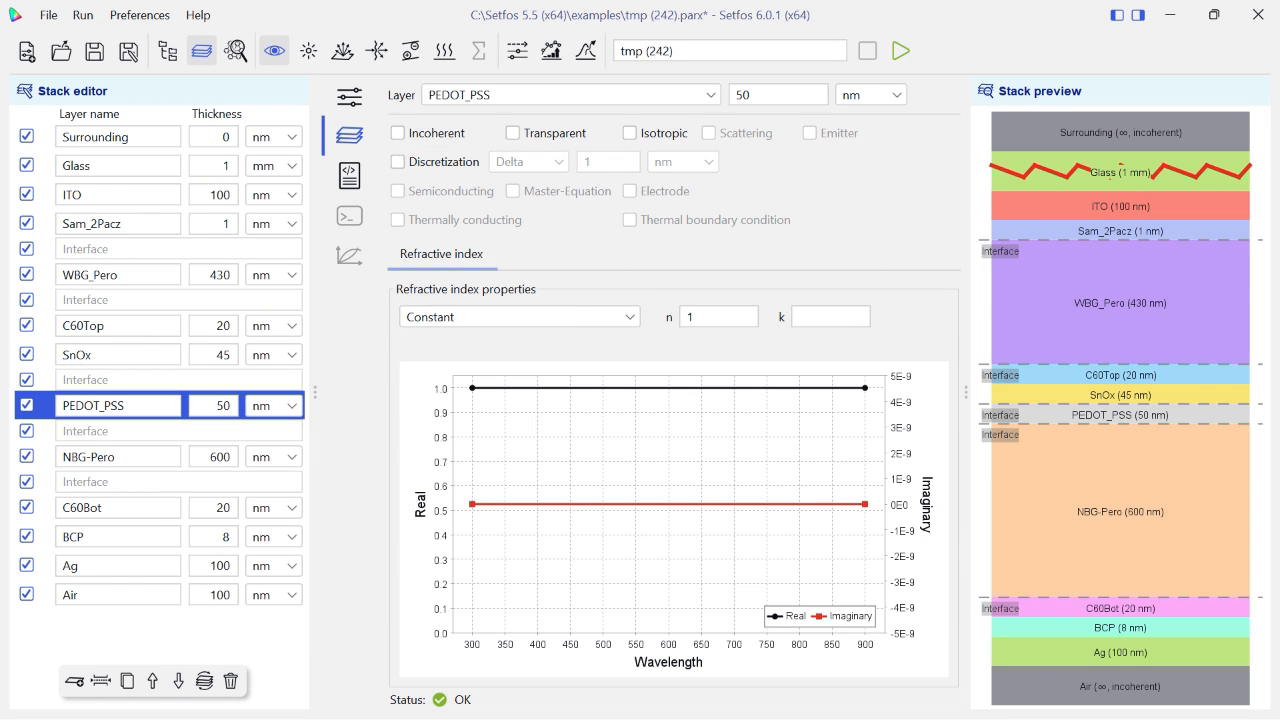
pyautogui.click(519, 317)
pyautogui.click(500, 379)
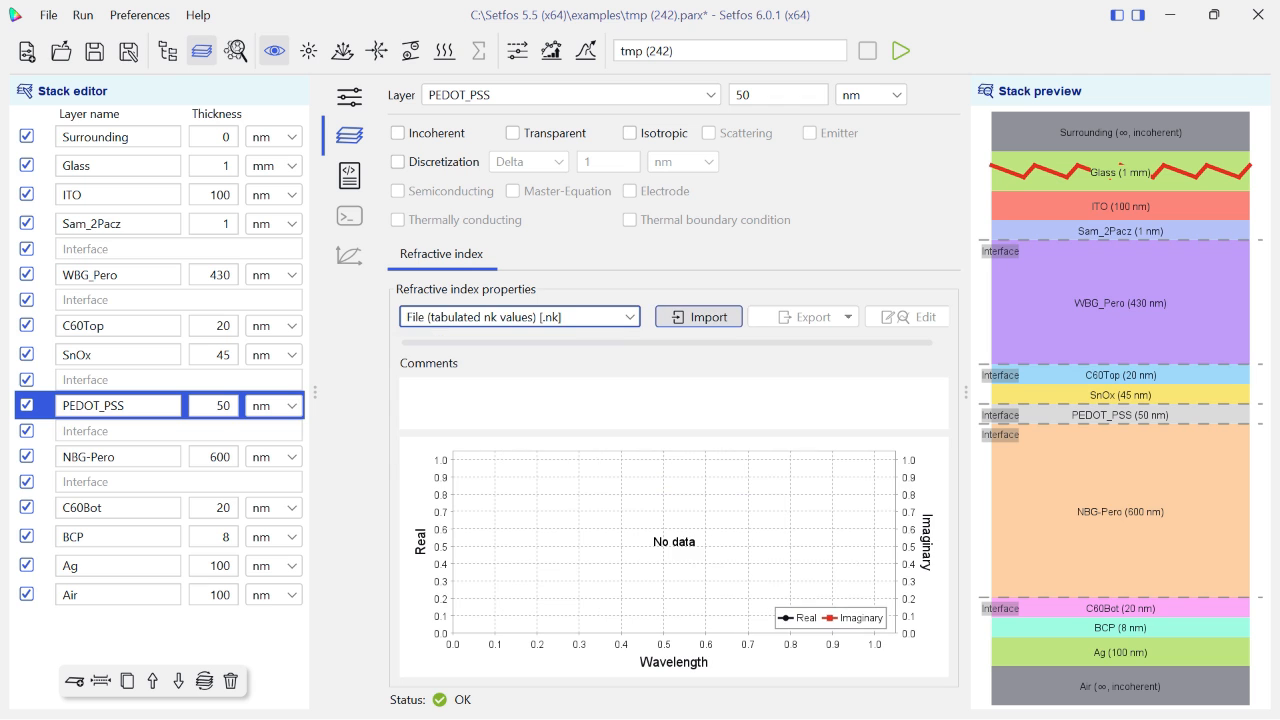
pyautogui.click(699, 317)
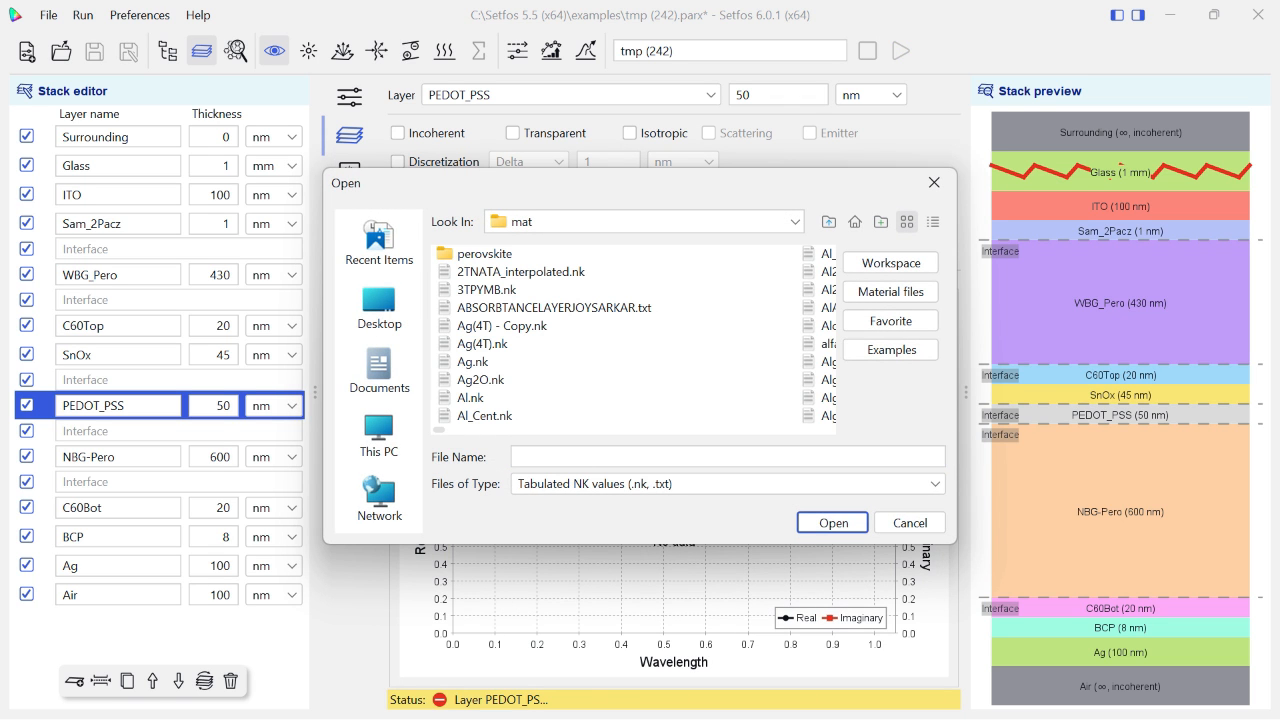
pyautogui.write('ped')
pyautogui.press('Return')
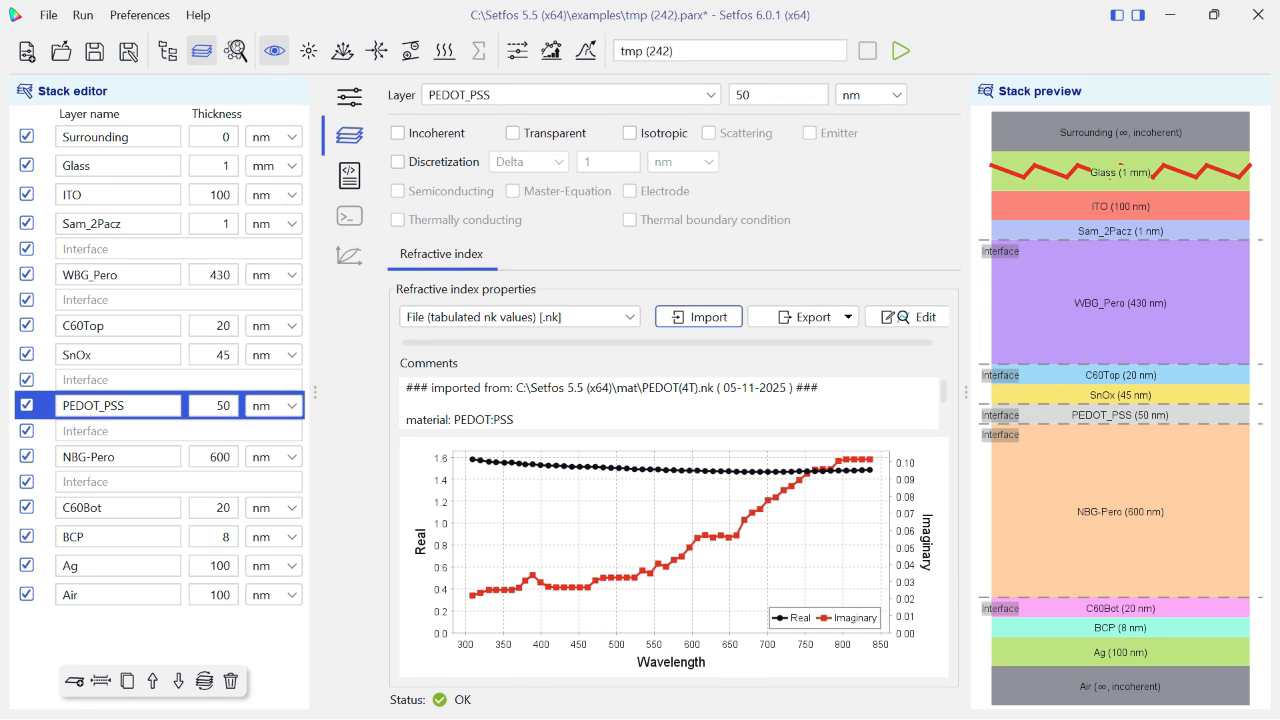
# Switch the NBG-Pero layer's refractive index to tabulated nk values from a file and import NBG_PERO(4T).nk
pyautogui.click(118, 457)
pyautogui.click(520, 317)
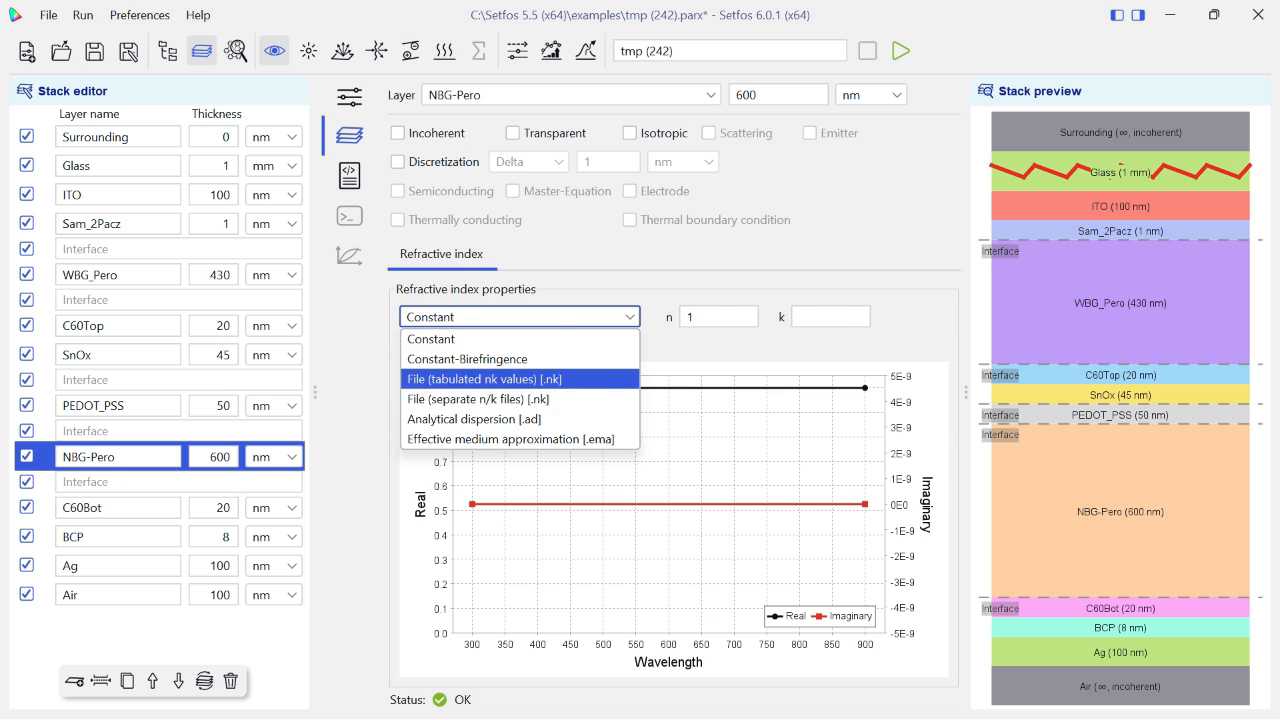
pyautogui.click(500, 376)
pyautogui.click(699, 317)
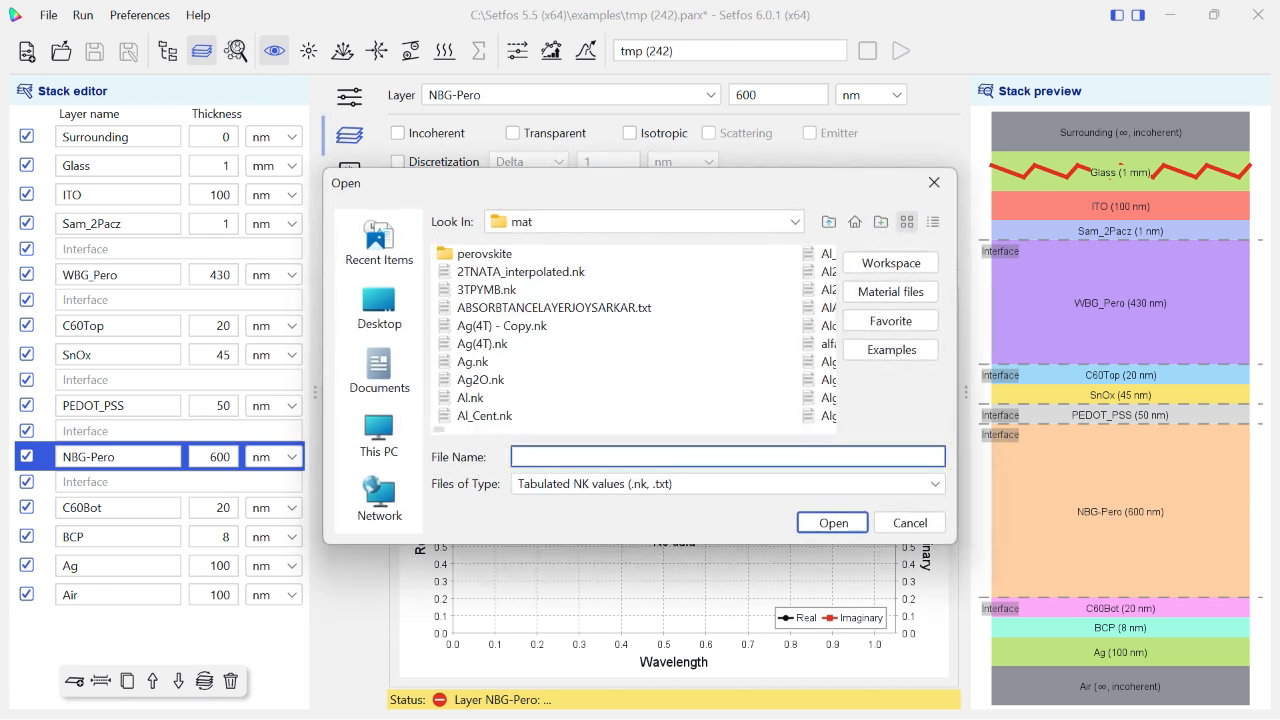
pyautogui.scroll(-10, 477, 379)
pyautogui.click(477, 379)
pyautogui.press('Left')
pyautogui.press('Left')
pyautogui.press('Left')
pyautogui.press('Down')
pyautogui.press('Down')
pyautogui.press('Down')
pyautogui.press('Return')
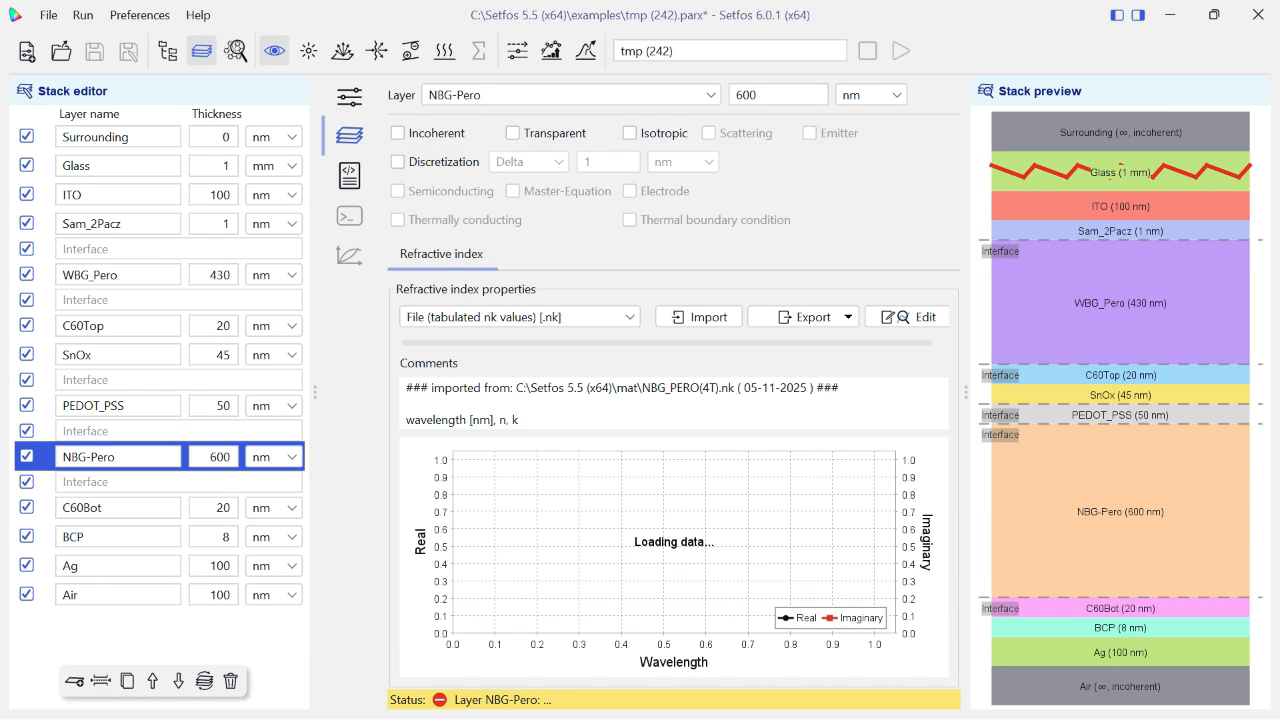
# Switch the C60Bot layer's refractive index to tabulated nk values from a file and import C60(4T).nk
pyautogui.click(118, 508)
pyautogui.click(520, 317)
pyautogui.click(500, 377)
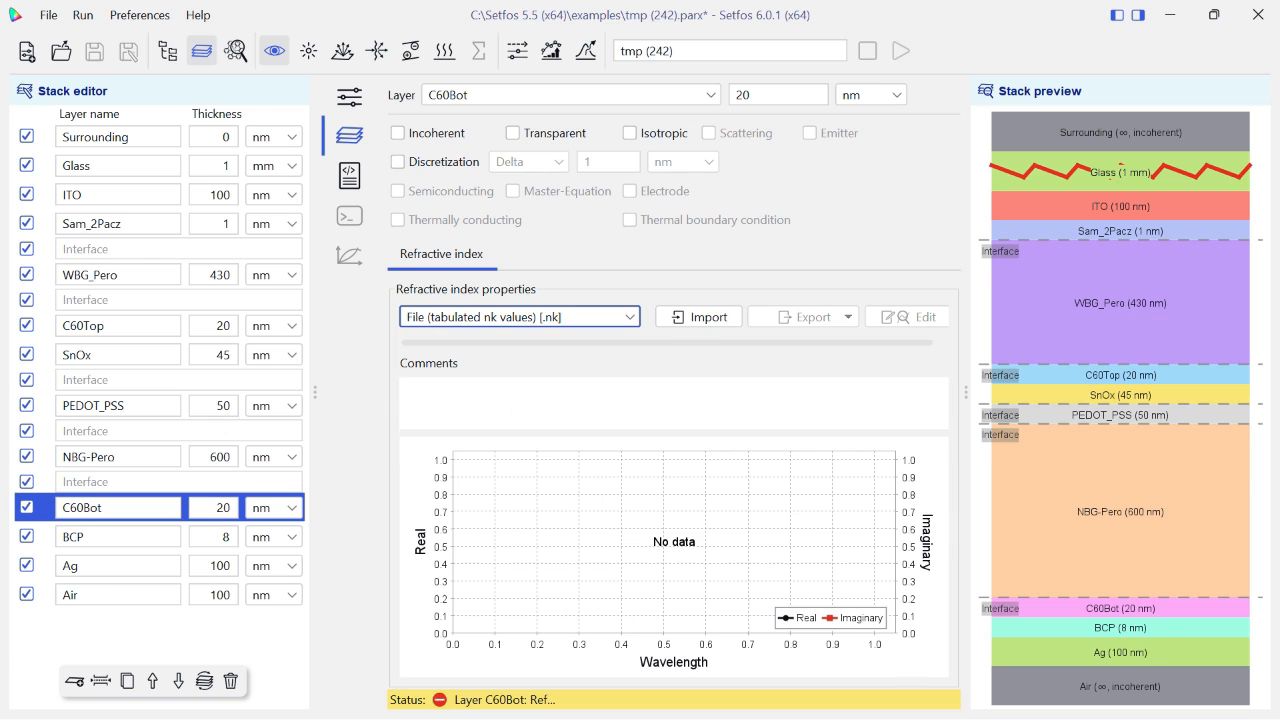
pyautogui.click(699, 317)
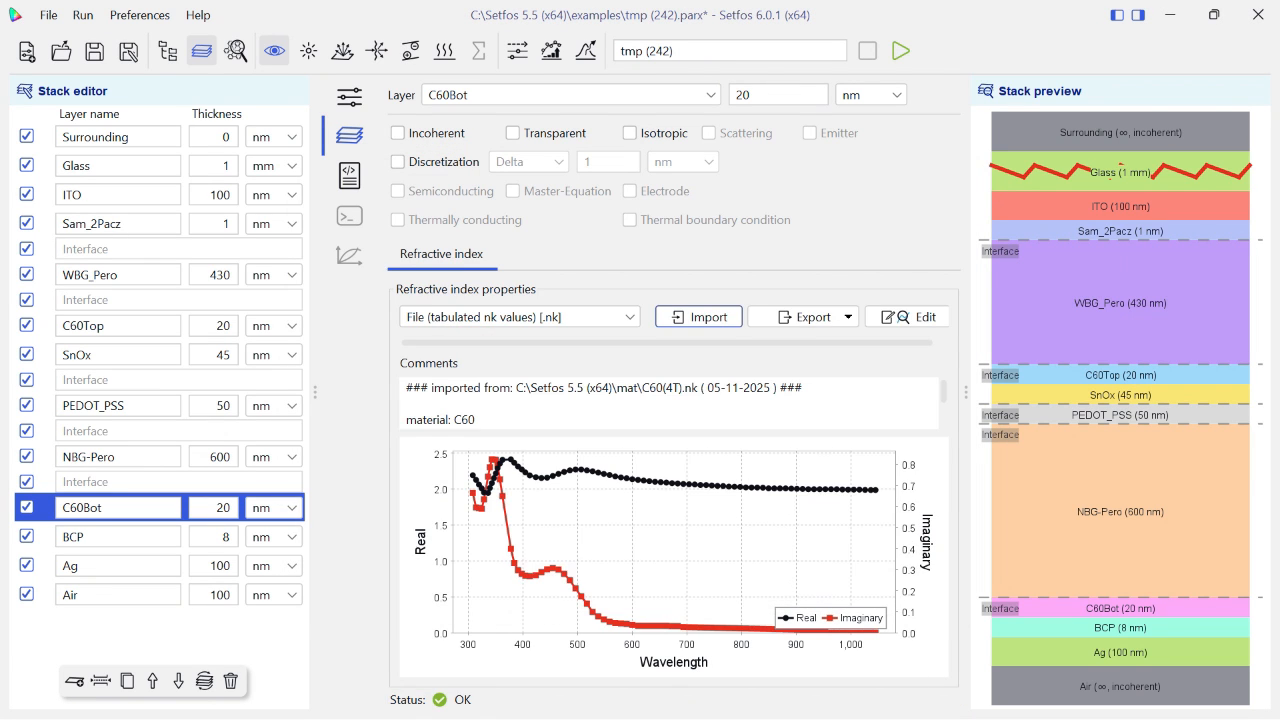
# Switch the BCP layer's refractive index to tabulated nk values from a file and import BCP(4T).nk
pyautogui.click(118, 537)
pyautogui.click(520, 317)
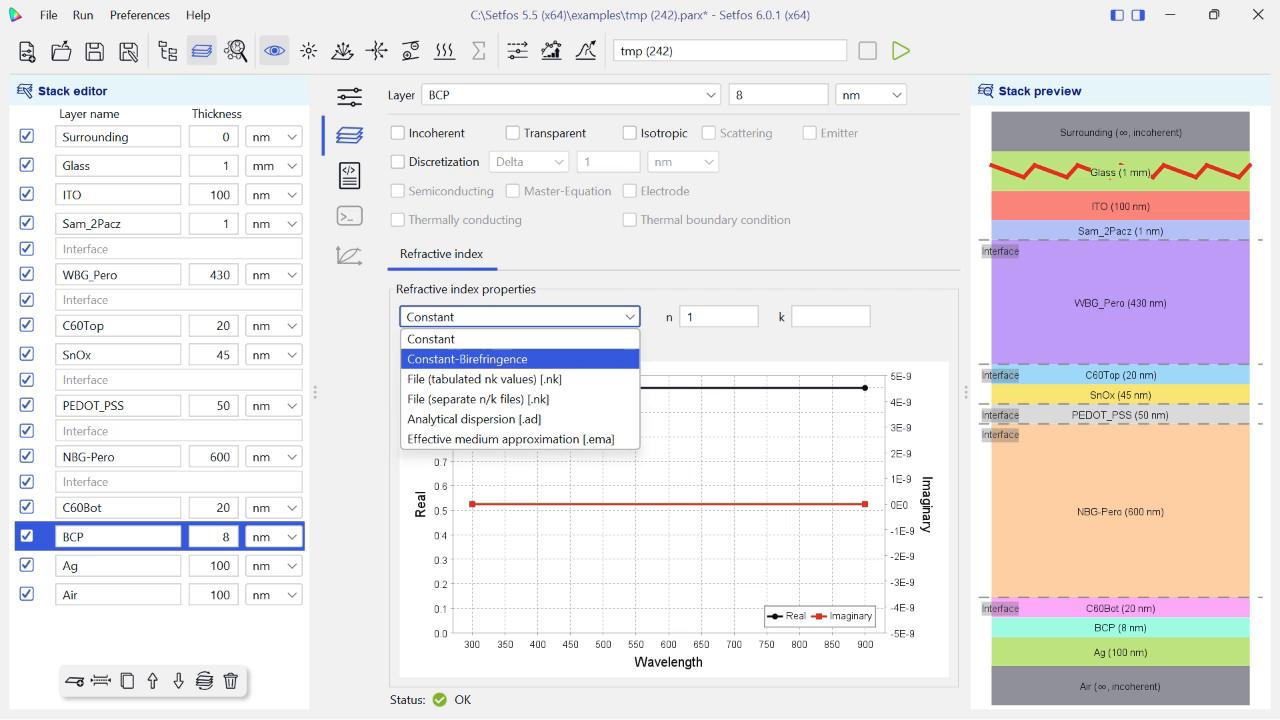
pyautogui.press('Return')
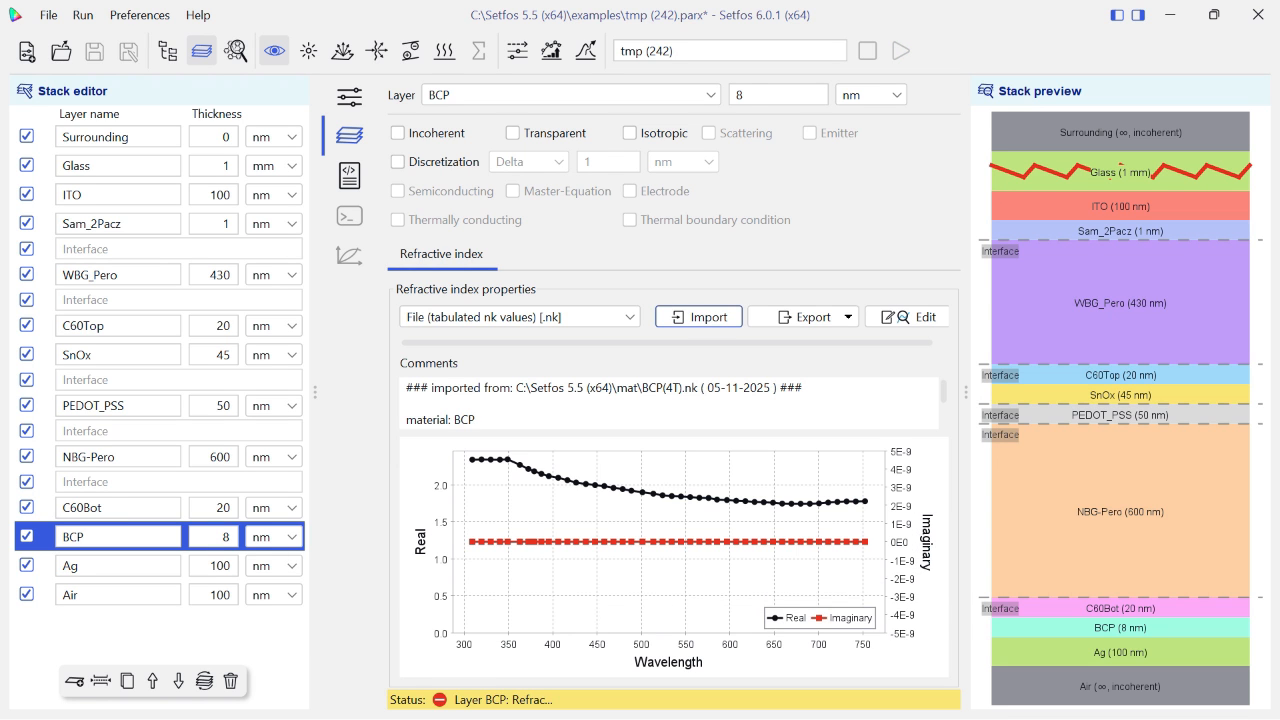
# Switch the Ag layer's refractive index to tabulated nk values from a file and import Ag(4T).nk
pyautogui.click(118, 566)
pyautogui.click(520, 317)
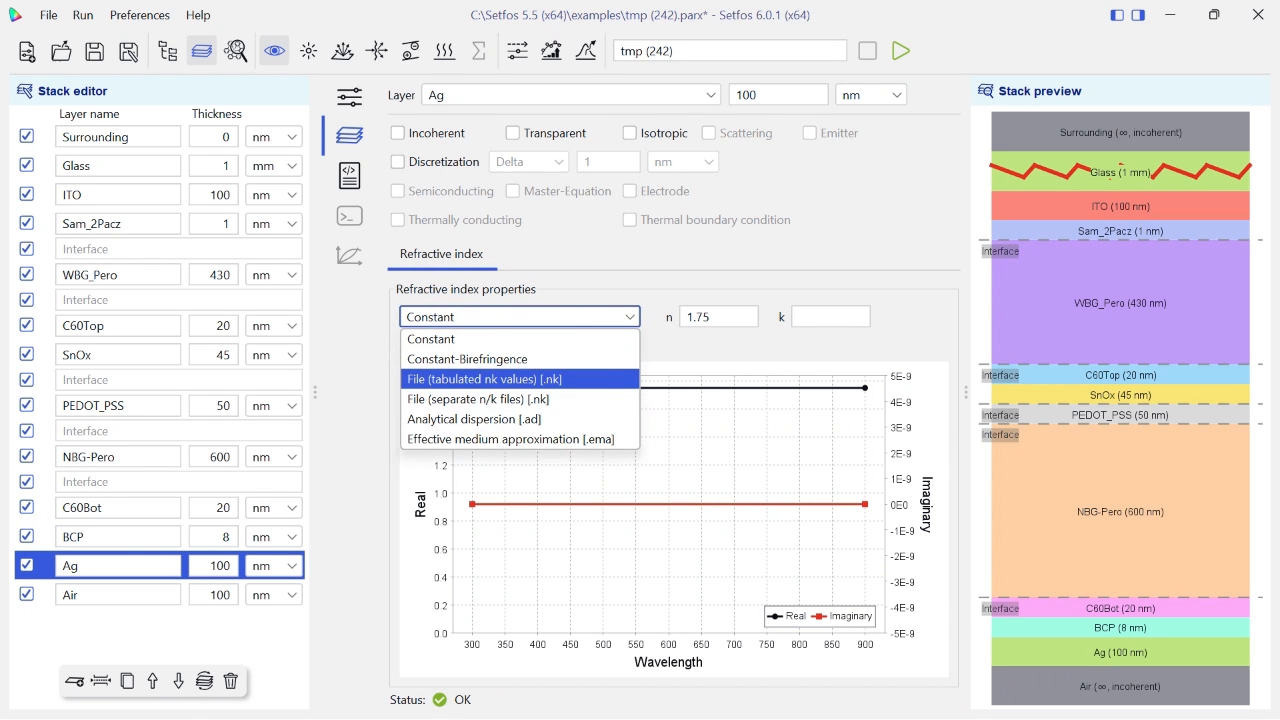
pyautogui.click(484, 379)
pyautogui.click(699, 317)
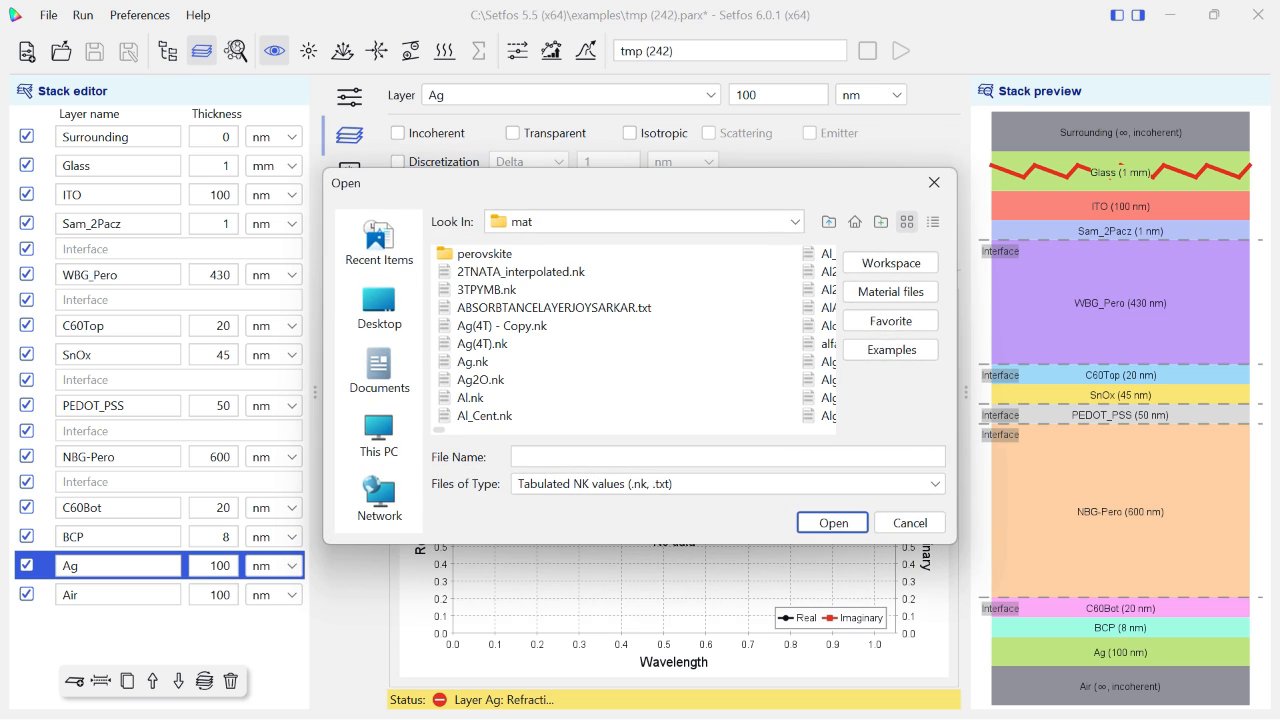
pyautogui.click(482, 344)
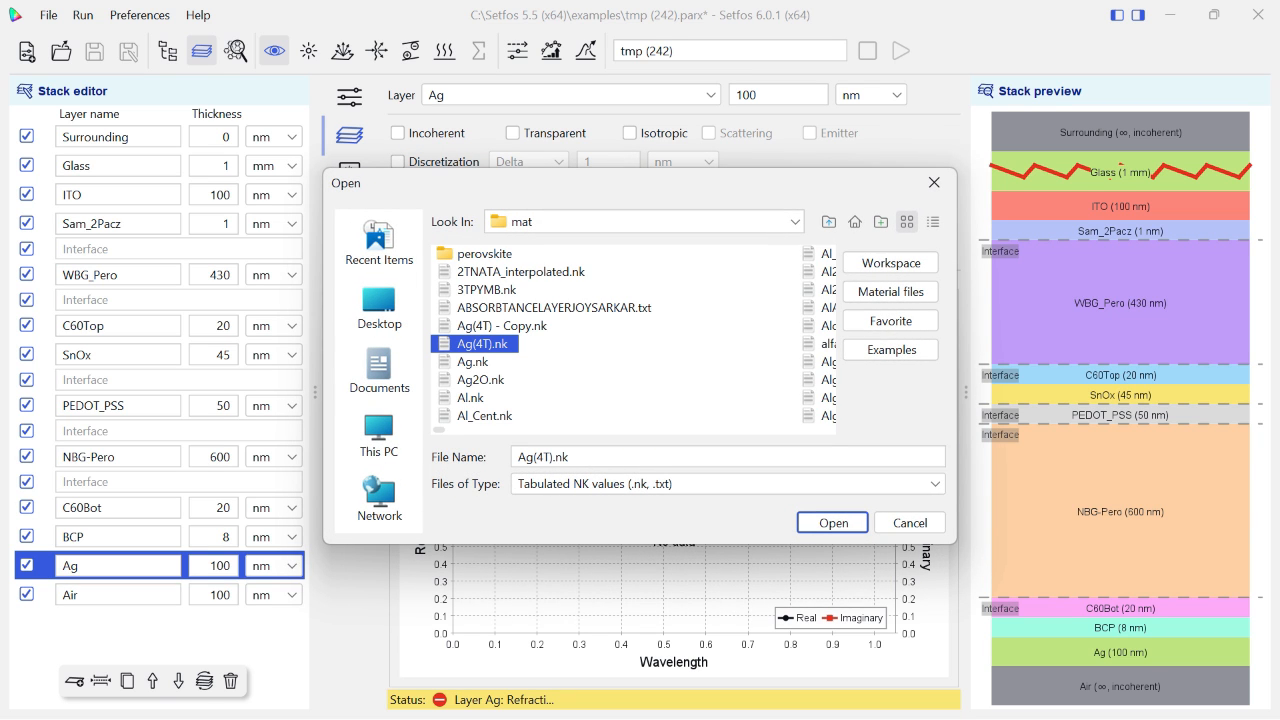
pyautogui.click(832, 523)
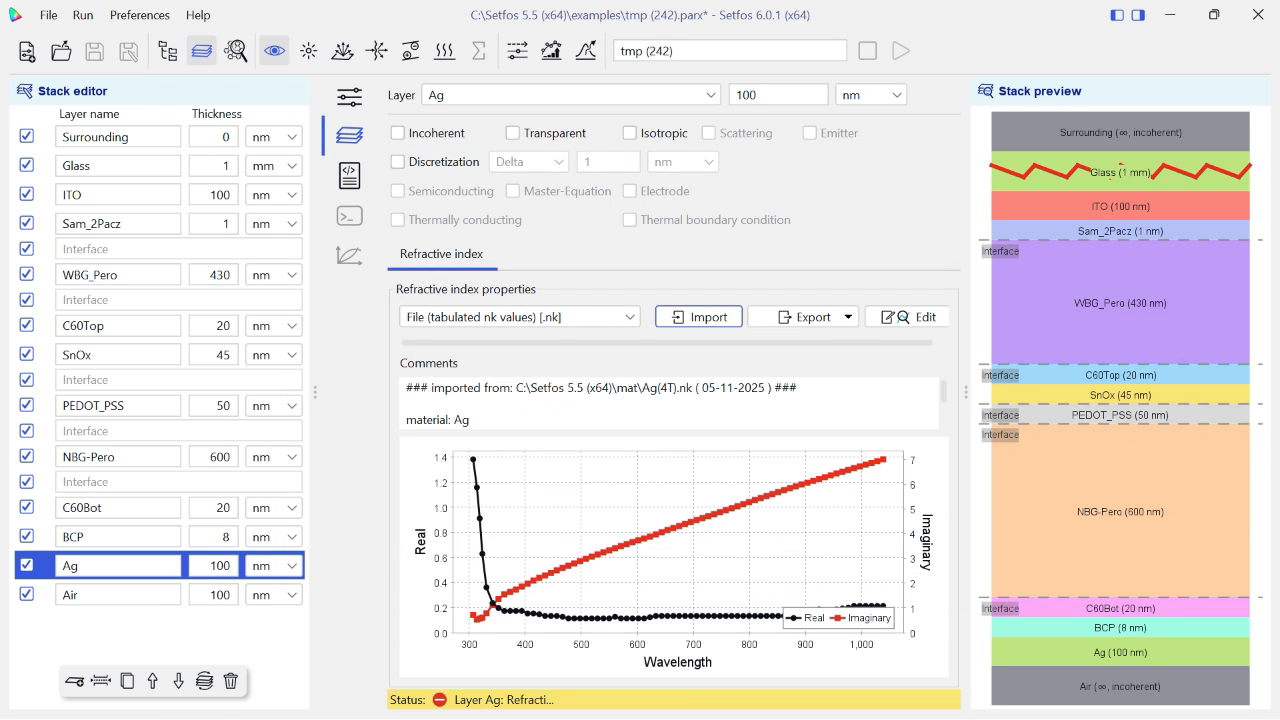
# Check the Air layer's refractive index and examine the C60Bot layer's nk data as a script in the optical material editor
pyautogui.click(44, 595)
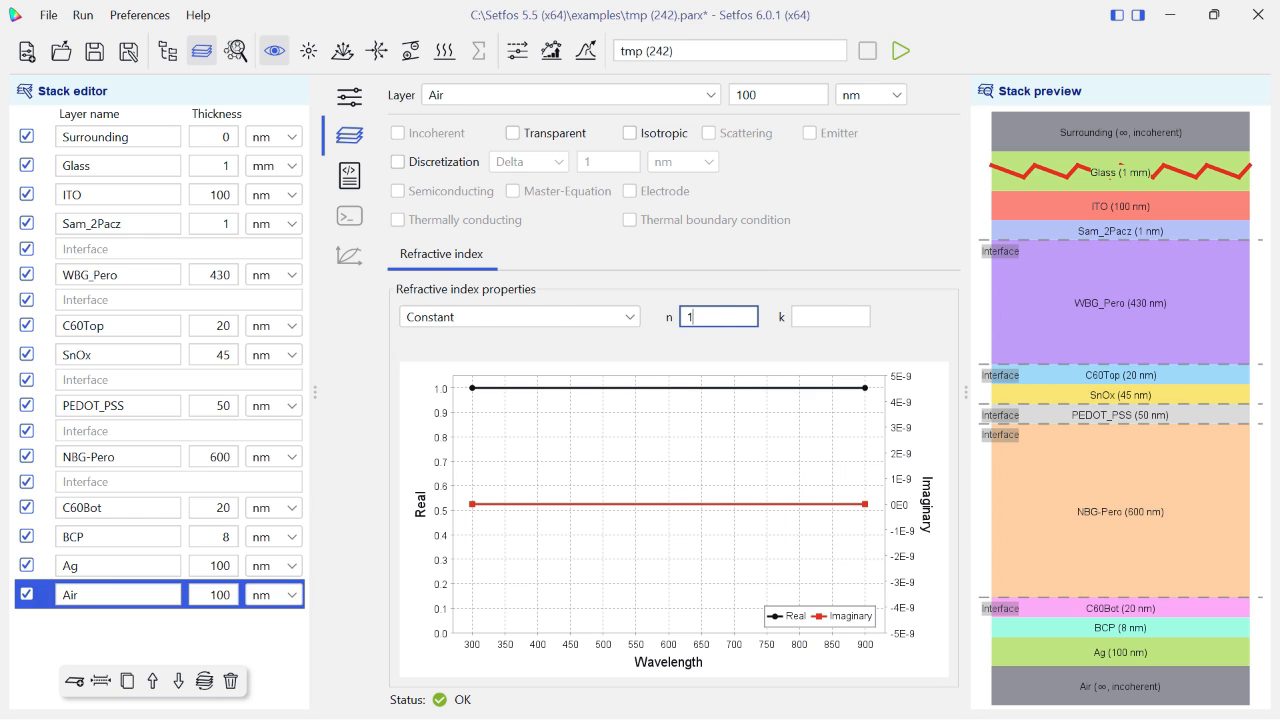
pyautogui.click(118, 508)
pyautogui.click(912, 316)
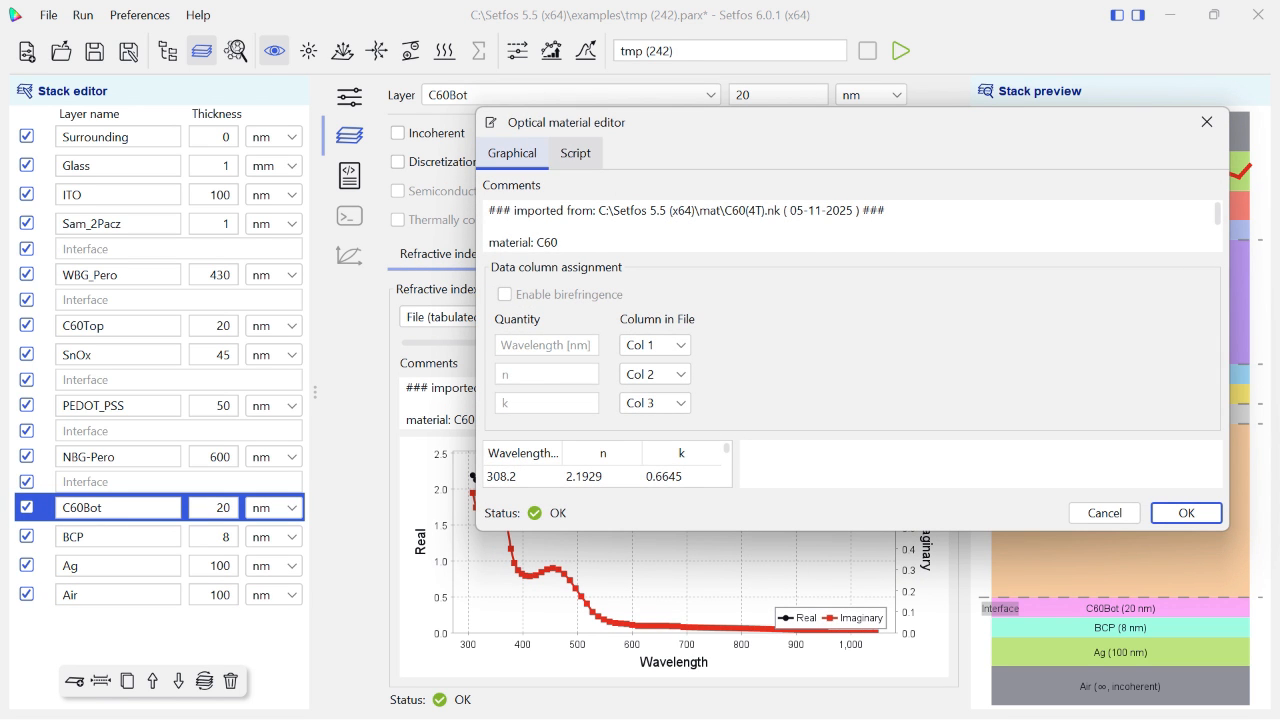
pyautogui.click(575, 153)
pyautogui.moveTo(504, 290); pyautogui.dragTo(683, 355)
pyautogui.click(820, 340)
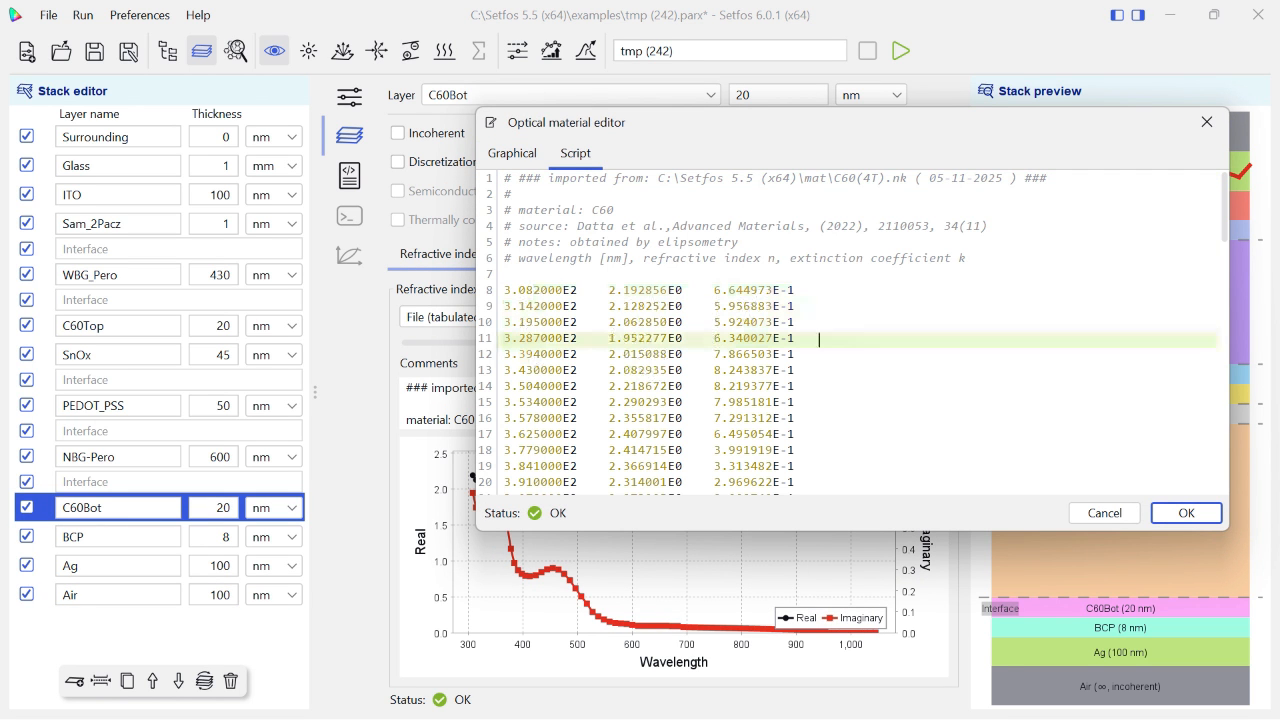
pyautogui.click(820, 307)
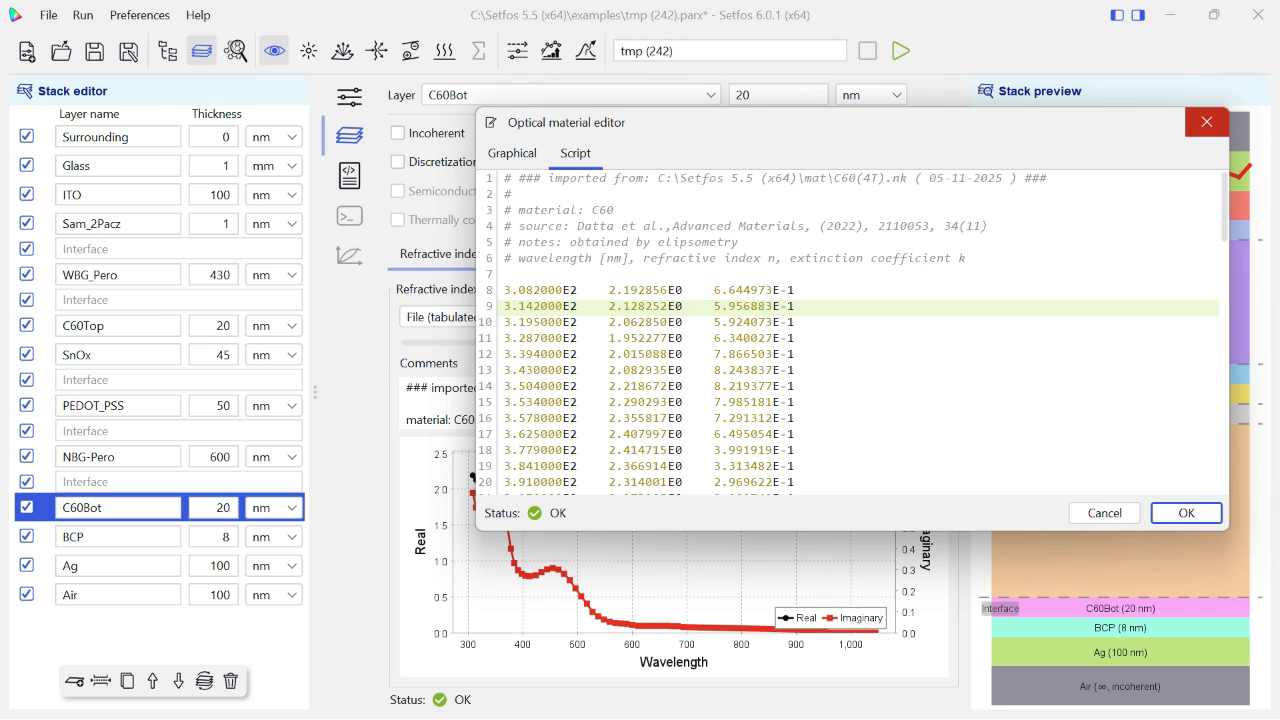
pyautogui.click(1207, 121)
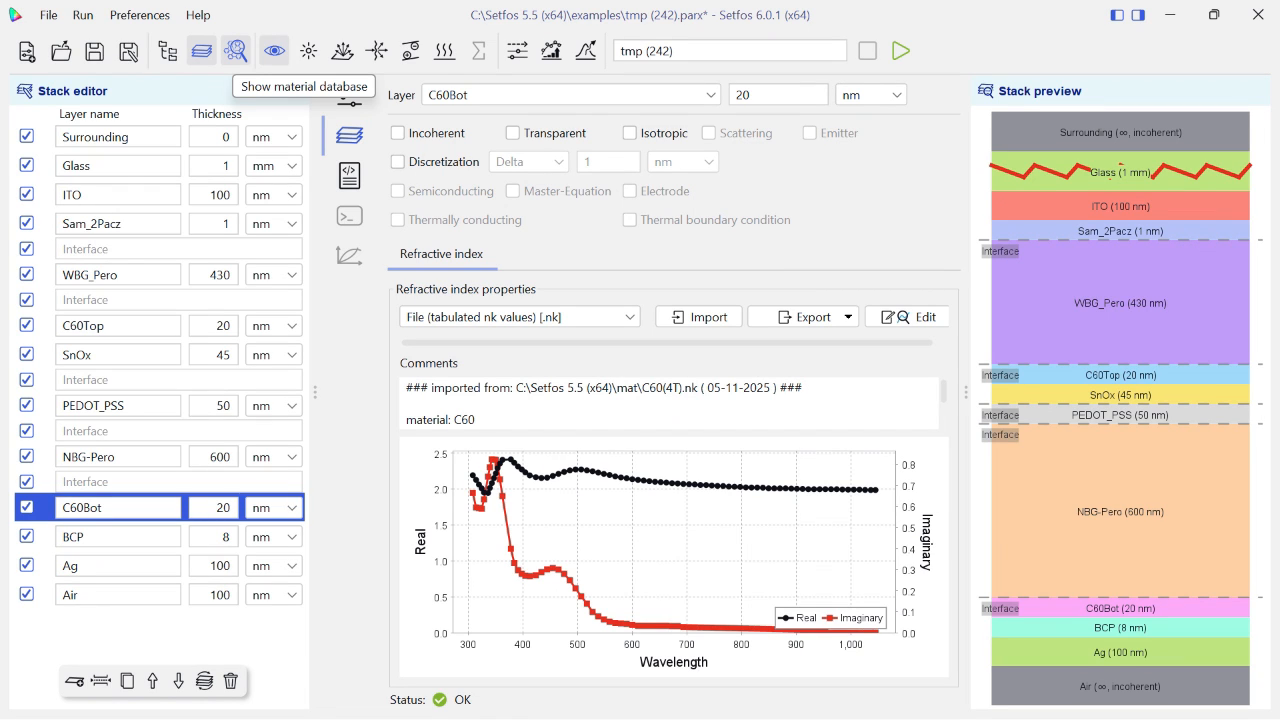
# Make the Sam_2Pacz layer transparent and set its discretization to 2 elements
pyautogui.click(120, 166)
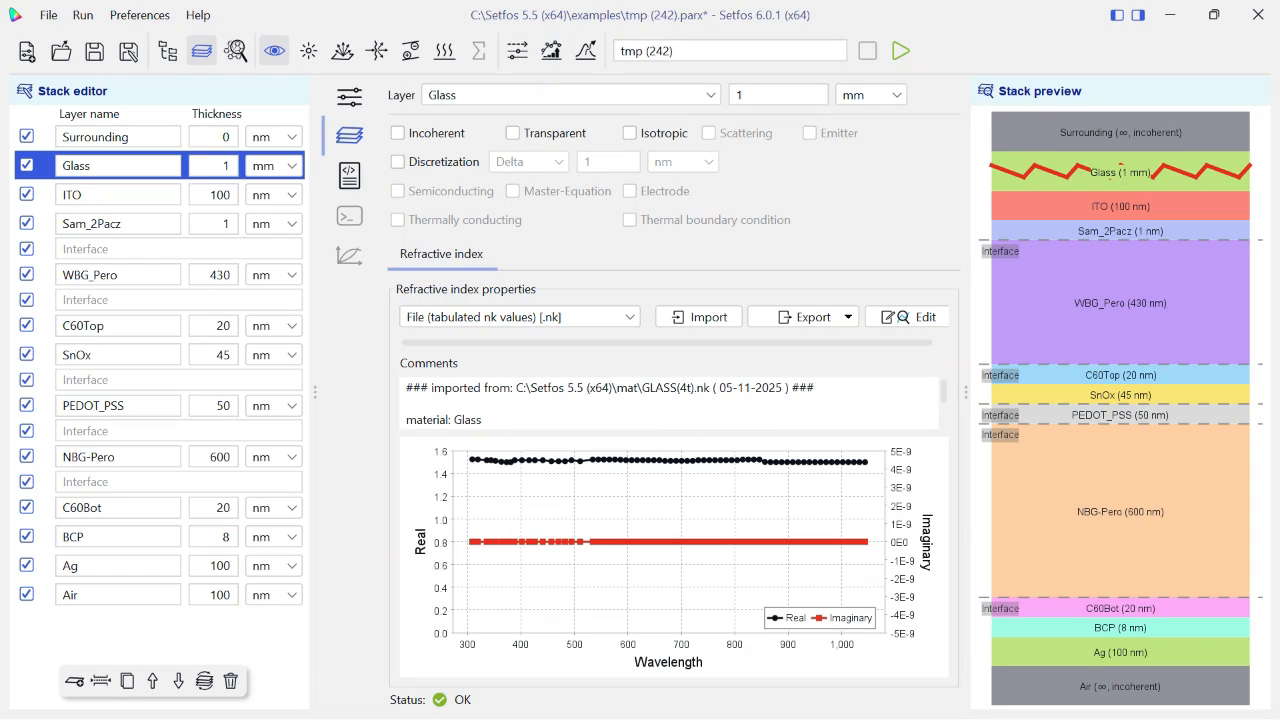
pyautogui.click(118, 224)
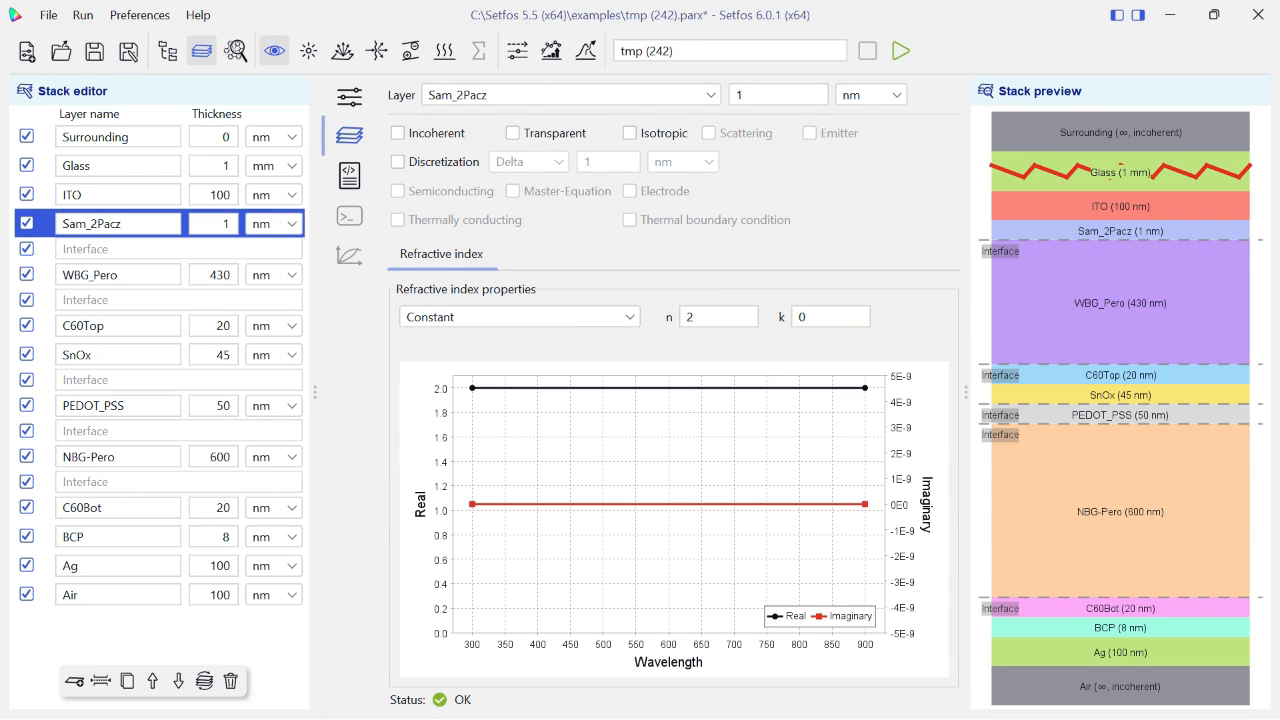
pyautogui.click(513, 133)
pyautogui.click(398, 162)
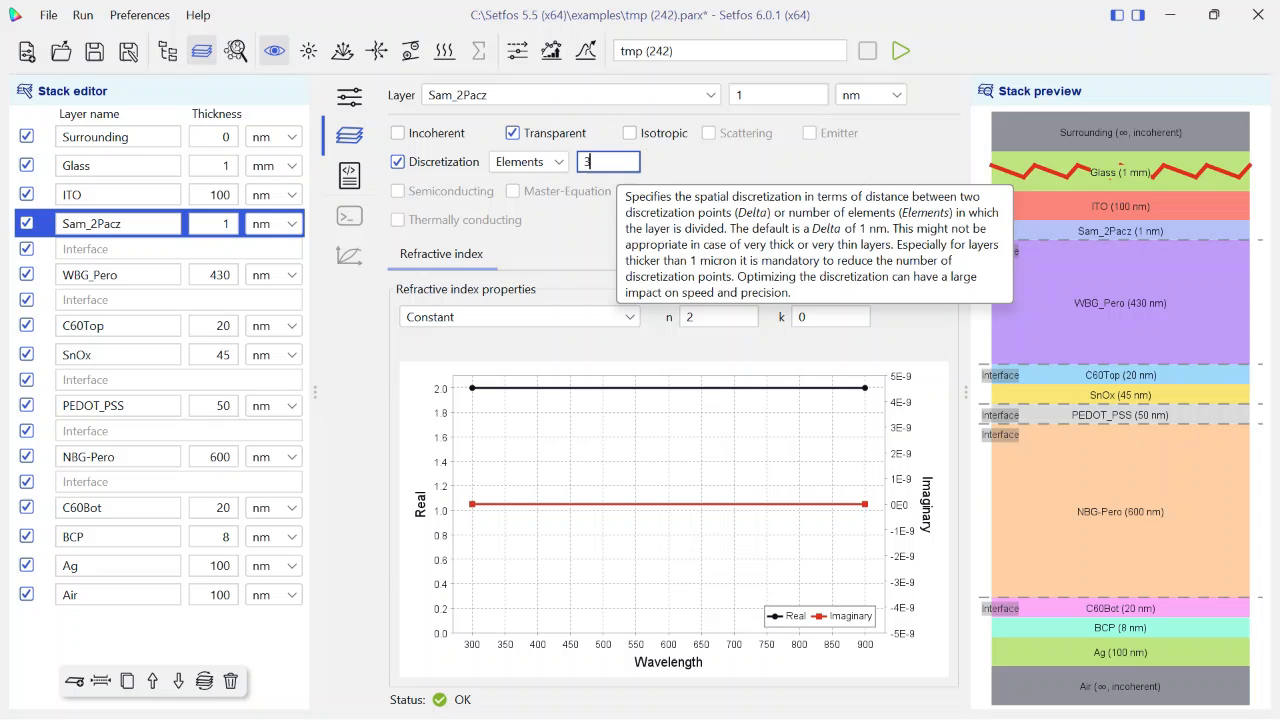
pyautogui.press('BackSpace')
pyautogui.write('2')
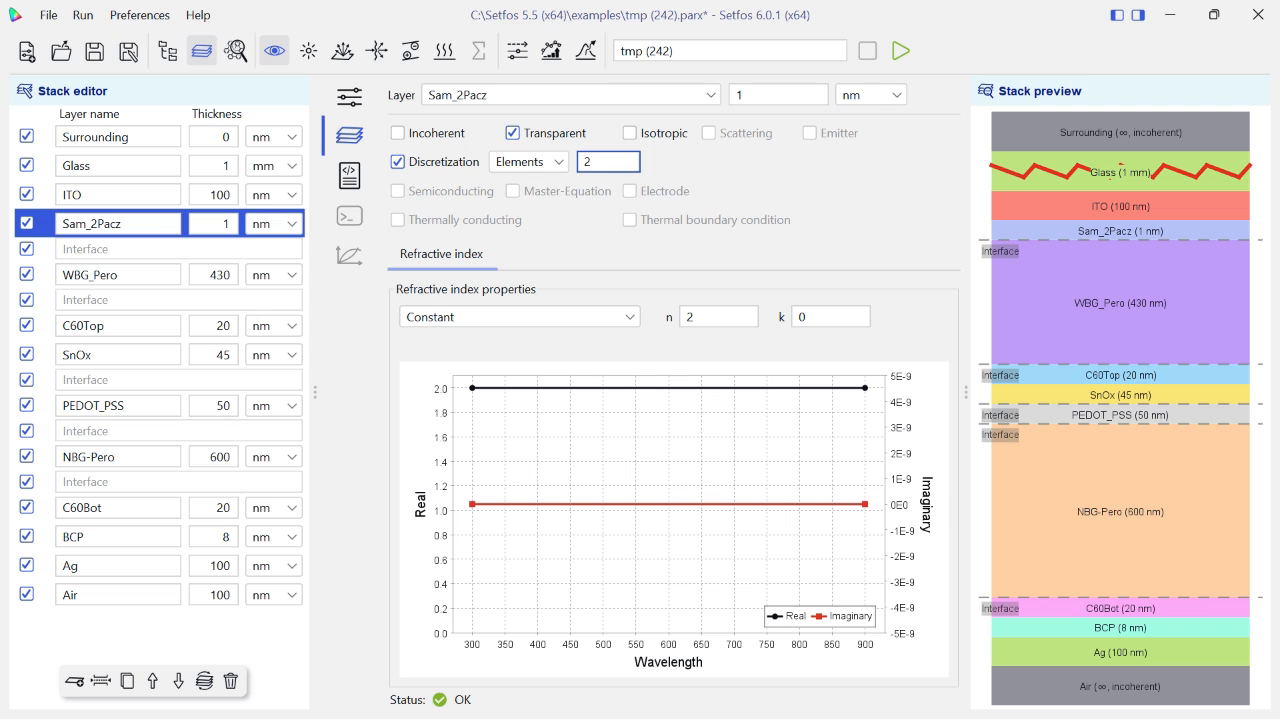
# Activate the absorption simulation mode and set its wavelength sweep from 300 to 1100 nm
pyautogui.click(308, 50)
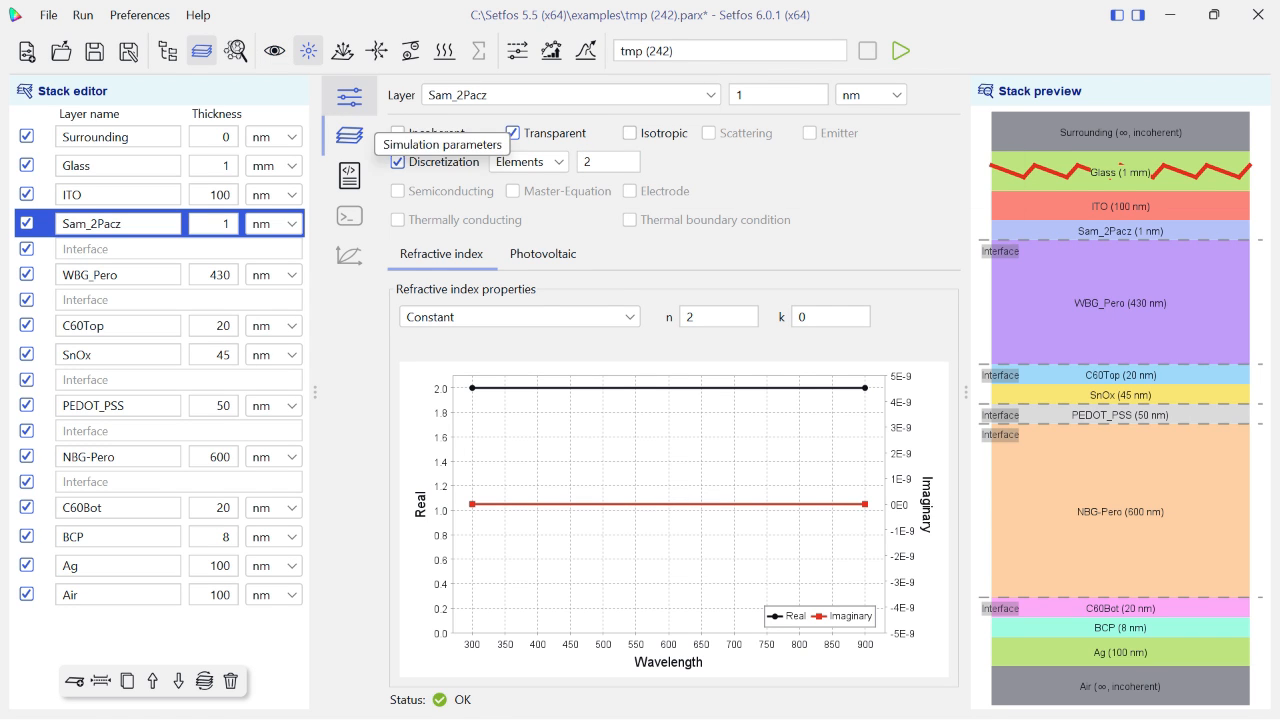
pyautogui.click(349, 97)
pyautogui.click(466, 92)
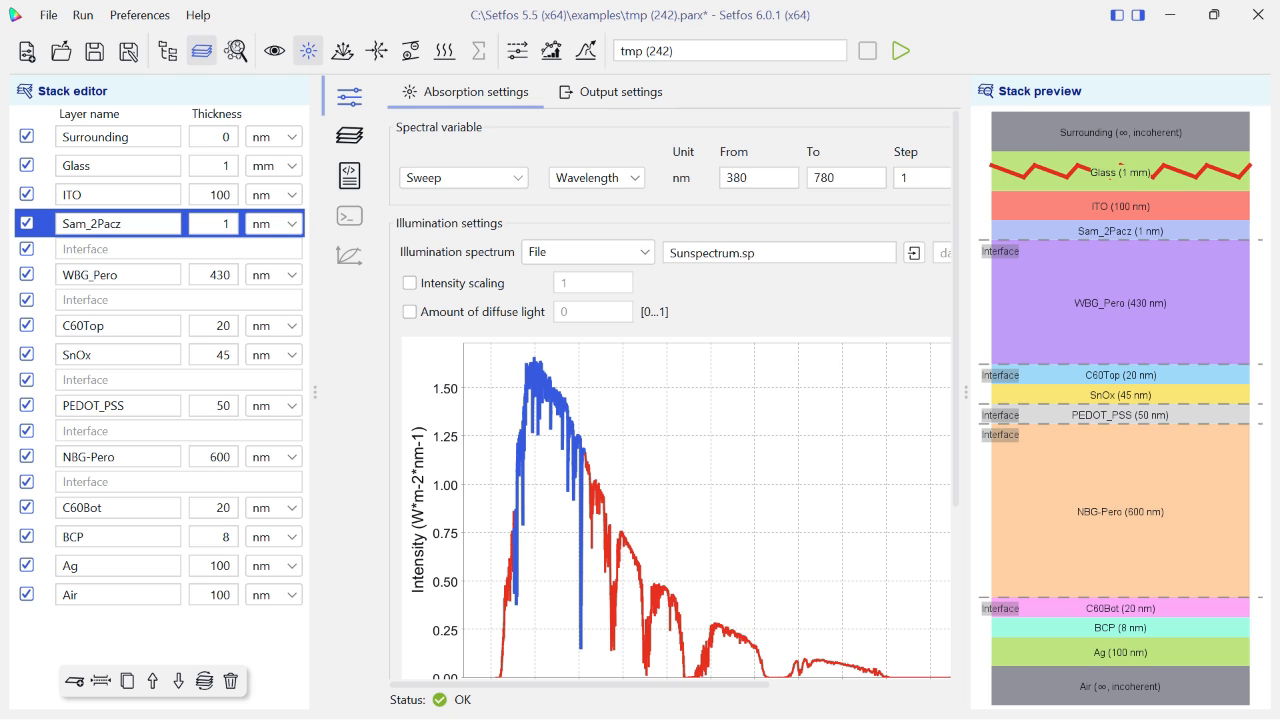
pyautogui.click(464, 178)
pyautogui.click(598, 178)
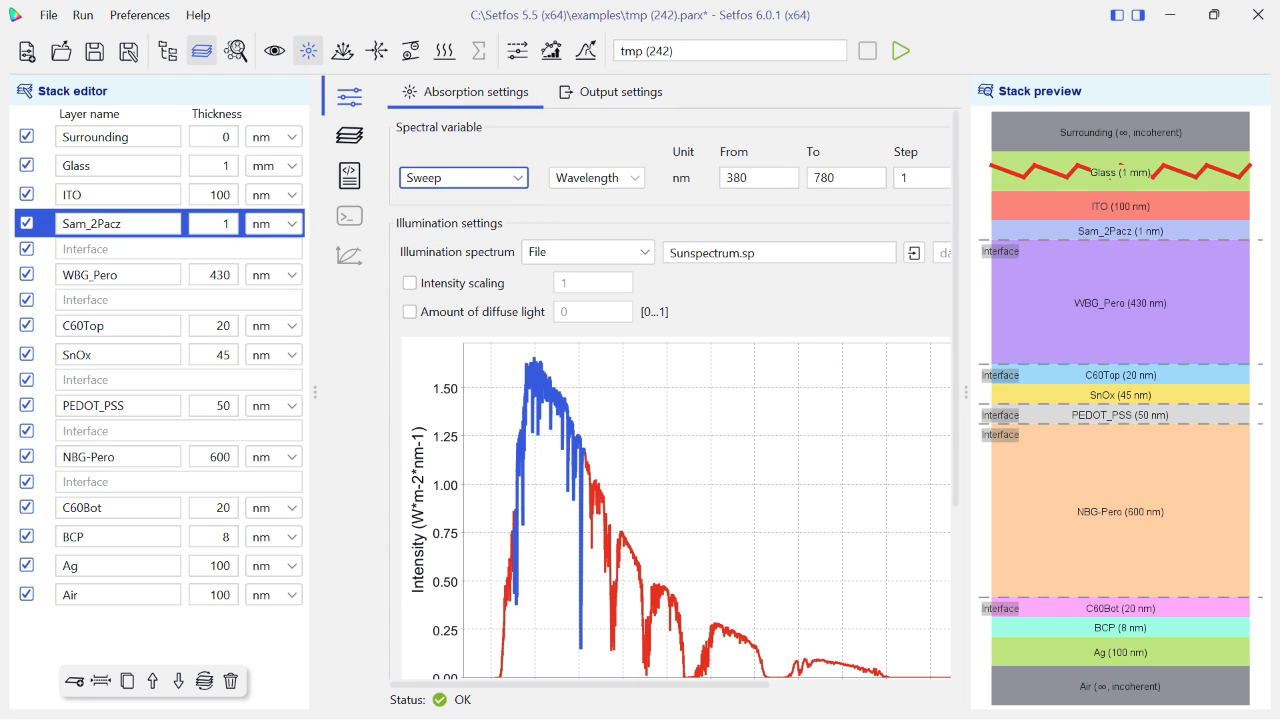
pyautogui.doubleClick(738, 178)
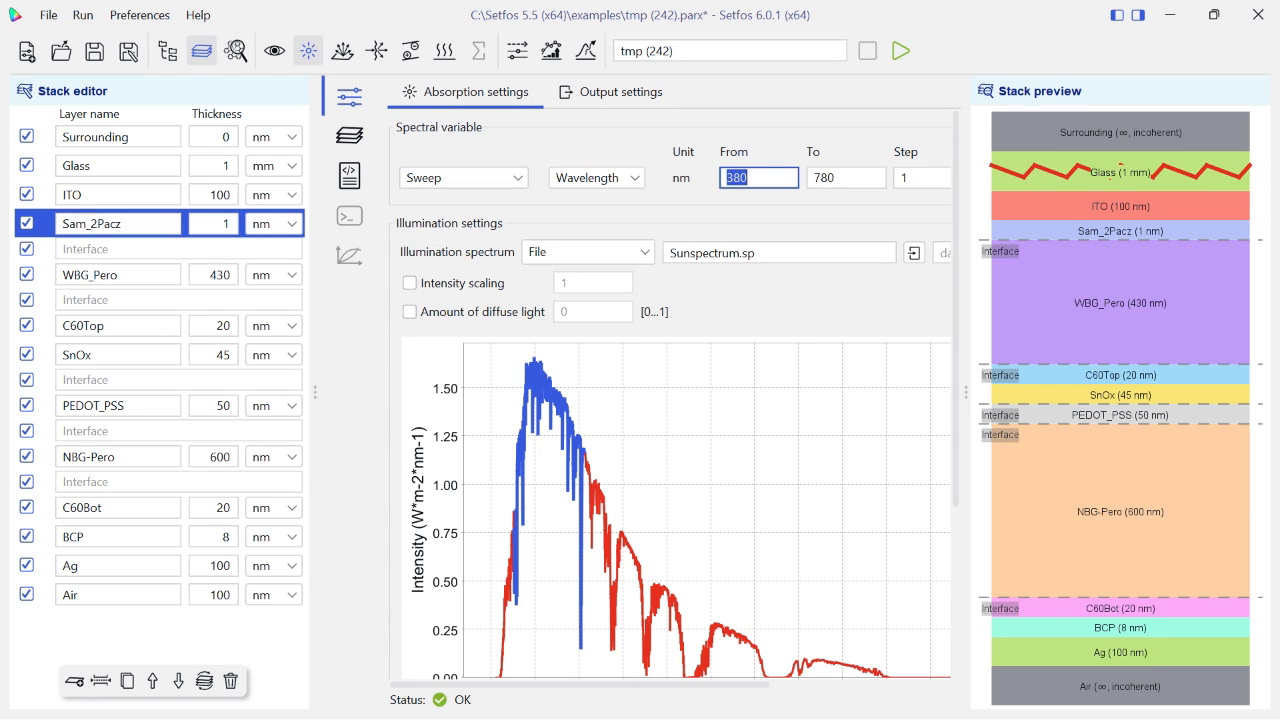
pyautogui.press('BackSpace')
pyautogui.write('300')
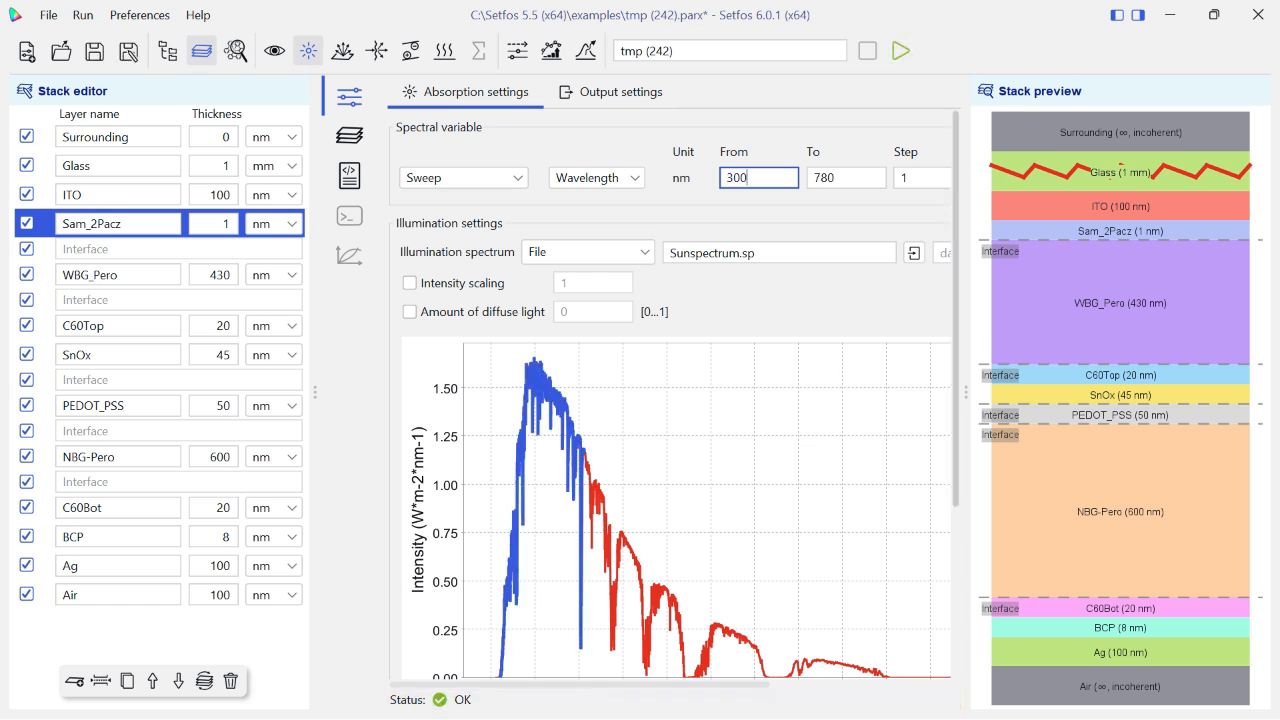
pyautogui.press('Tab')
pyautogui.write('1100')
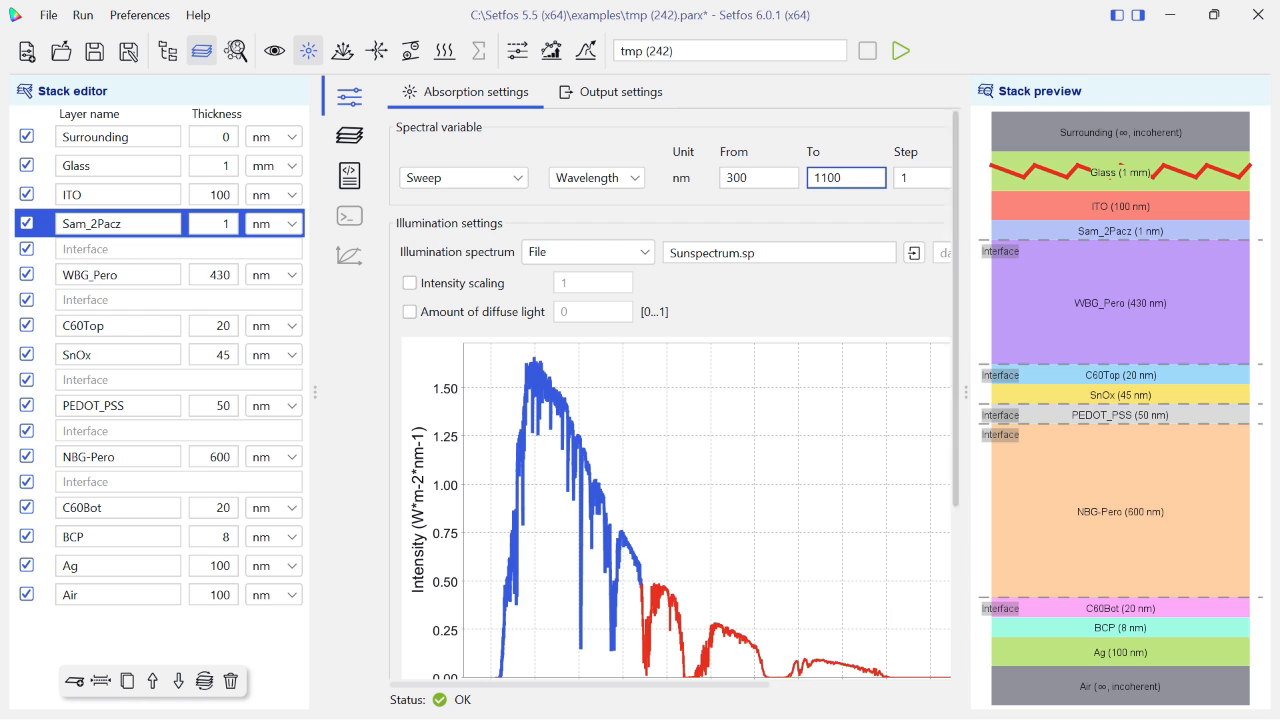
# Look through the available illumination spectrum files and review the remaining absorption settings below the spectrum plot
pyautogui.click(914, 252)
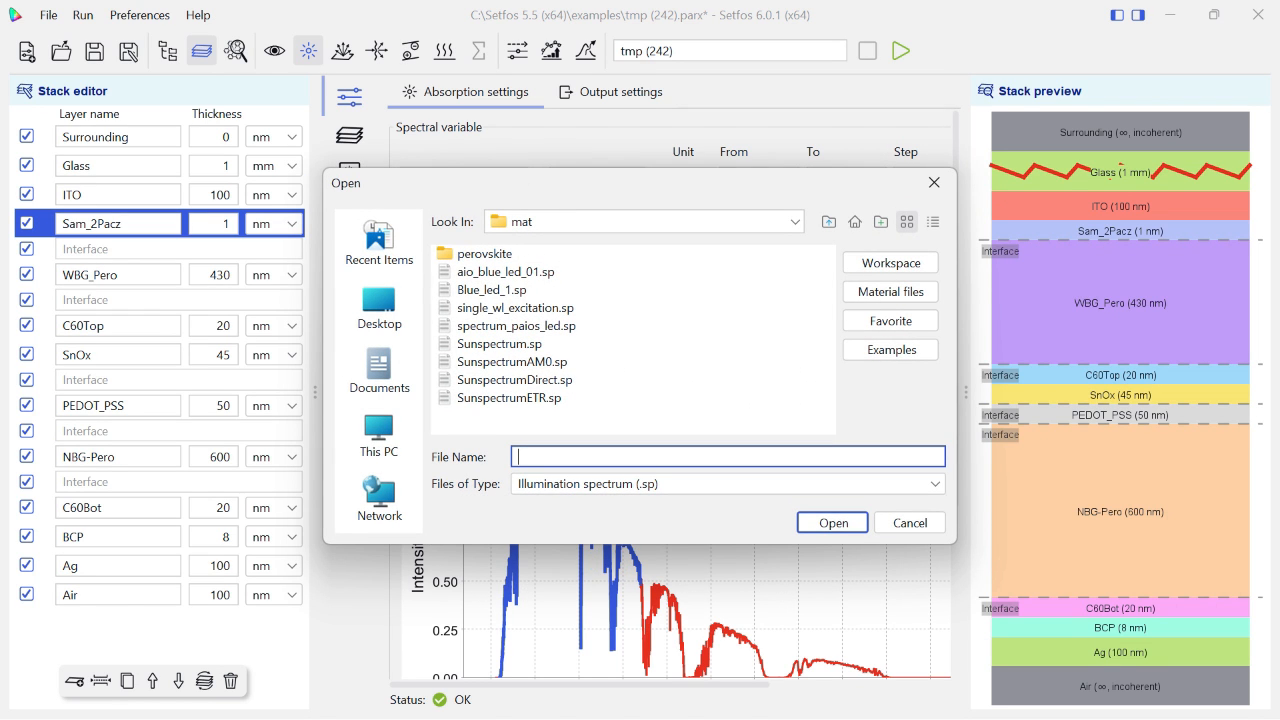
pyautogui.click(934, 182)
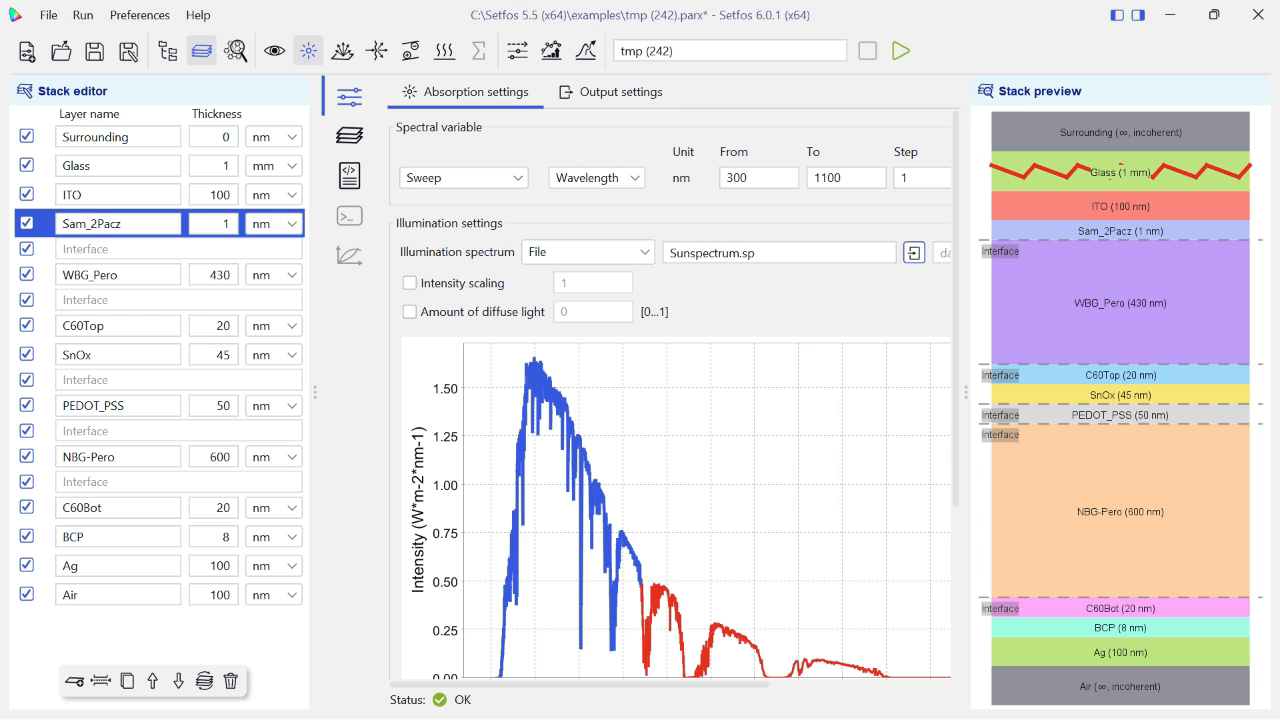
pyautogui.scroll(-1, 480, 282)
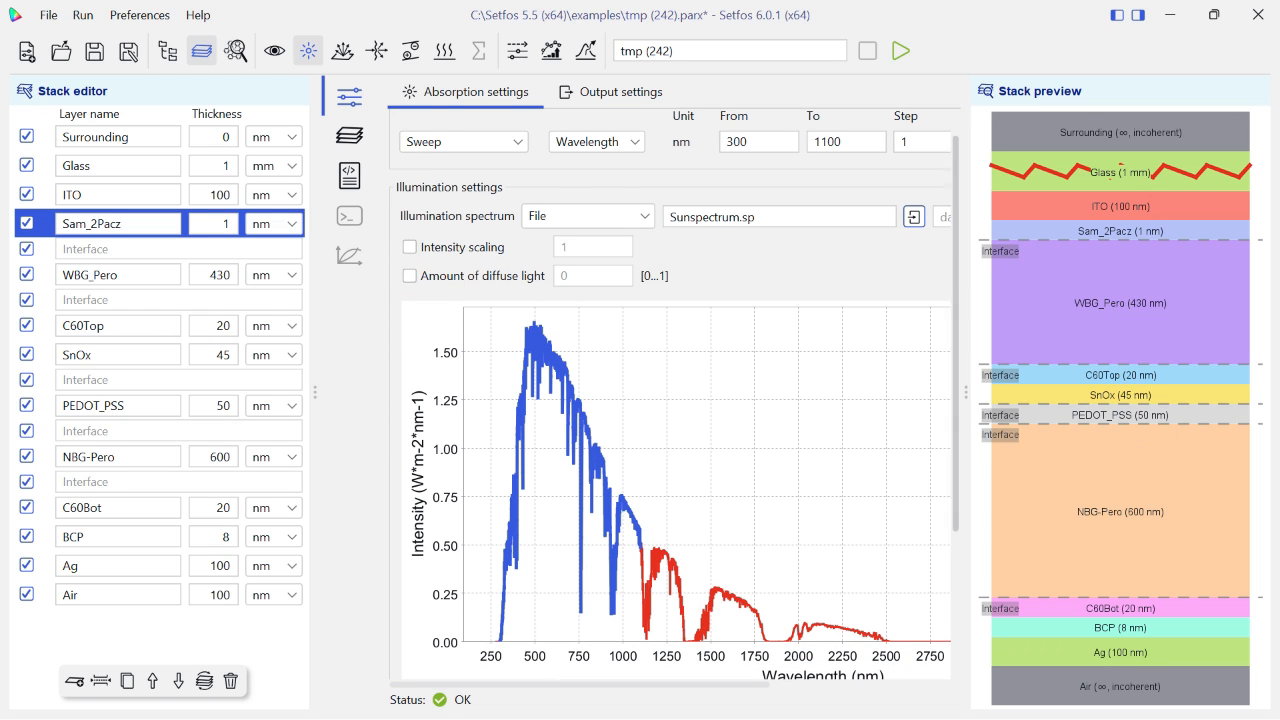
pyautogui.moveTo(956, 330); pyautogui.dragTo(956, 477)
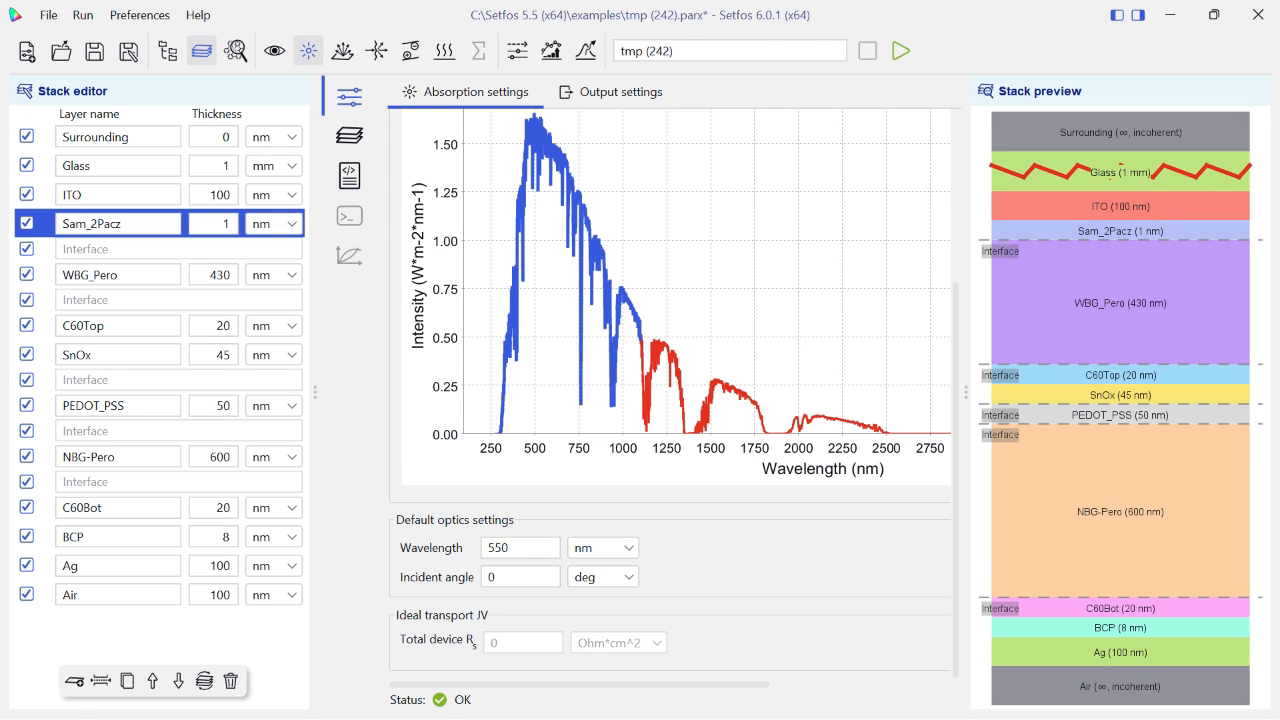
pyautogui.scroll(5, 670, 390)
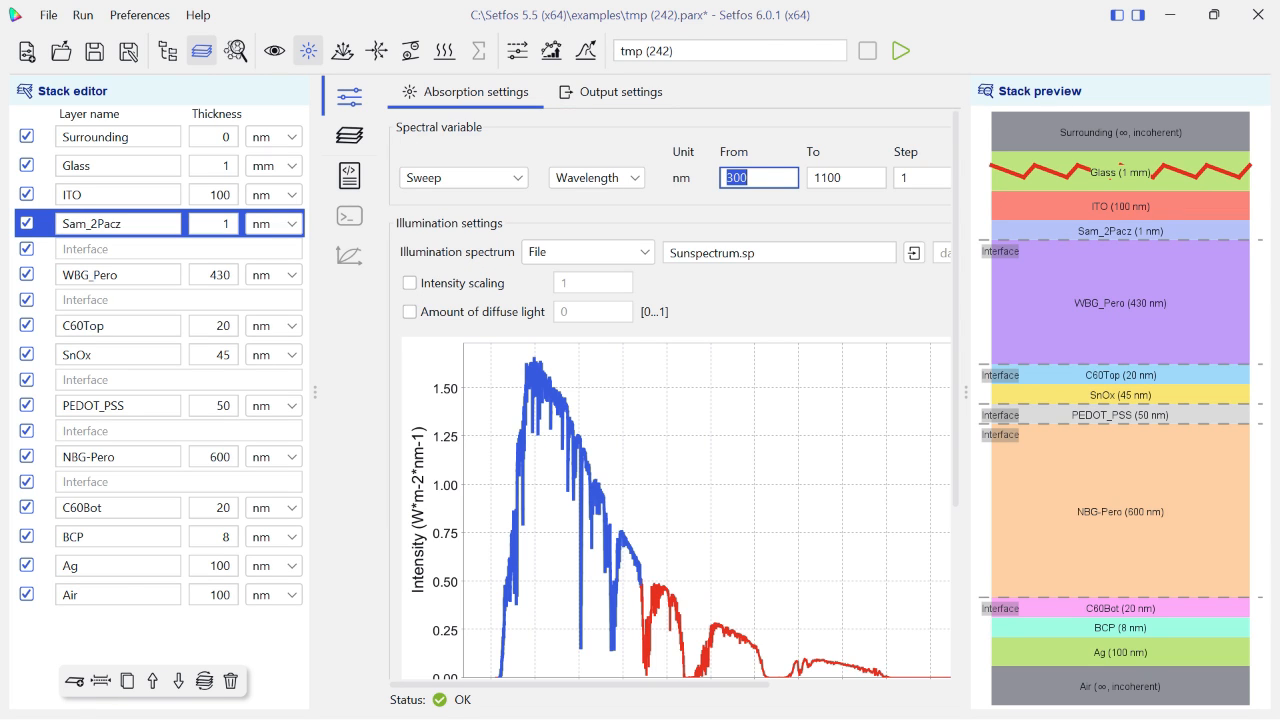
# Try the White and the Location and Time options for the illumination spectrum and return to File
pyautogui.click(588, 253)
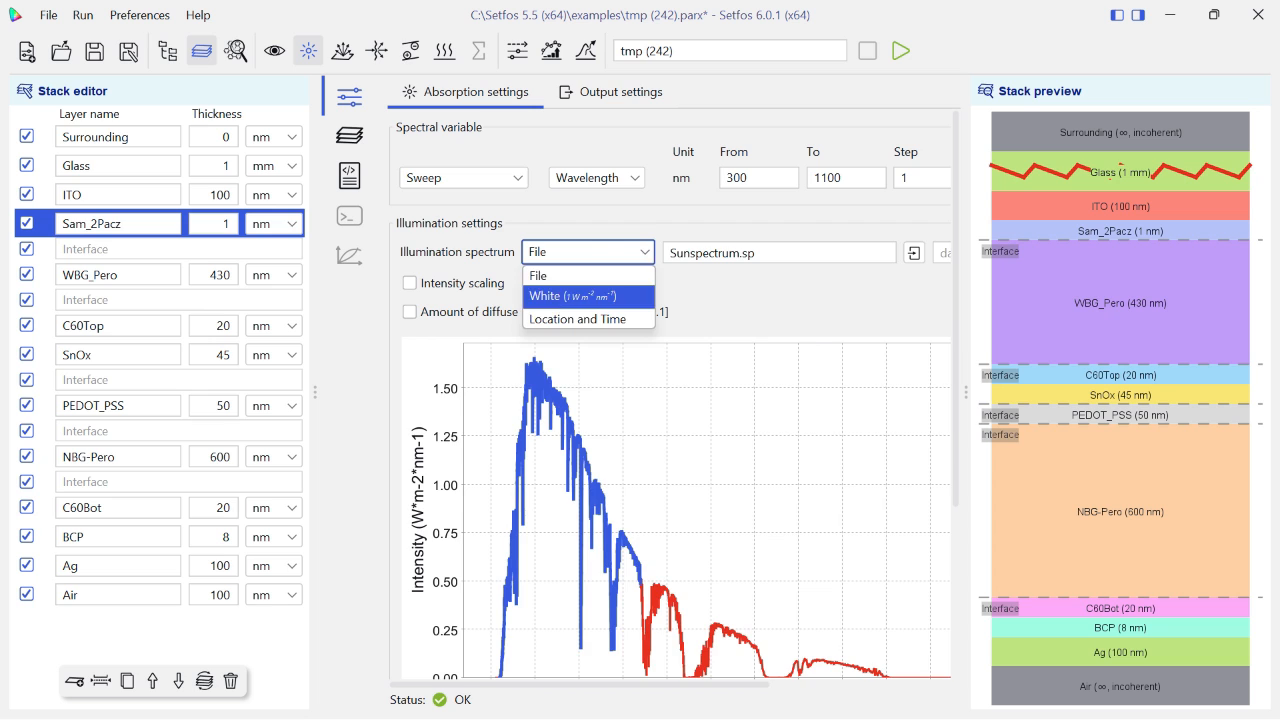
pyautogui.click(588, 297)
pyautogui.click(588, 253)
pyautogui.click(588, 319)
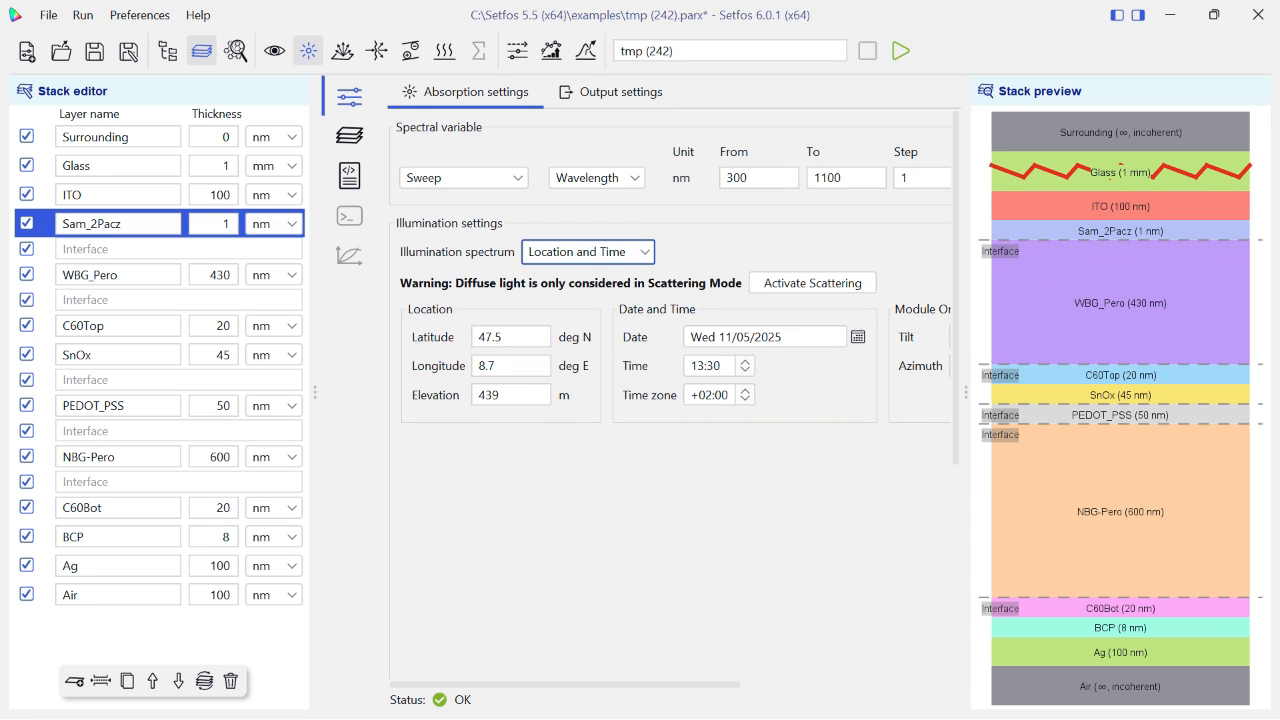
pyautogui.click(588, 253)
pyautogui.click(588, 275)
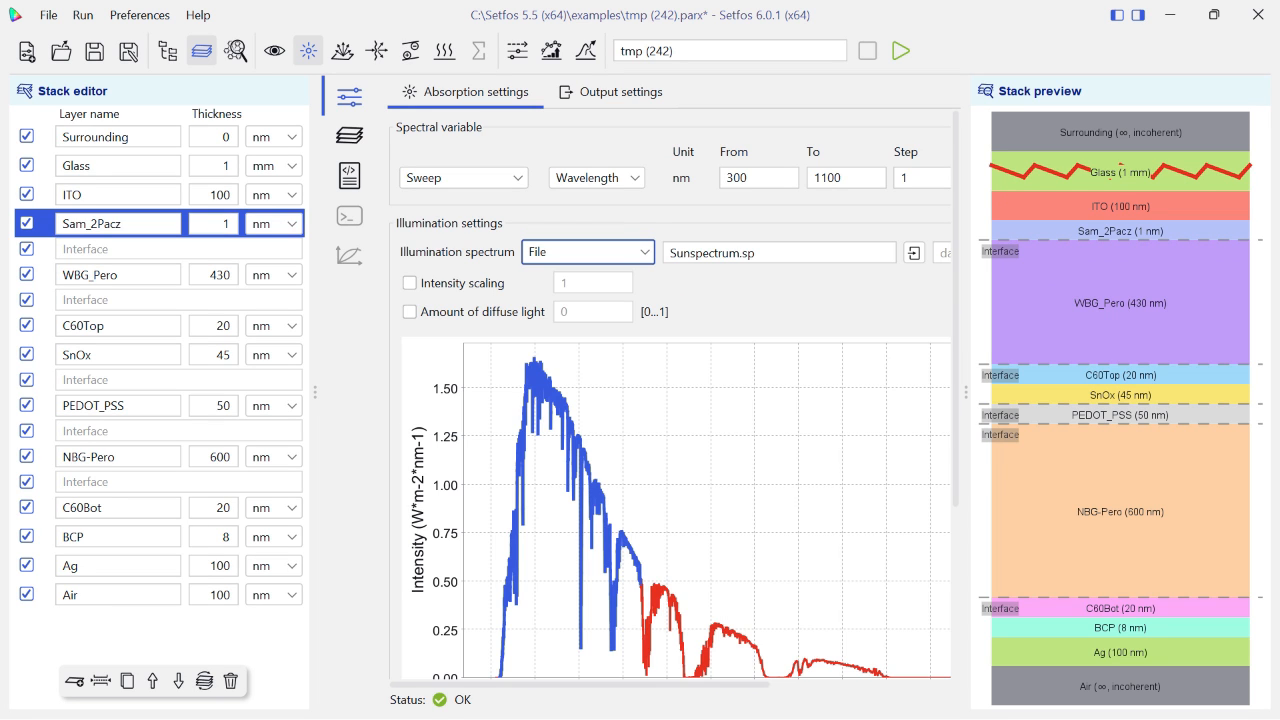
# Activate the electrical simulation mode and make the ITO layer an electrode with a workfunction of 5.1 eV
pyautogui.click(118, 195)
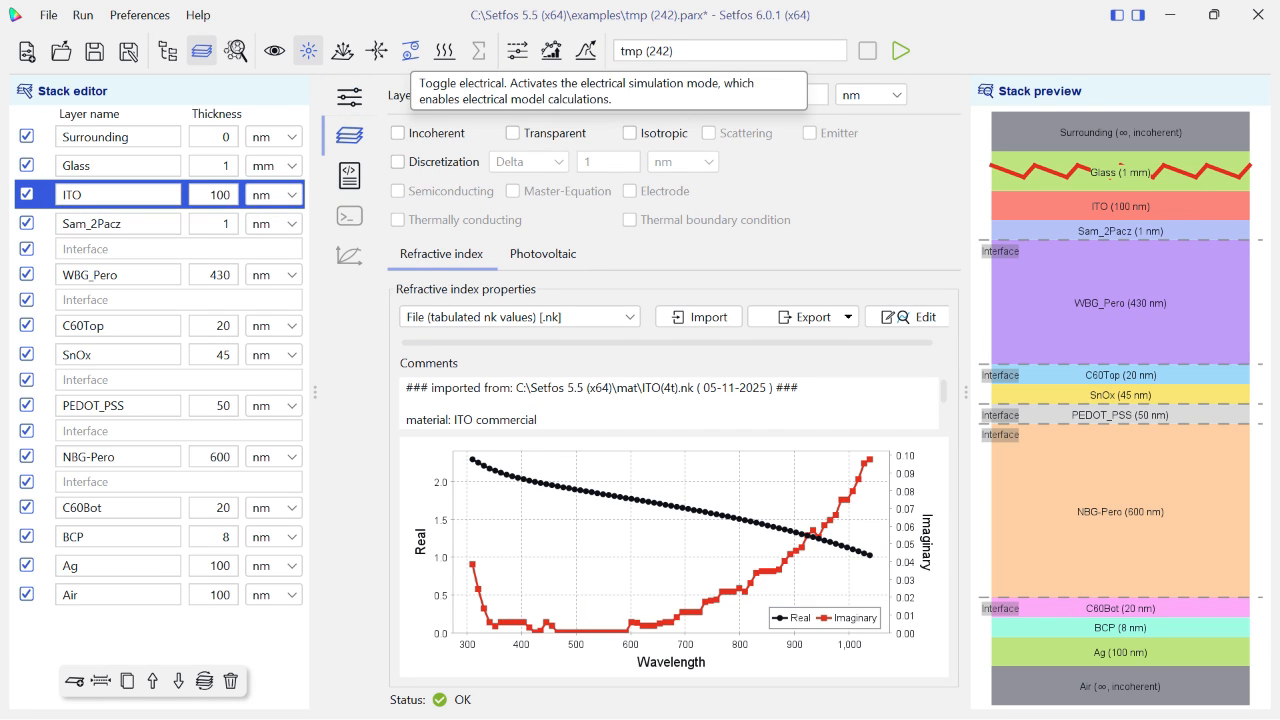
pyautogui.click(410, 50)
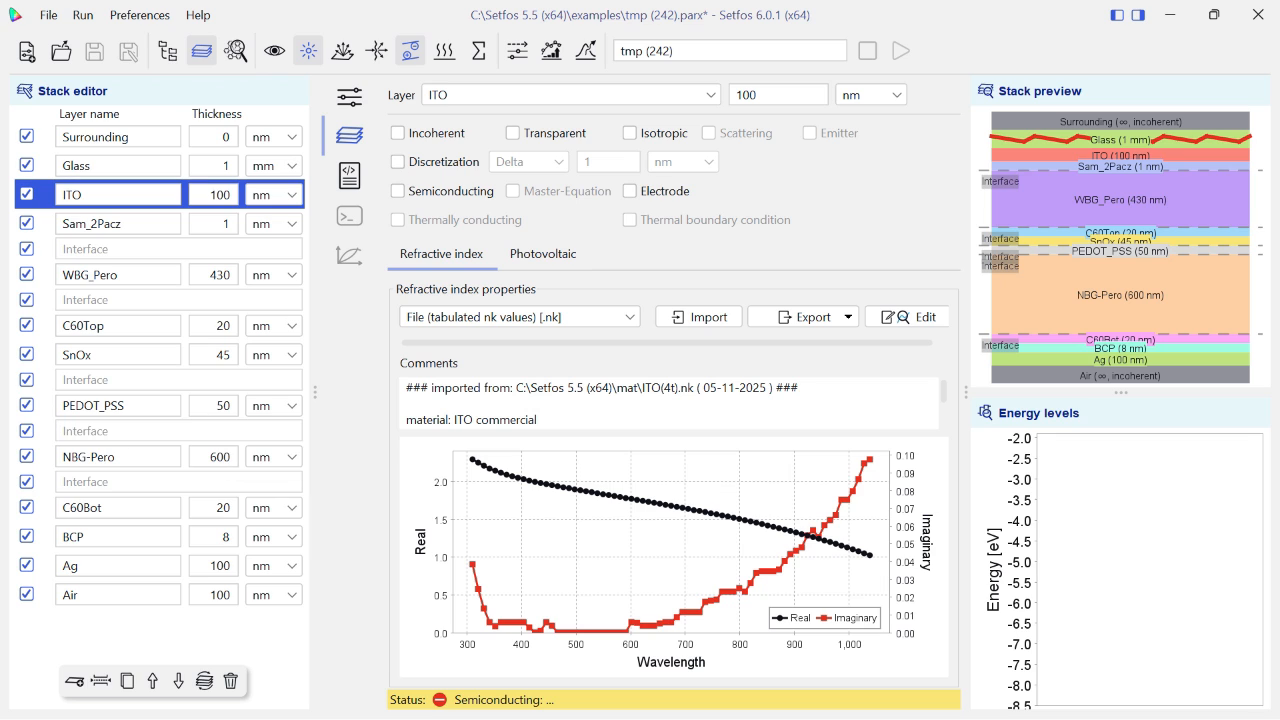
pyautogui.click(629, 190)
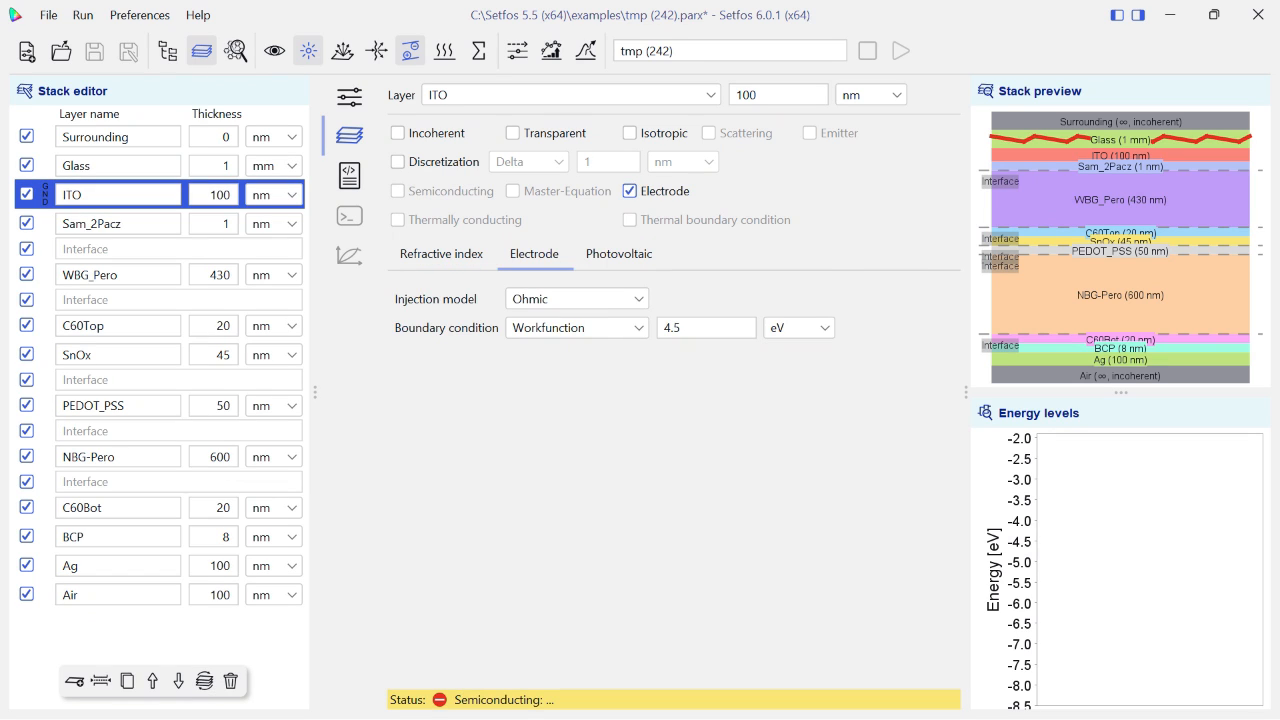
pyautogui.doubleClick(688, 328)
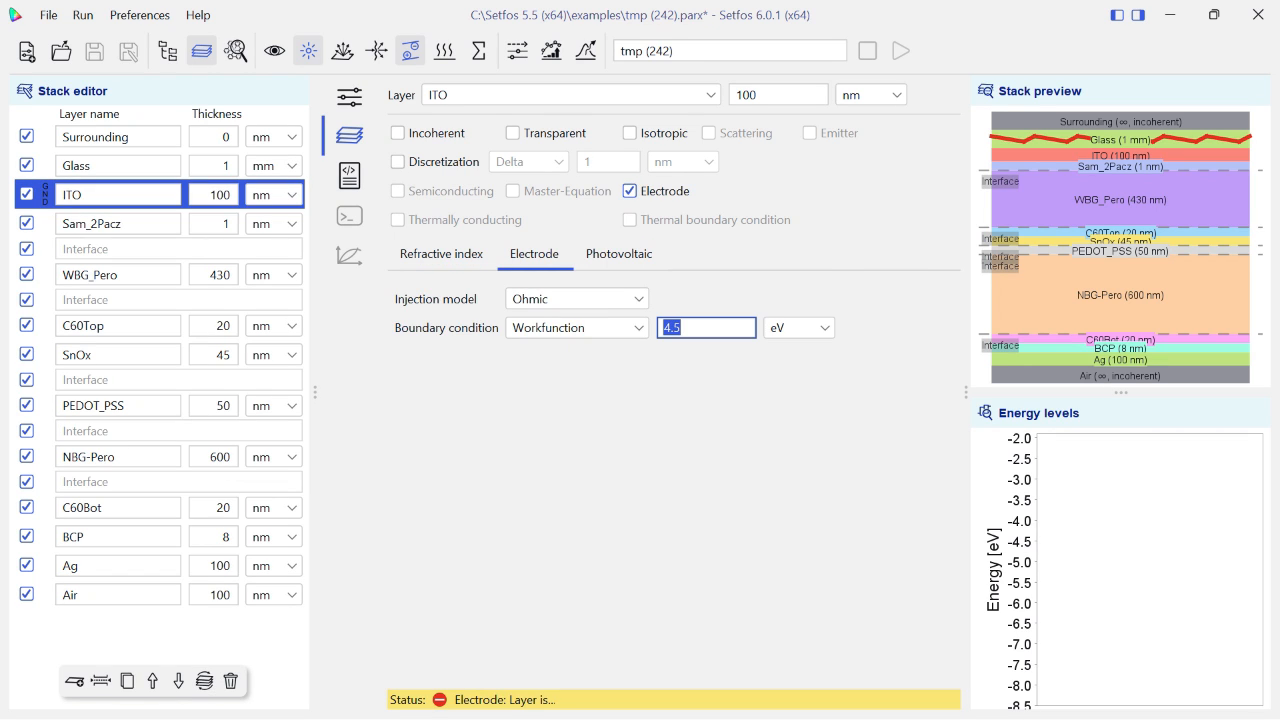
pyautogui.press('BackSpace')
pyautogui.write('5.1')
# Choose the Ohmic injection model and the Workfunction boundary condition for the ITO electrode
pyautogui.click(577, 299)
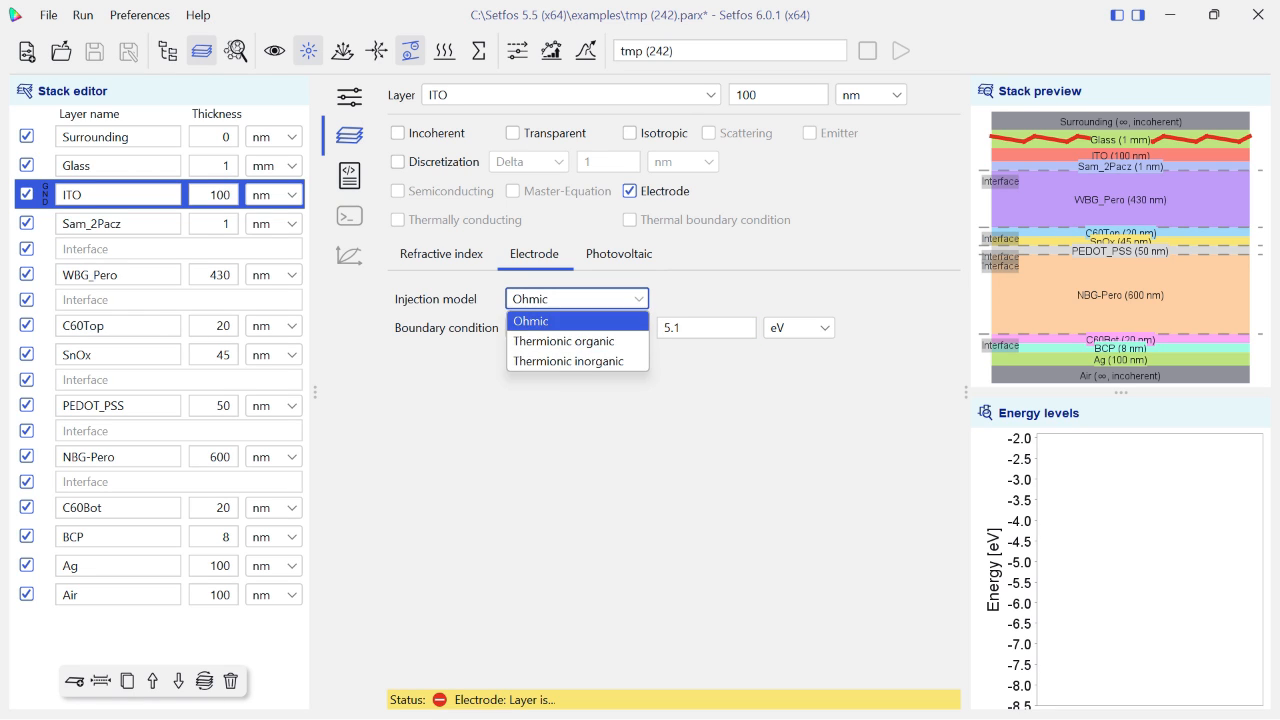
pyautogui.click(531, 321)
pyautogui.click(577, 328)
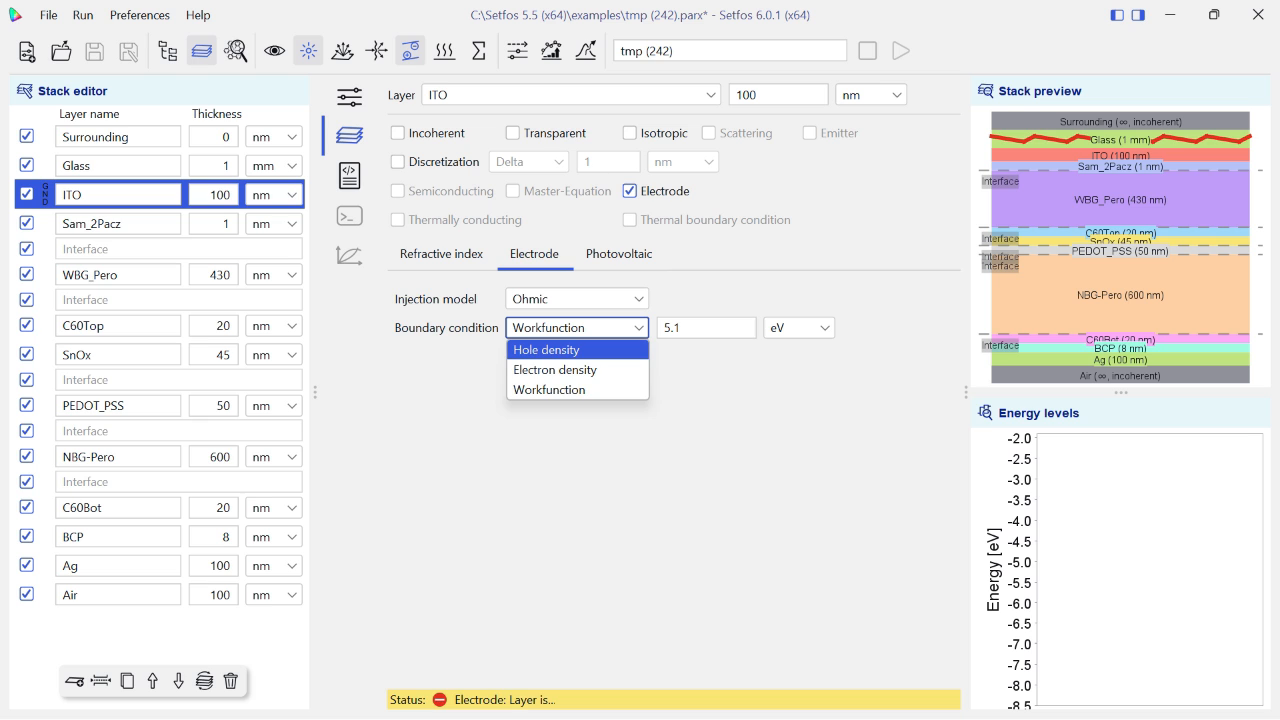
pyautogui.click(549, 390)
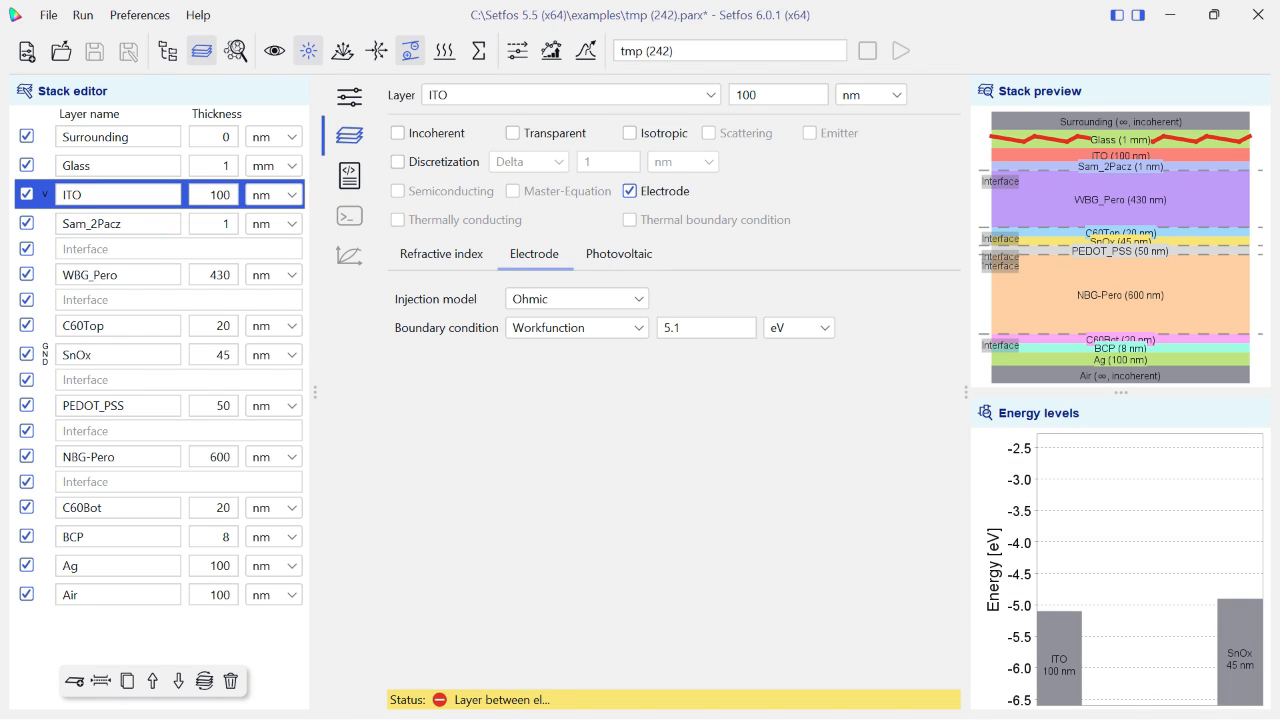
# Make the Sam_2Pacz layer semiconducting and import its electrical material from SAM_2Pacz(4T).em
pyautogui.click(118, 224)
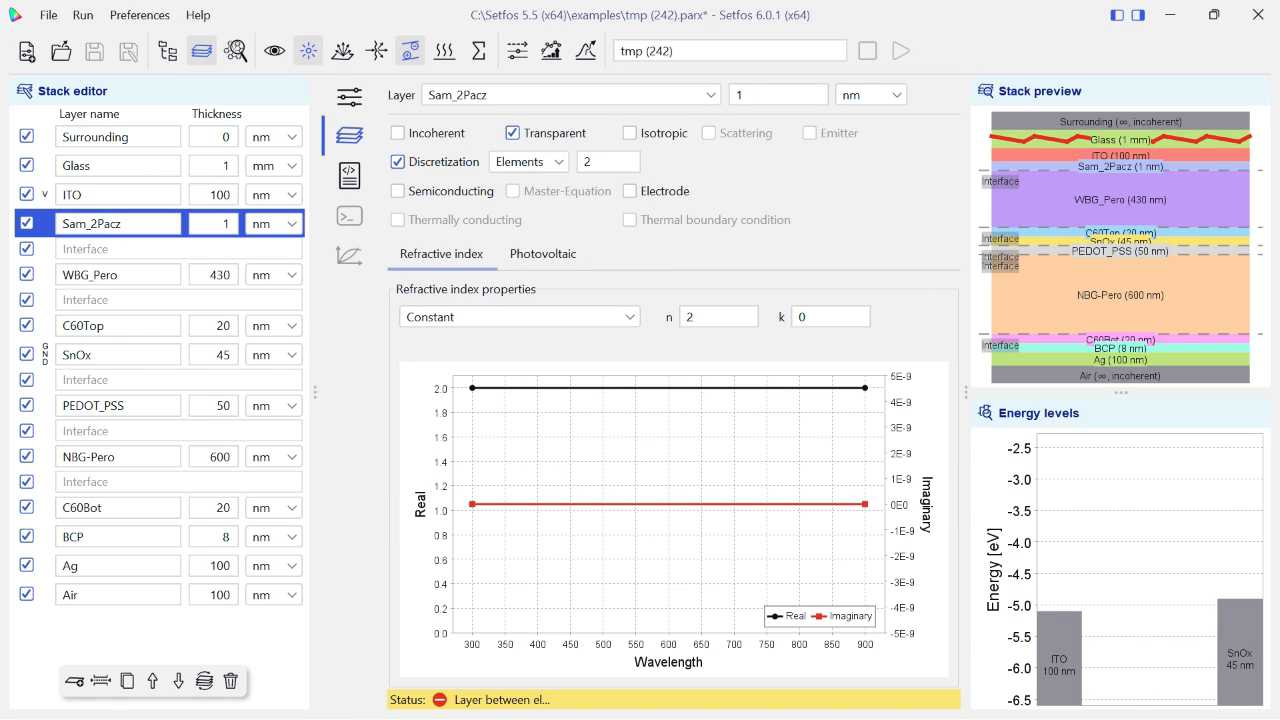
pyautogui.click(398, 190)
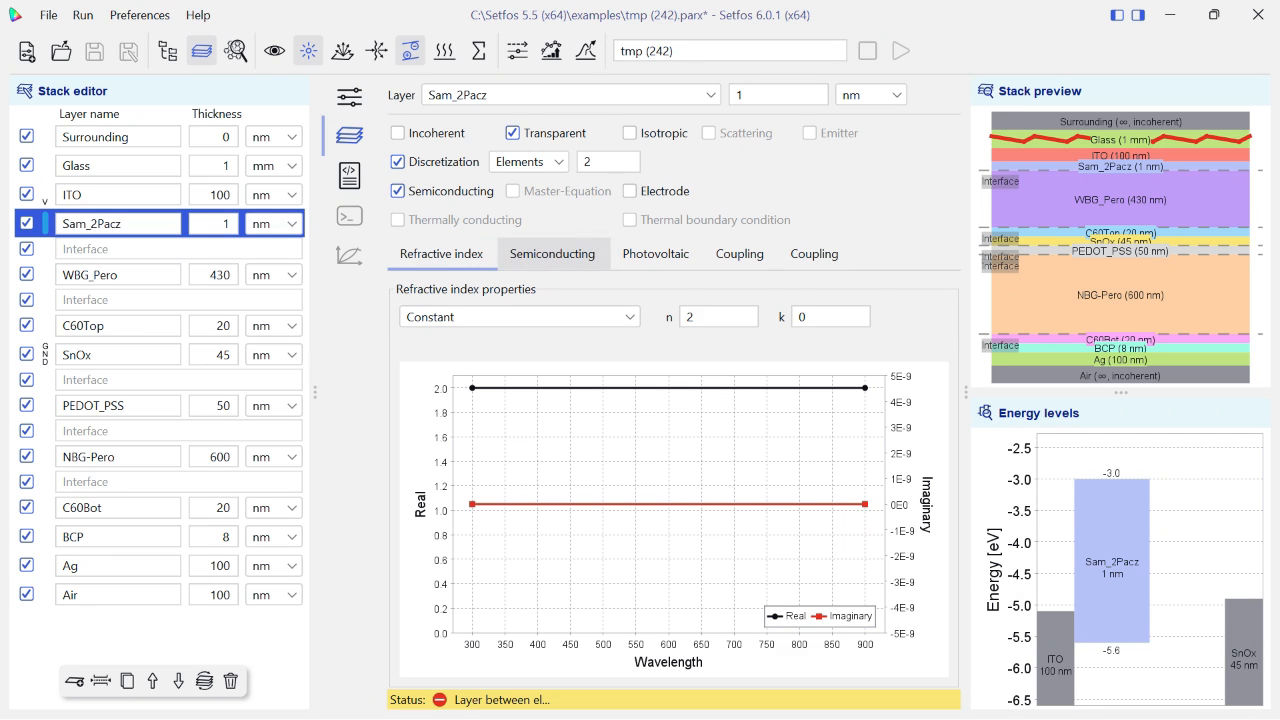
pyautogui.click(552, 253)
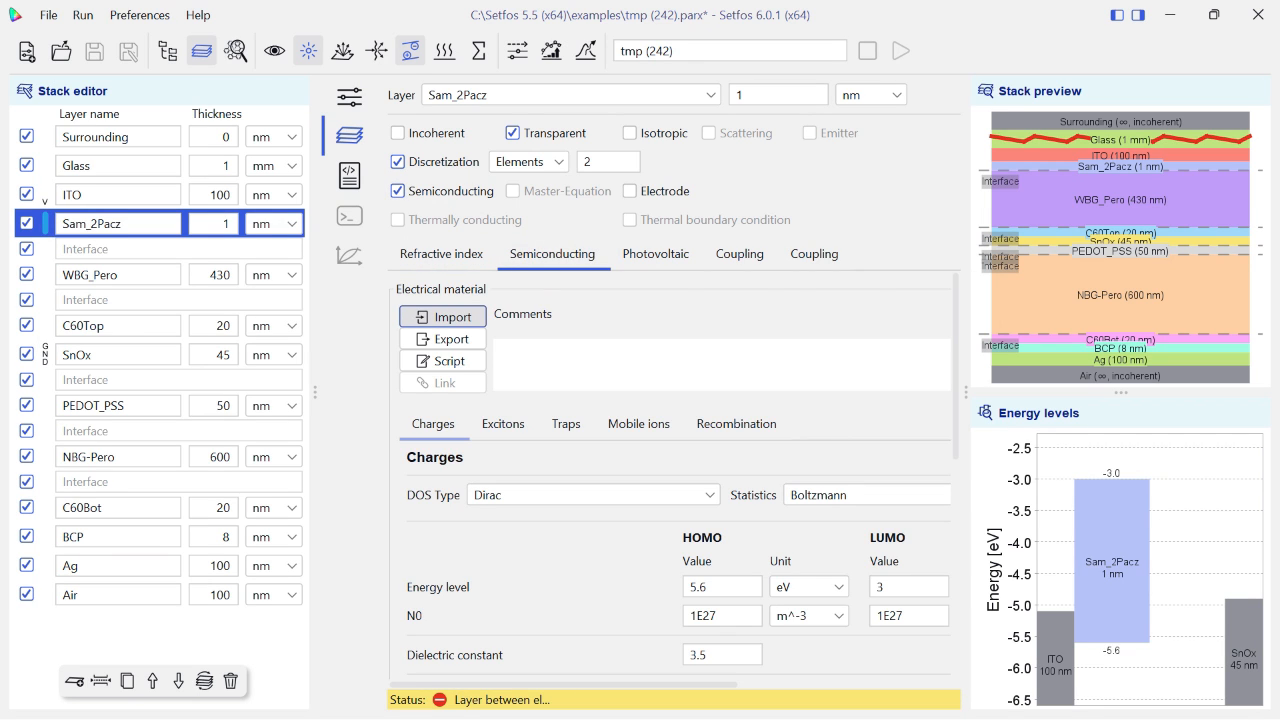
pyautogui.click(443, 316)
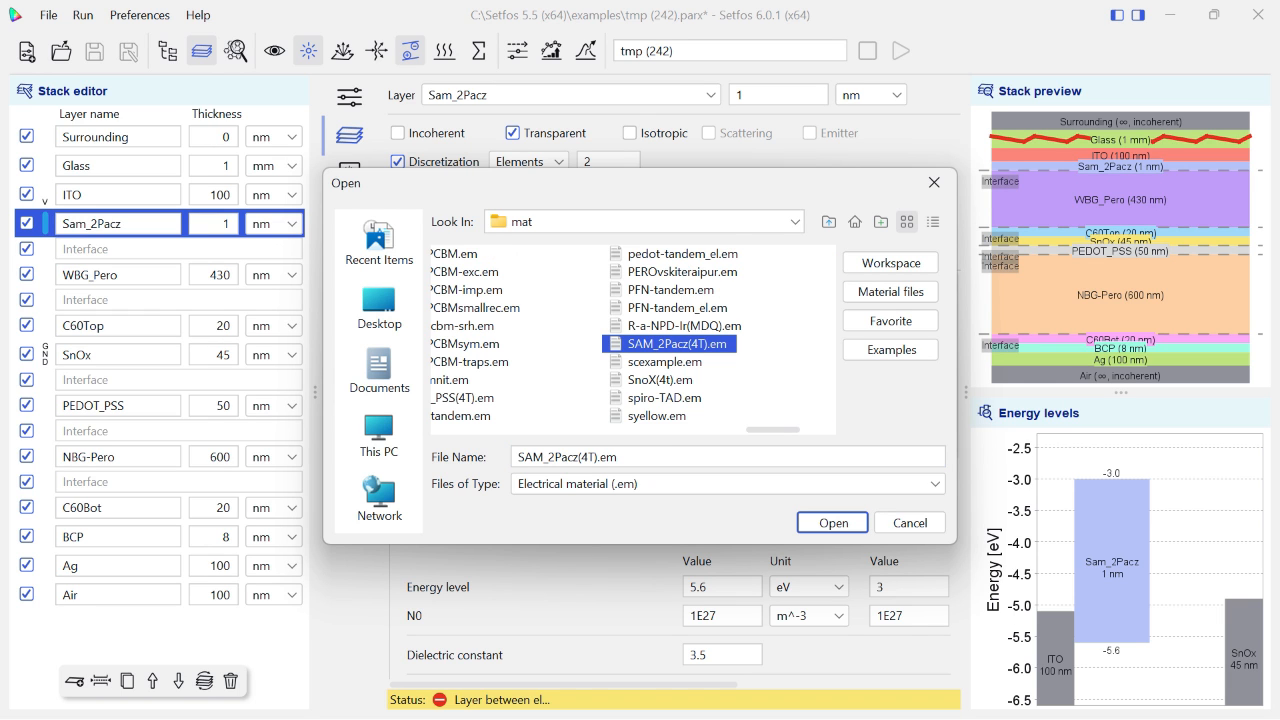
pyautogui.press('Return')
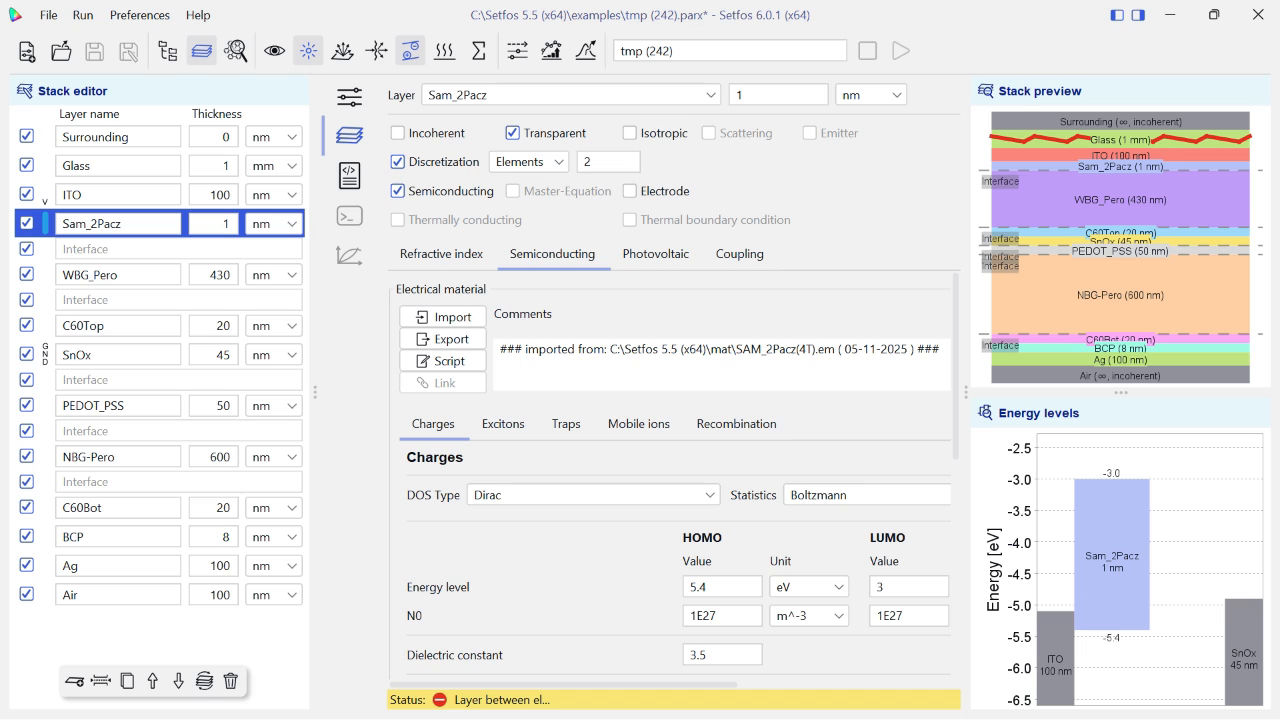
# Review the Sam_2Pacz charge settings, including the DOS type, doping and mobility model options, keeping Dirac and Constant mobility
pyautogui.click(594, 495)
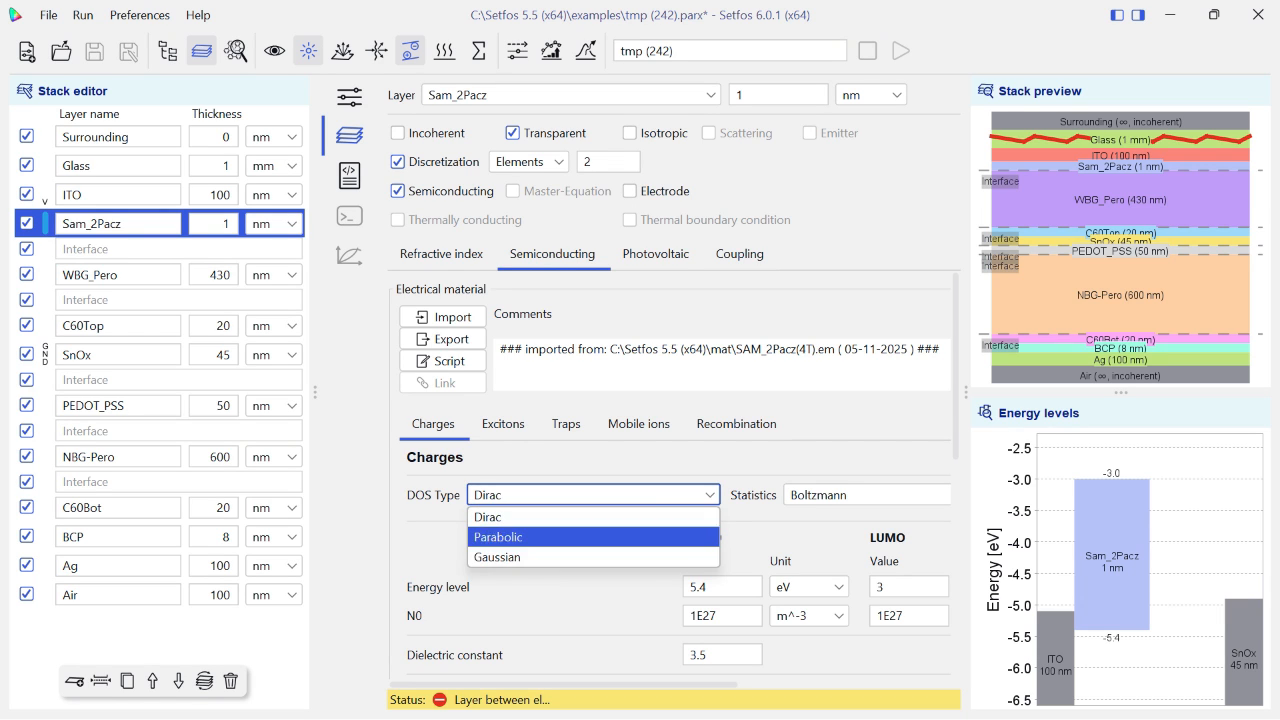
pyautogui.click(592, 516)
pyautogui.scroll(-5, 678, 475)
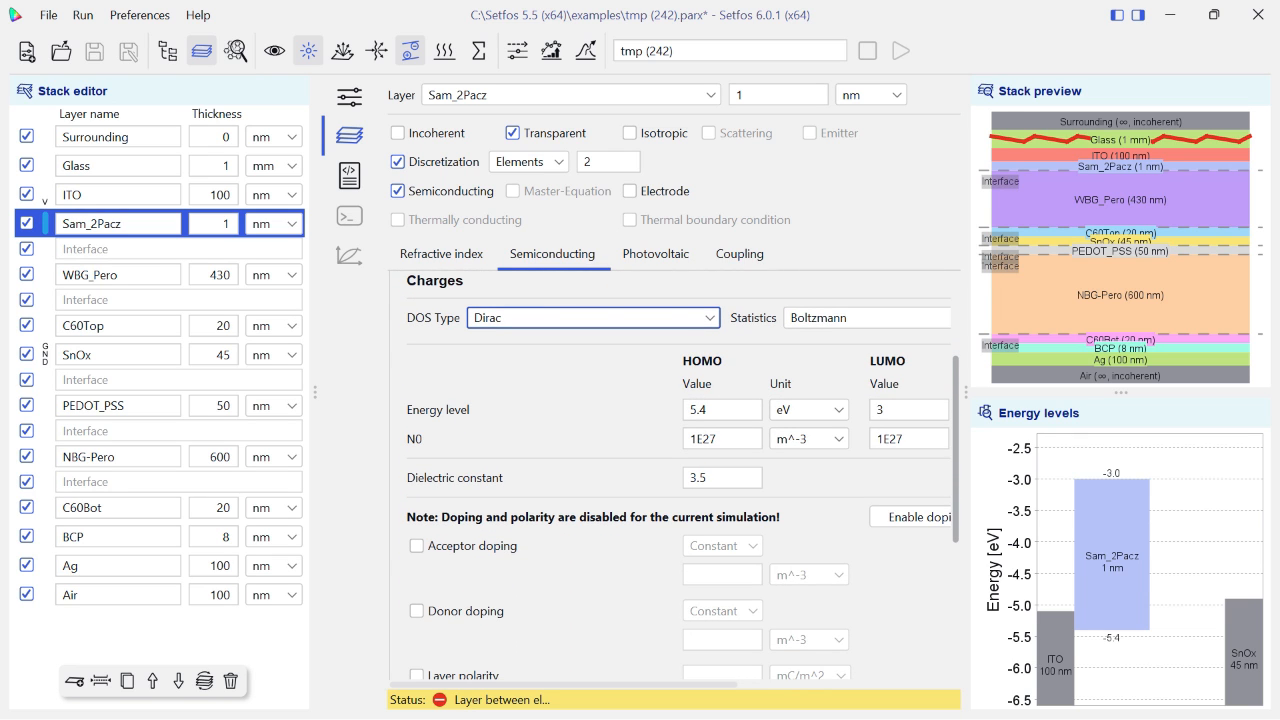
pyautogui.scroll(-4, 678, 475)
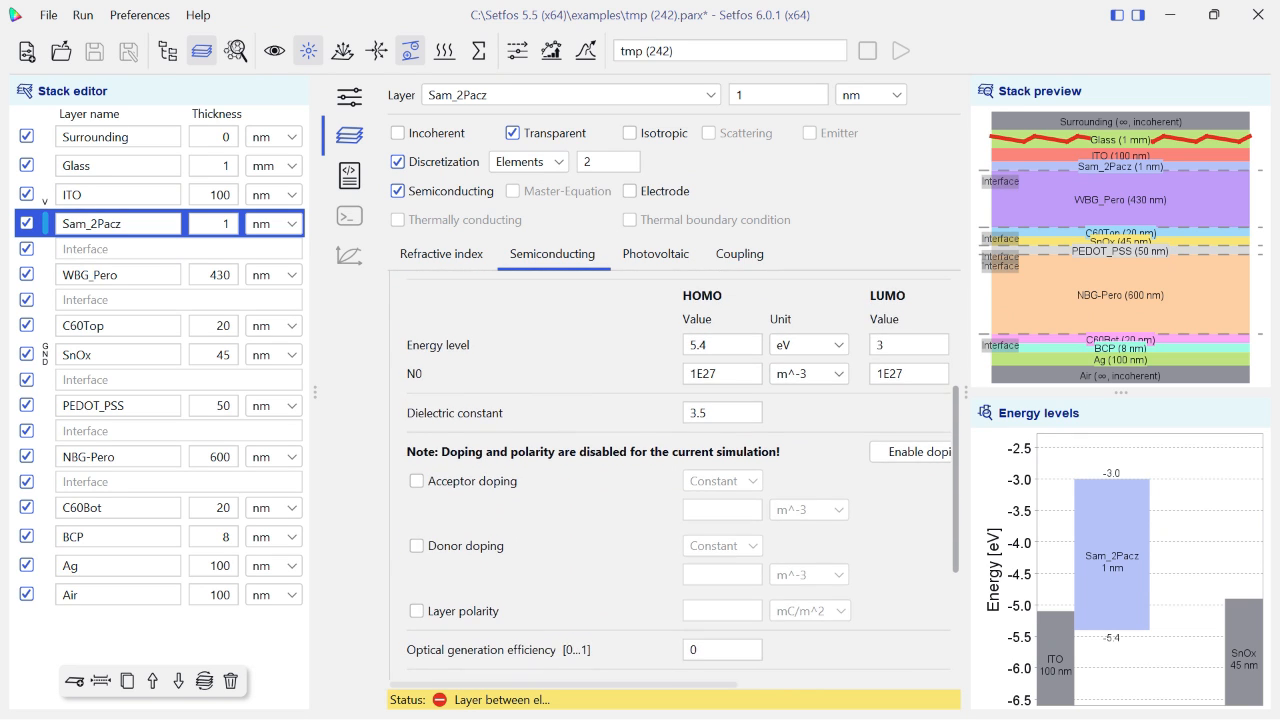
pyautogui.scroll(-4, 678, 475)
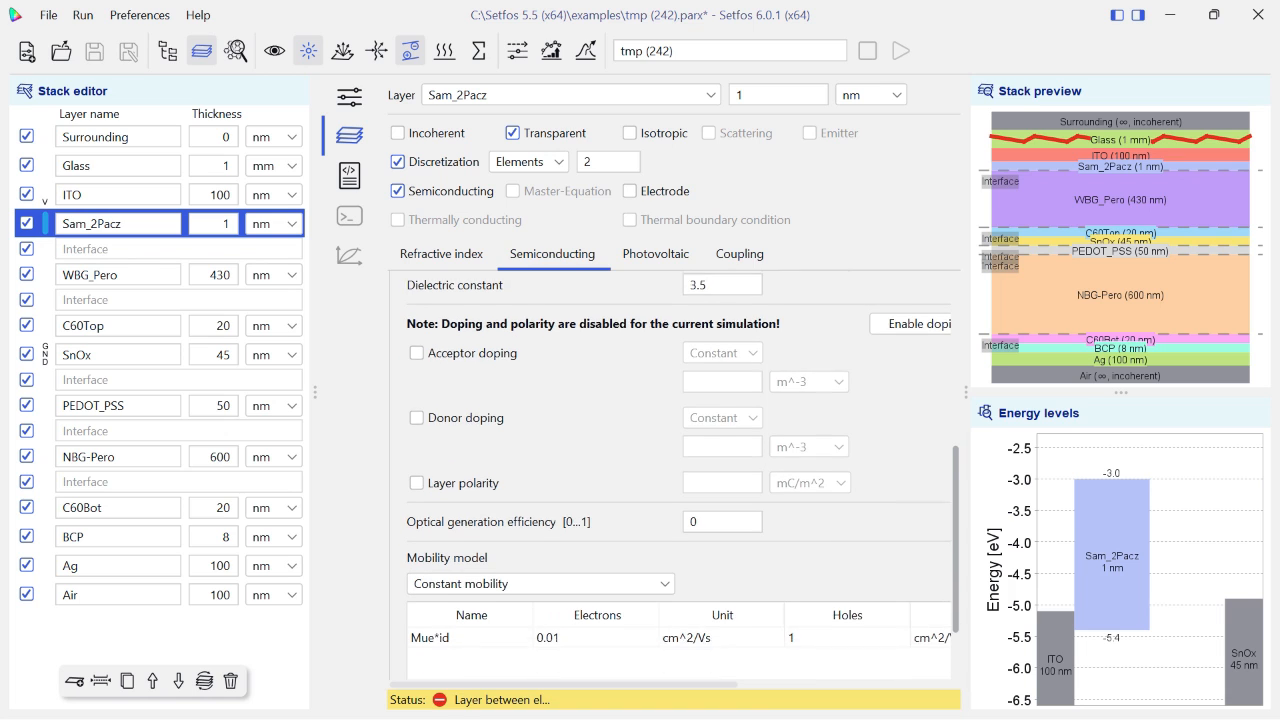
pyautogui.click(664, 487)
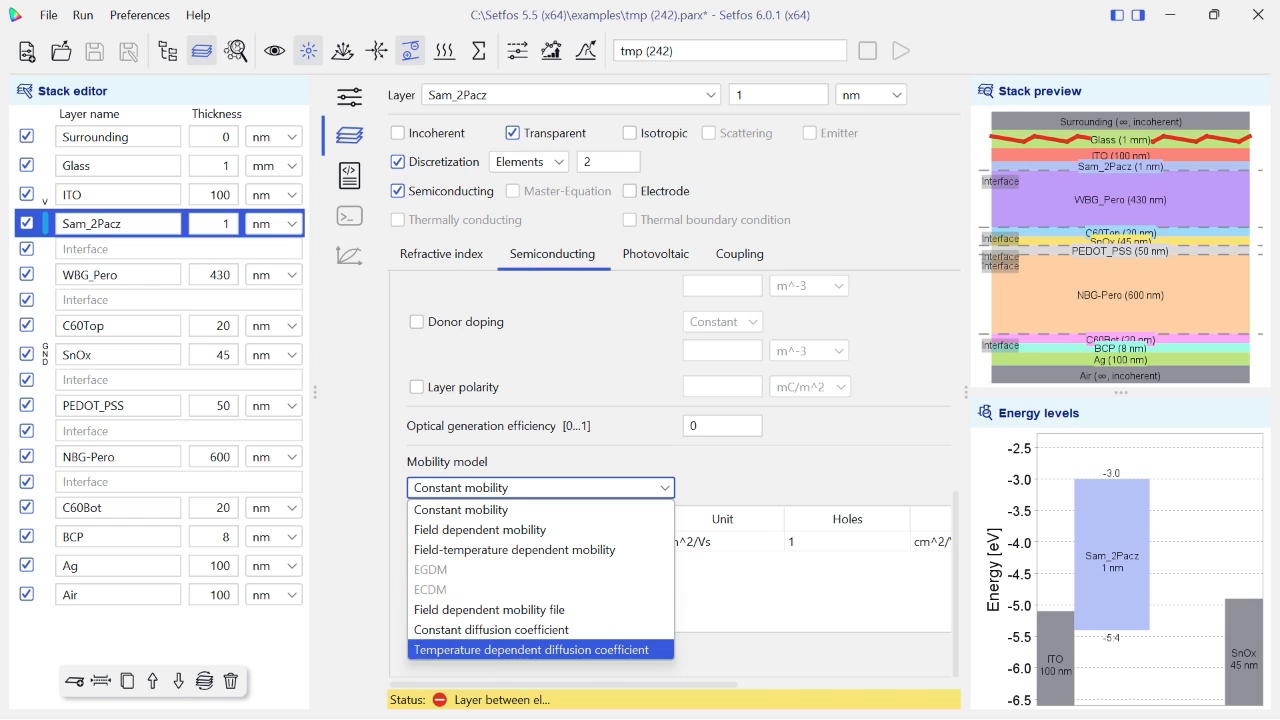
pyautogui.click(500, 510)
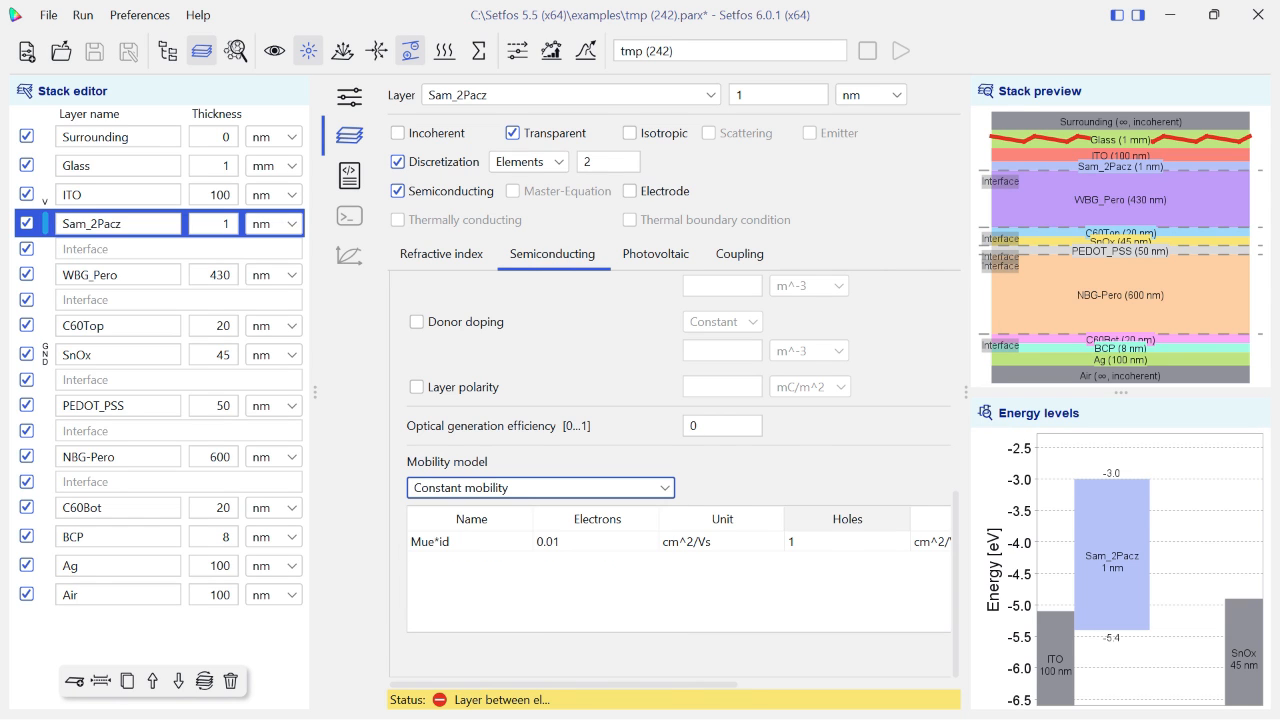
pyautogui.scroll(10, 700, 450)
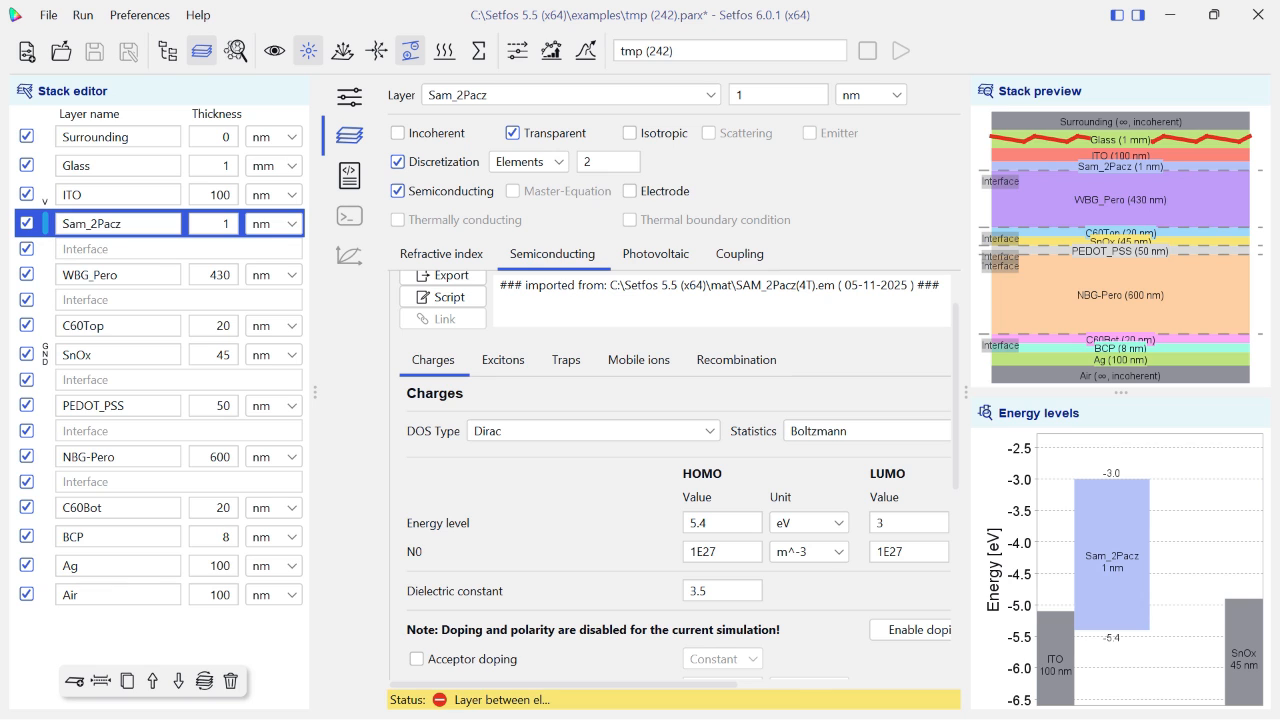
pyautogui.scroll(-2, 675, 475)
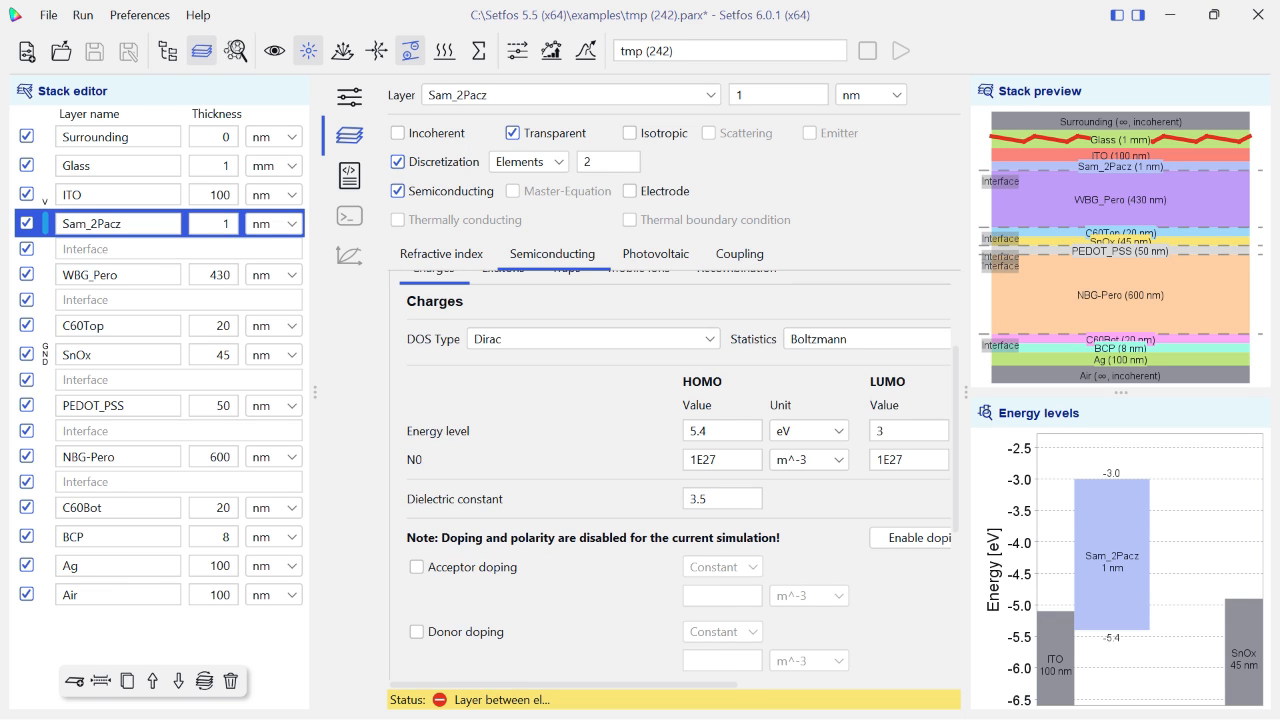
pyautogui.scroll(3, 675, 475)
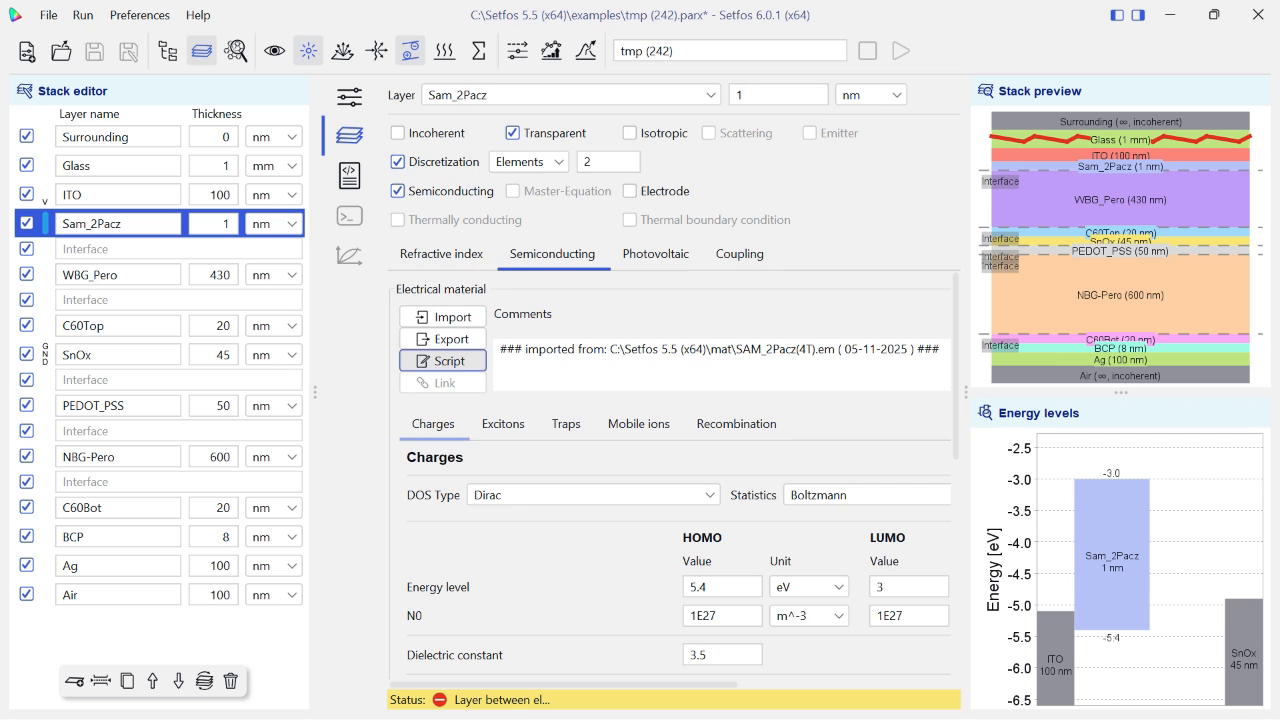
# Look through the electrical material script of the Sam_2Pacz layer and close it without saving
pyautogui.click(443, 361)
pyautogui.scroll(-7, 640, 350)
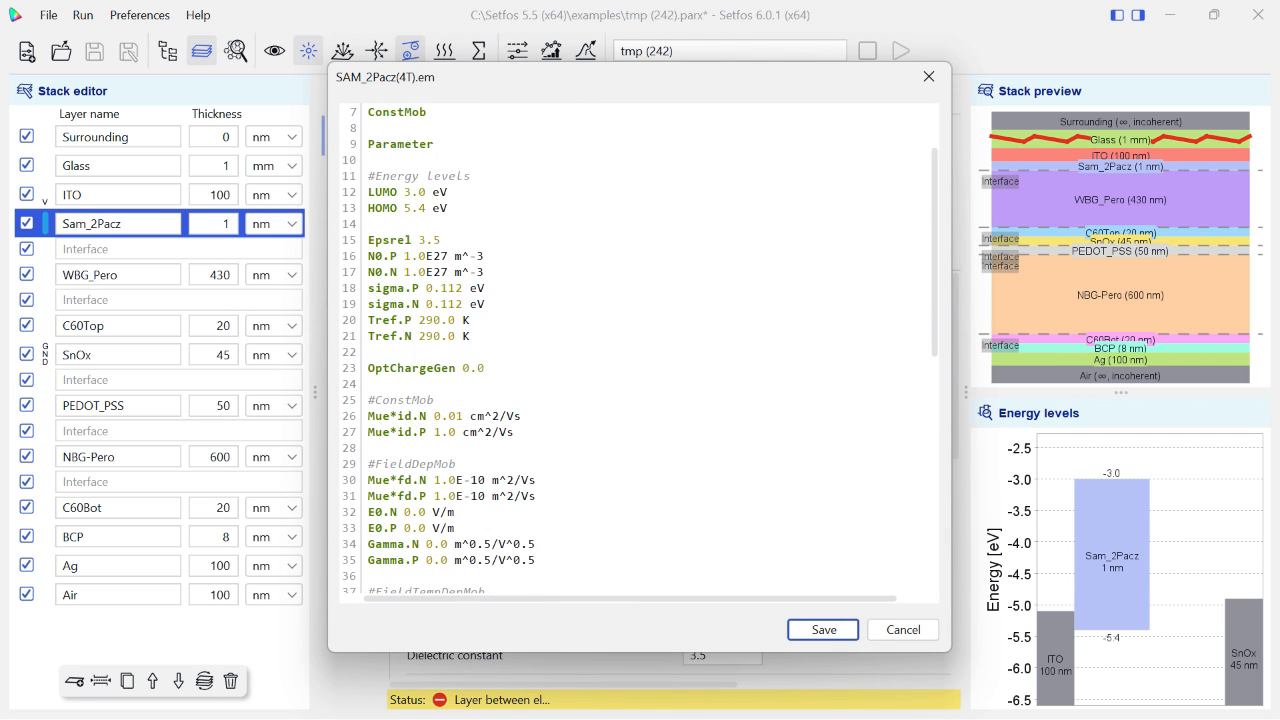
pyautogui.click(929, 77)
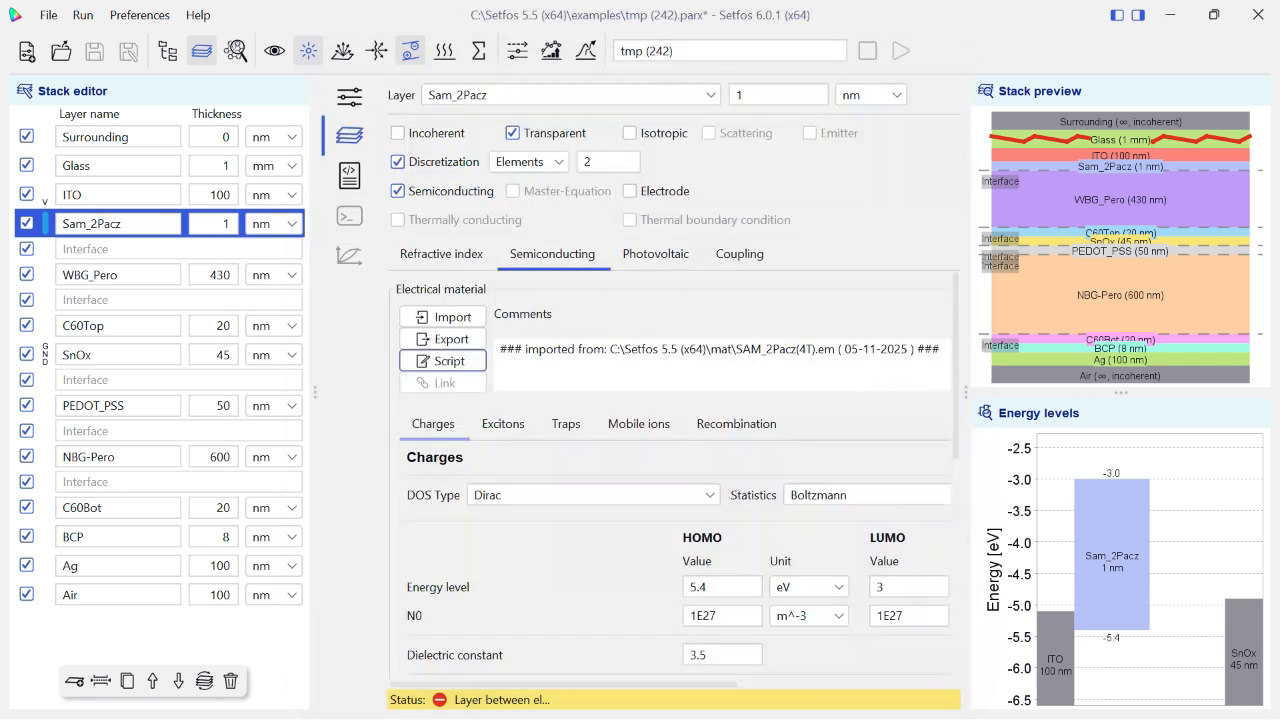
# Make the WBG_Pero layer semiconducting and import its electrical material from WBG_PERO(4T).em
pyautogui.click(112, 275)
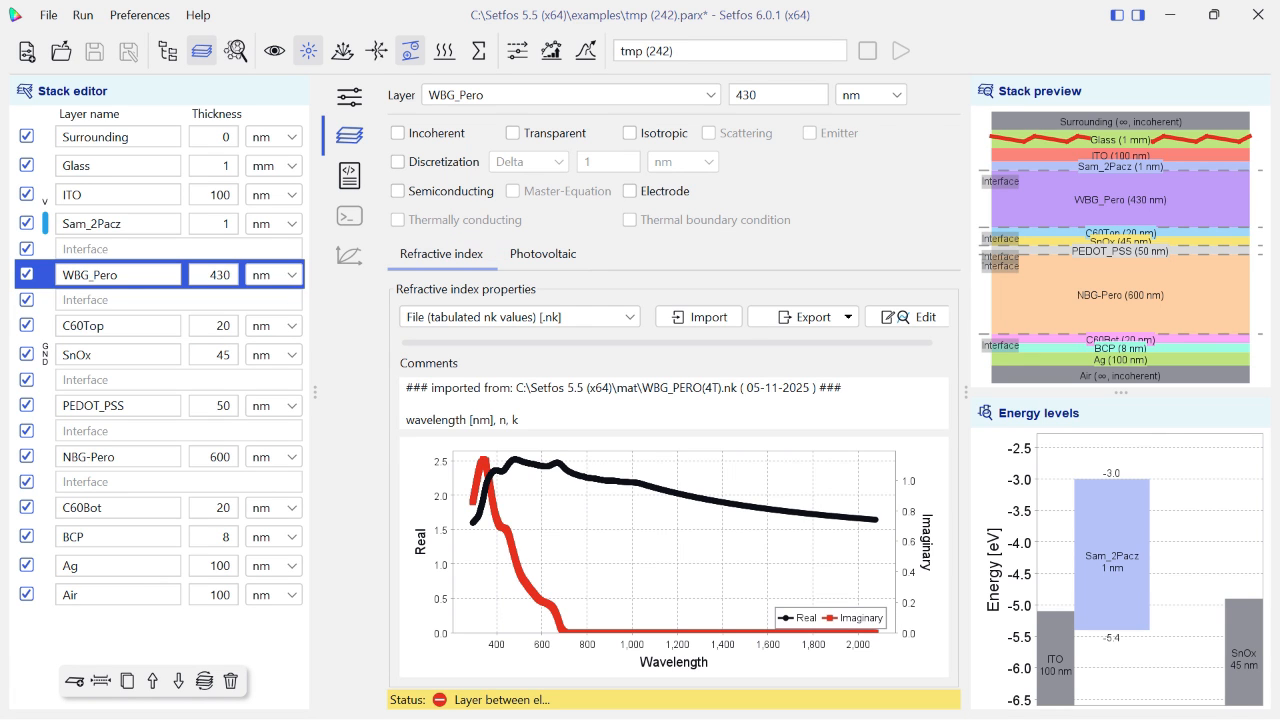
pyautogui.click(398, 190)
pyautogui.click(552, 253)
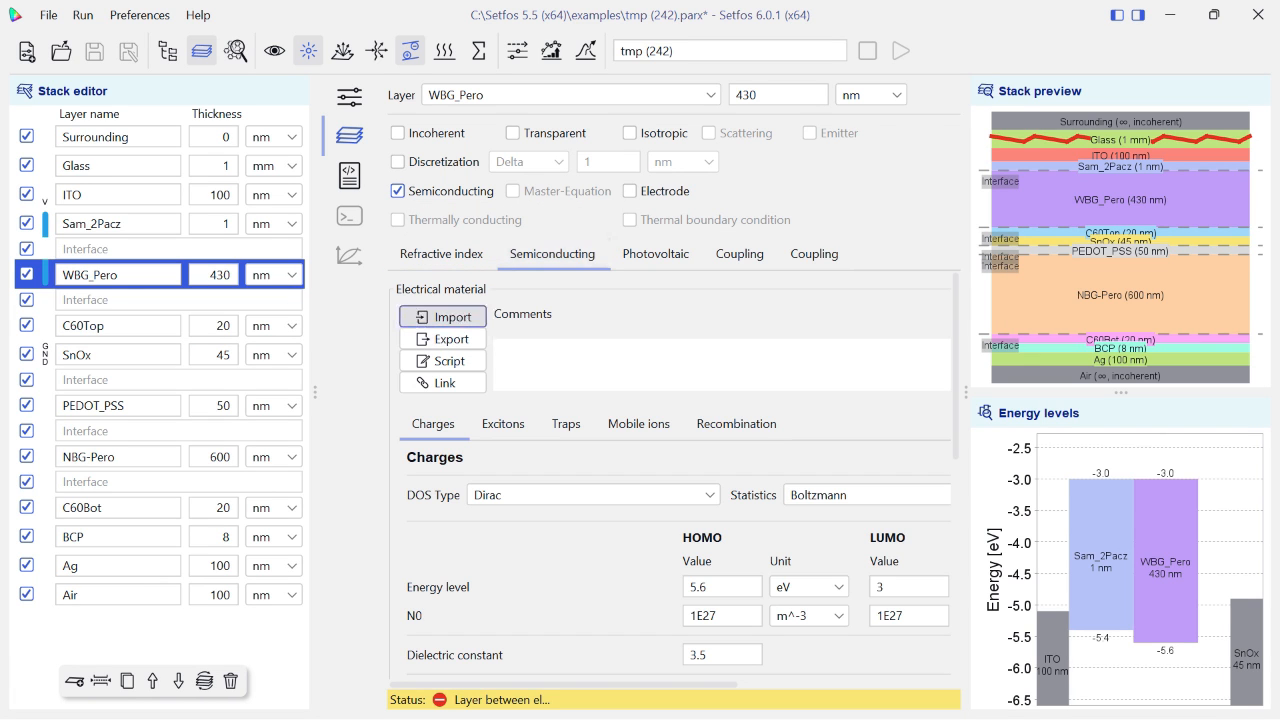
pyautogui.click(443, 316)
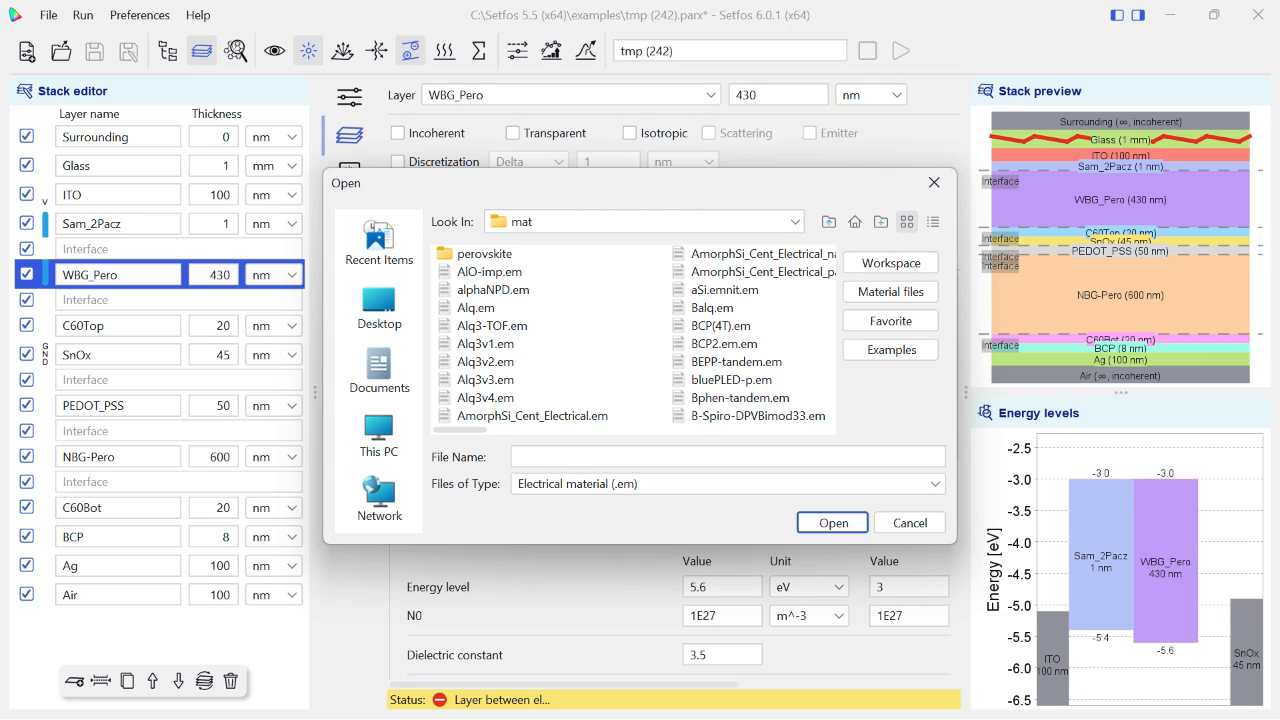
pyautogui.click(677, 326)
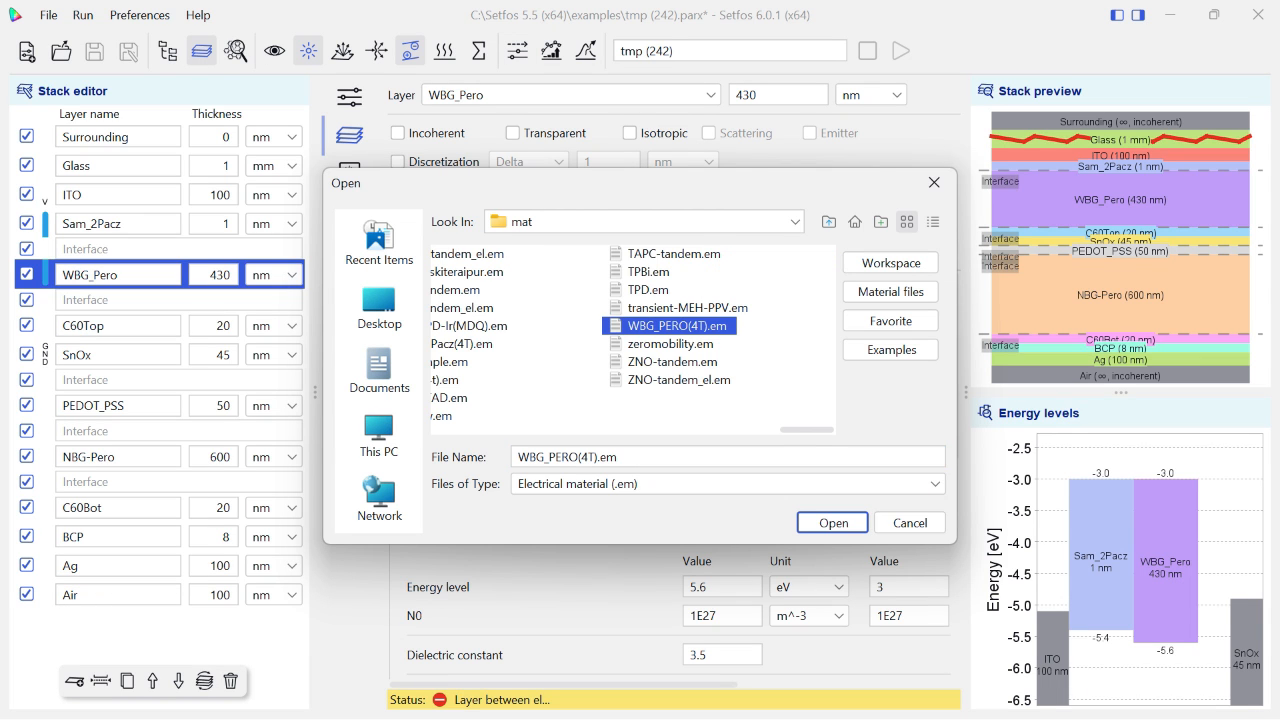
pyautogui.click(818, 522)
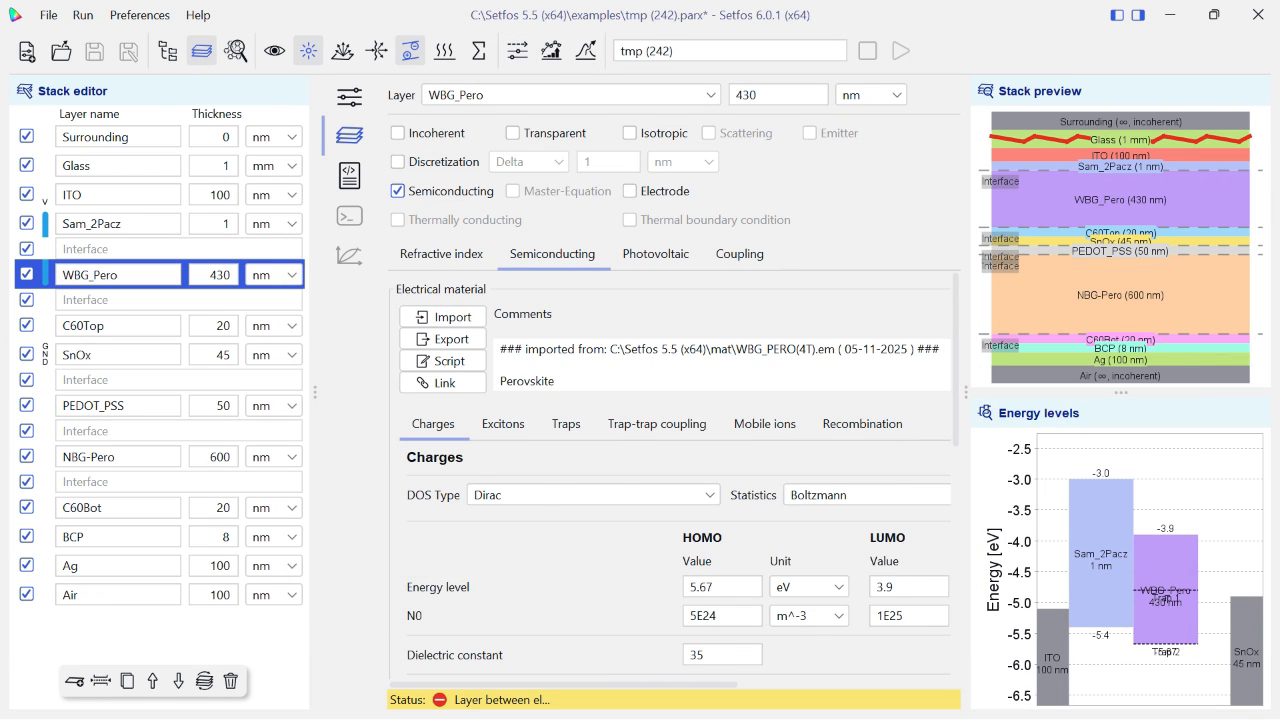
# Make the C60Top layer semiconducting and import its electrical material from C60(4T).em
pyautogui.click(117, 326)
pyautogui.click(397, 190)
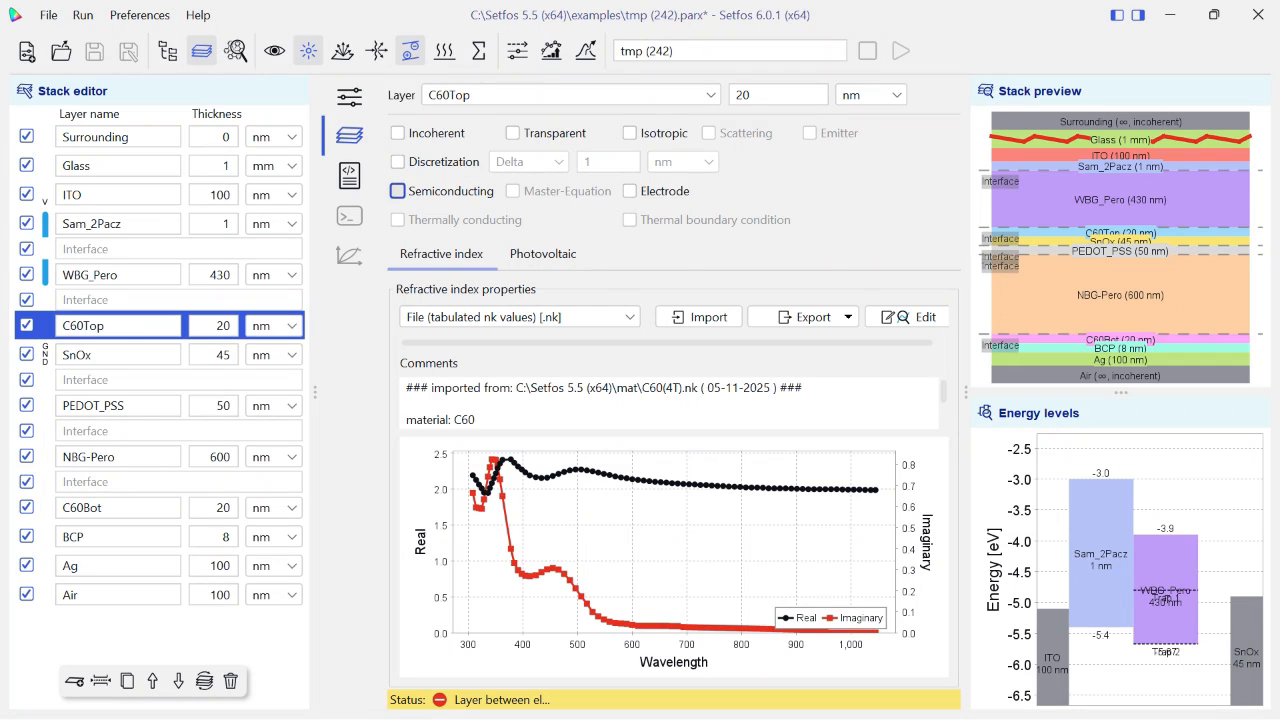
pyautogui.click(552, 254)
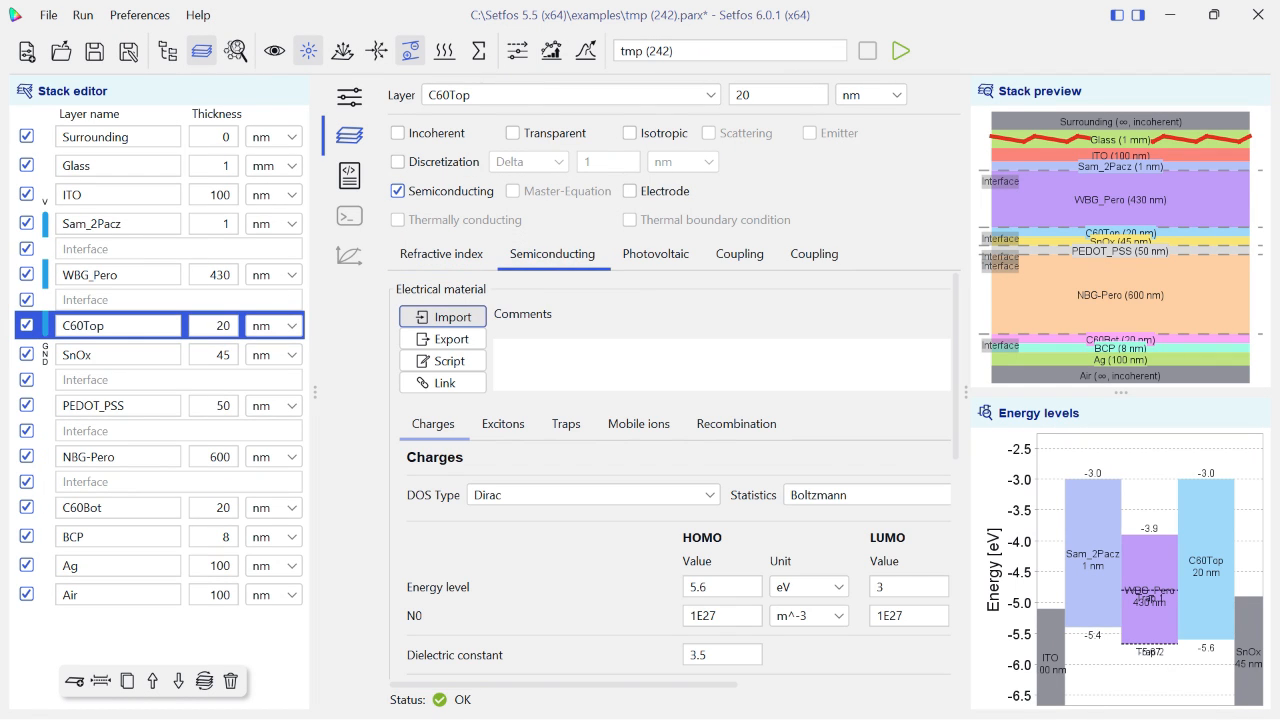
pyautogui.click(442, 316)
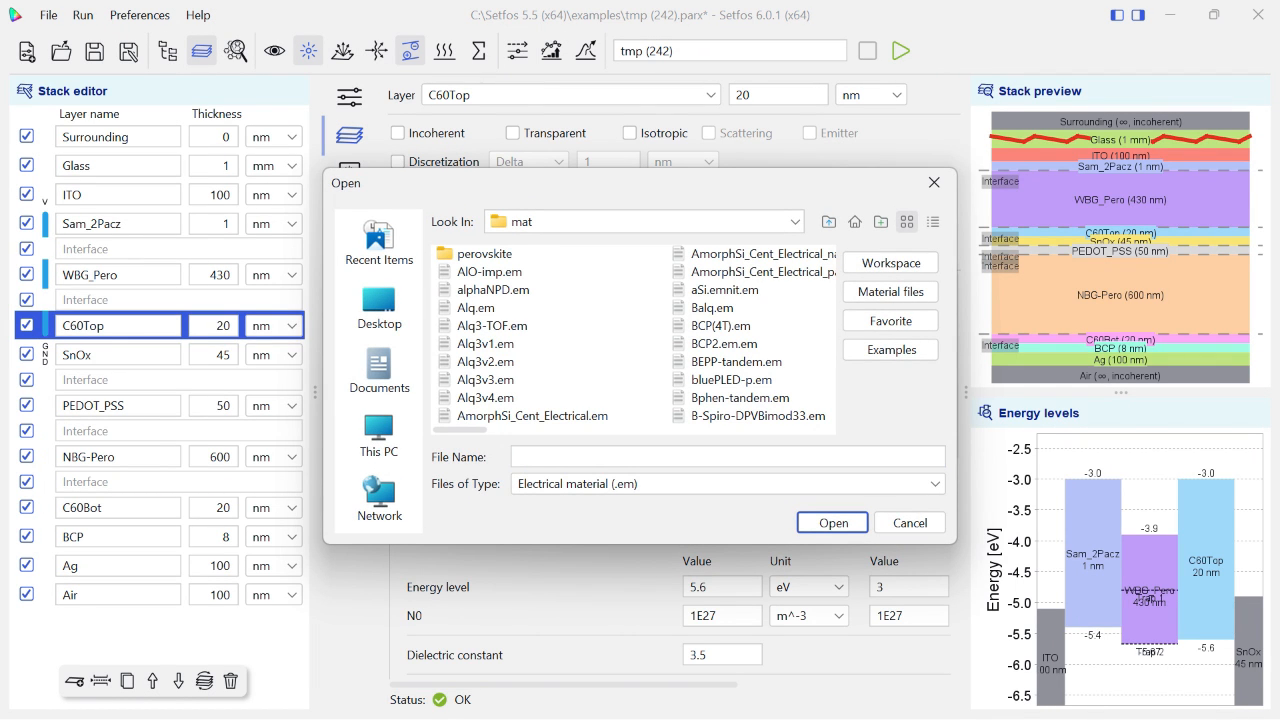
pyautogui.press('c')
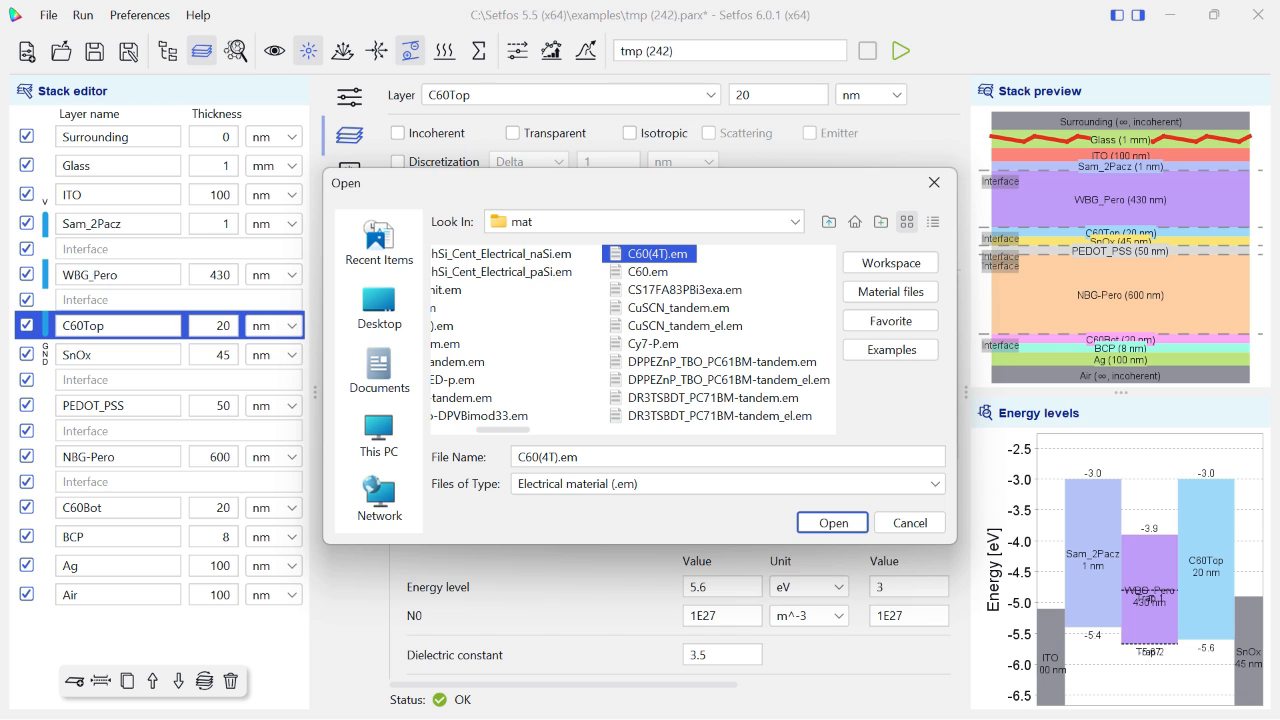
pyautogui.press('Return')
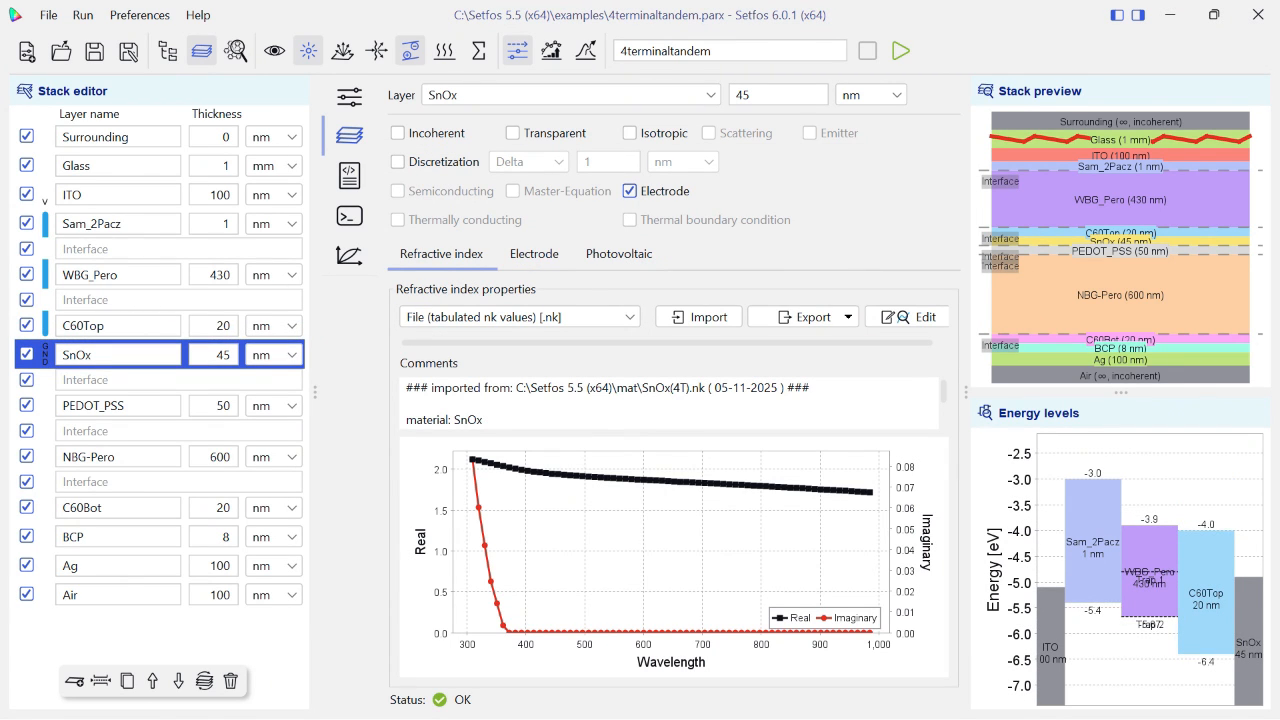
# Change the SnOx layer from an electrode to semiconducting and open its electrical material settings
pyautogui.click(629, 190)
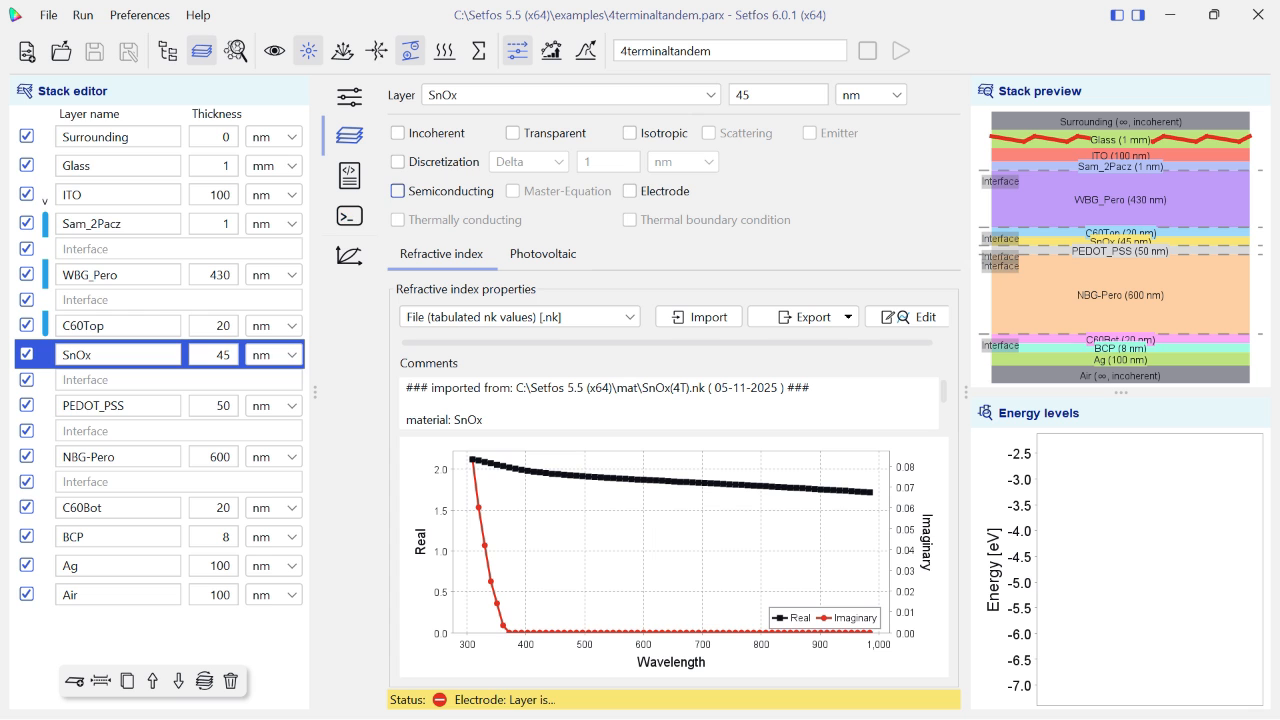
pyautogui.click(398, 190)
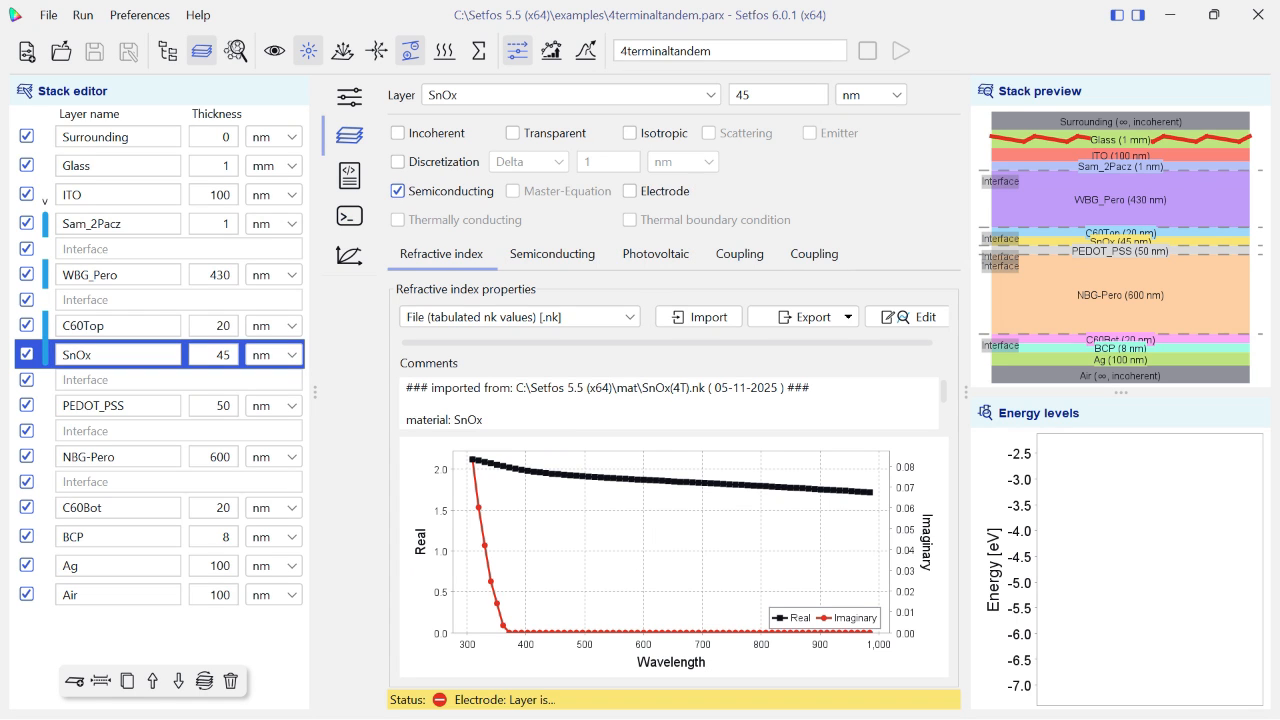
pyautogui.click(552, 254)
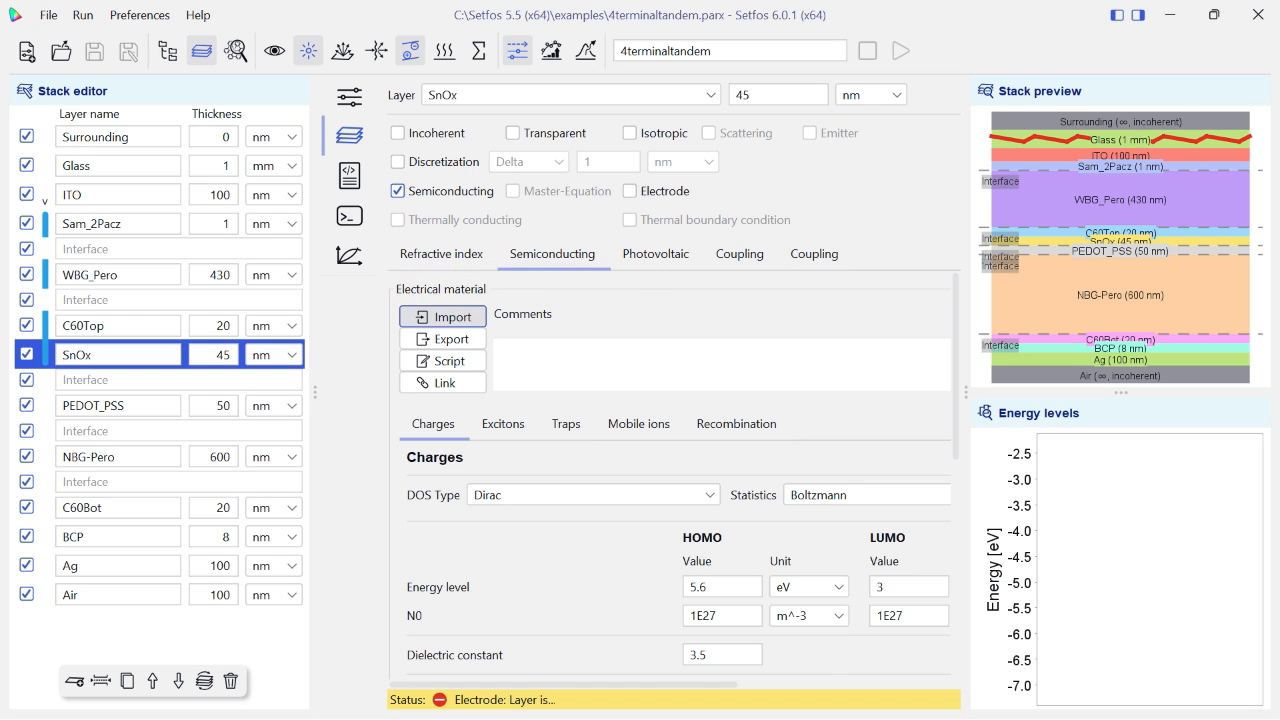
# Make the PEDOT_PSS layer an electrode with the Workfunction boundary condition at 4.9 eV
pyautogui.click(117, 406)
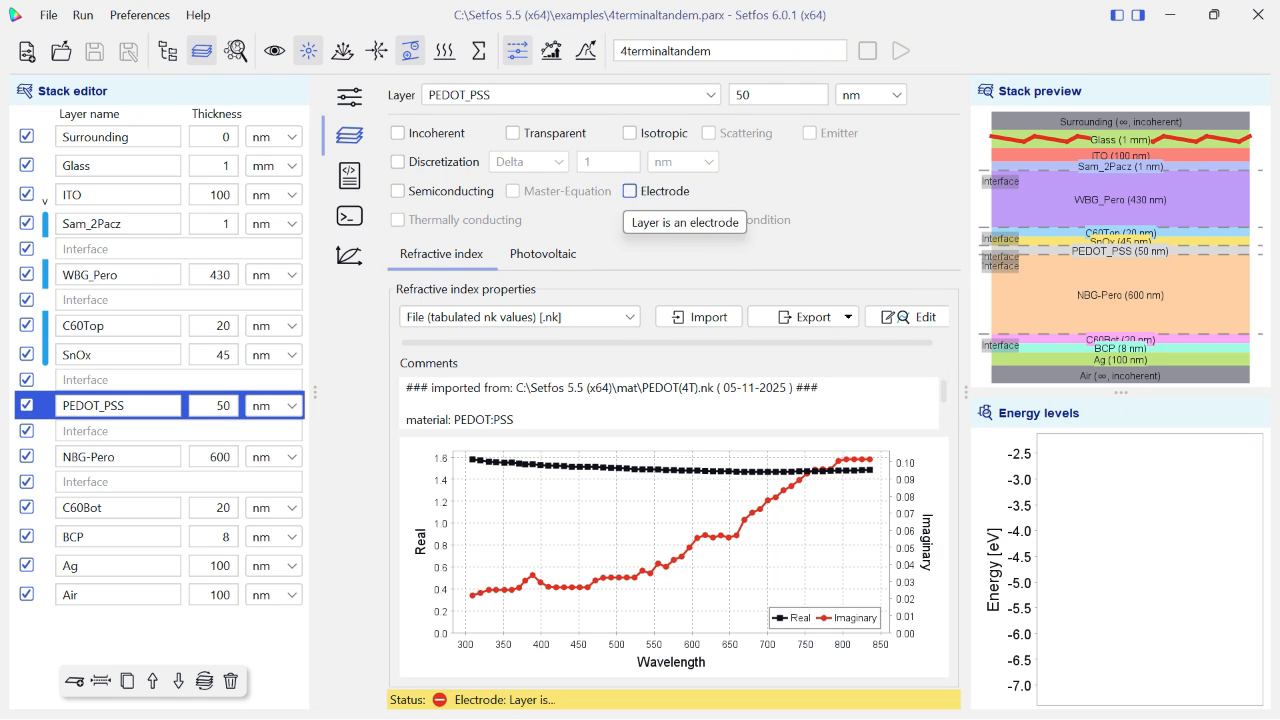
pyautogui.click(629, 191)
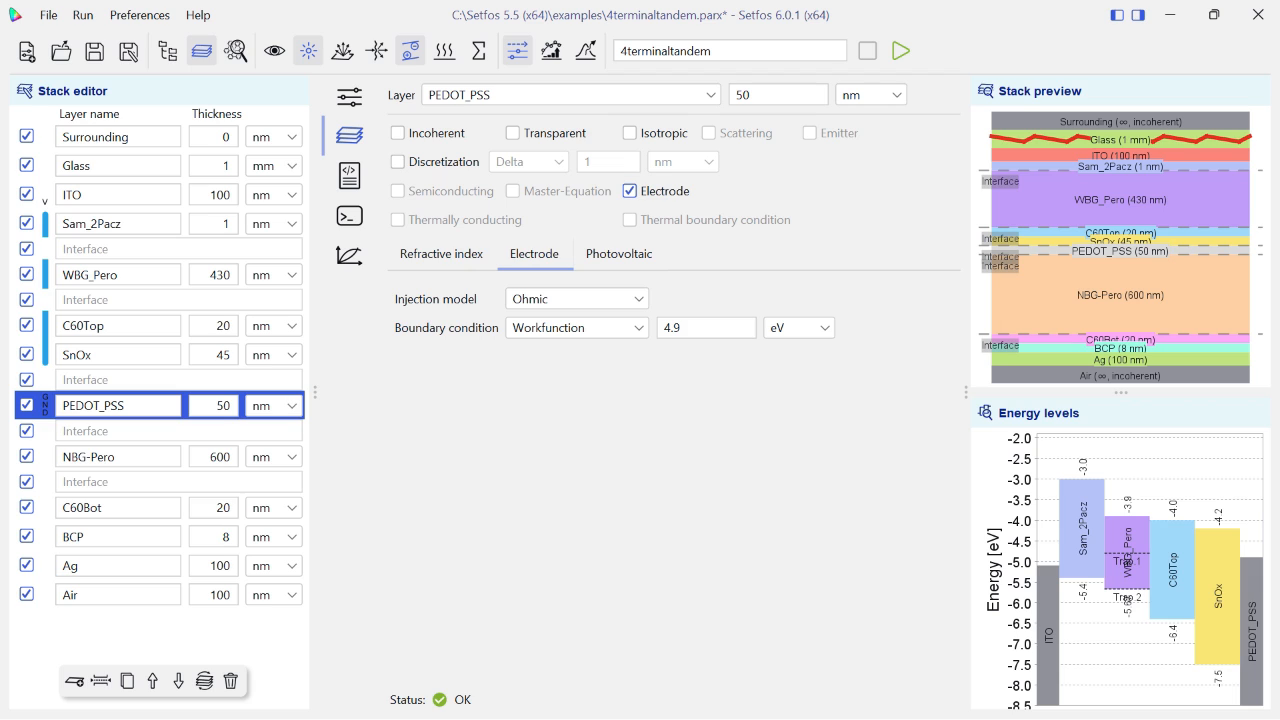
pyautogui.click(577, 327)
pyautogui.press('Escape')
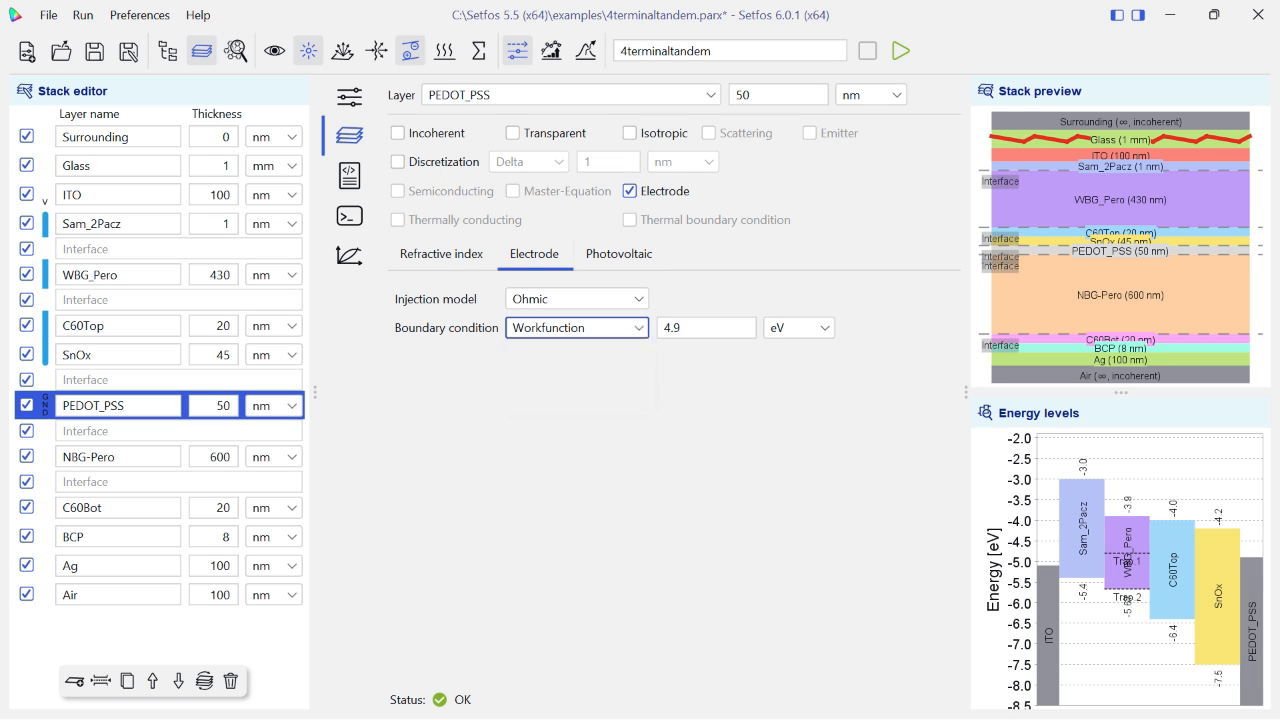
# Set the PEDOT_PSS electrode's workfunction to 4.25 eV
pyautogui.press('Tab')
pyautogui.click(681, 328)
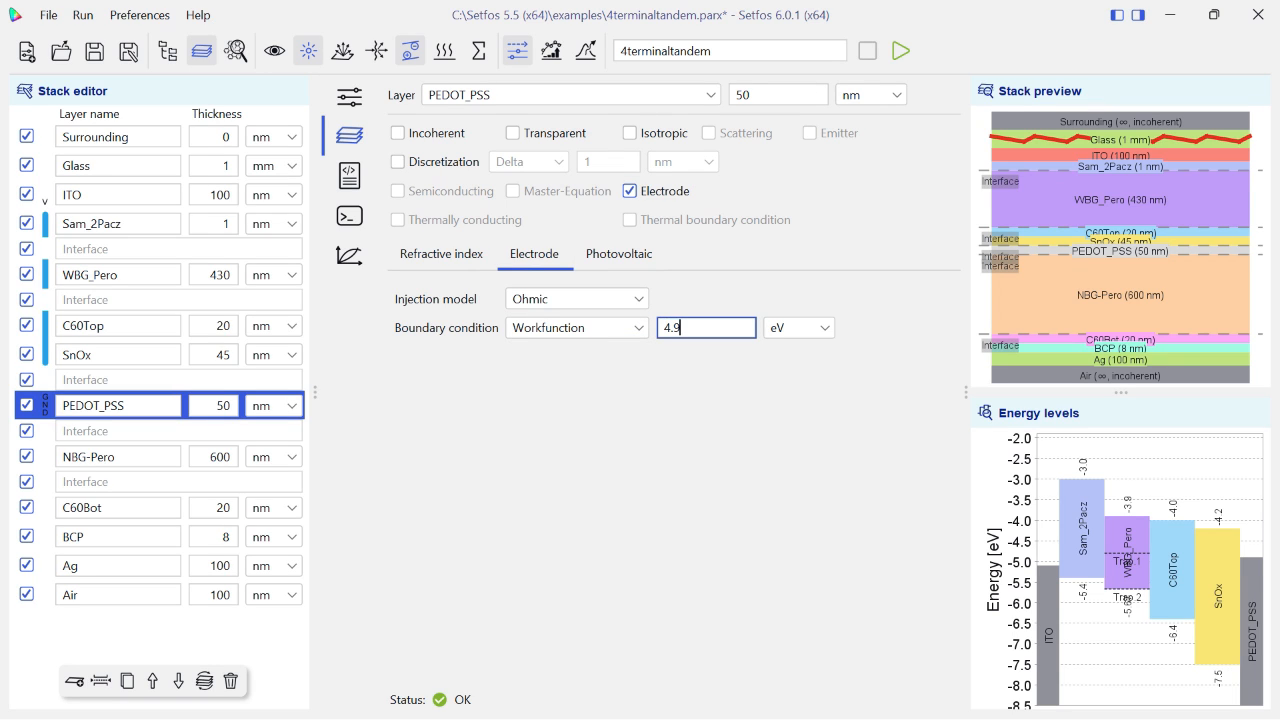
pyautogui.press('BackSpace')
pyautogui.write('25')
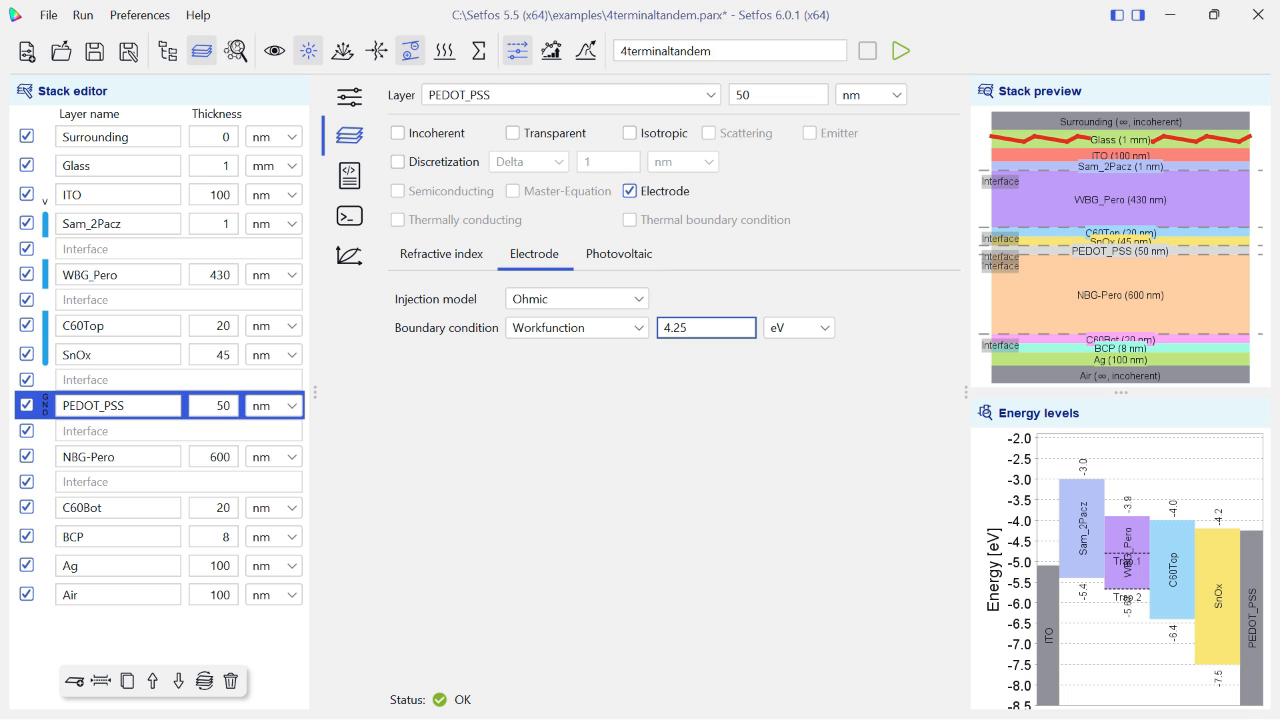
# Enable InterfaceSRH recombination between Sam_2Pacz and WBG_Pero with electron and hole velocities of 0.2 cm/s and a trap energy offset of 0 eV
pyautogui.click(178, 249)
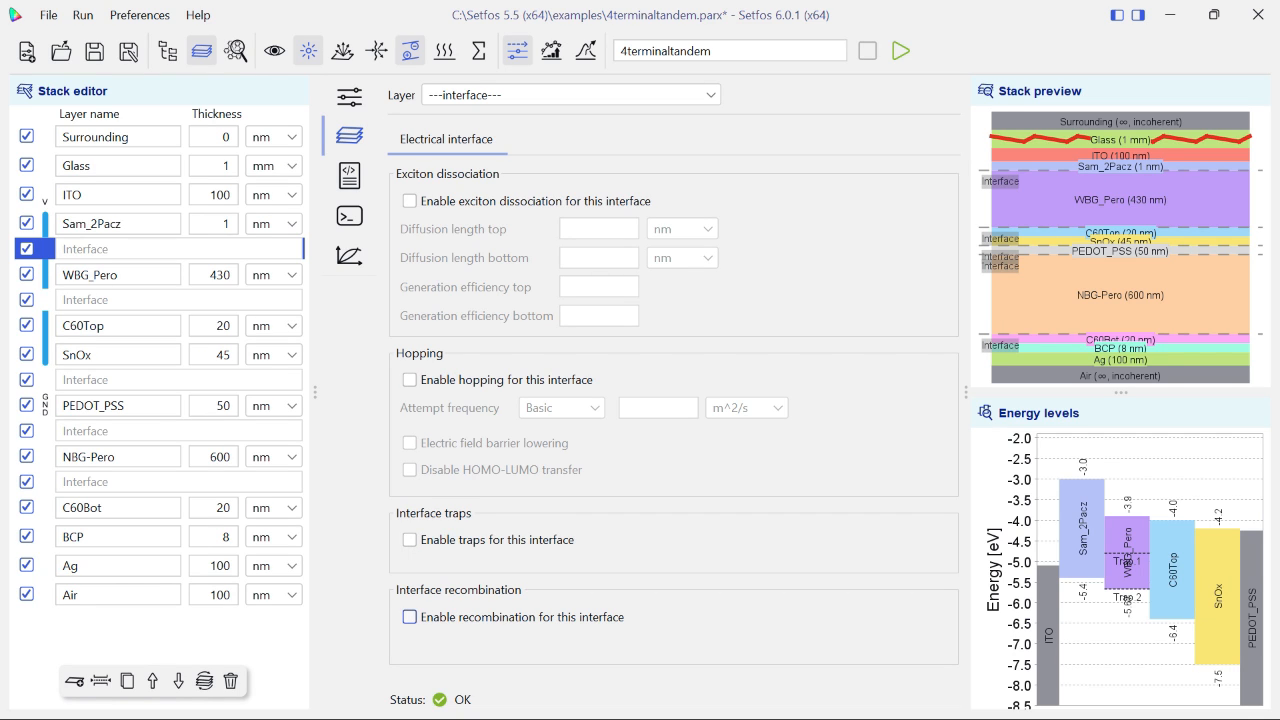
pyautogui.click(409, 617)
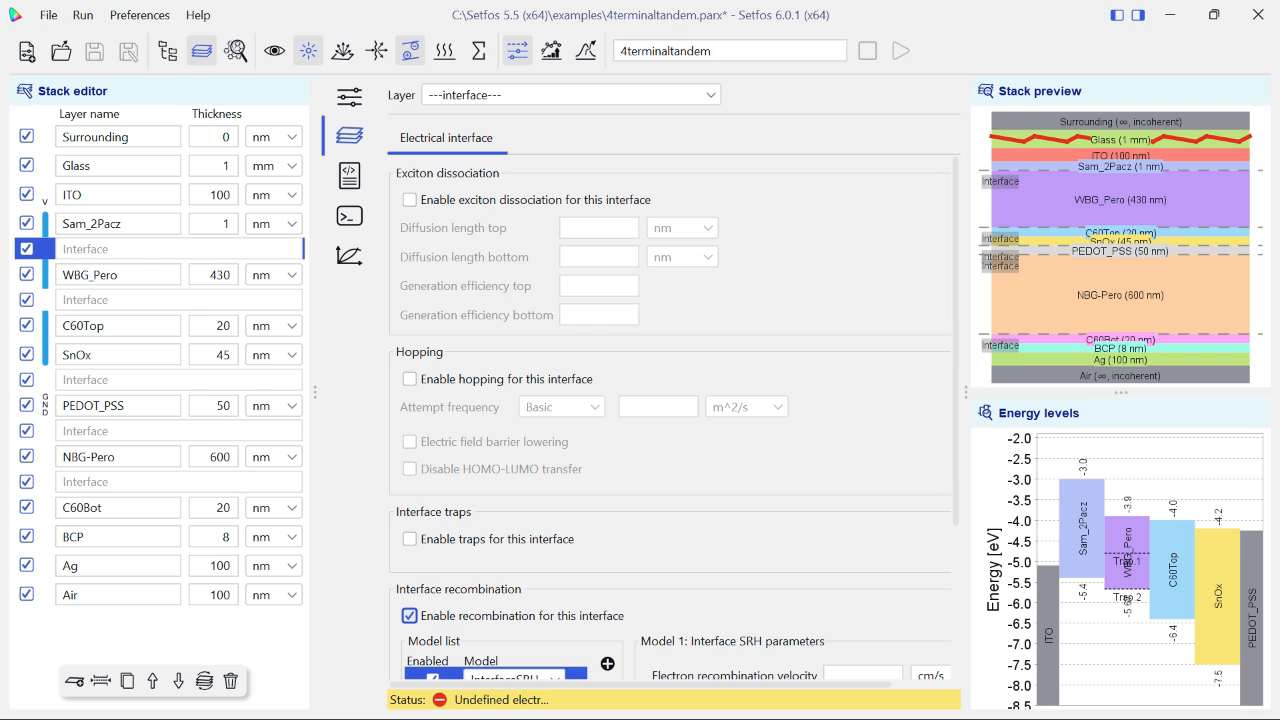
pyautogui.moveTo(956, 430); pyautogui.dragTo(956, 588)
pyautogui.click(862, 463)
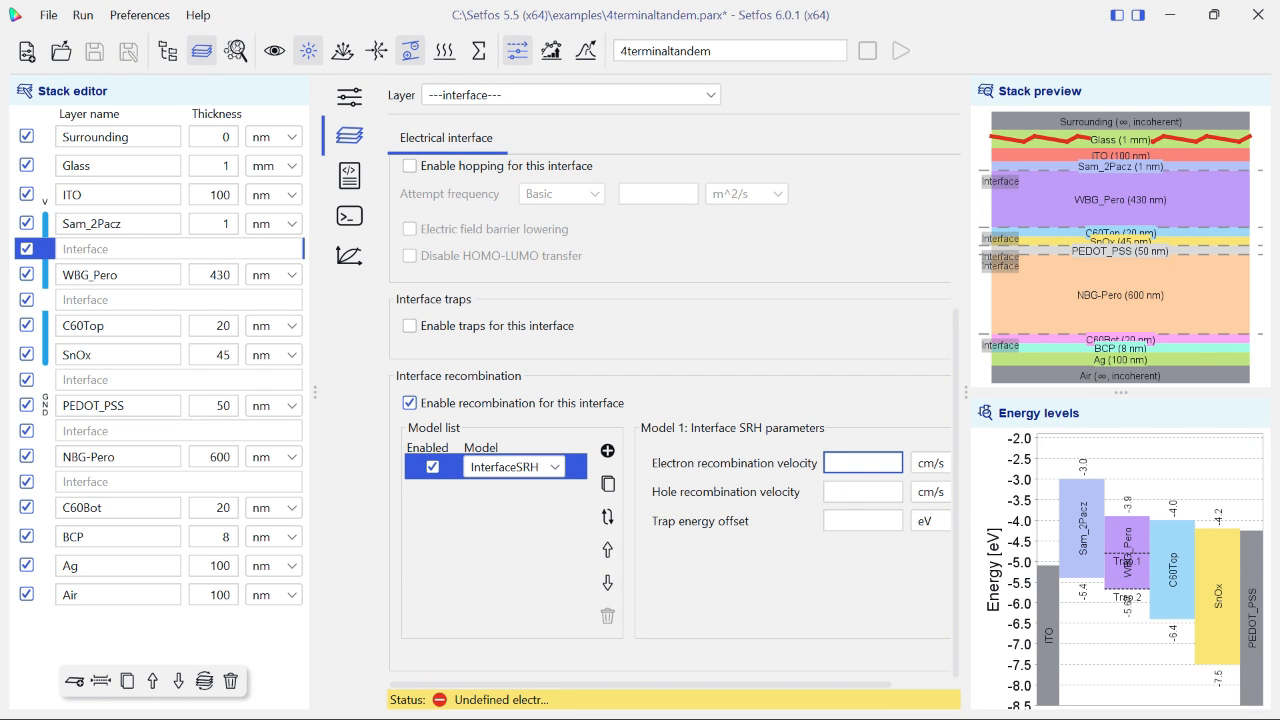
pyautogui.write('0.2')
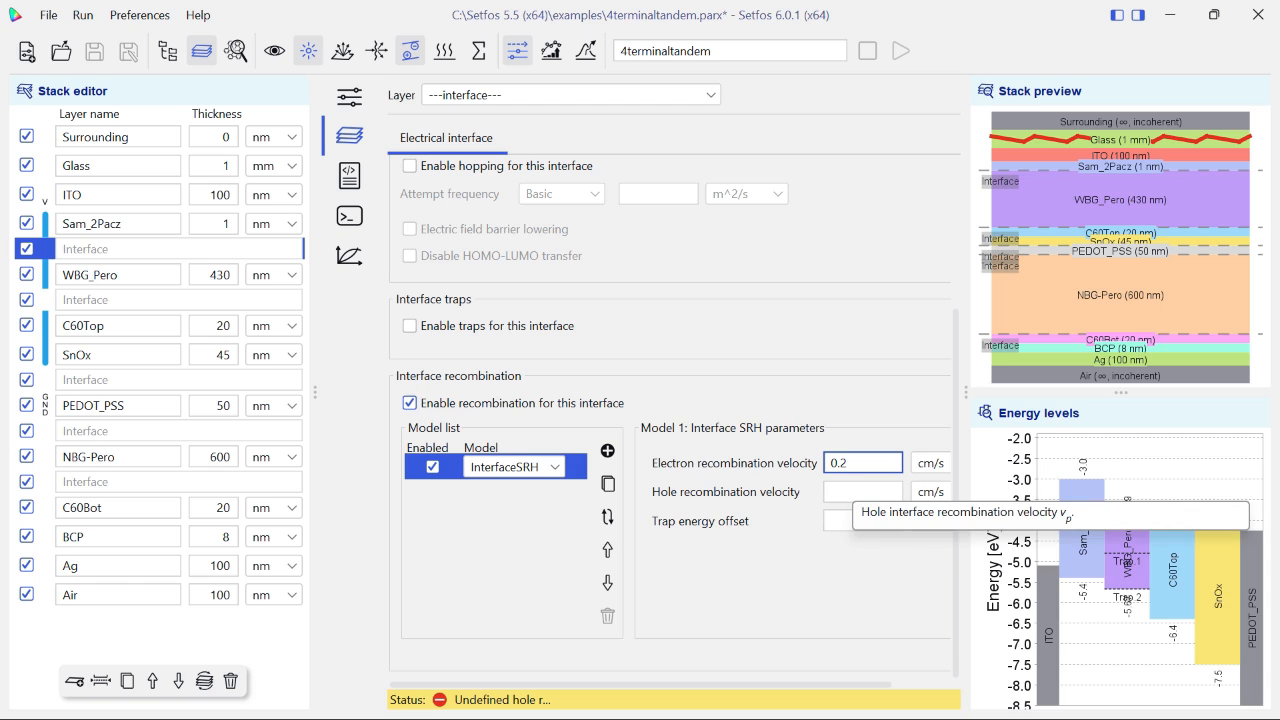
pyautogui.click(851, 492)
pyautogui.write('0.2')
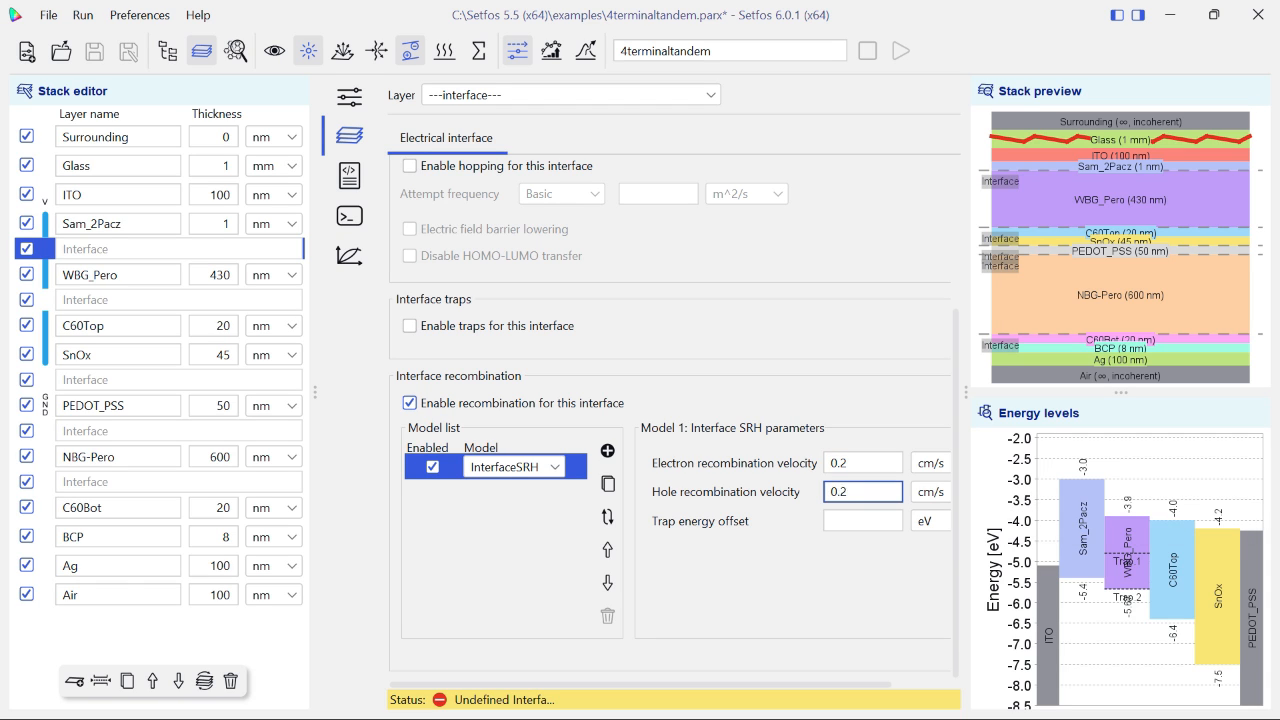
pyautogui.press('Tab')
pyautogui.write('0')
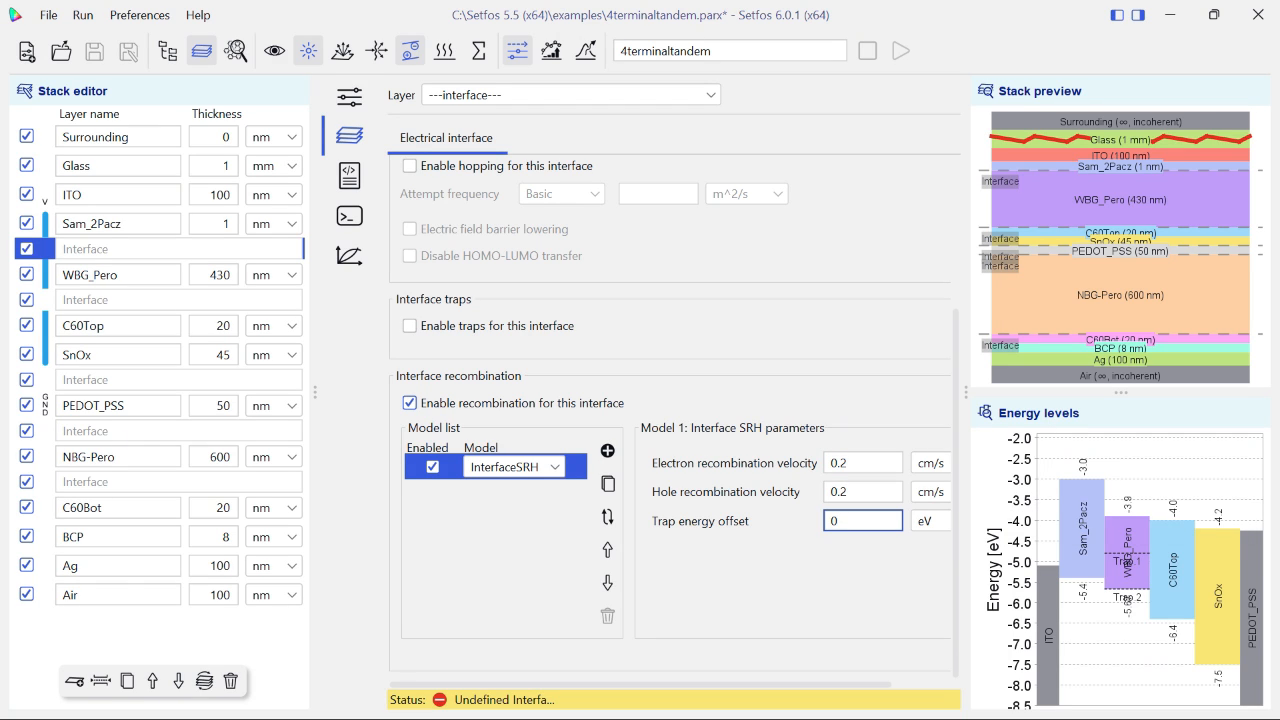
# Enable InterfaceSRH recombination between WBG_Pero and C60Top with electron and hole velocities of 10 cm/s and a trap energy offset of 0 eV
pyautogui.click(178, 300)
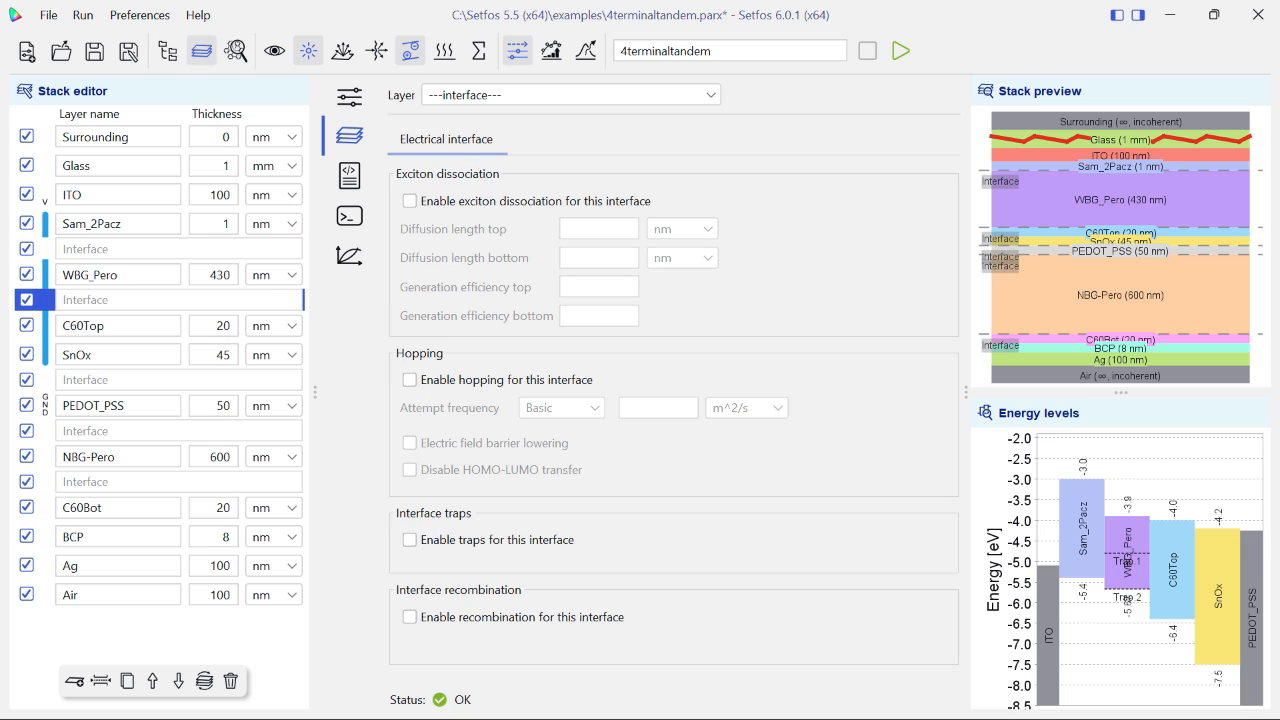
pyautogui.click(410, 617)
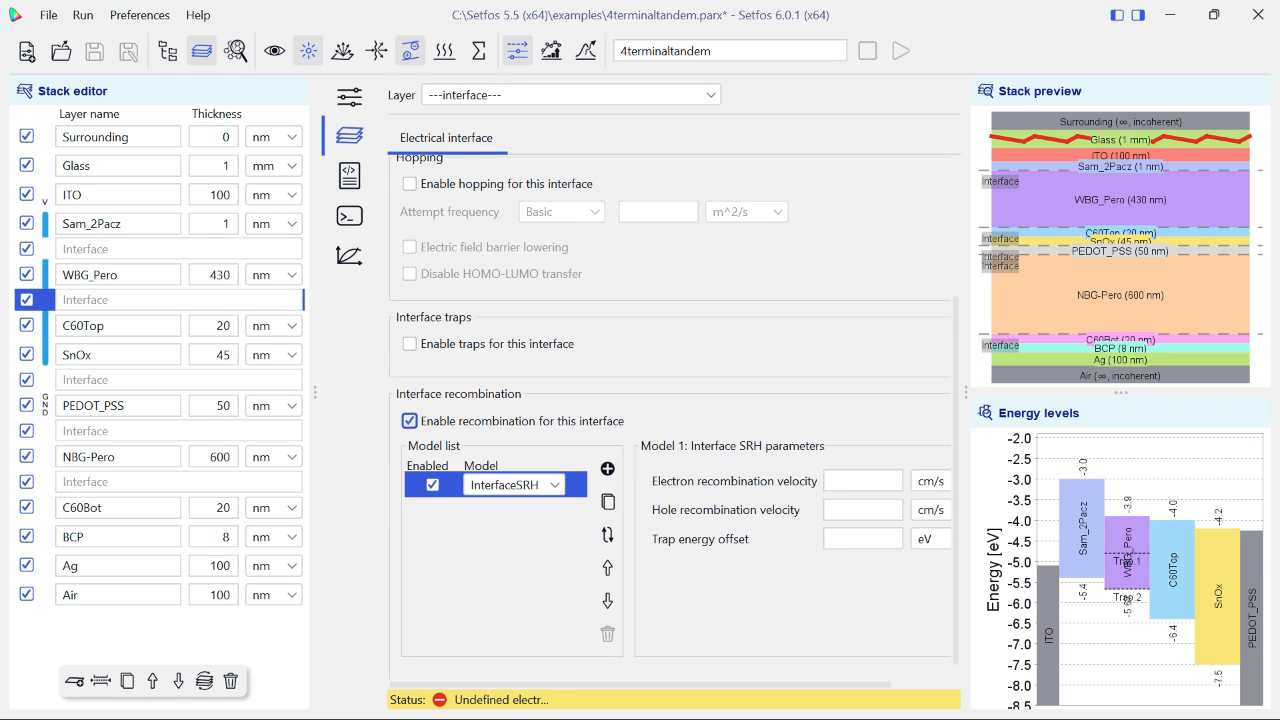
pyautogui.click(863, 481)
pyautogui.write('10')
pyautogui.press('Tab')
pyautogui.write('10')
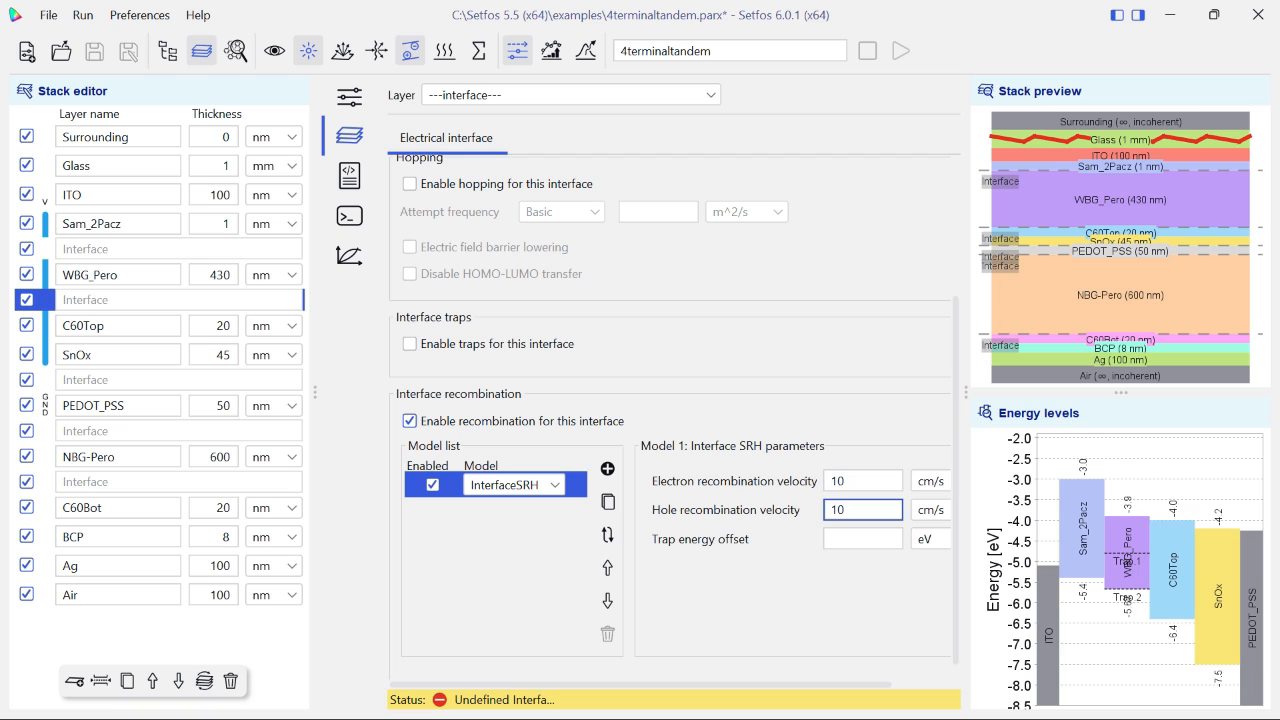
pyautogui.press('Tab')
pyautogui.write('0')
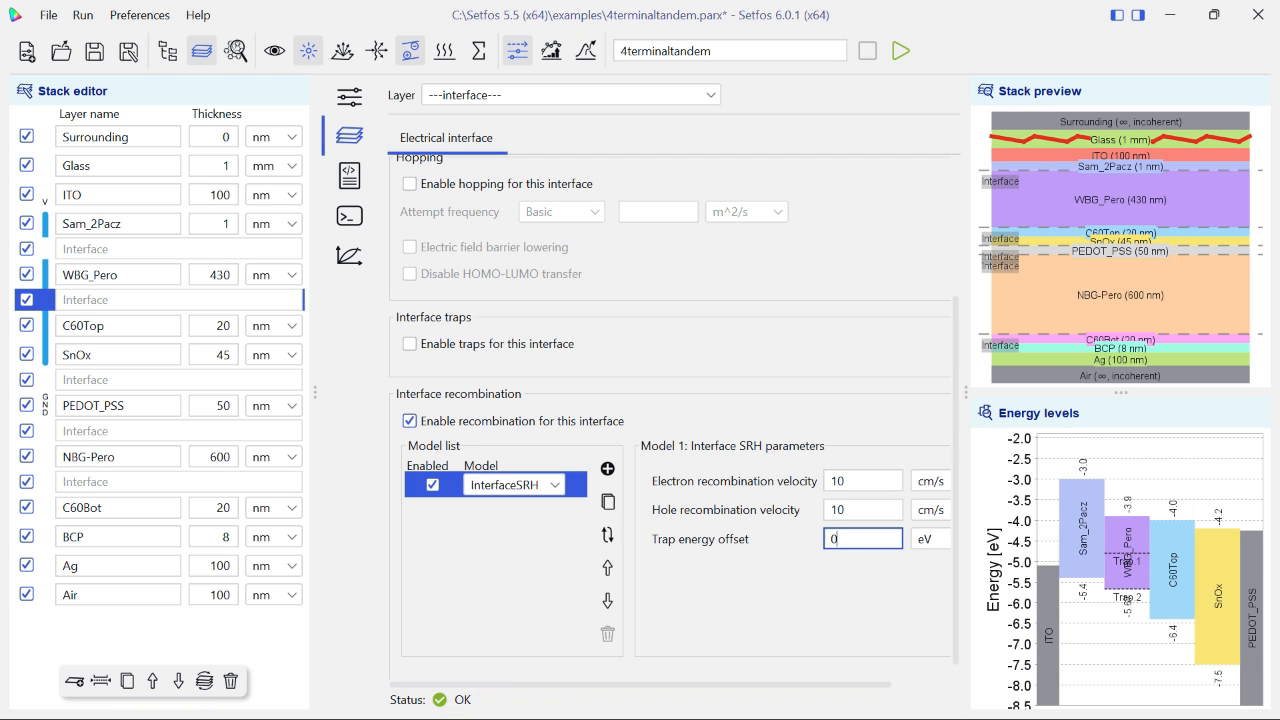
# Enable hopping for the interface between SnOx and PEDOT_PSS with the Advanced attempt frequency
pyautogui.click(178, 380)
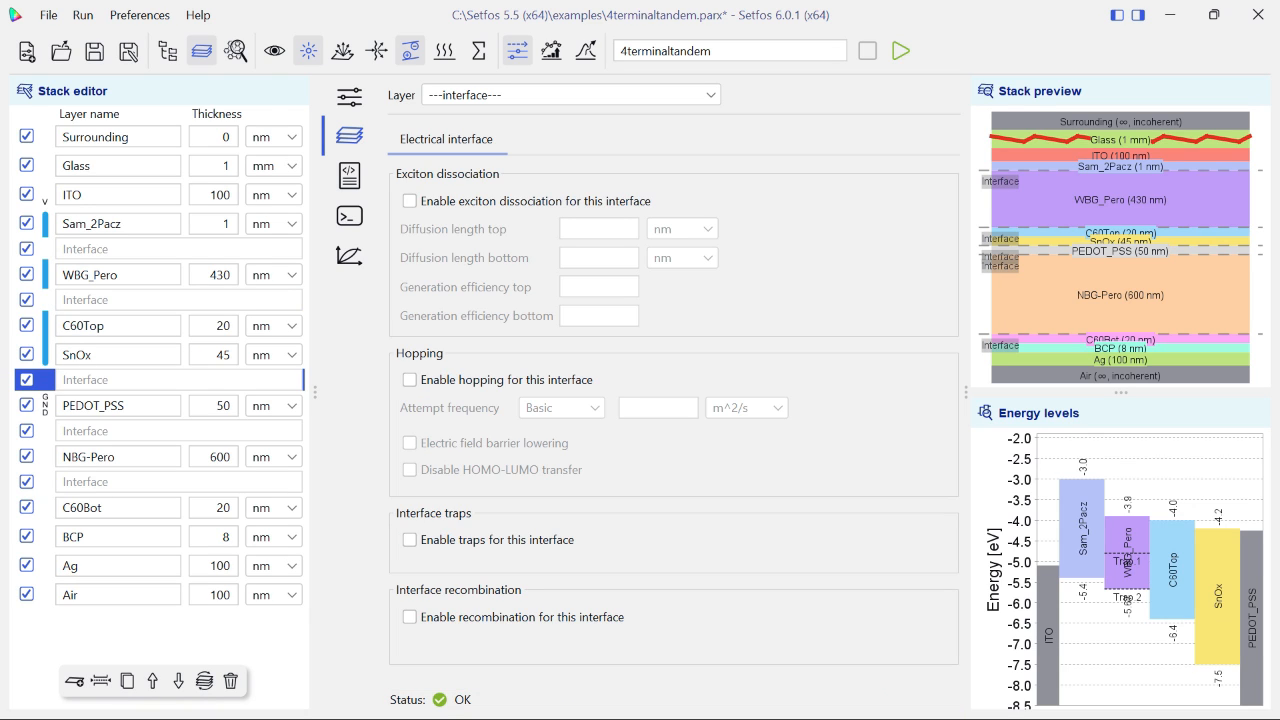
pyautogui.click(409, 380)
pyautogui.click(562, 408)
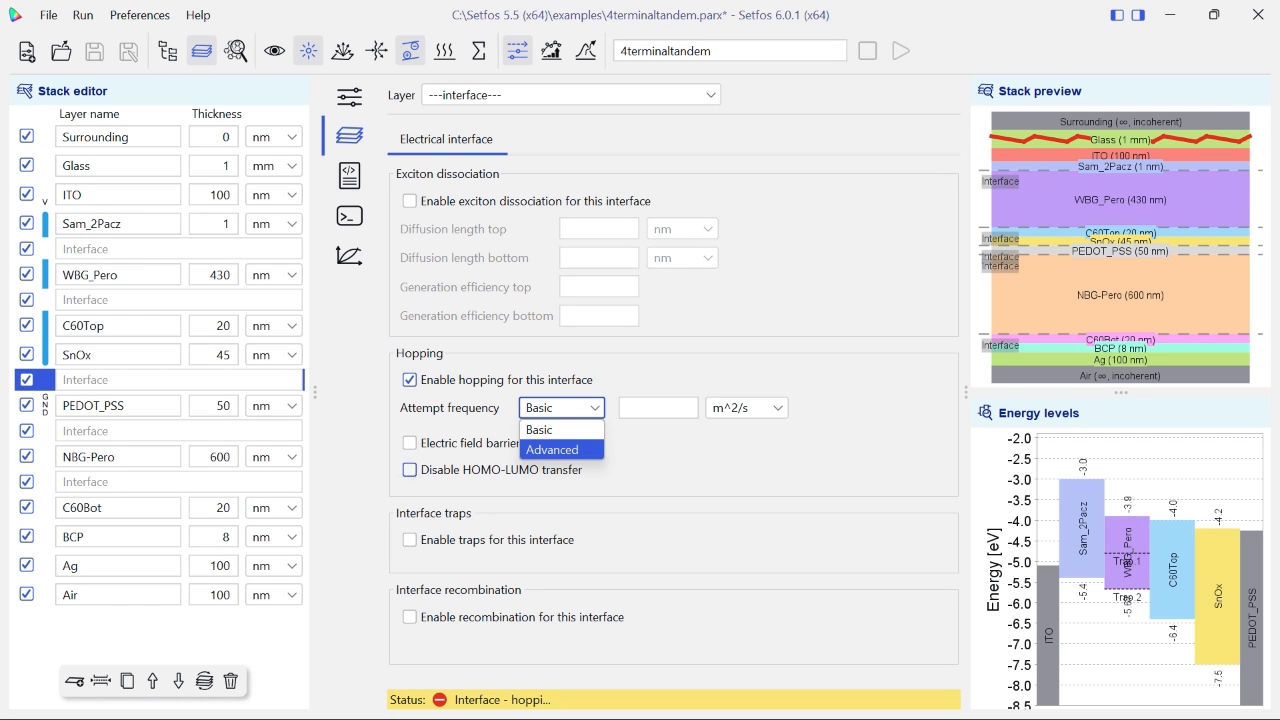
pyautogui.click(552, 450)
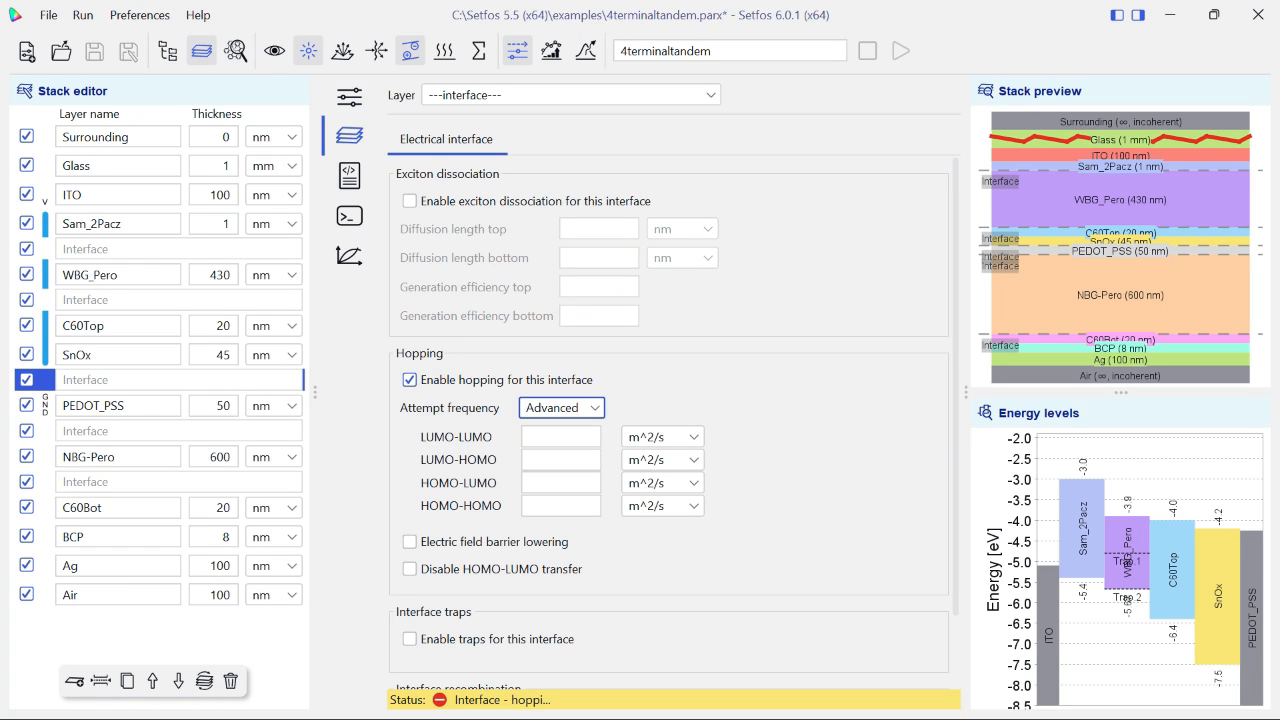
# Set the LUMO-LUMO, HOMO-LUMO and HOMO-HOMO attempt frequencies to 1E-20 m^2/s and LUMO-HOMO to 1 m^2/s, and enable electric field barrier lowering
pyautogui.click(560, 437)
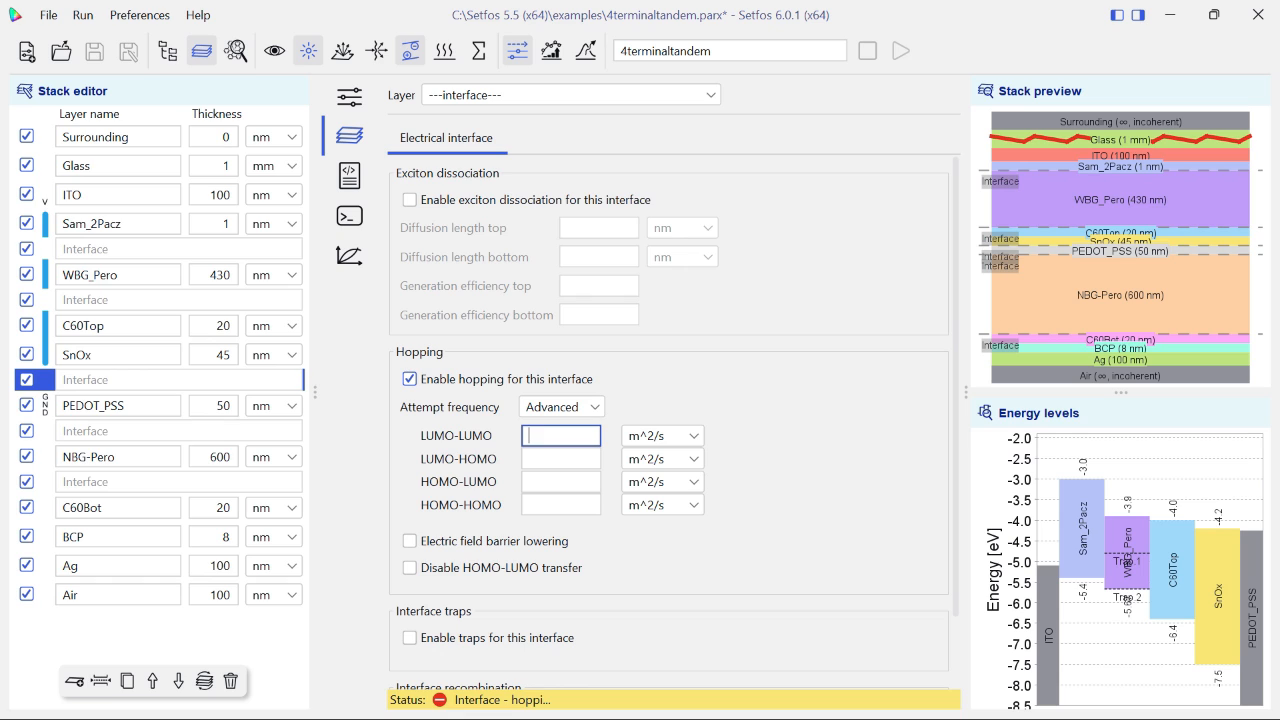
pyautogui.write('1E-20')
pyautogui.press('Tab')
pyautogui.write('1')
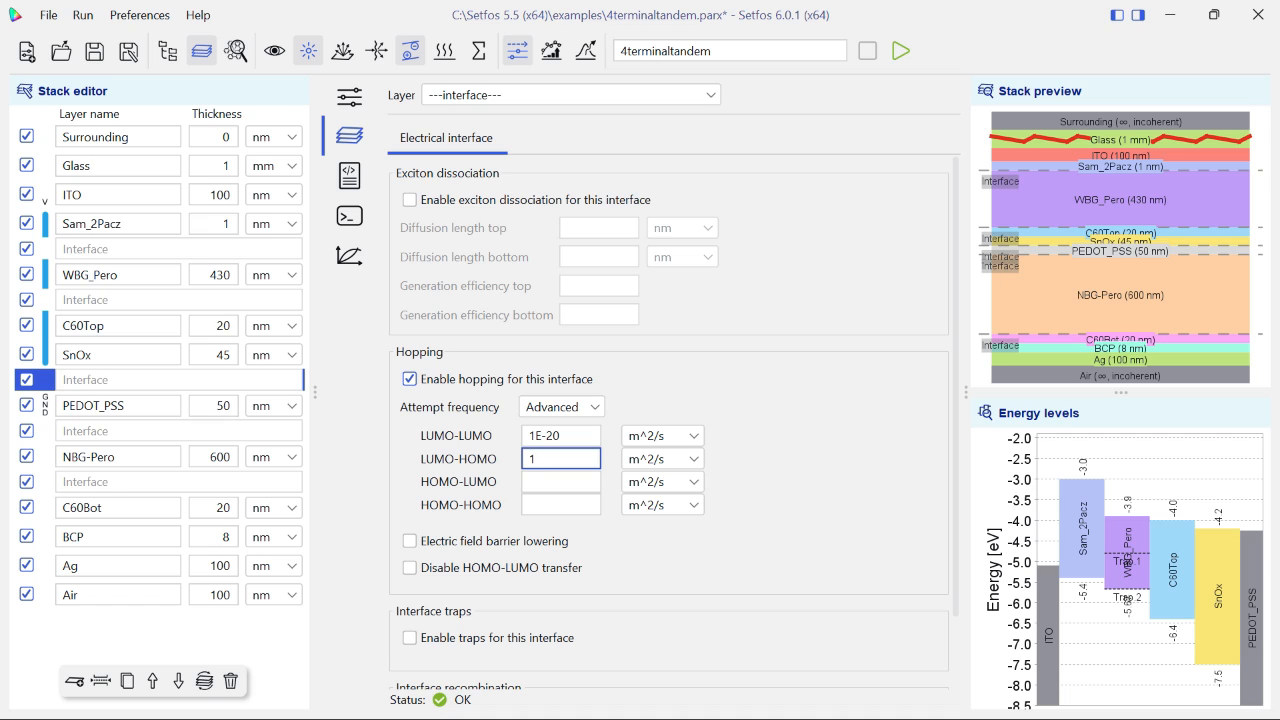
pyautogui.press('Tab')
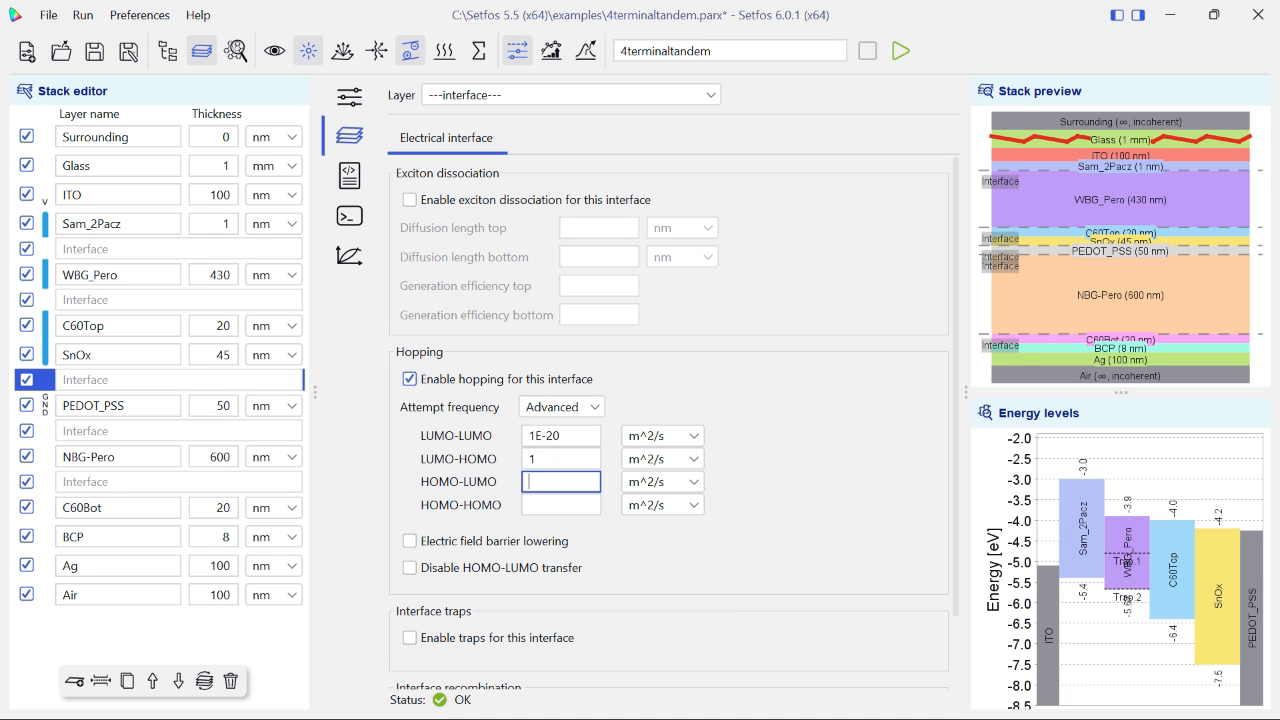
pyautogui.write('1E-20')
pyautogui.press('Tab')
pyautogui.write('1E-20')
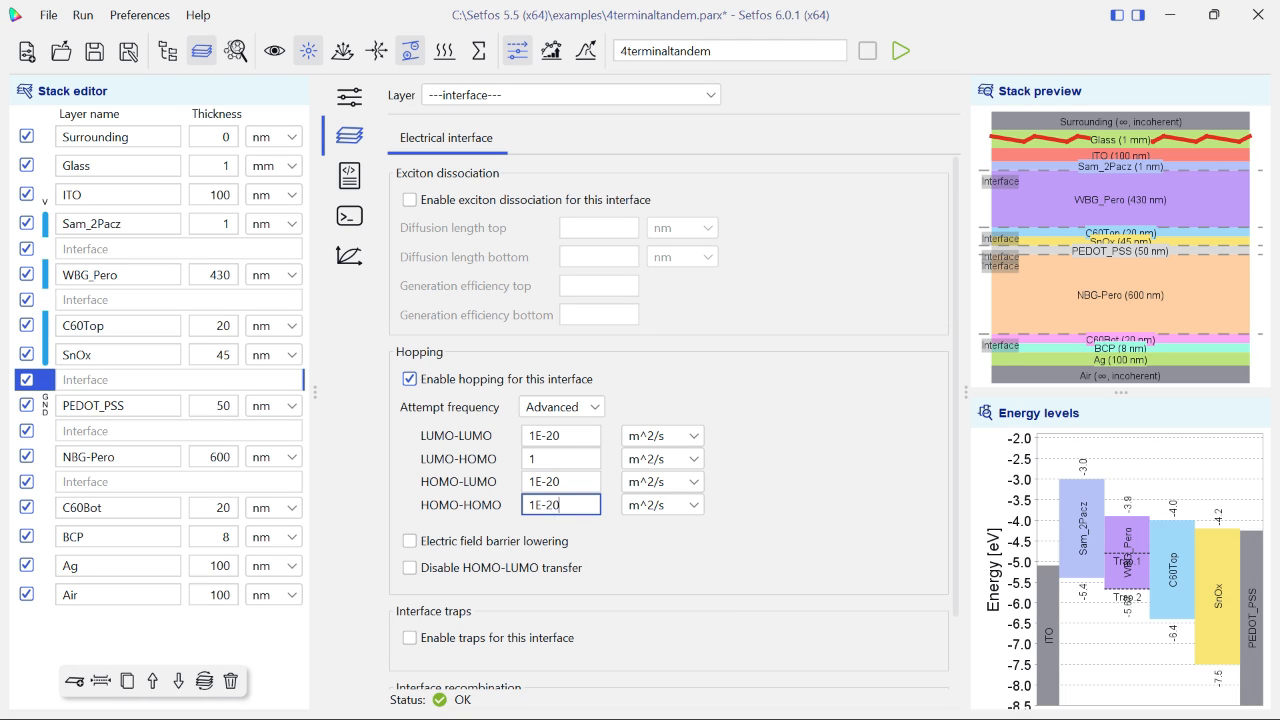
pyautogui.click(409, 540)
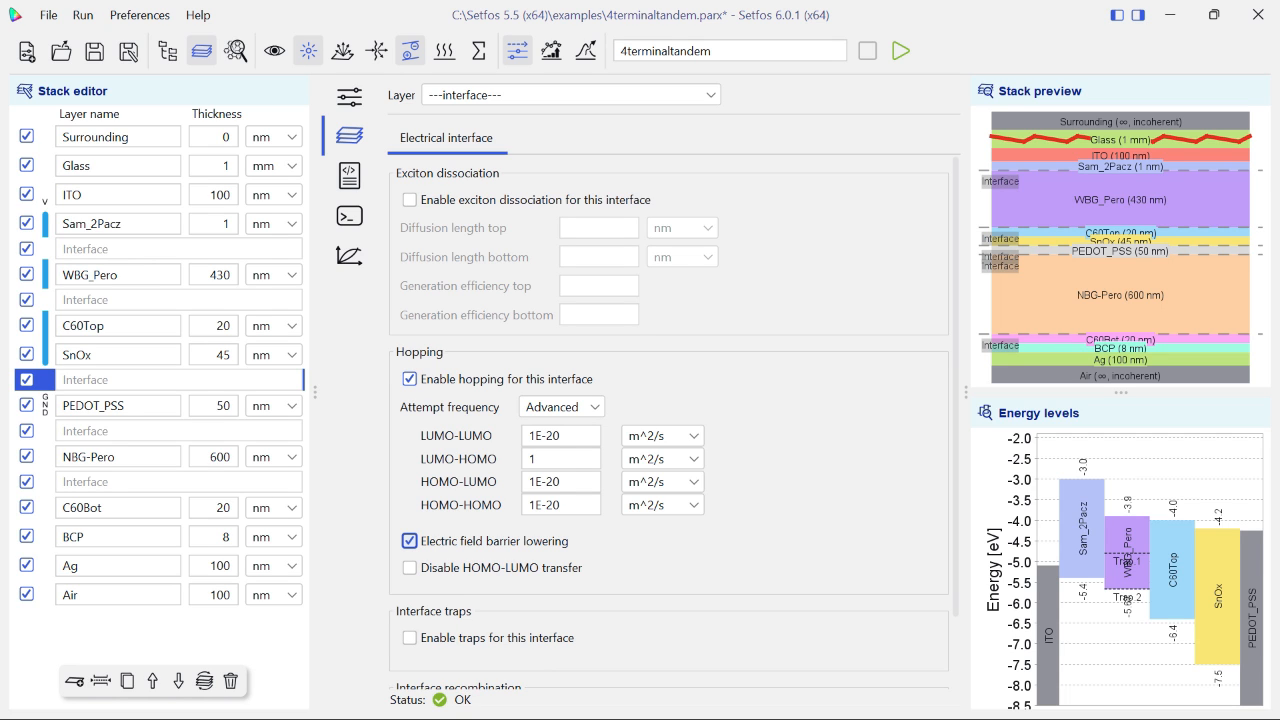
# Enable InterfaceSRH recombination between PEDOT_PSS and NBG-Pero with electron and hole velocities of 1 cm/s and a trap energy offset of 0 eV
pyautogui.click(178, 431)
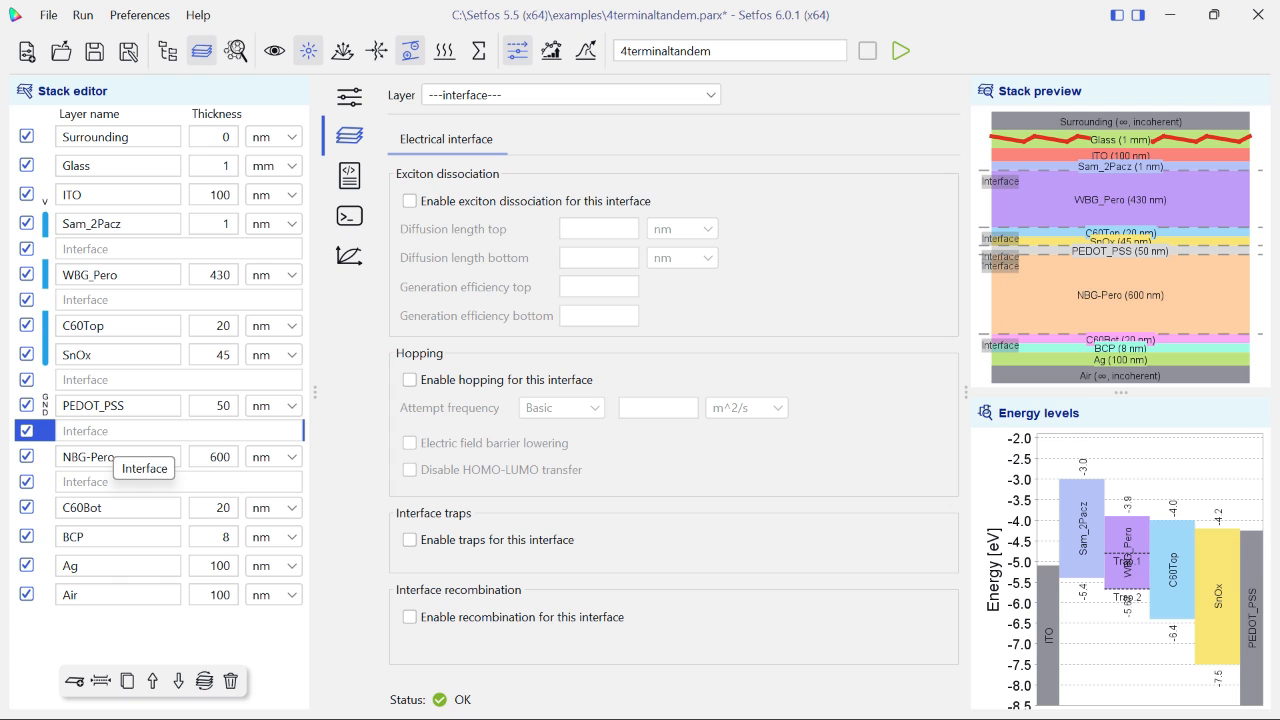
pyautogui.click(409, 617)
pyautogui.scroll(-3, 409, 617)
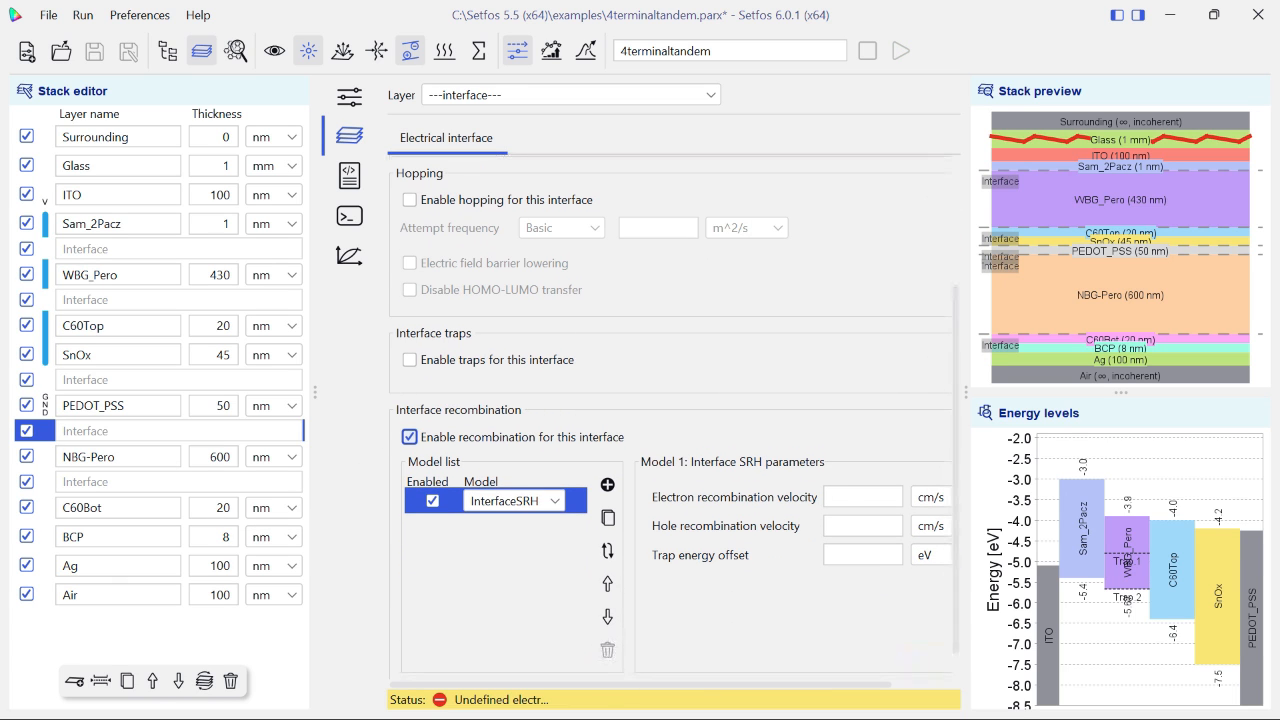
pyautogui.click(862, 496)
pyautogui.write('1')
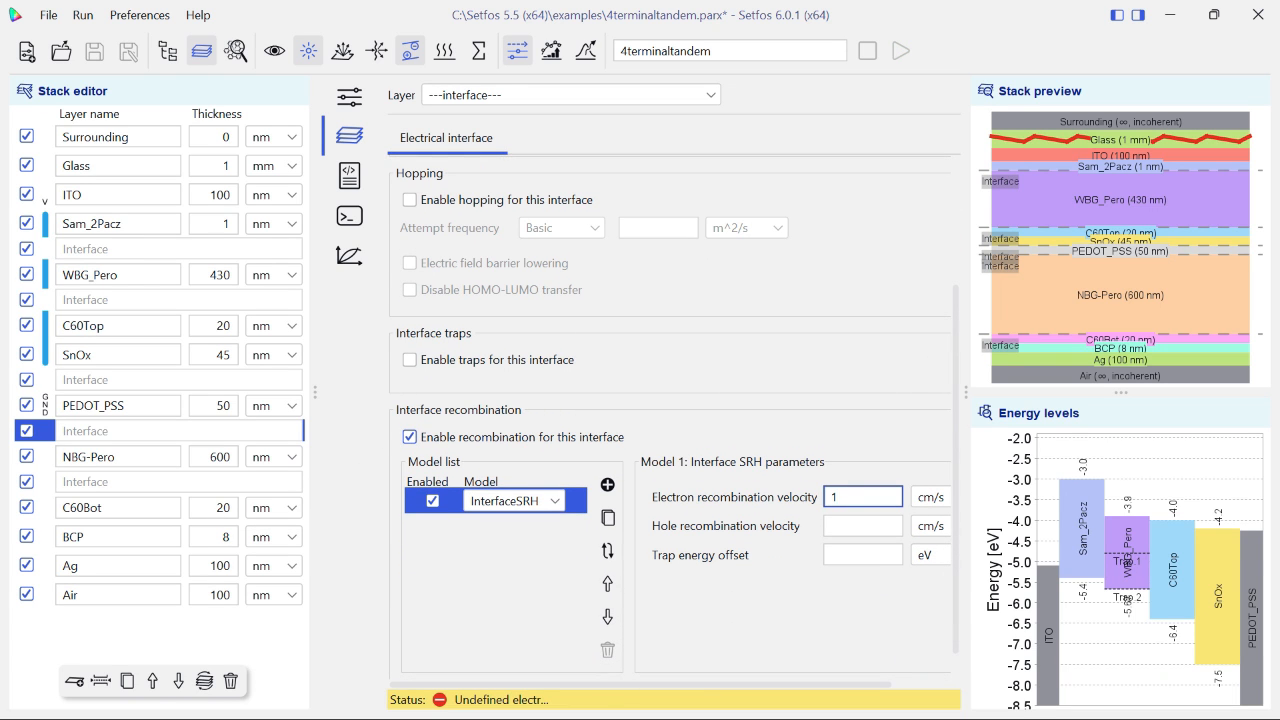
pyautogui.press('Tab')
pyautogui.write('1')
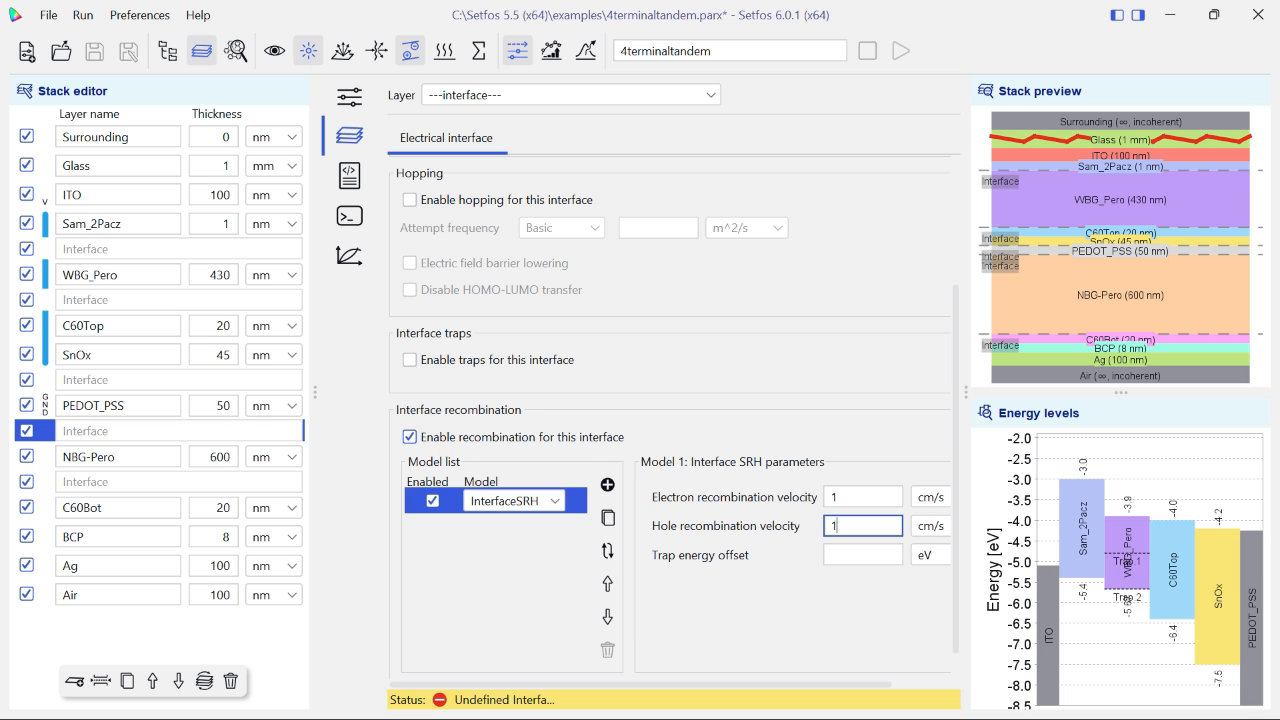
pyautogui.press('Tab')
pyautogui.write('0')
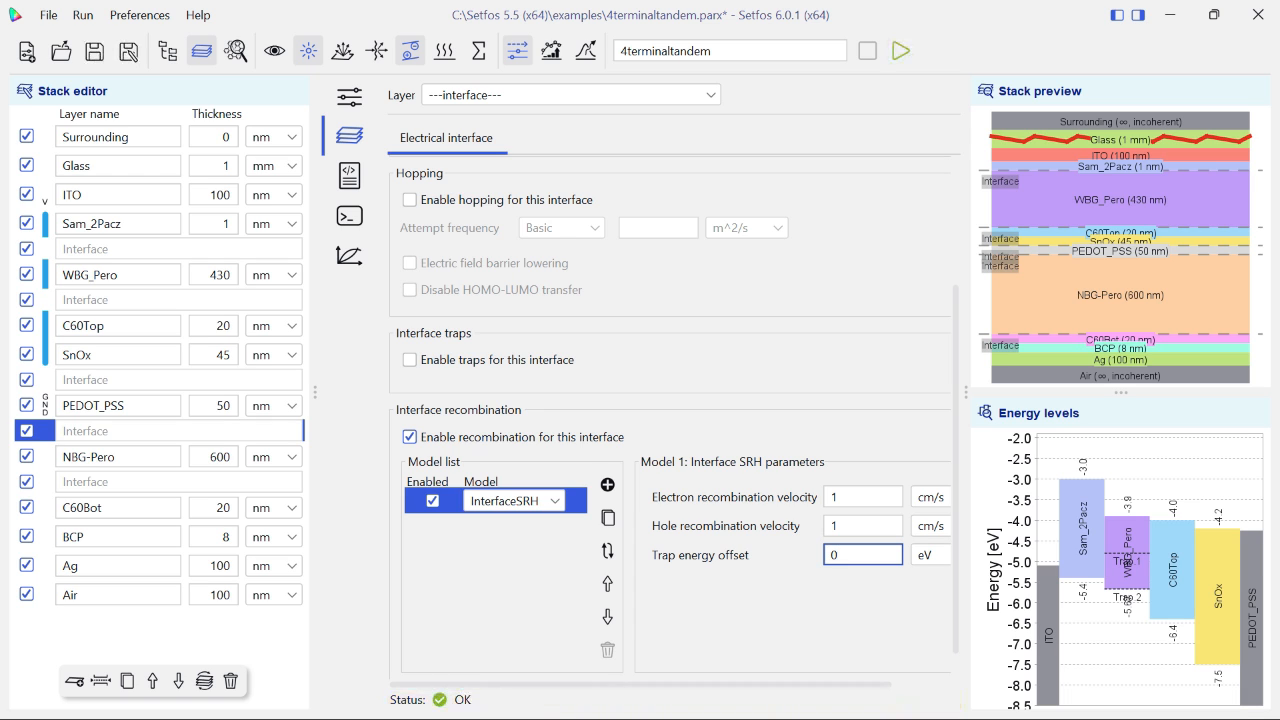
# Enable InterfaceSRH recombination between NBG-Pero and C60Bot with electron velocity 7 cm/s, hole velocity 8 cm/s and trap energy offset 0 eV
pyautogui.scroll(3, 409, 380)
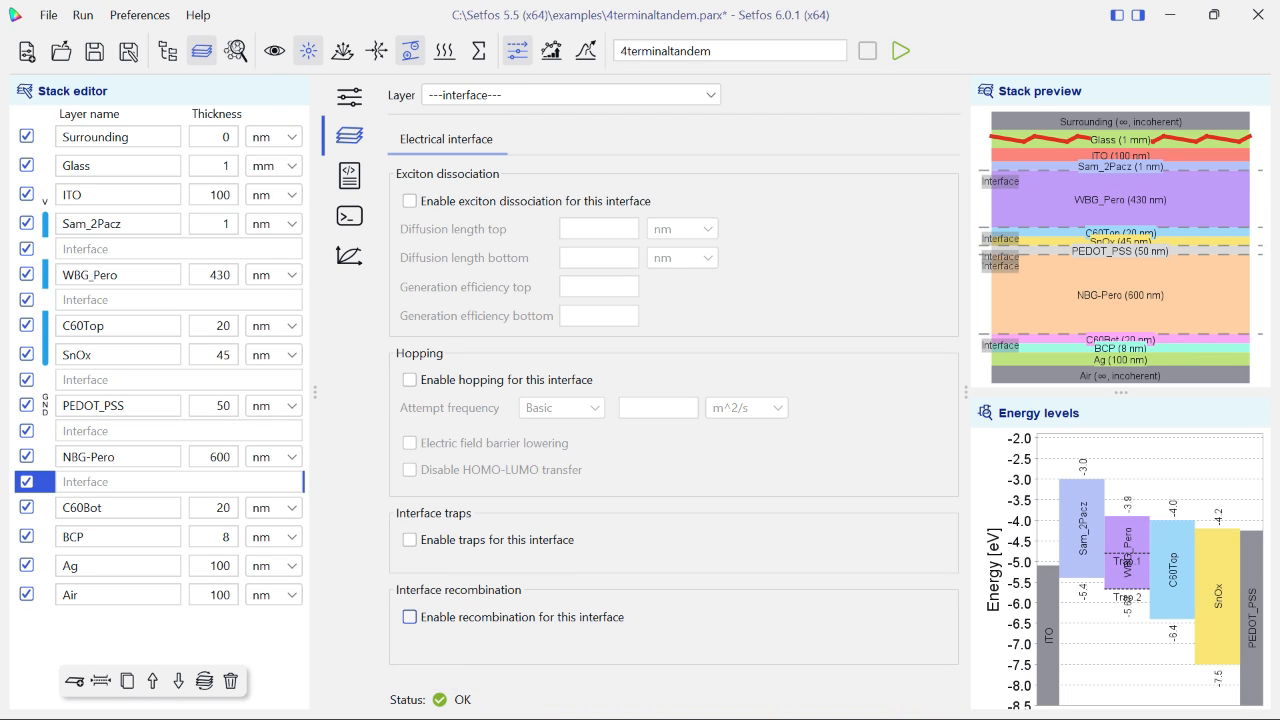
pyautogui.moveTo(956, 360); pyautogui.dragTo(956, 520)
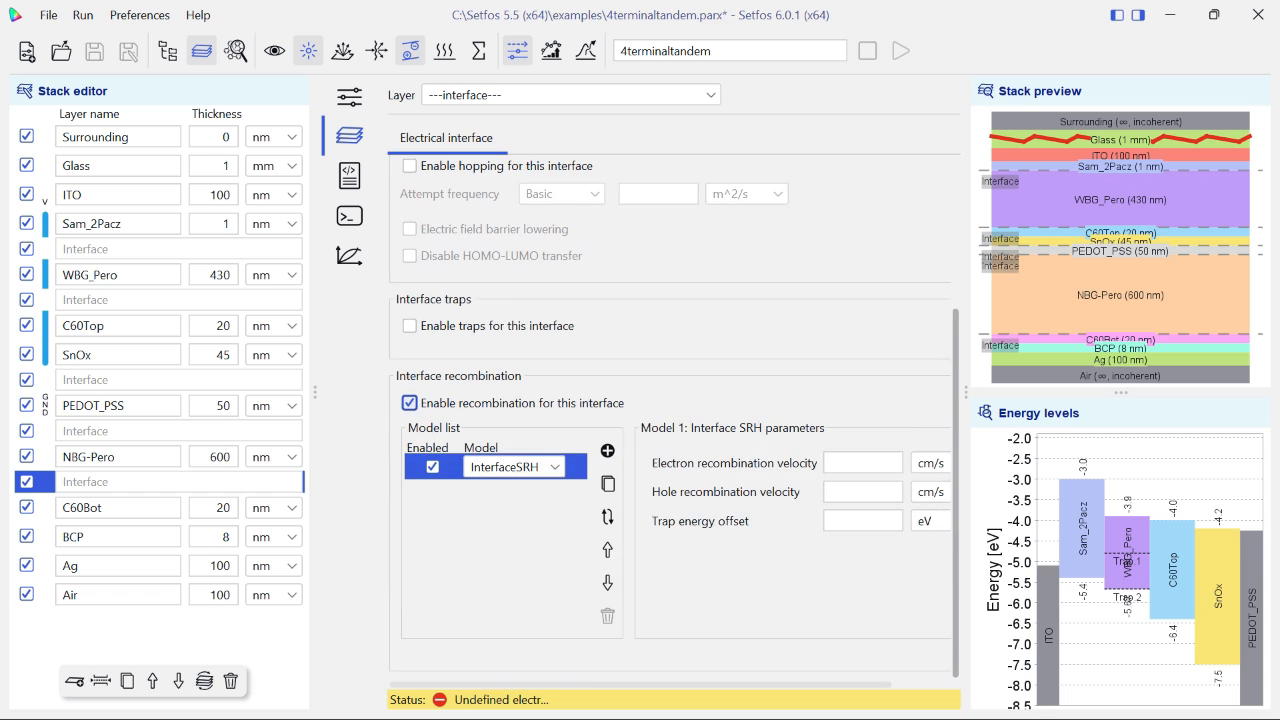
pyautogui.click(863, 463)
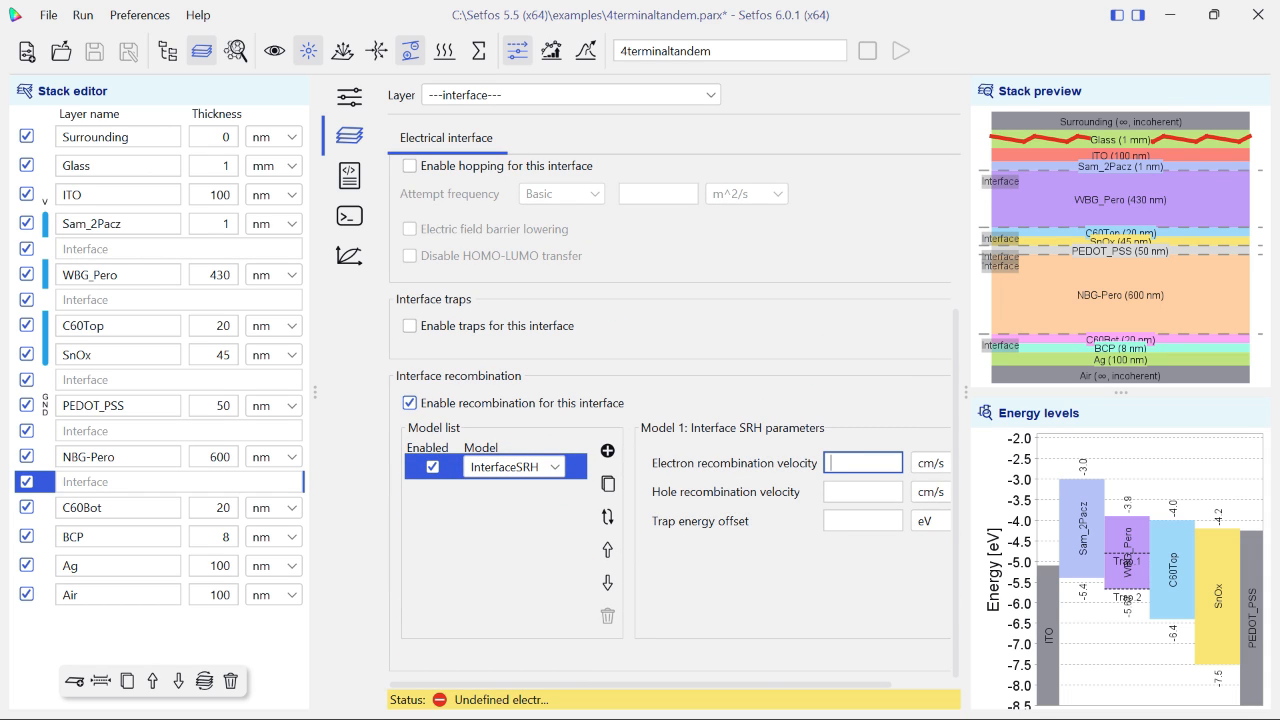
pyautogui.write('7')
pyautogui.press('Tab')
pyautogui.write('8')
pyautogui.press('Tab')
pyautogui.write('0')
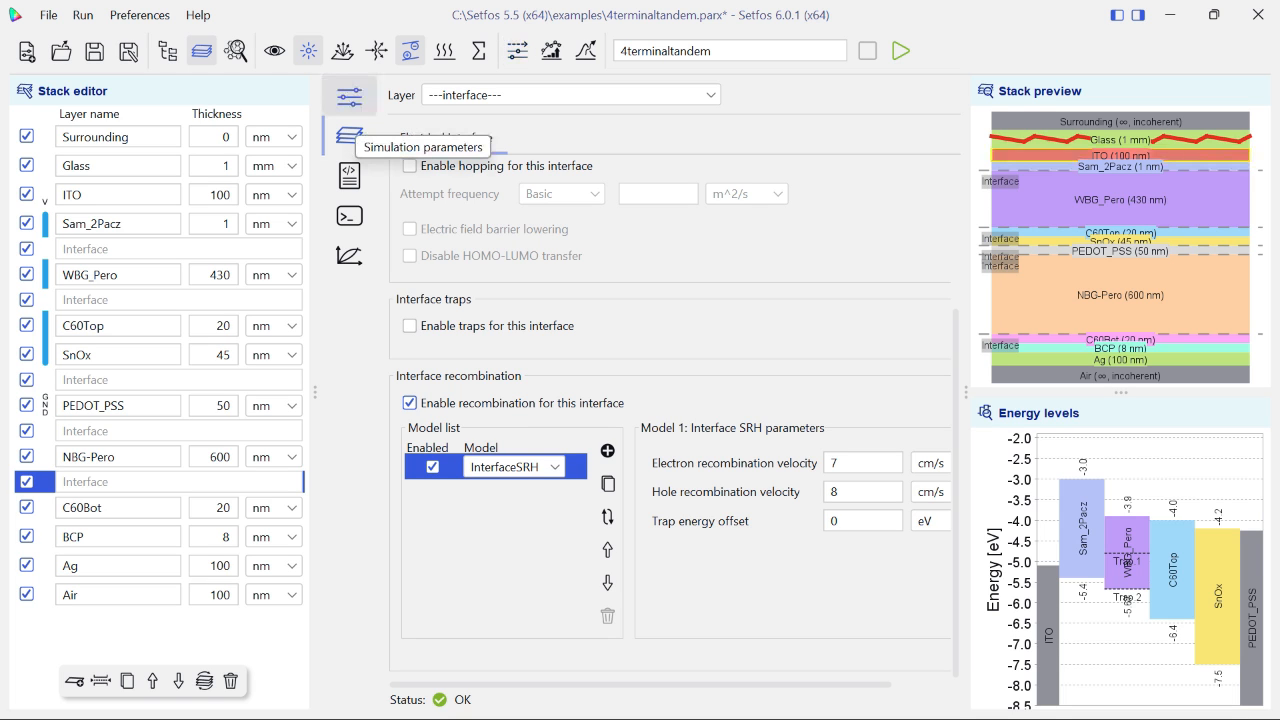
# Open the electro-thermal simulation settings and keep the mode at Steady-state
pyautogui.click(349, 97)
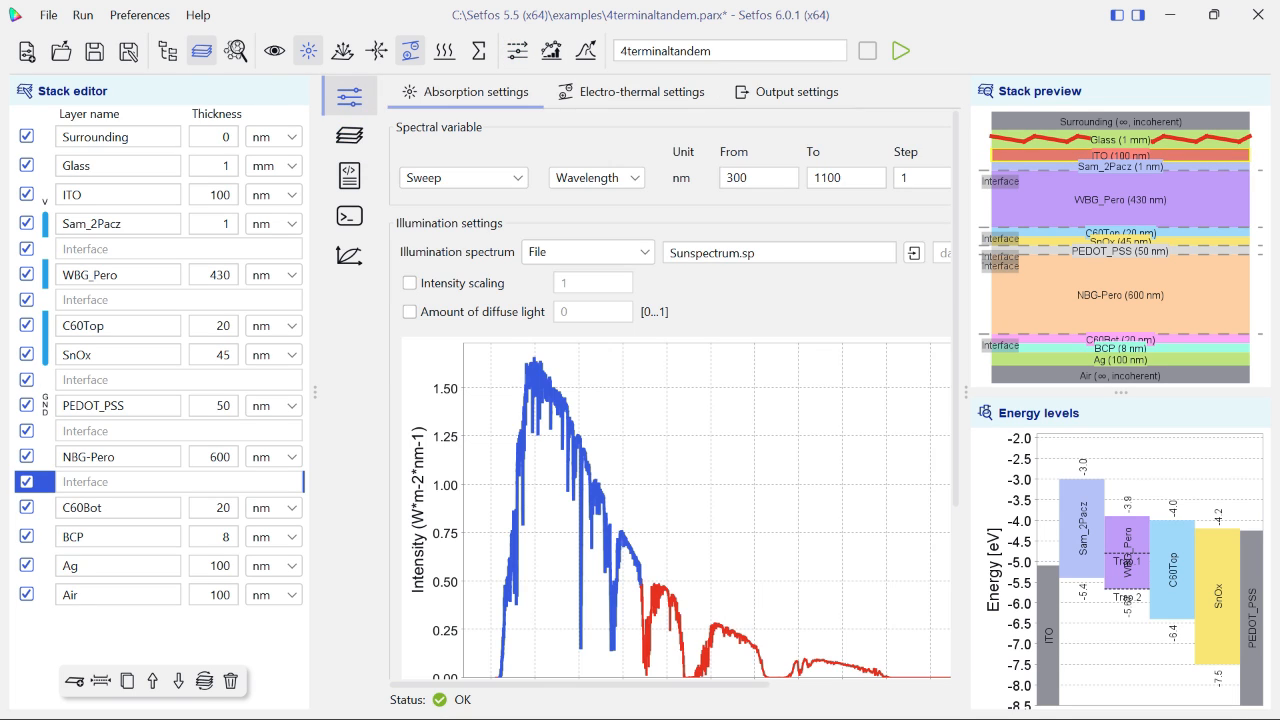
pyautogui.click(641, 91)
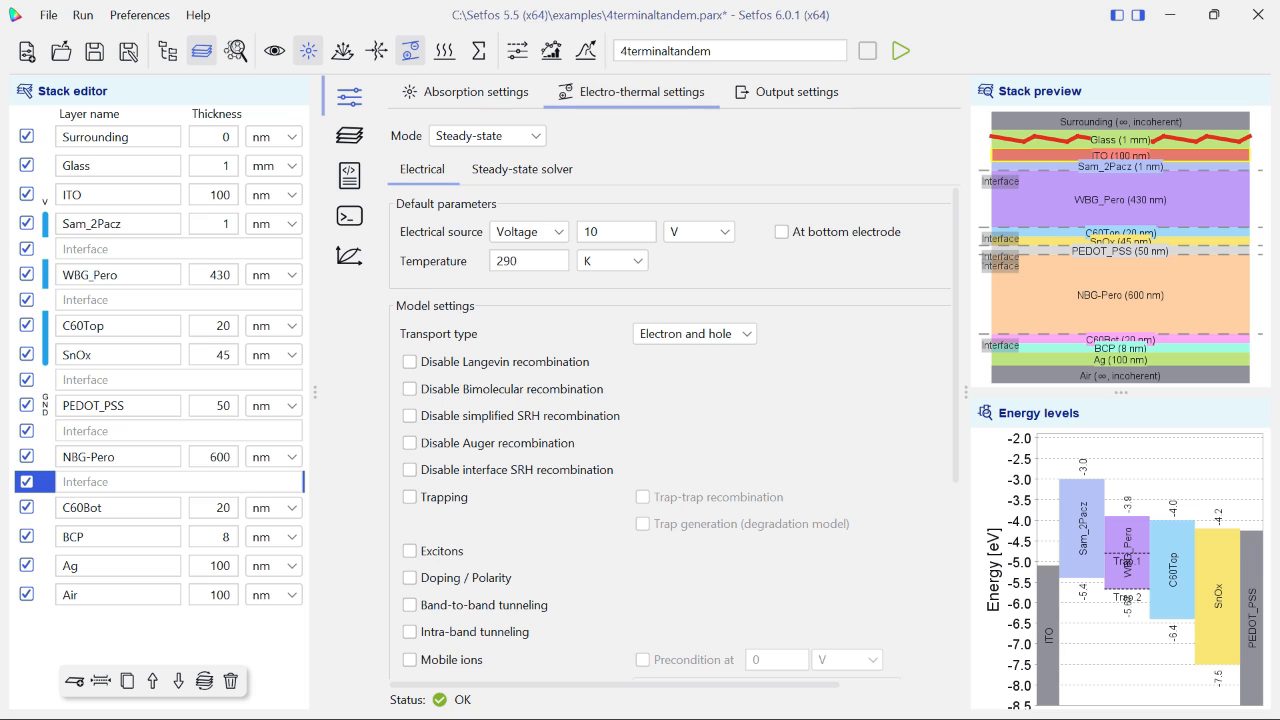
pyautogui.click(487, 135)
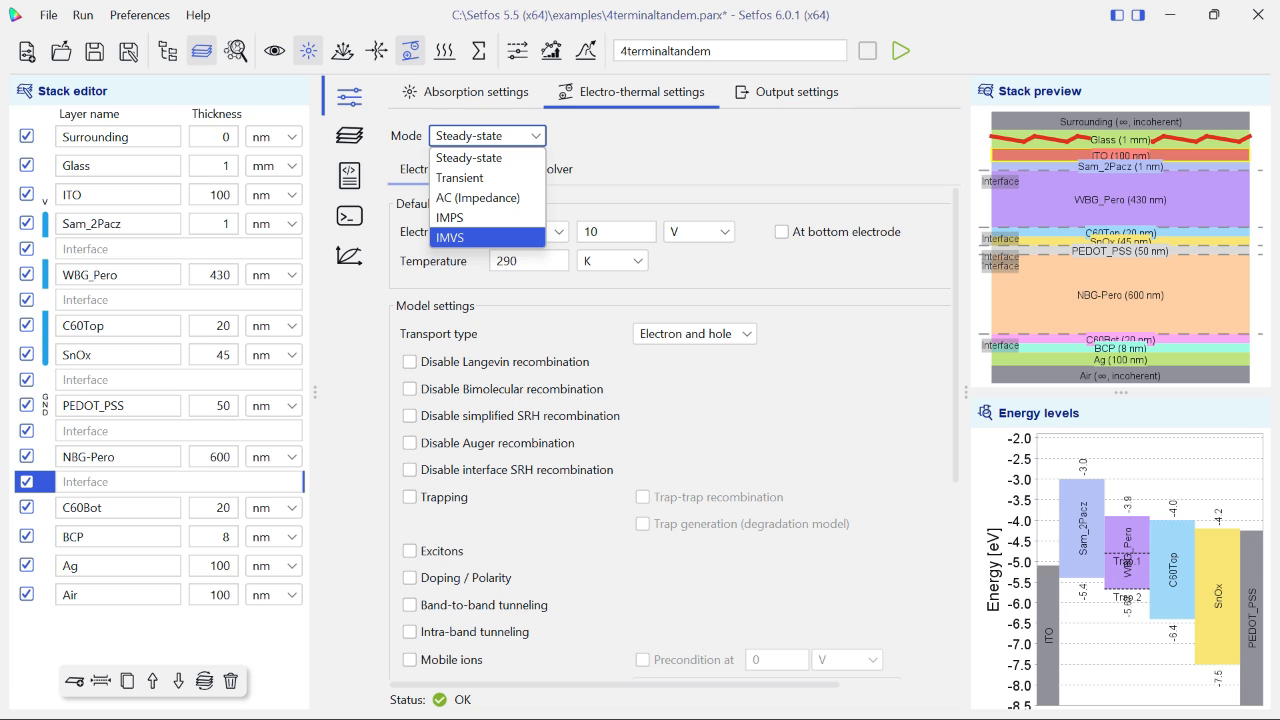
pyautogui.click(487, 137)
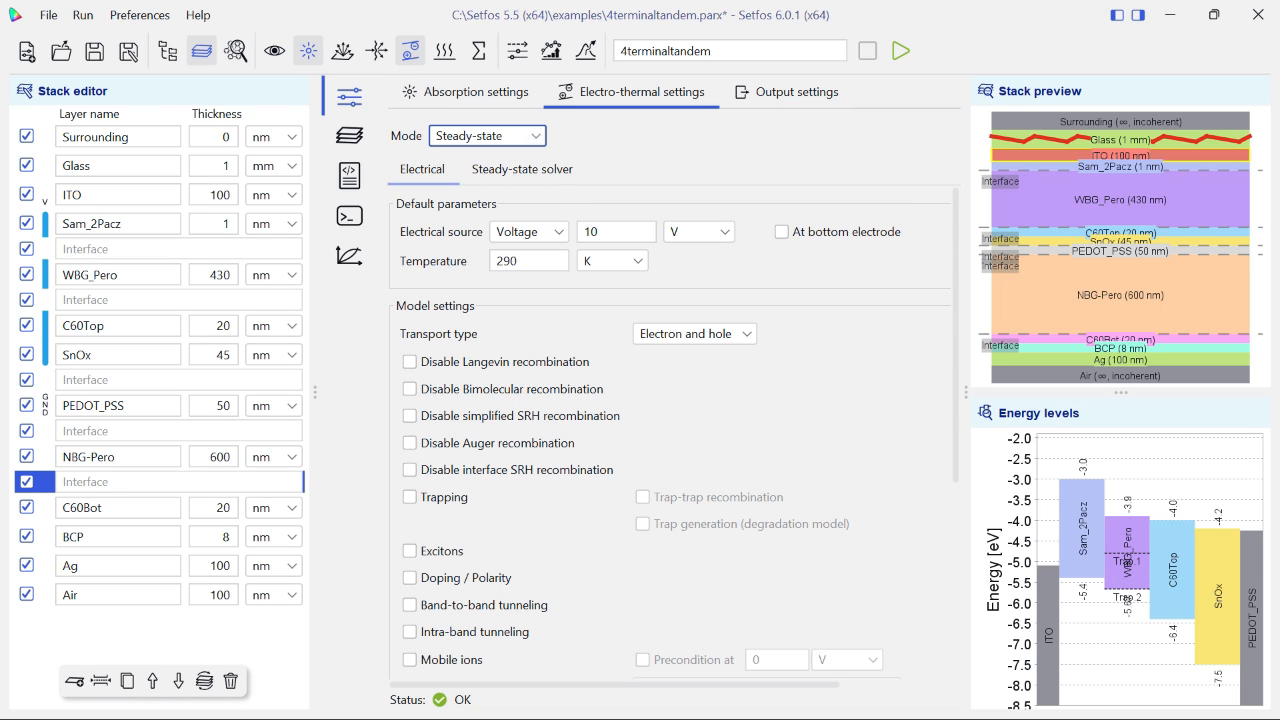
# Use a voltage electrical source of 1.8 V and set the simulation temperature to 300 K
pyautogui.click(529, 232)
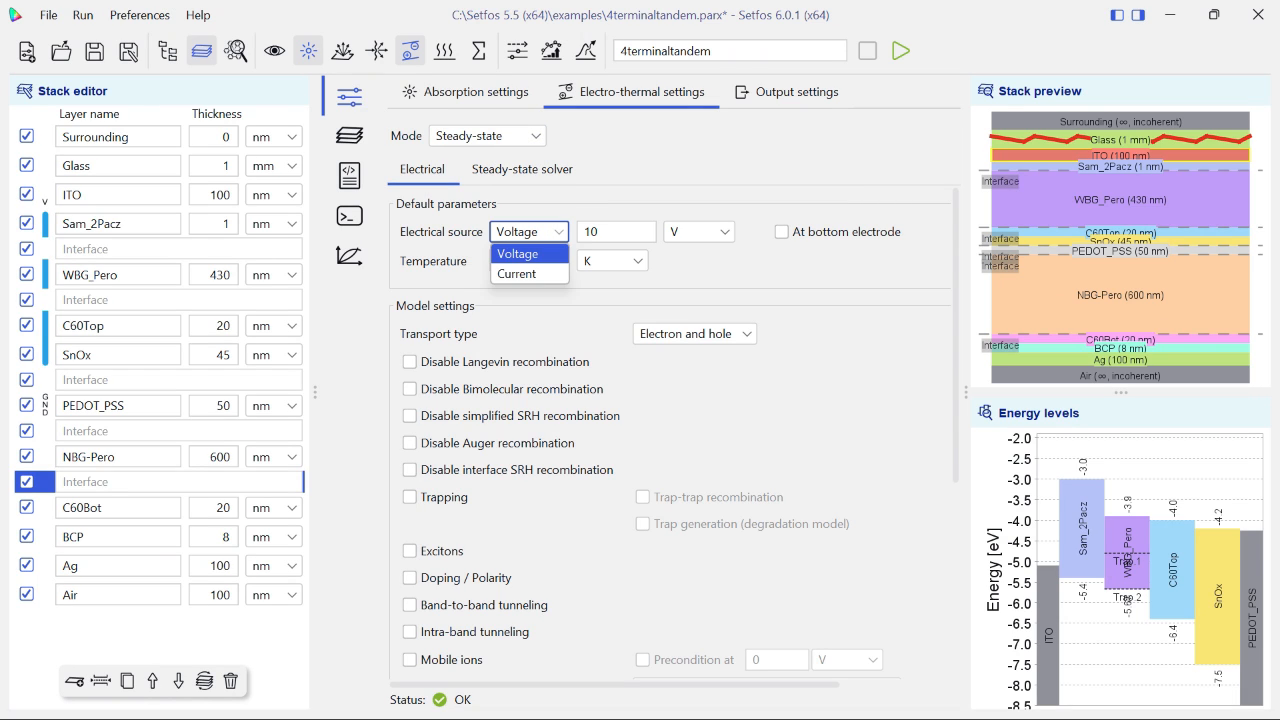
pyautogui.click(529, 254)
pyautogui.doubleClick(598, 232)
pyautogui.press('BackSpace')
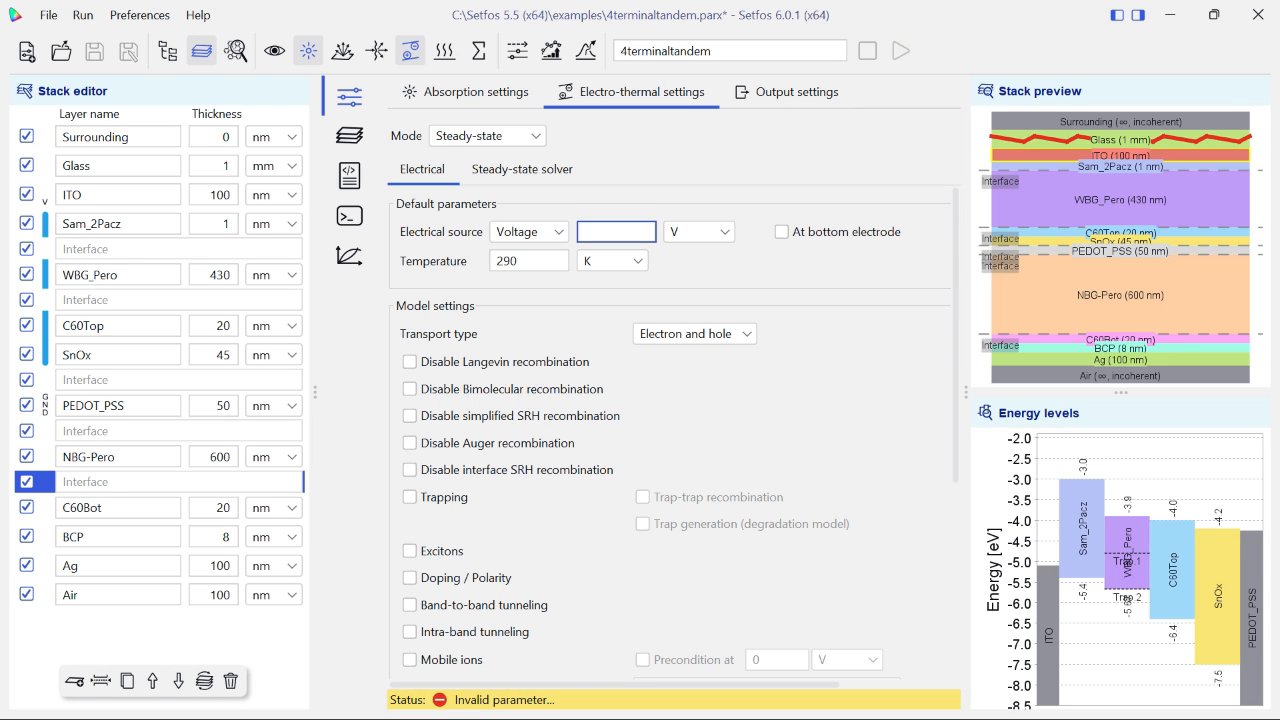
pyautogui.write('1.8')
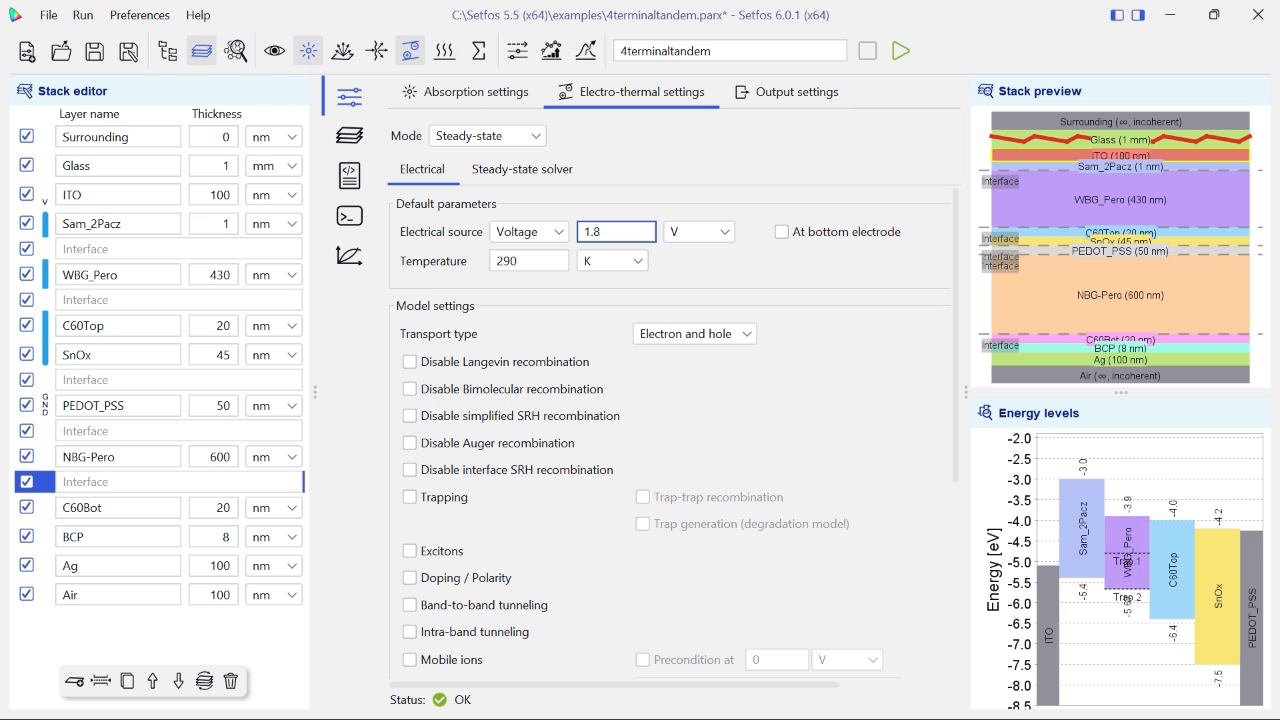
pyautogui.press('Tab')
pyautogui.press('BackSpace')
pyautogui.write('3')
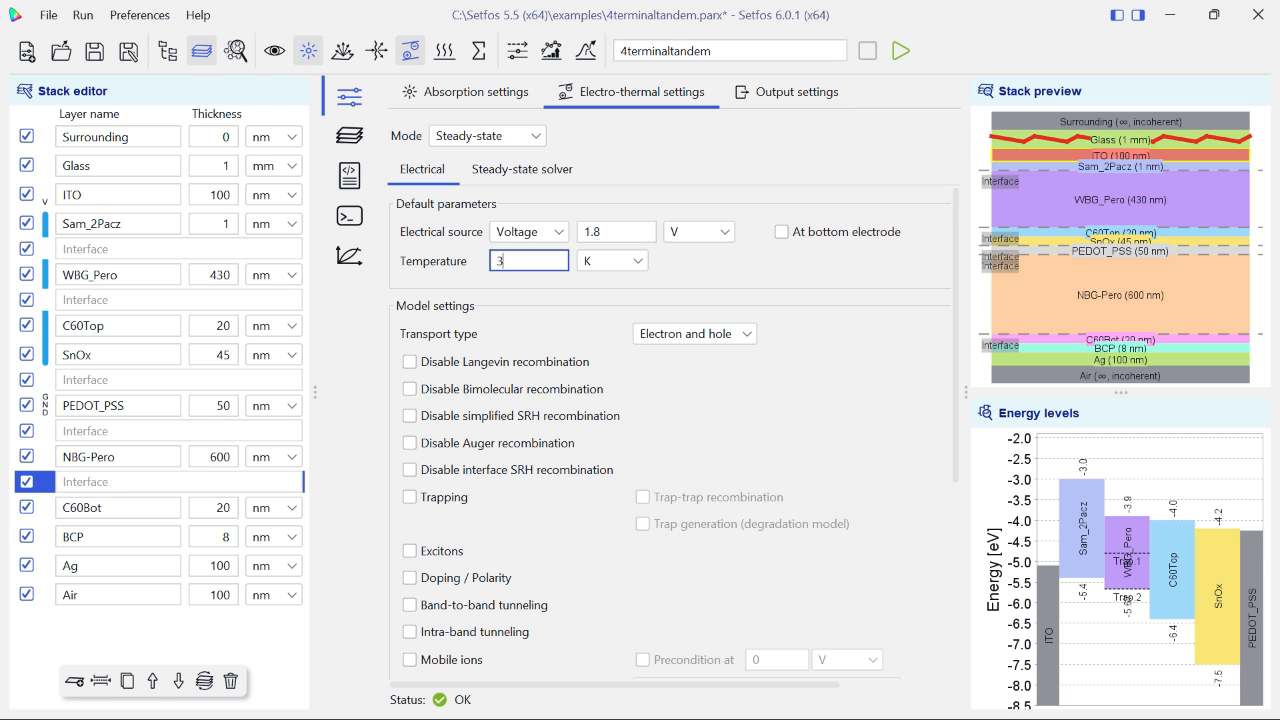
pyautogui.write('00')
# Disable Langevin recombination in the model settings and enable Trapping, Doping / Polarity and Mobile ions
pyautogui.click(409, 361)
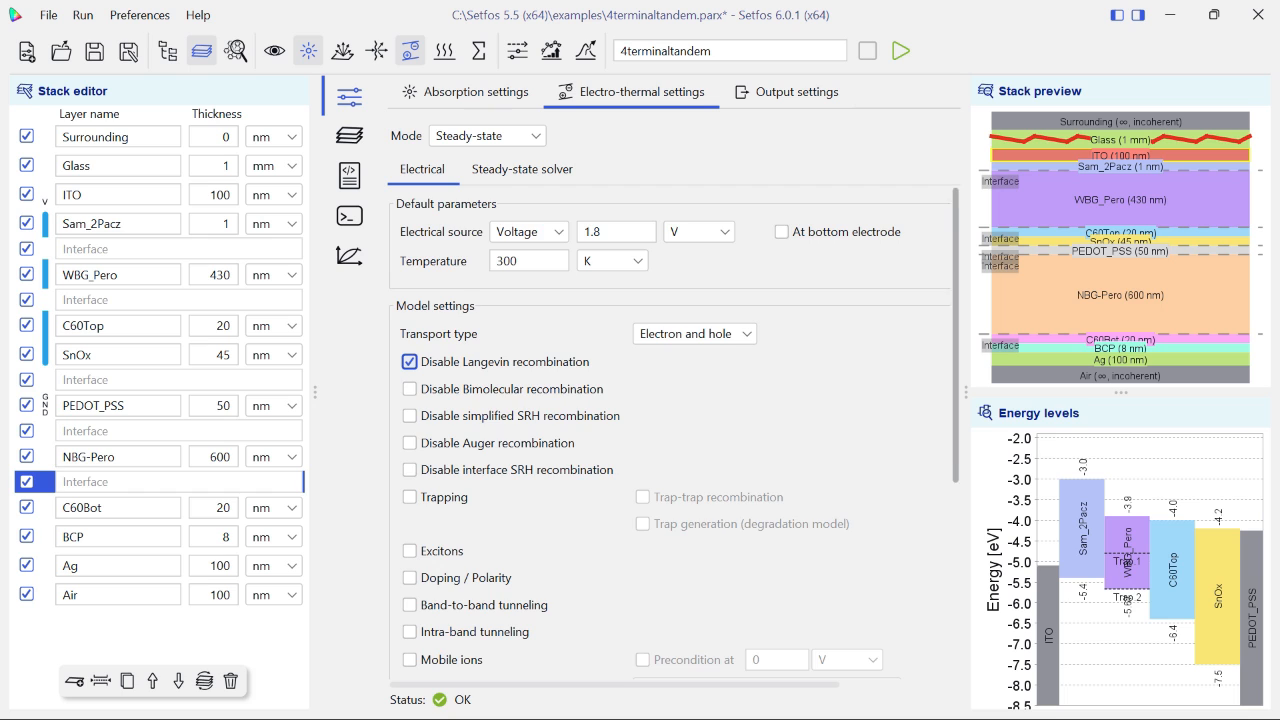
pyautogui.scroll(-2, 409, 361)
pyautogui.scroll(-1, 409, 361)
pyautogui.click(409, 349)
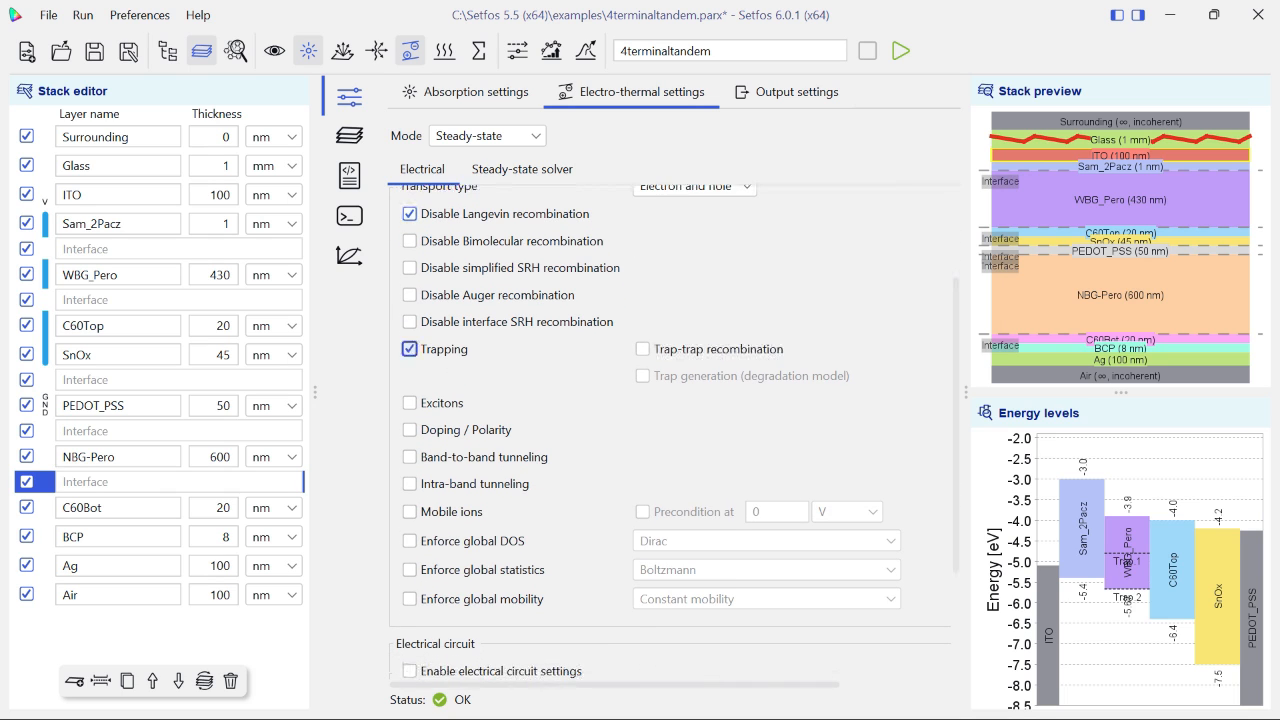
pyautogui.click(409, 429)
pyautogui.click(409, 511)
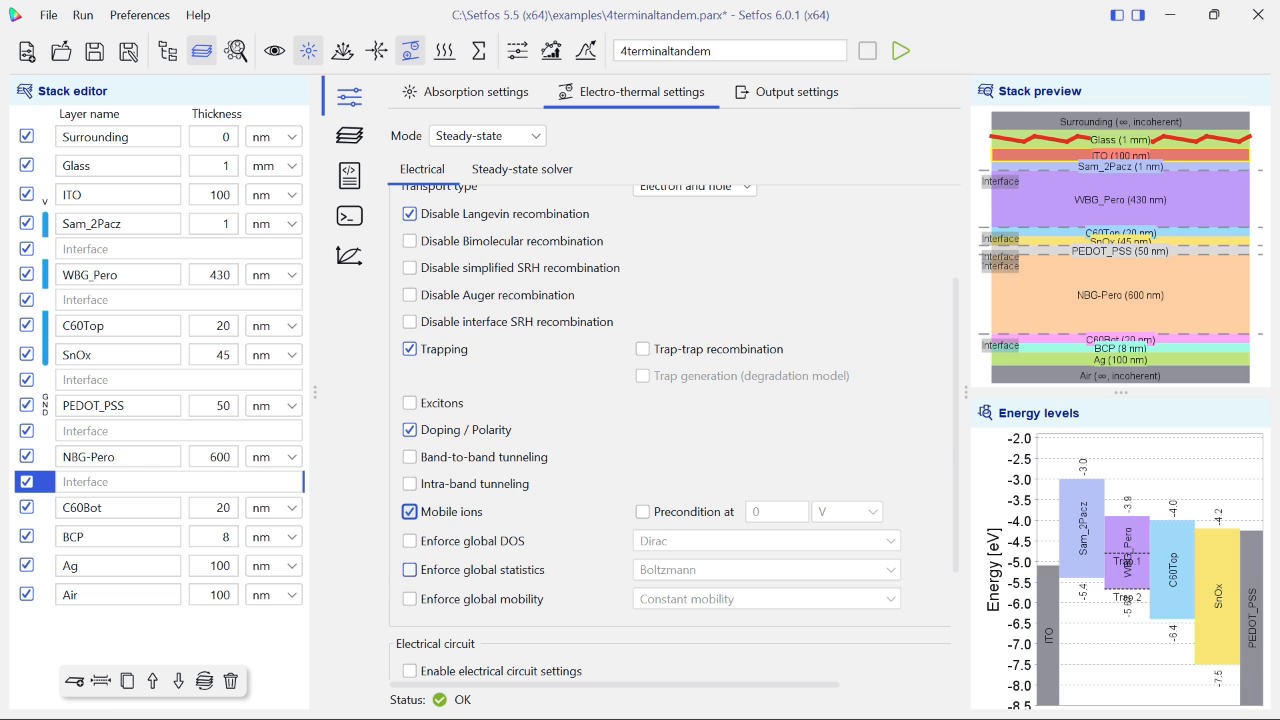
# Enable the electrical circuit settings, keeping the device area at 1 mm^2
pyautogui.scroll(-3, 955, 425)
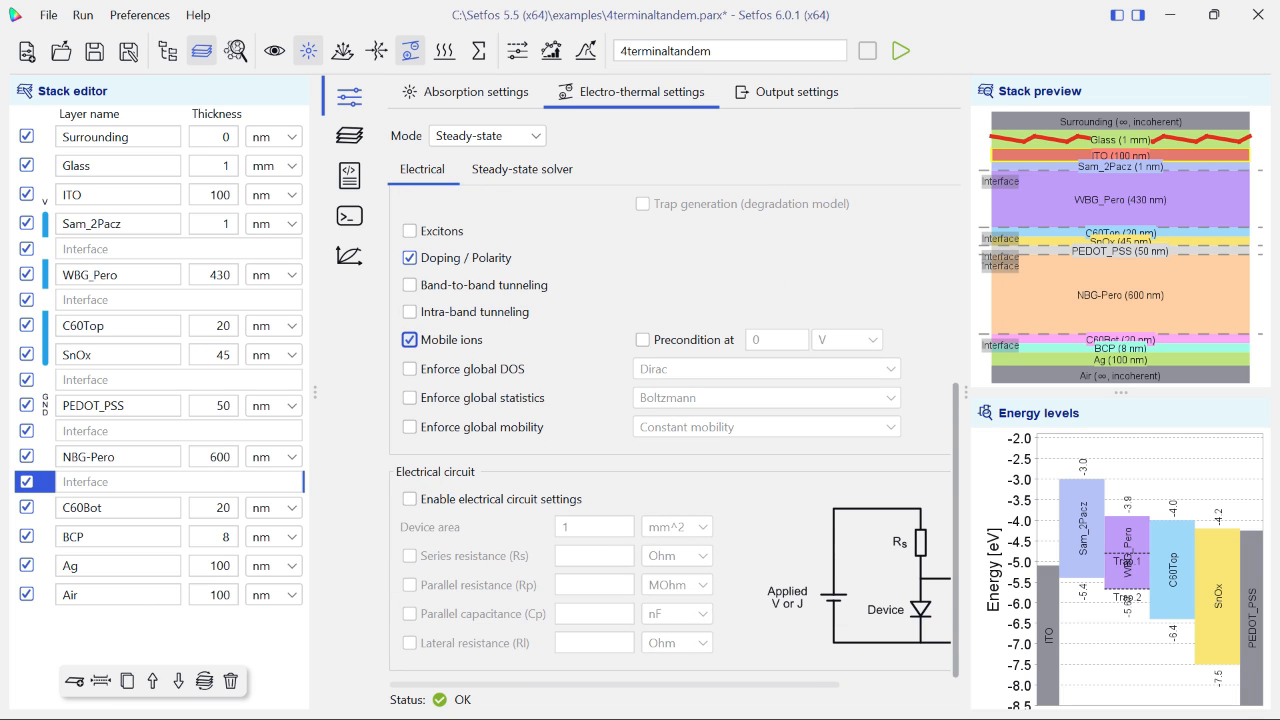
pyautogui.click(410, 499)
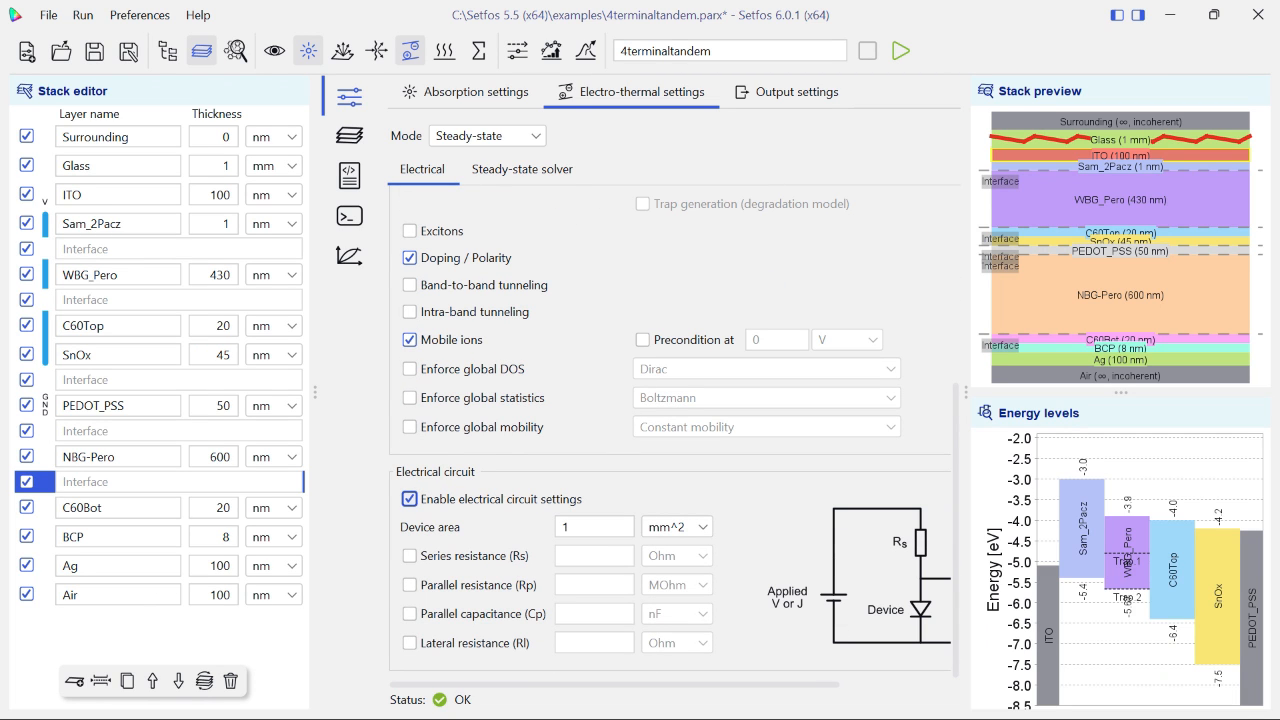
pyautogui.doubleClick(572, 527)
pyautogui.click(580, 527)
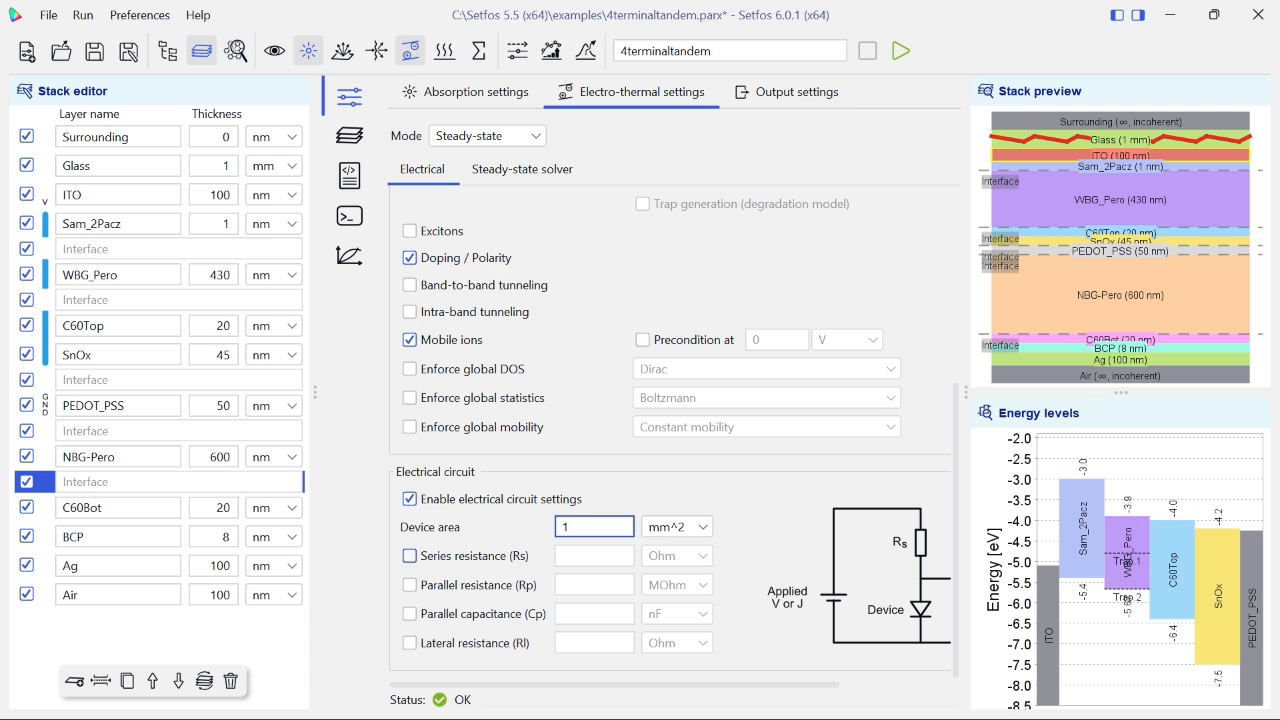
pyautogui.click(678, 527)
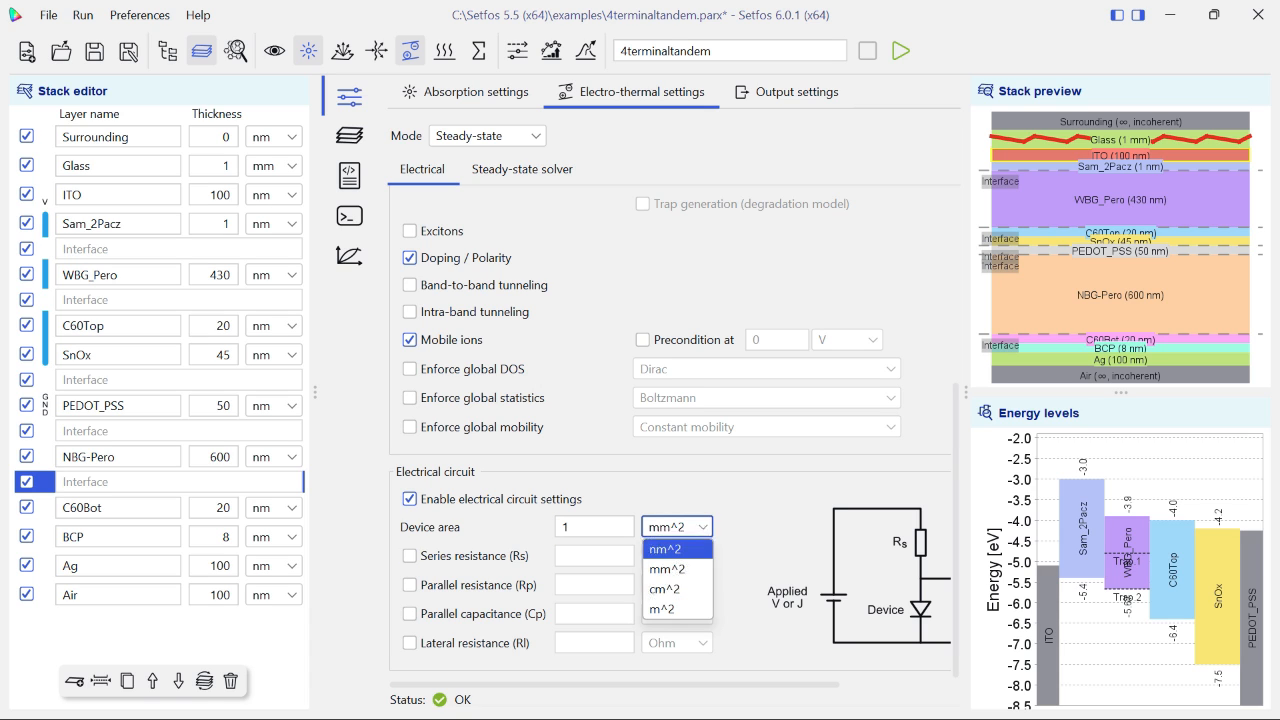
pyautogui.press('Escape')
# Enable the parallel resistance (Rp) in the electrical circuit and set it to 200 kOhm
pyautogui.click(409, 585)
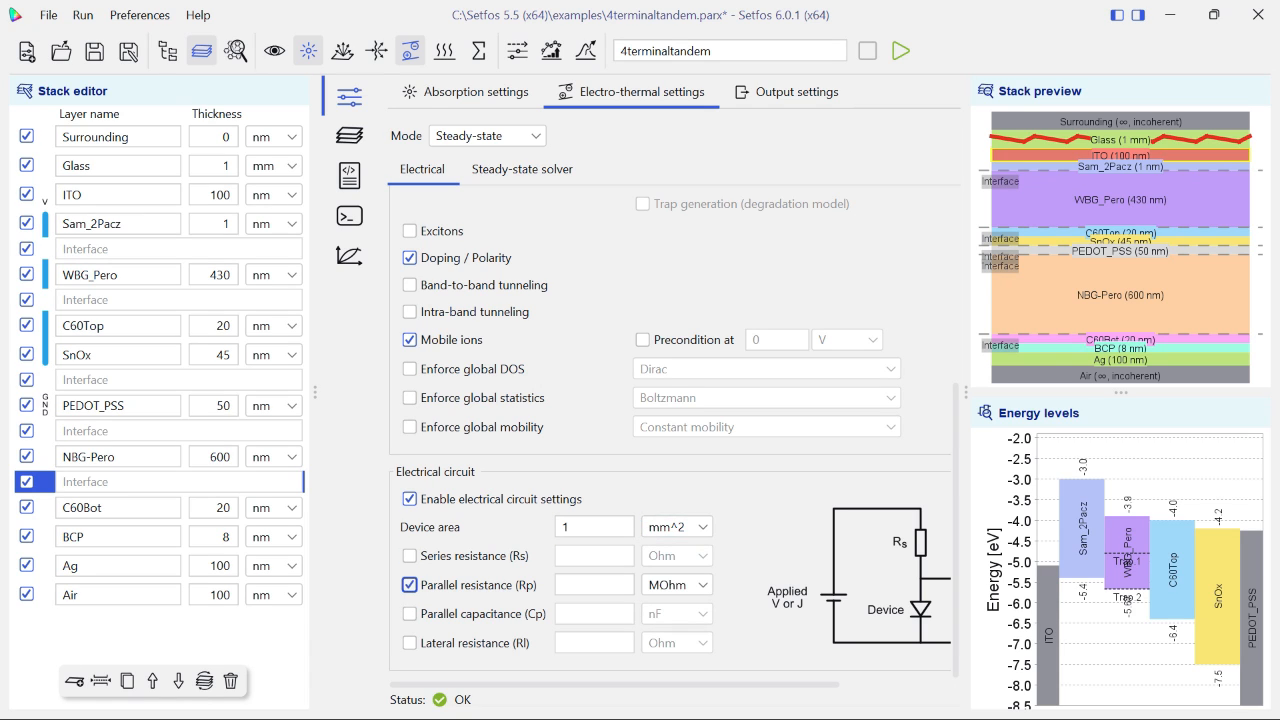
pyautogui.click(602, 585)
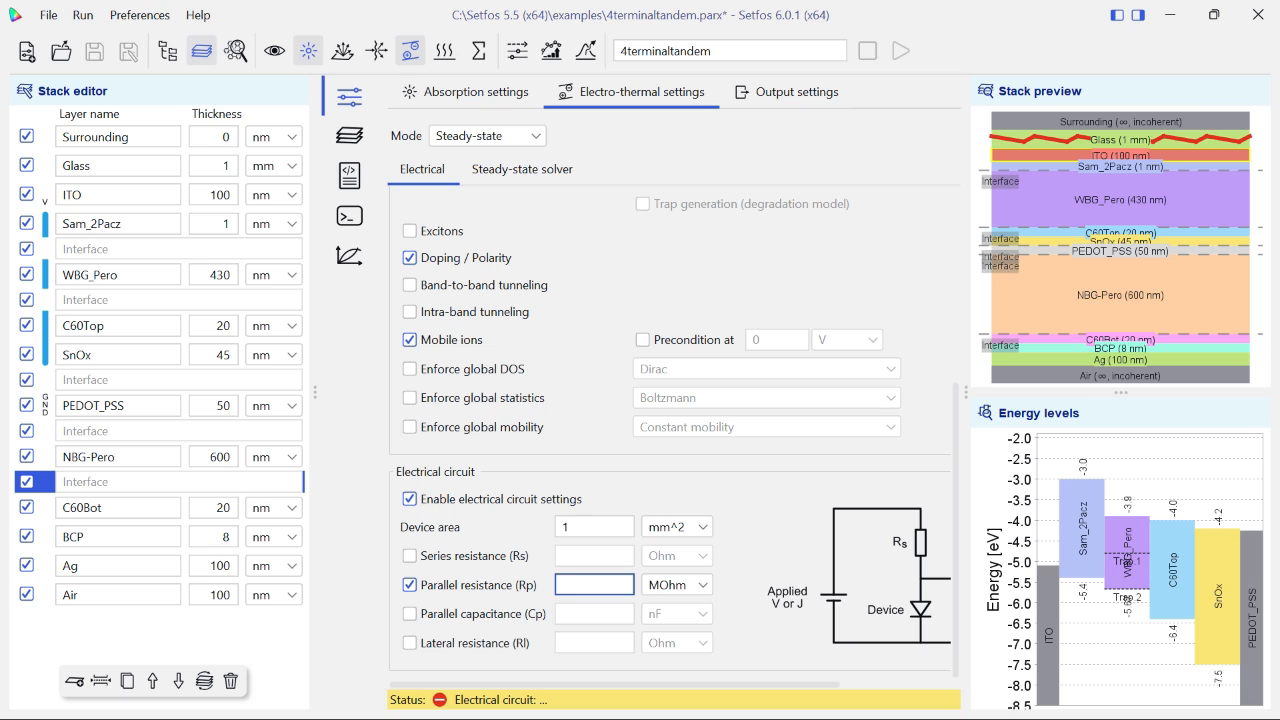
pyautogui.write('200')
pyautogui.click(680, 585)
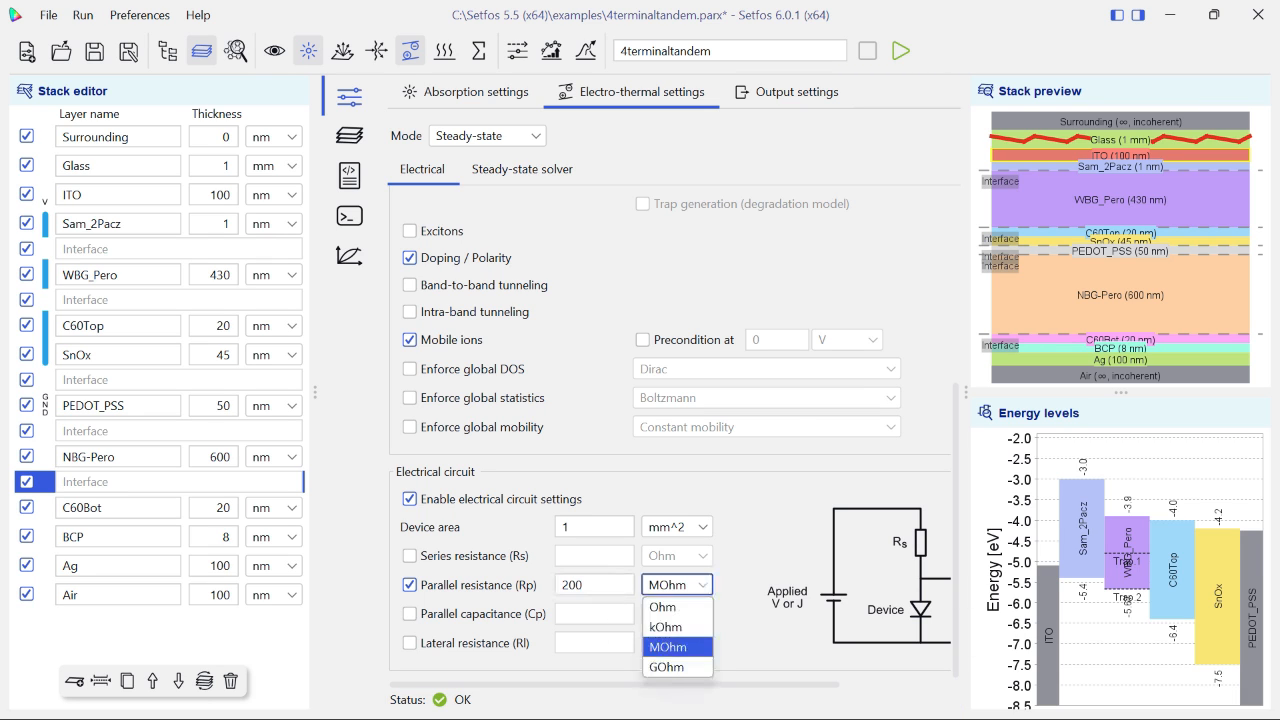
pyautogui.click(678, 627)
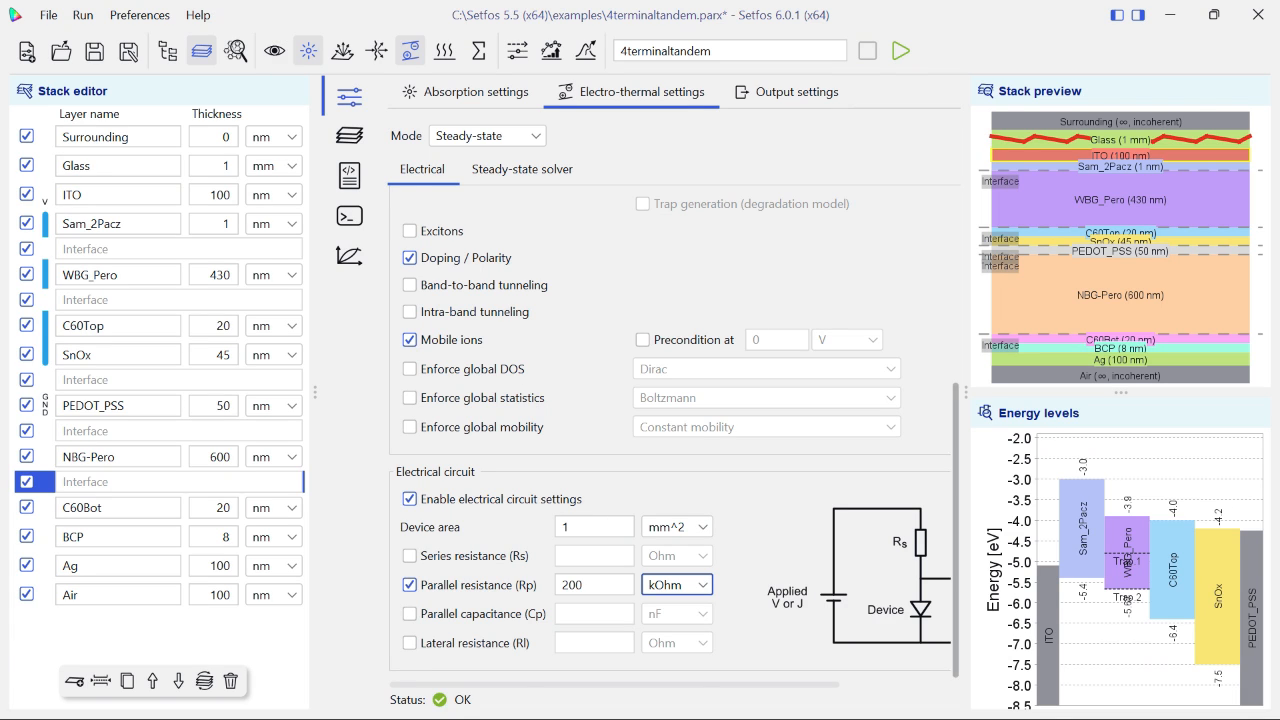
# Check the bulk traps and recombination model of the Sam_2Pacz layer, and review the electro-thermal model settings again
pyautogui.scroll(3, 670, 420)
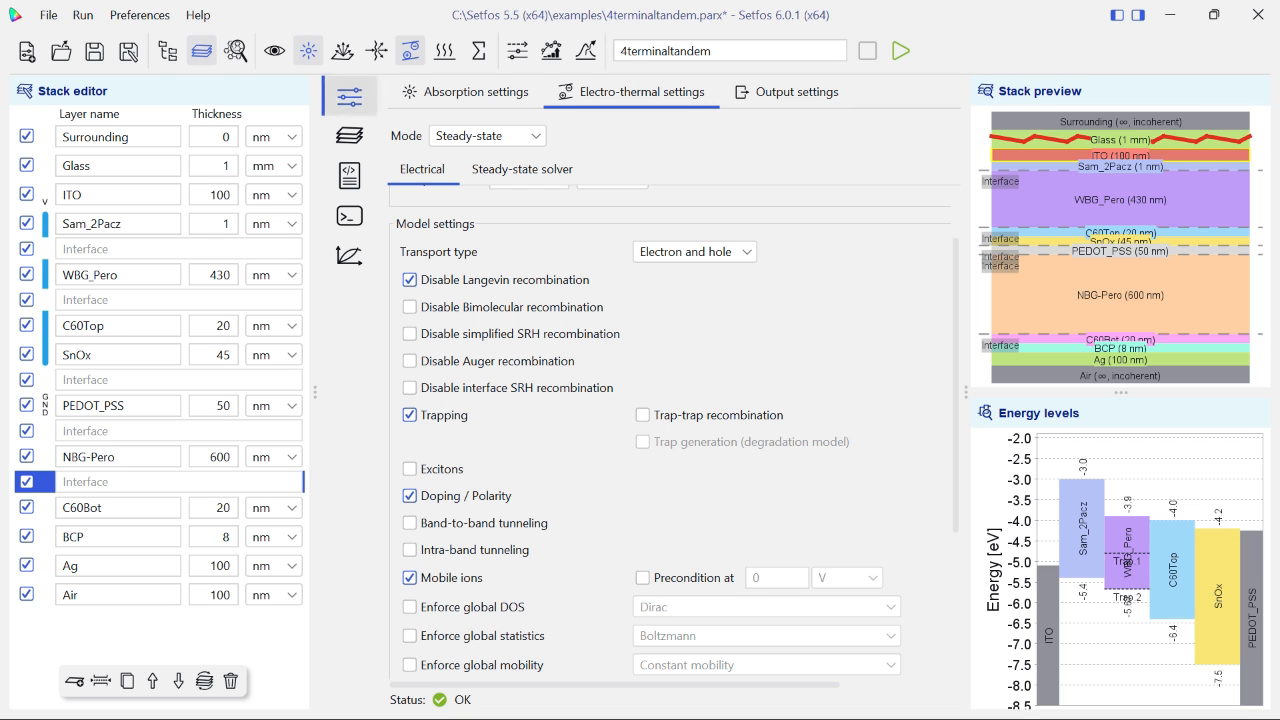
pyautogui.click(466, 92)
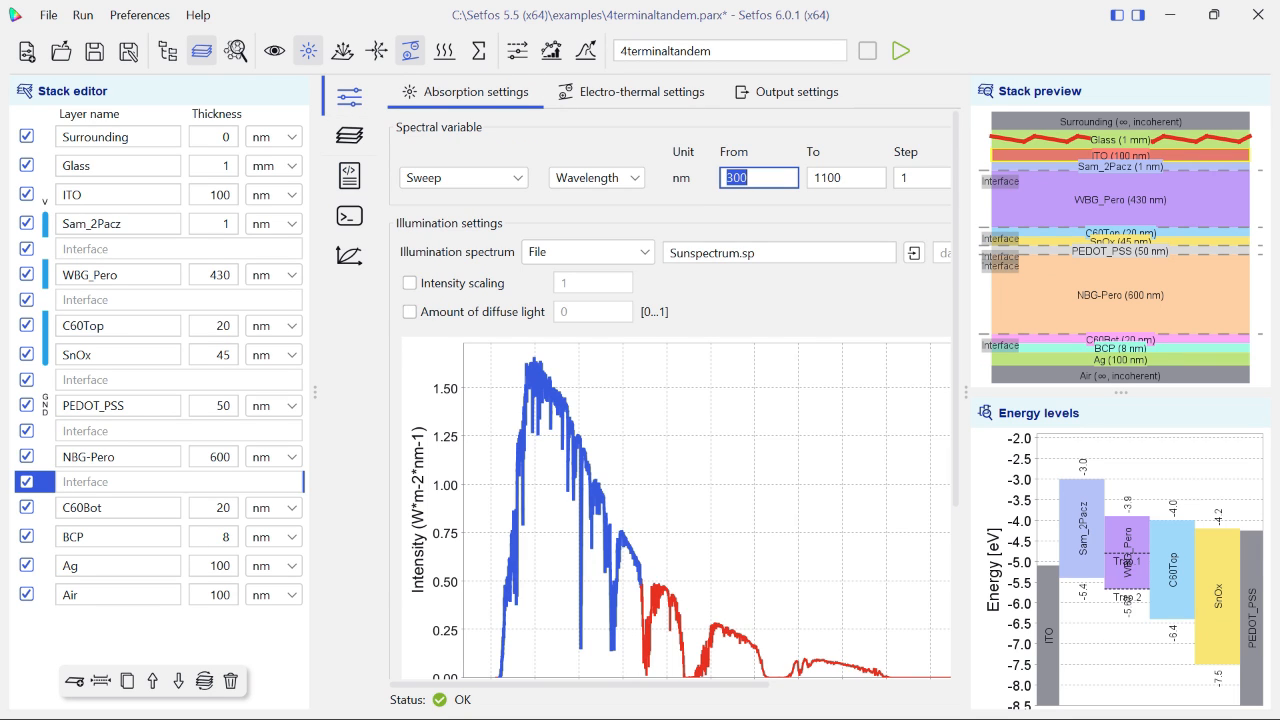
pyautogui.click(110, 224)
pyautogui.click(566, 424)
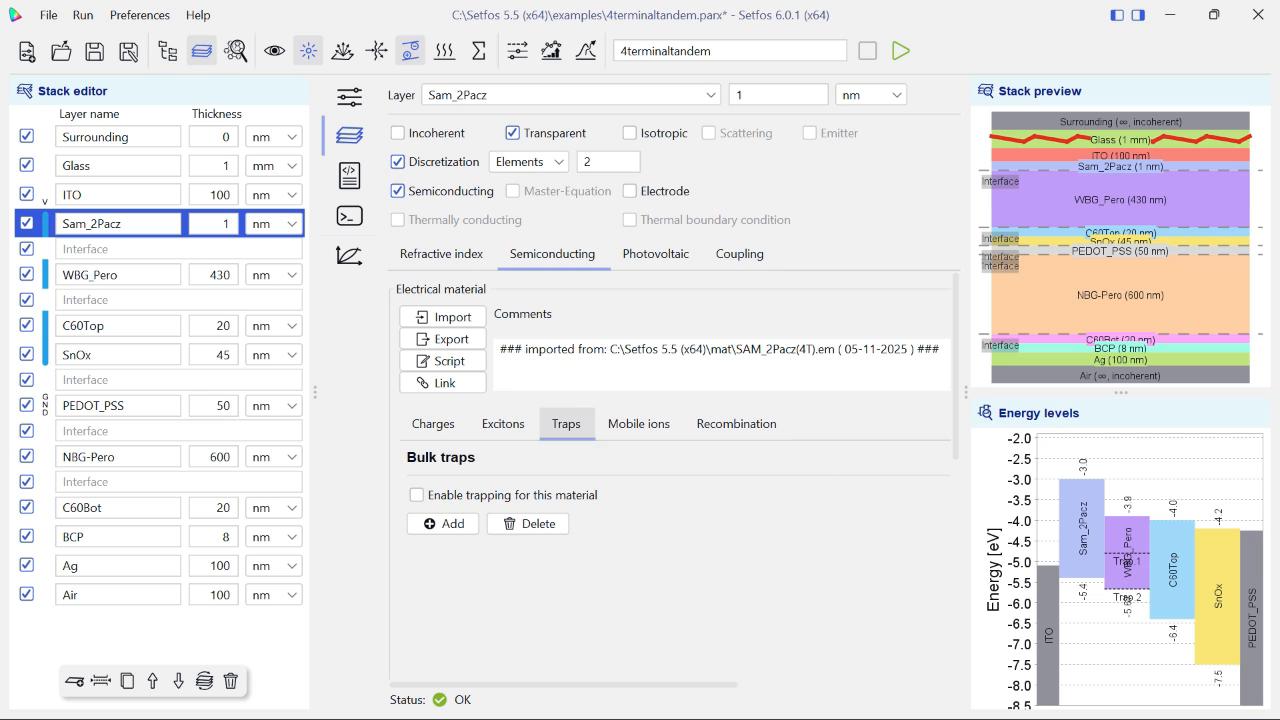
pyautogui.click(736, 424)
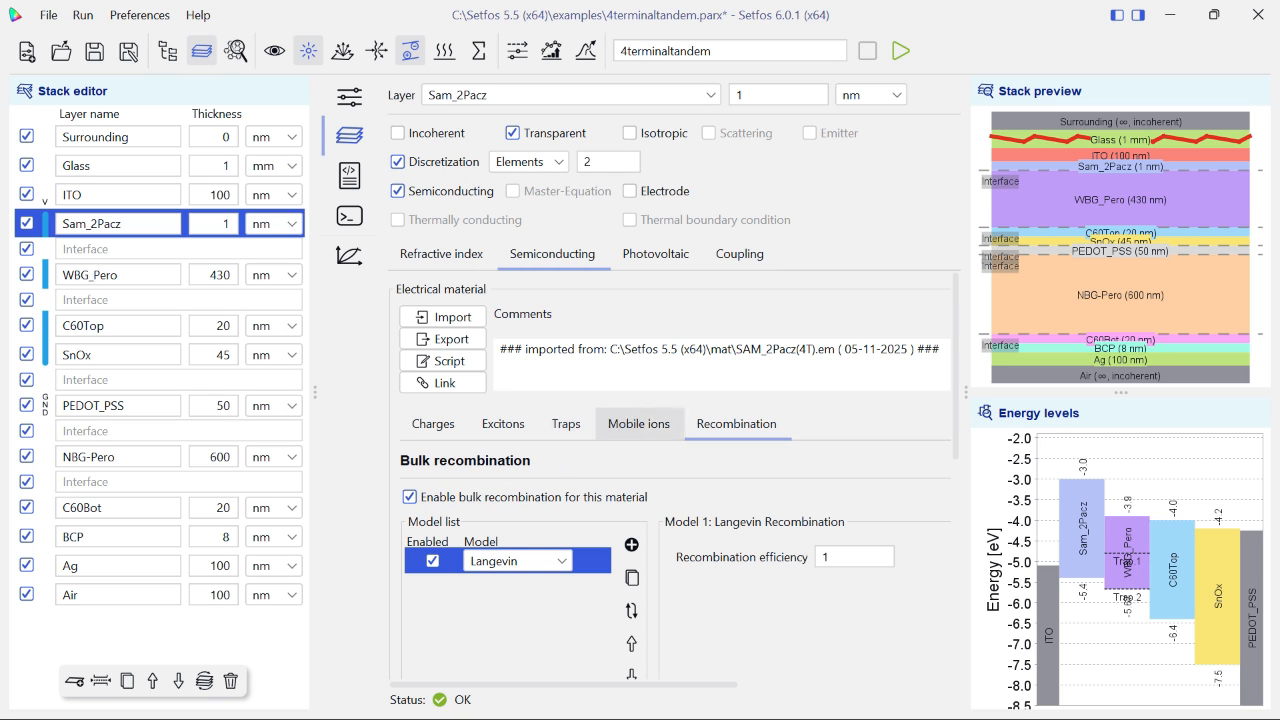
pyautogui.click(349, 97)
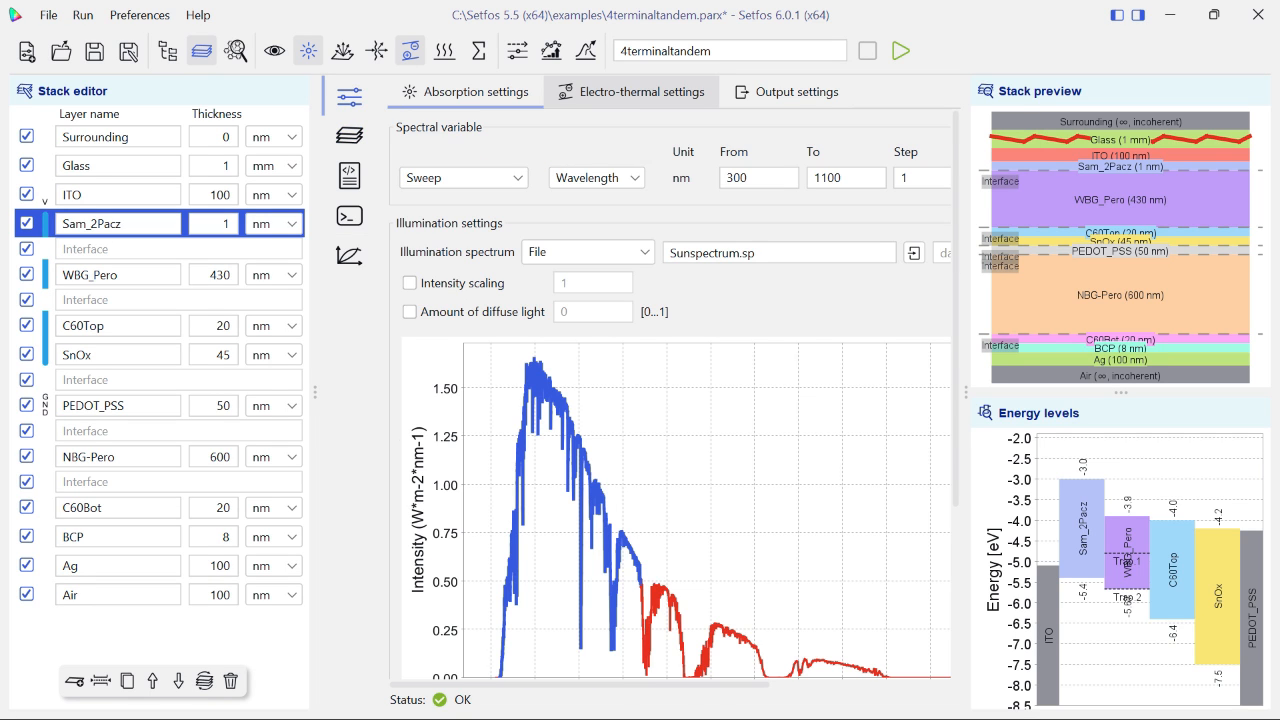
pyautogui.click(640, 92)
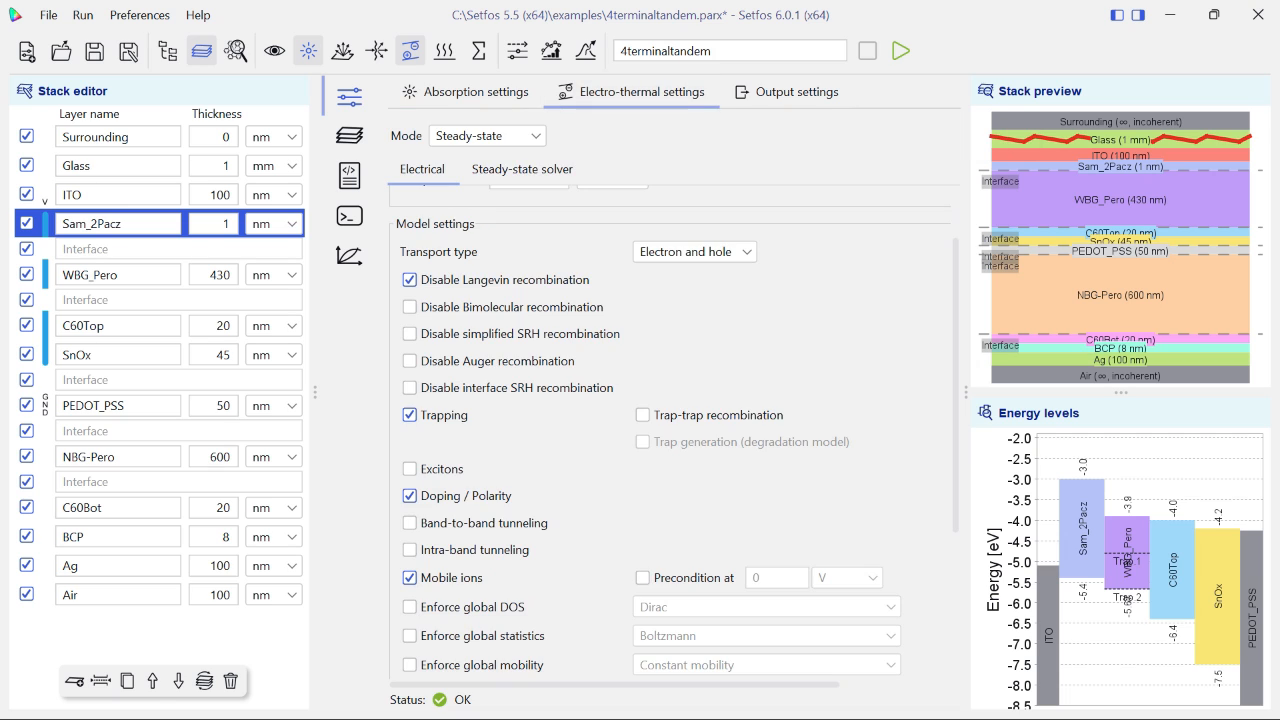
pyautogui.scroll(2, 670, 430)
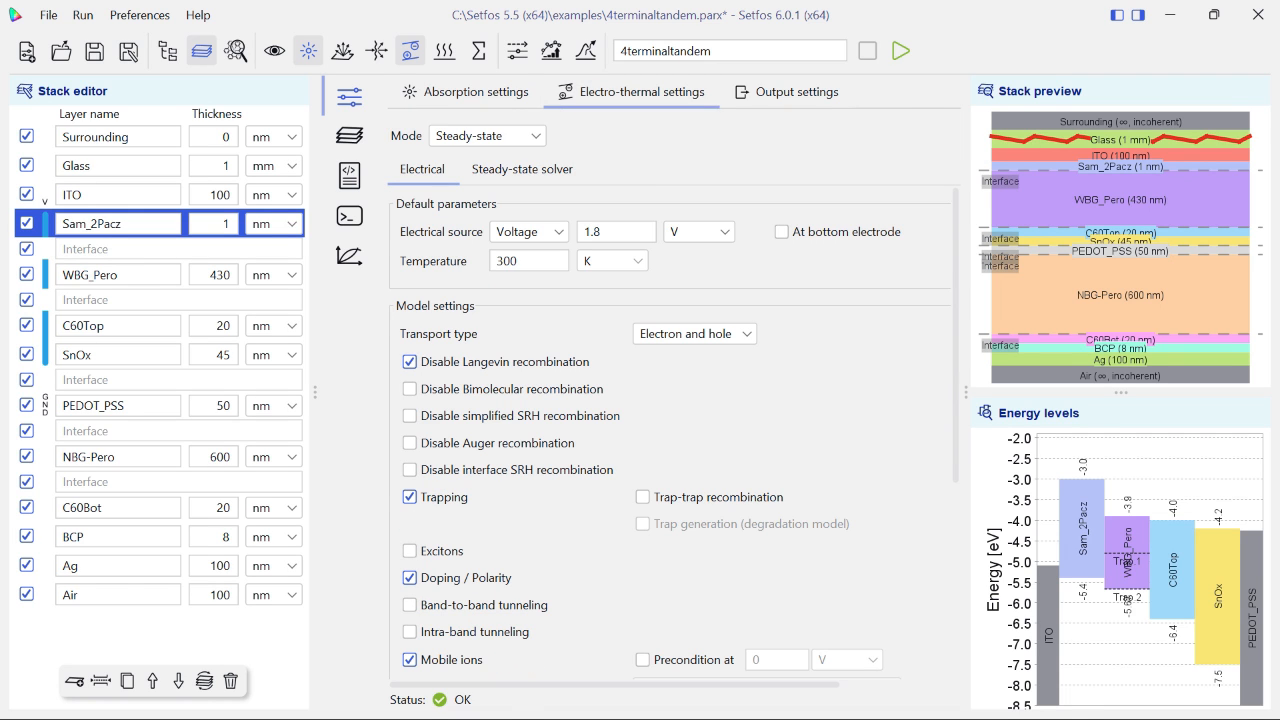
# Turn on sweep mode and enable a sweep entry with the electro-thermal Voltage as its parameter
pyautogui.click(517, 50)
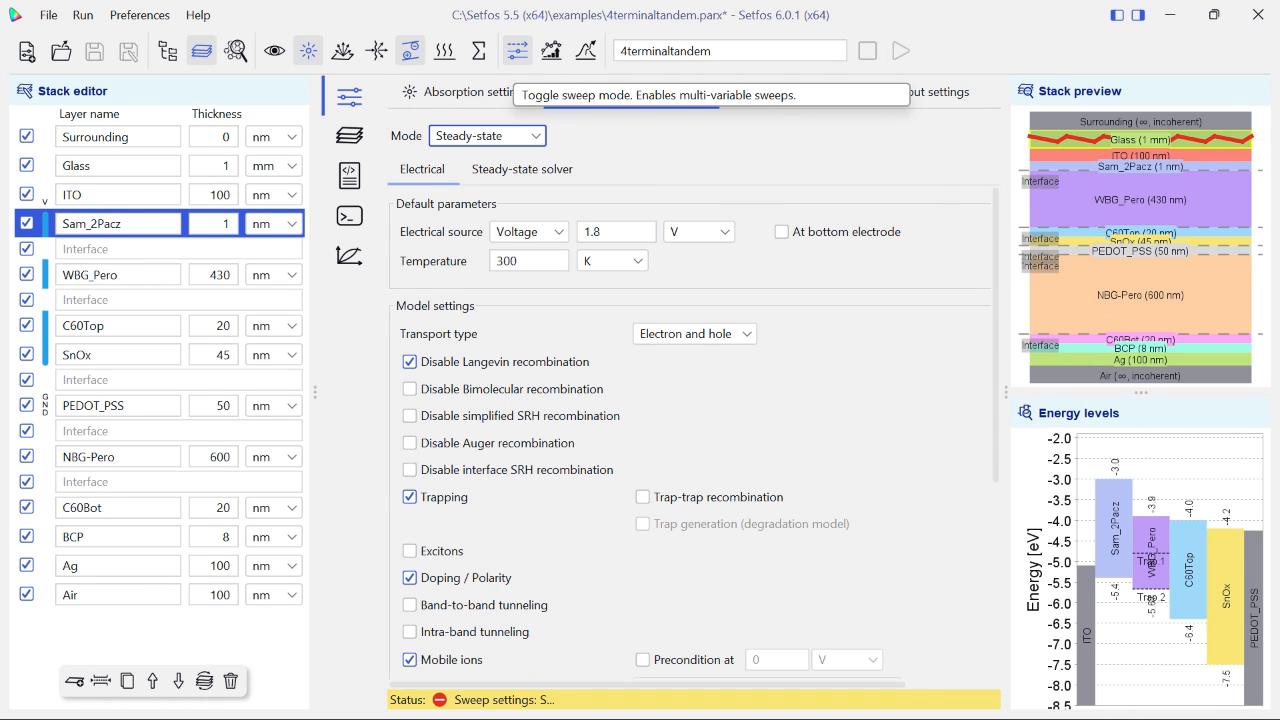
pyautogui.click(785, 92)
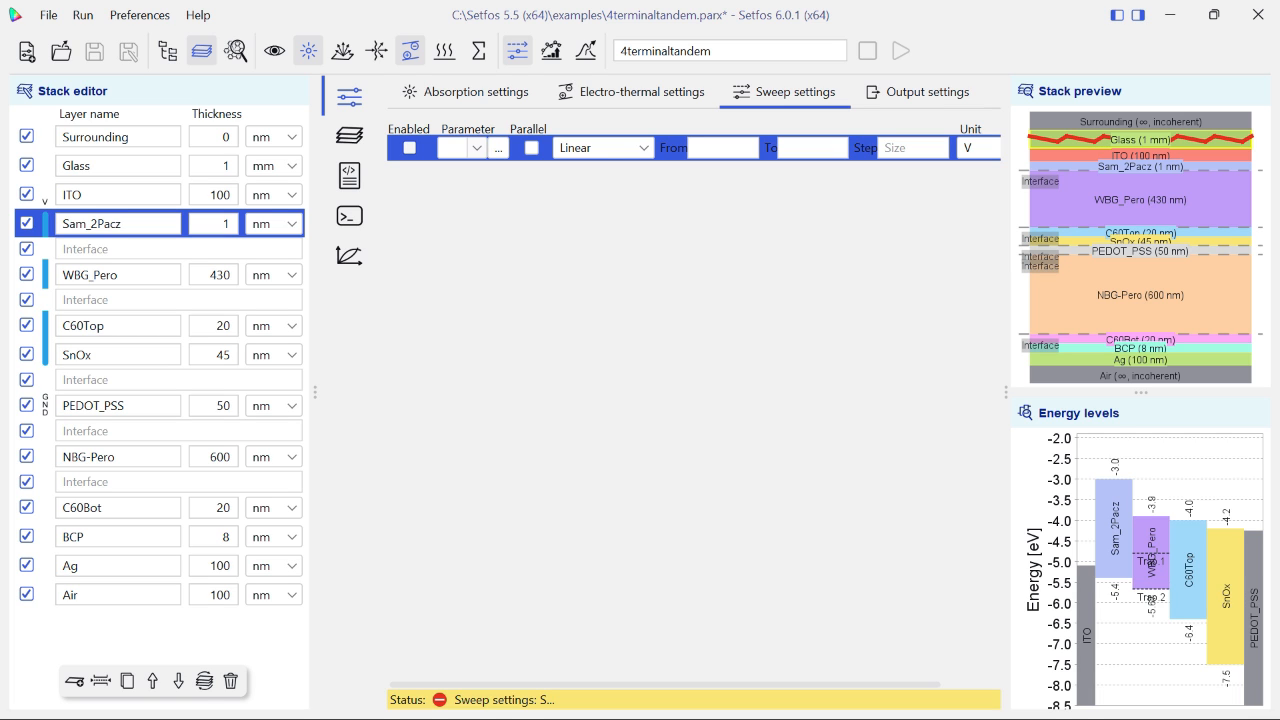
pyautogui.click(409, 147)
pyautogui.click(498, 147)
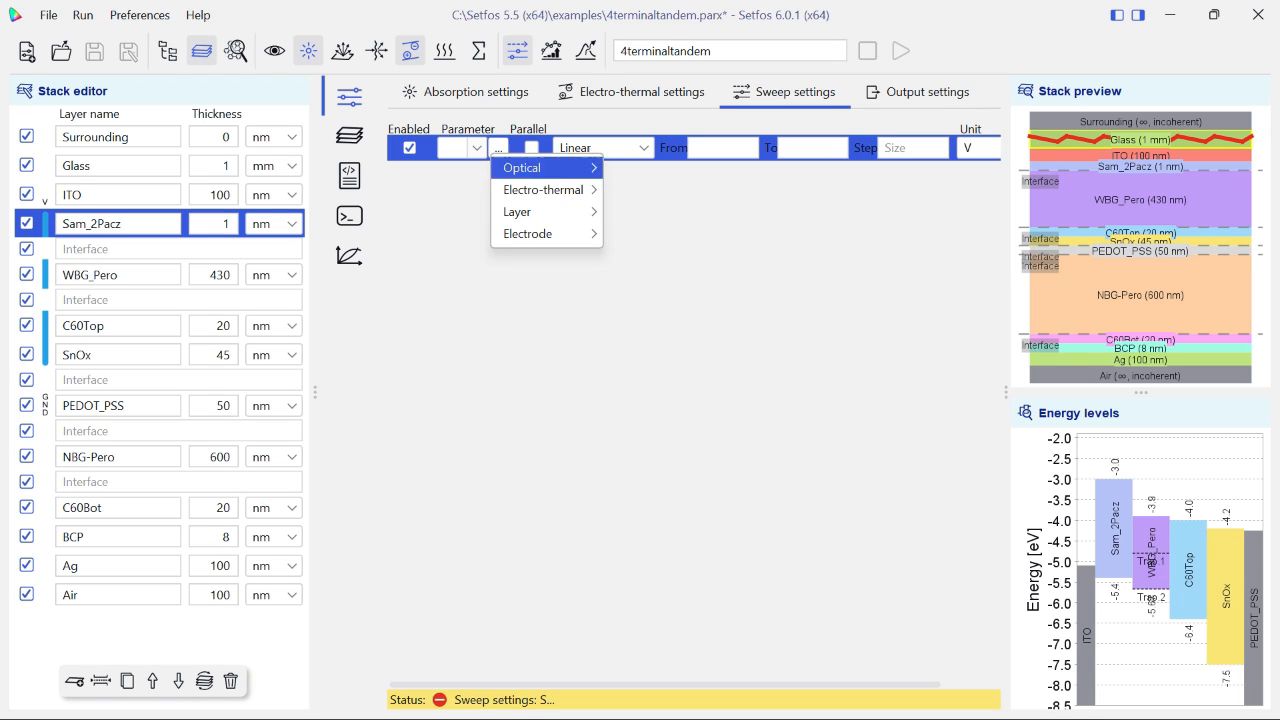
pyautogui.moveTo(530, 168)
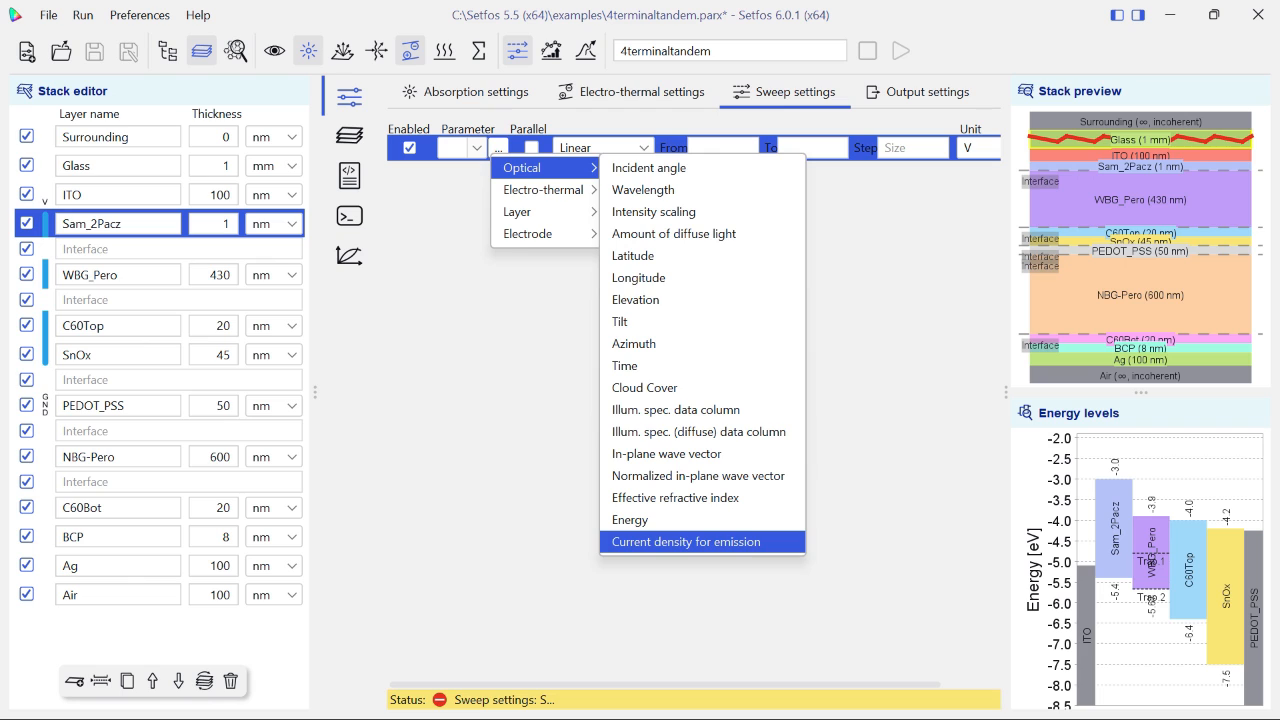
pyautogui.moveTo(545, 189)
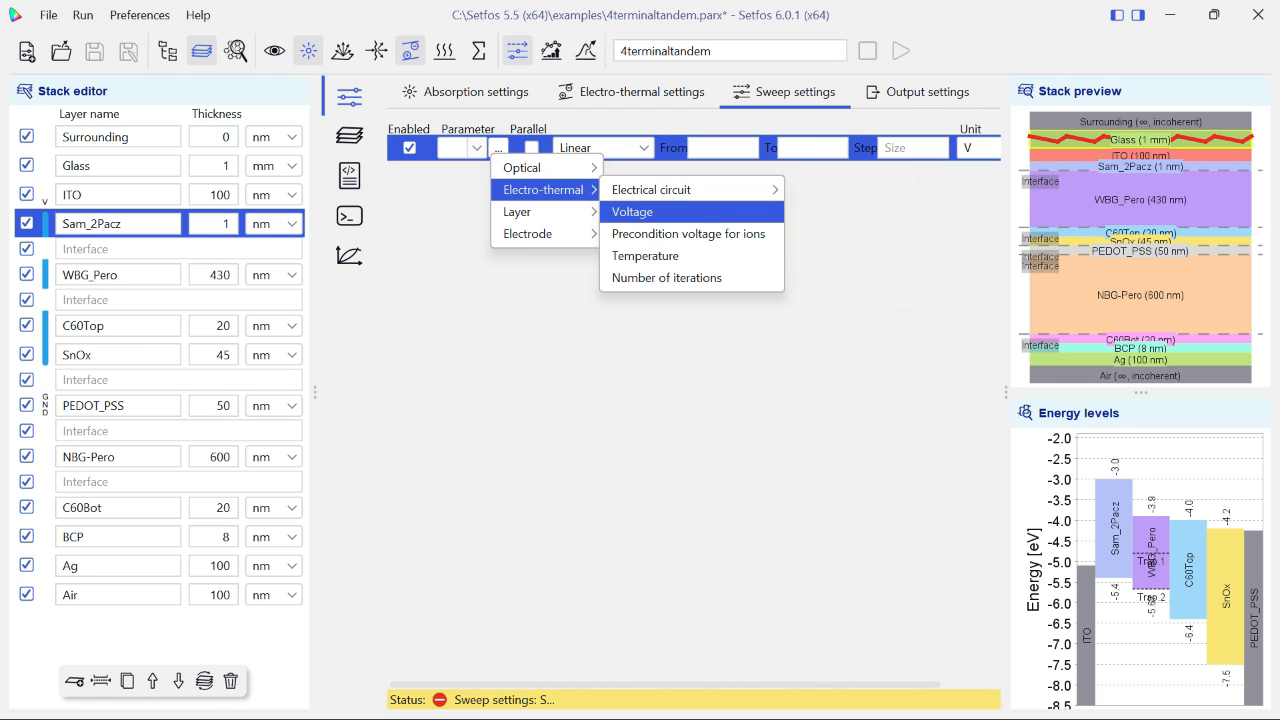
pyautogui.moveTo(545, 211)
pyautogui.click(633, 189)
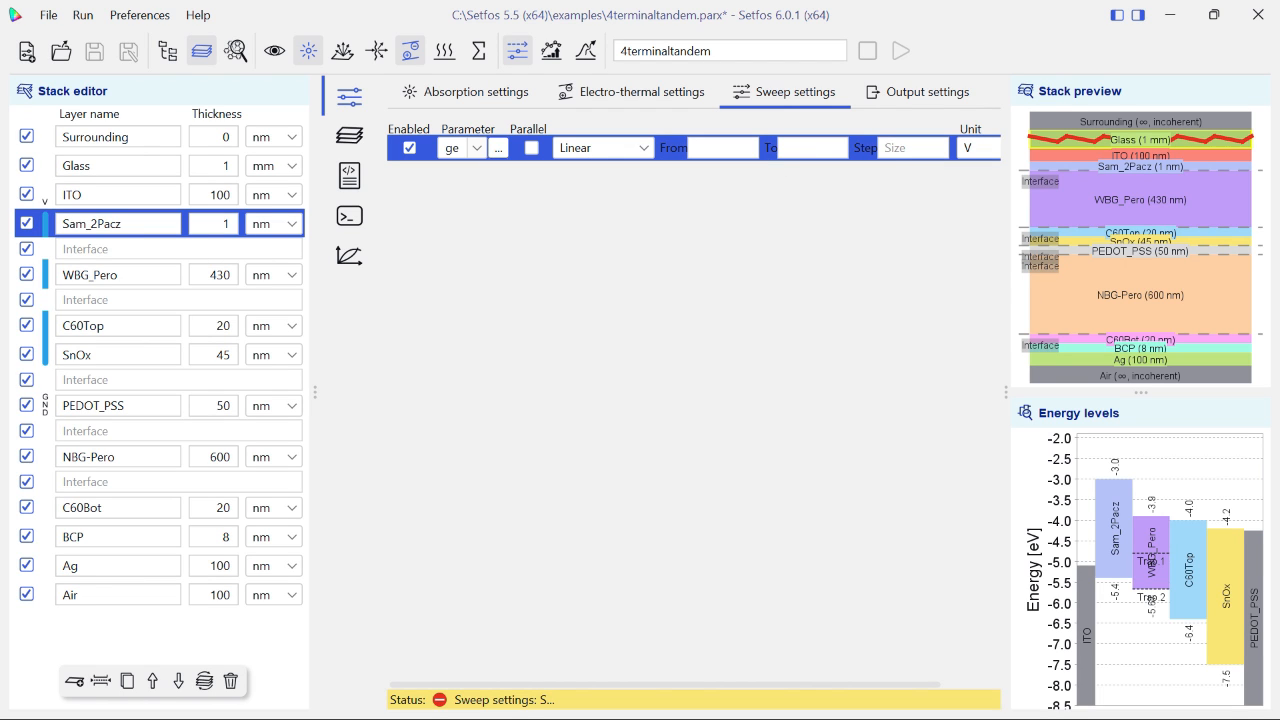
# Define the voltage sweep as linear from 0 to 1.3 V with a step of 0.01 V
pyautogui.click(722, 148)
pyautogui.click(622, 148)
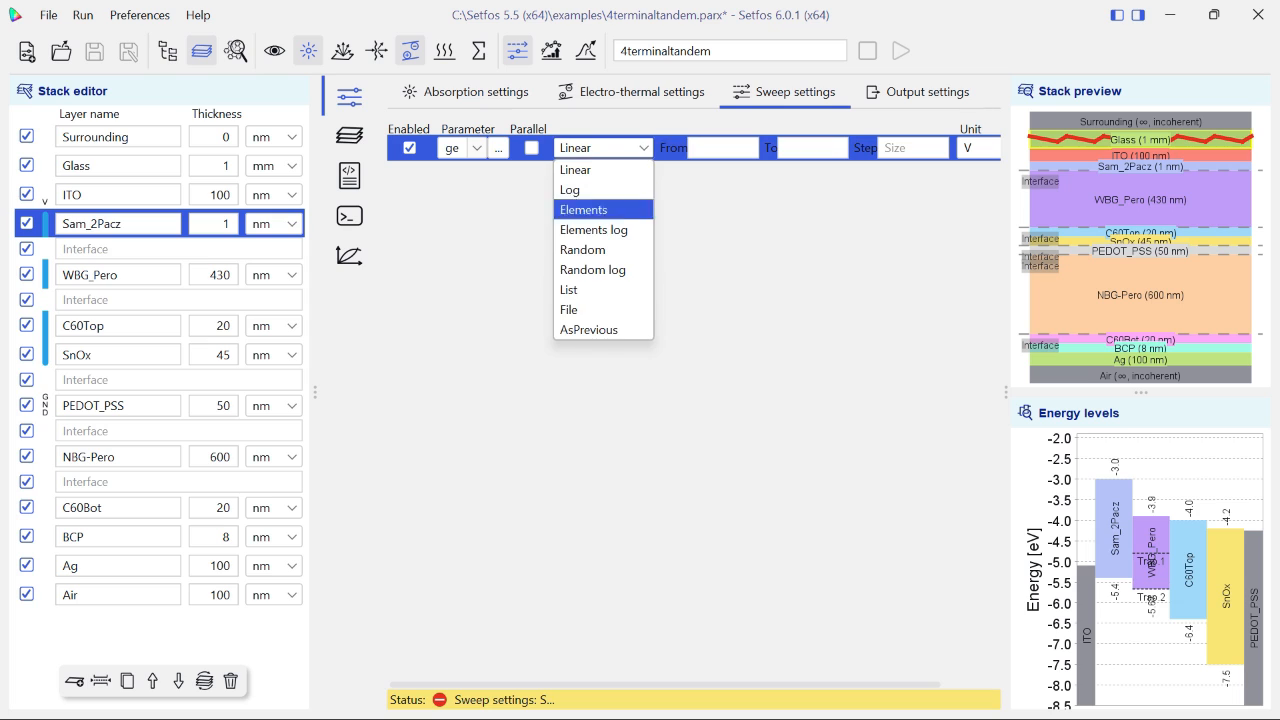
pyautogui.click(576, 170)
pyautogui.click(722, 148)
pyautogui.write('0')
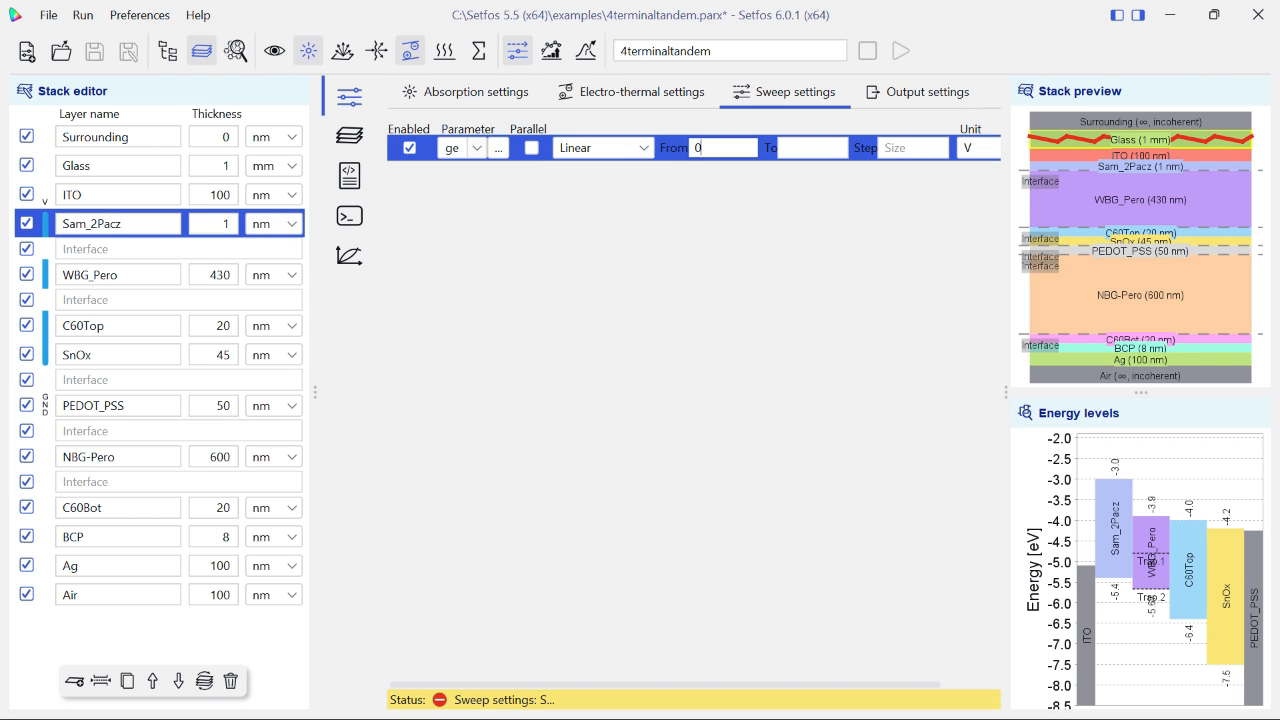
pyautogui.click(812, 148)
pyautogui.write('1')
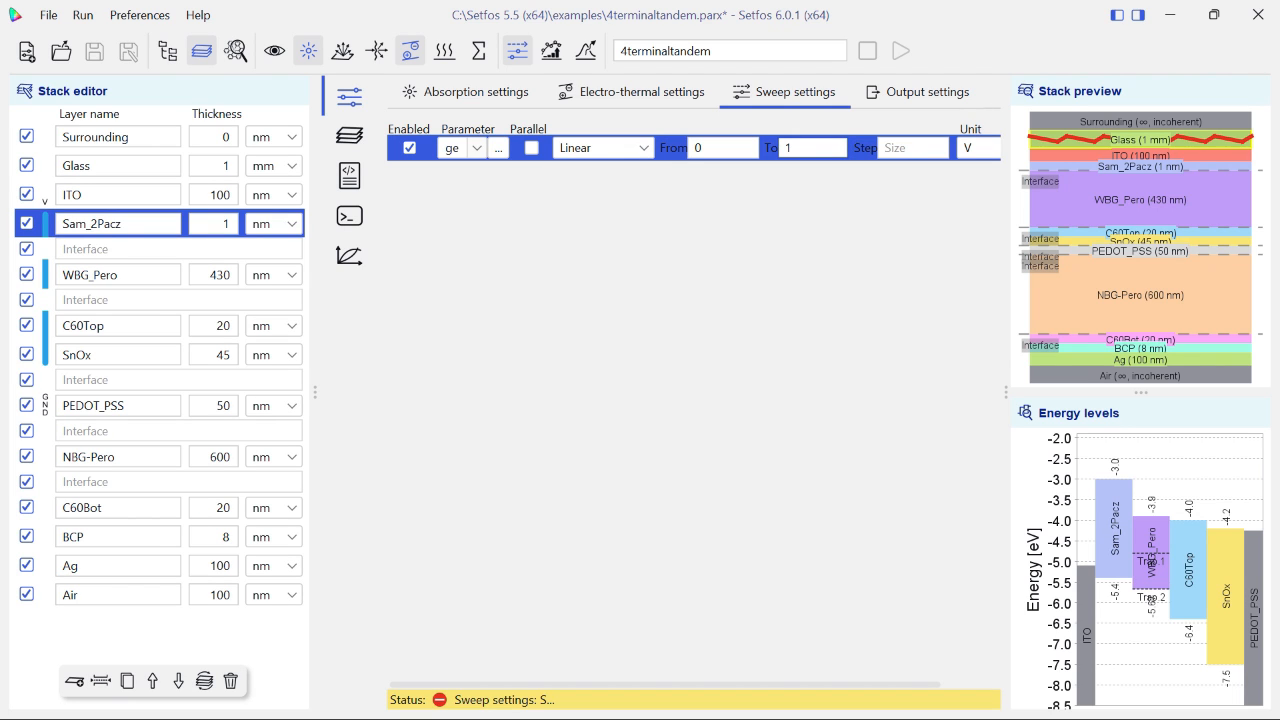
pyautogui.write('.3')
pyautogui.press('Tab')
pyautogui.write('0.01')
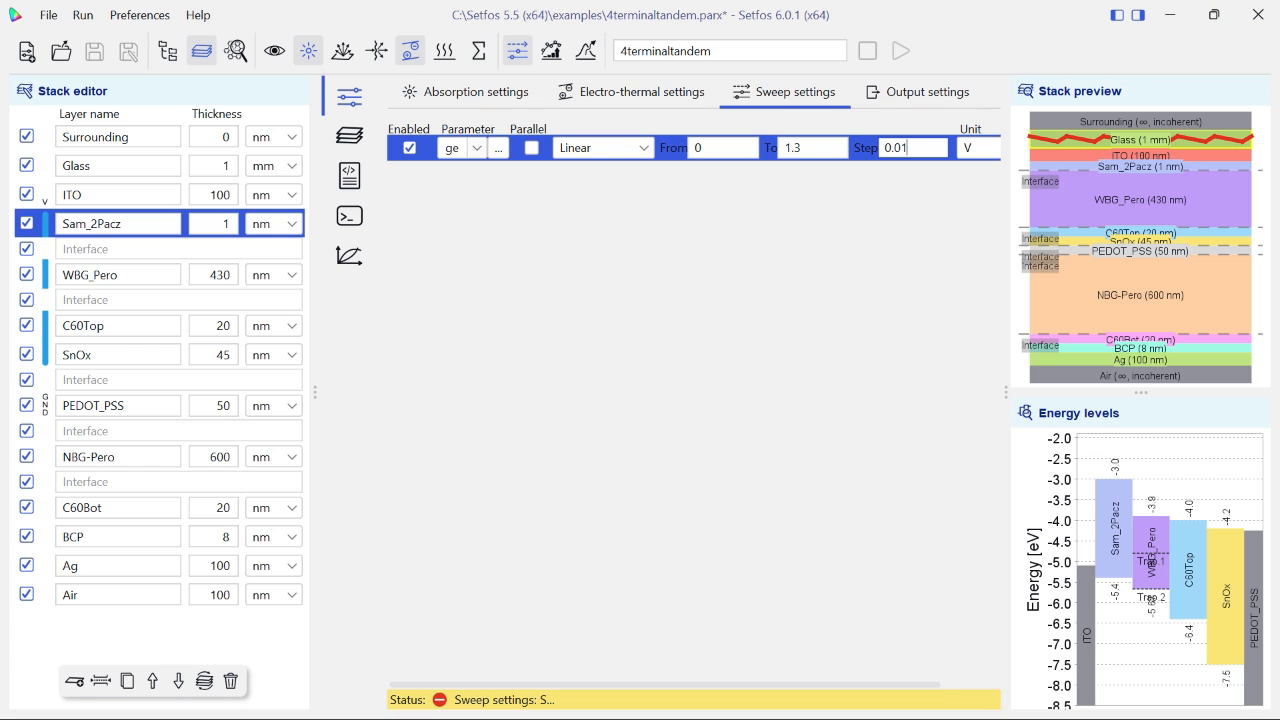
# Check the absorption settings and rename the simulation as 4terminaltandem1
pyautogui.click(476, 92)
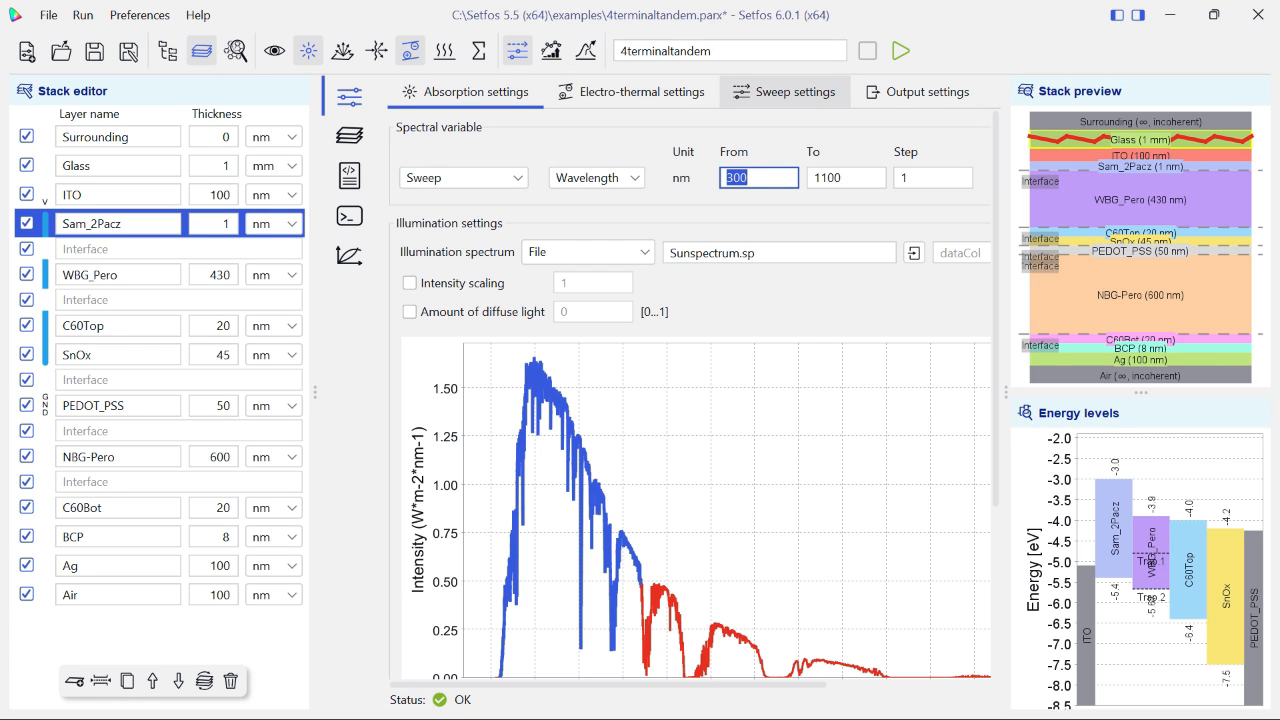
pyautogui.click(918, 92)
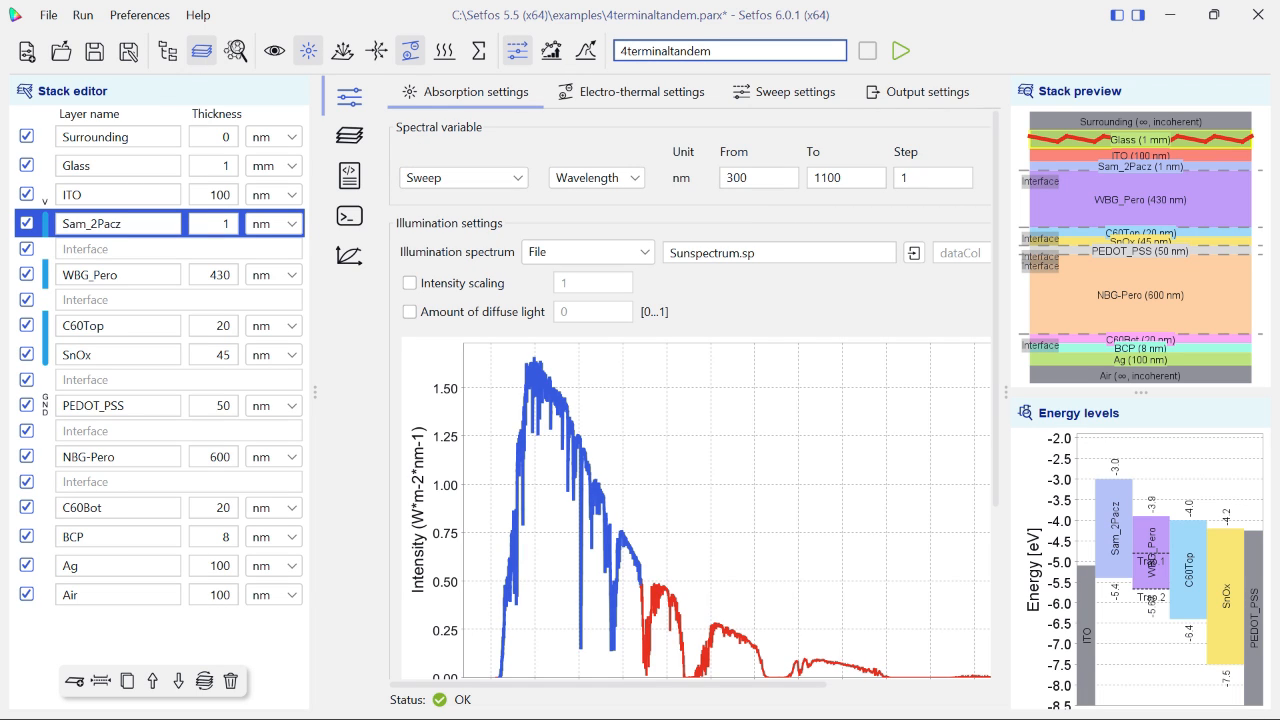
pyautogui.write('1')
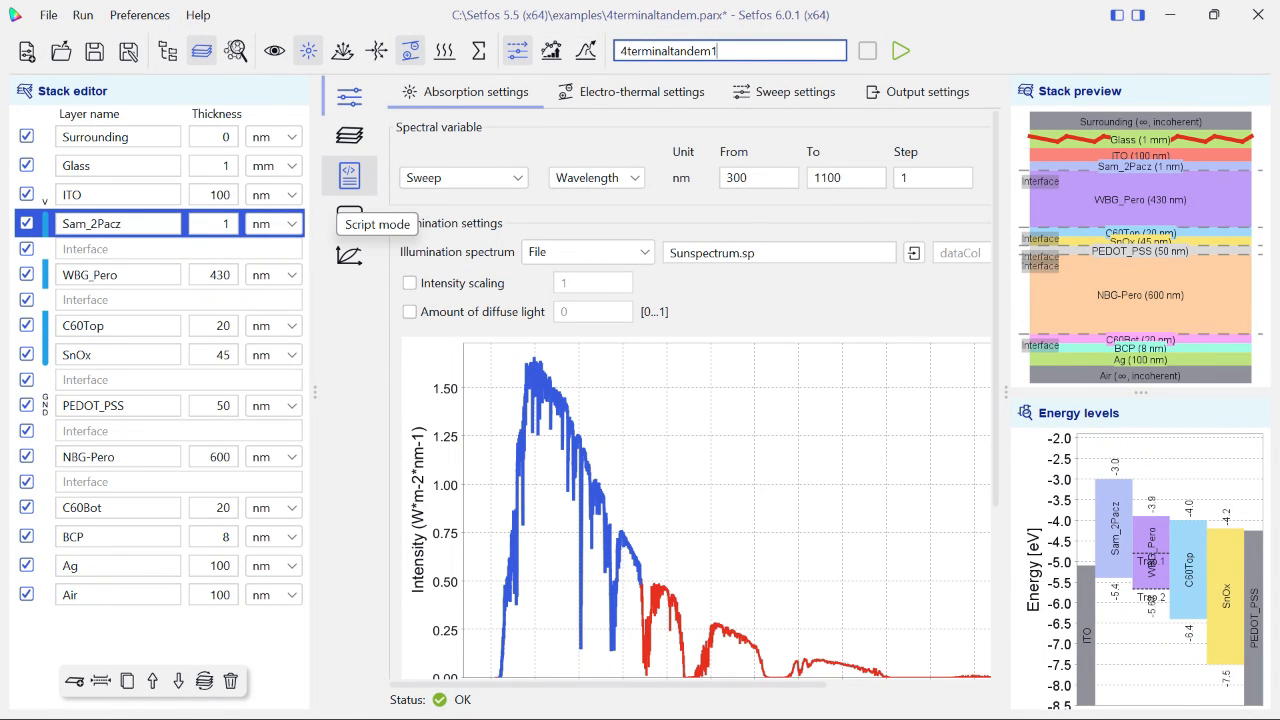
# Review the generated simulation script from the layer structure to the sweep commands, and run the simulation
pyautogui.click(349, 185)
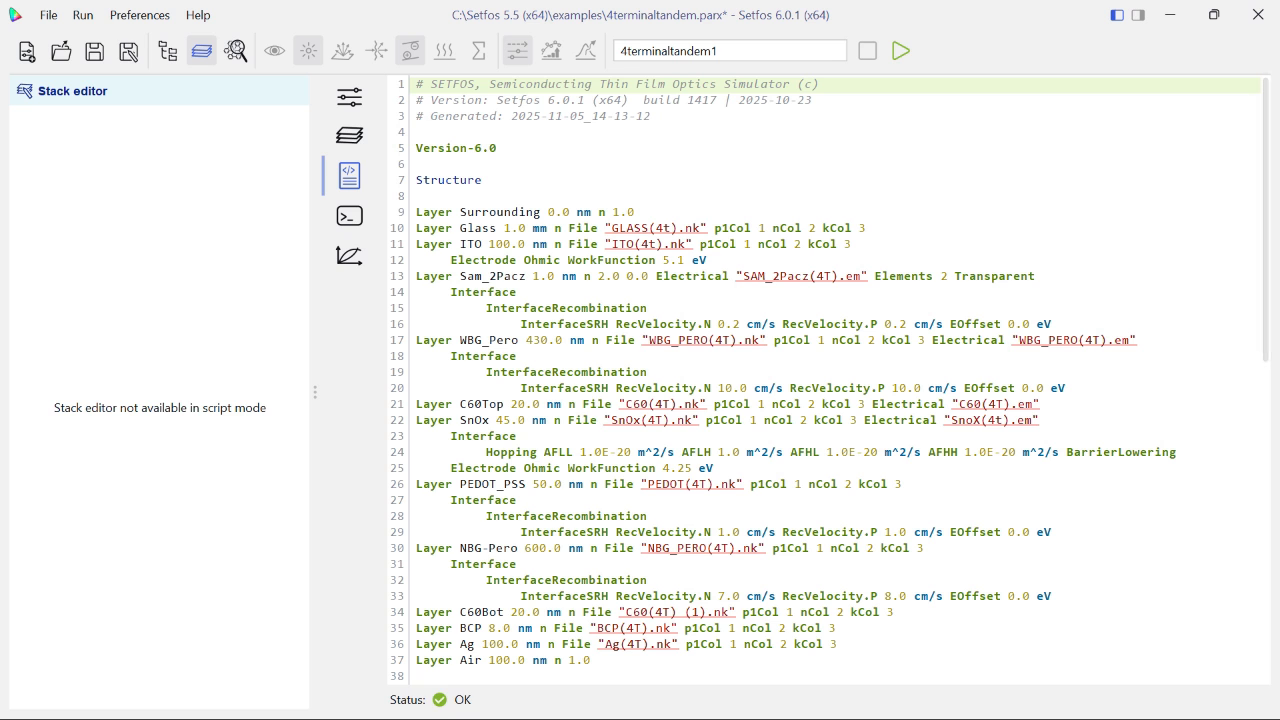
pyautogui.scroll(-10, 830, 380)
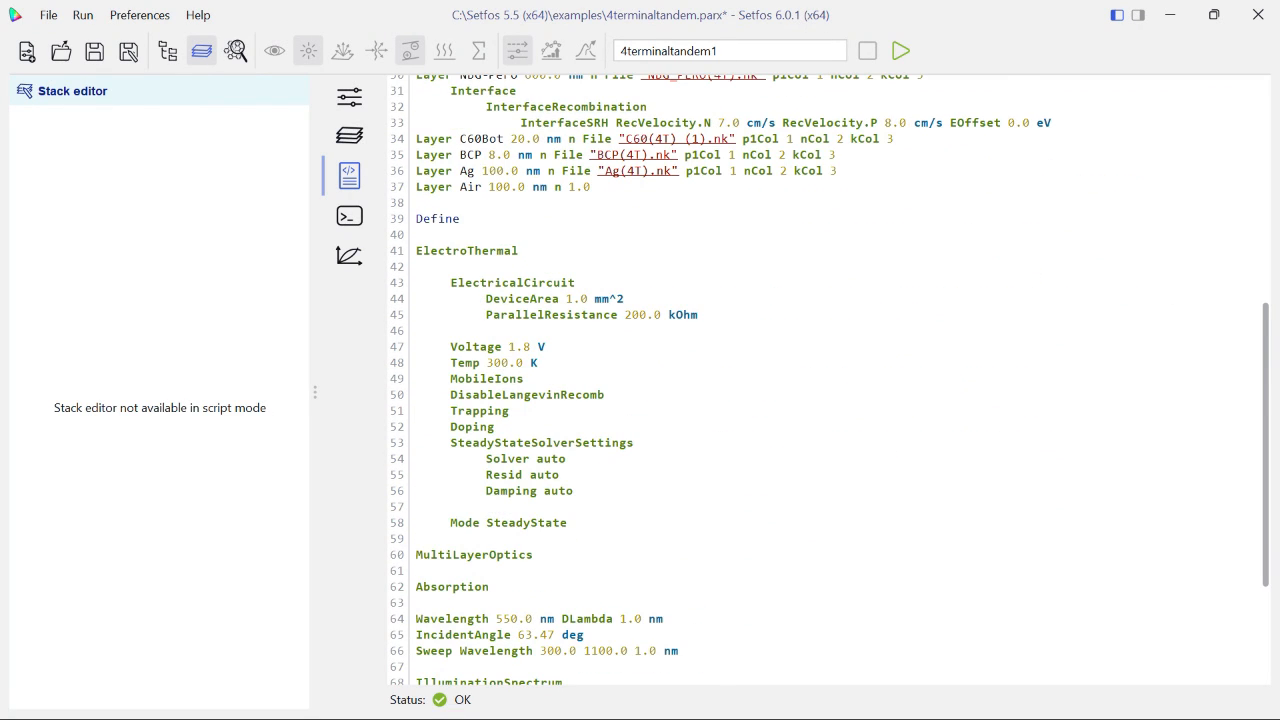
pyautogui.scroll(-4, 830, 380)
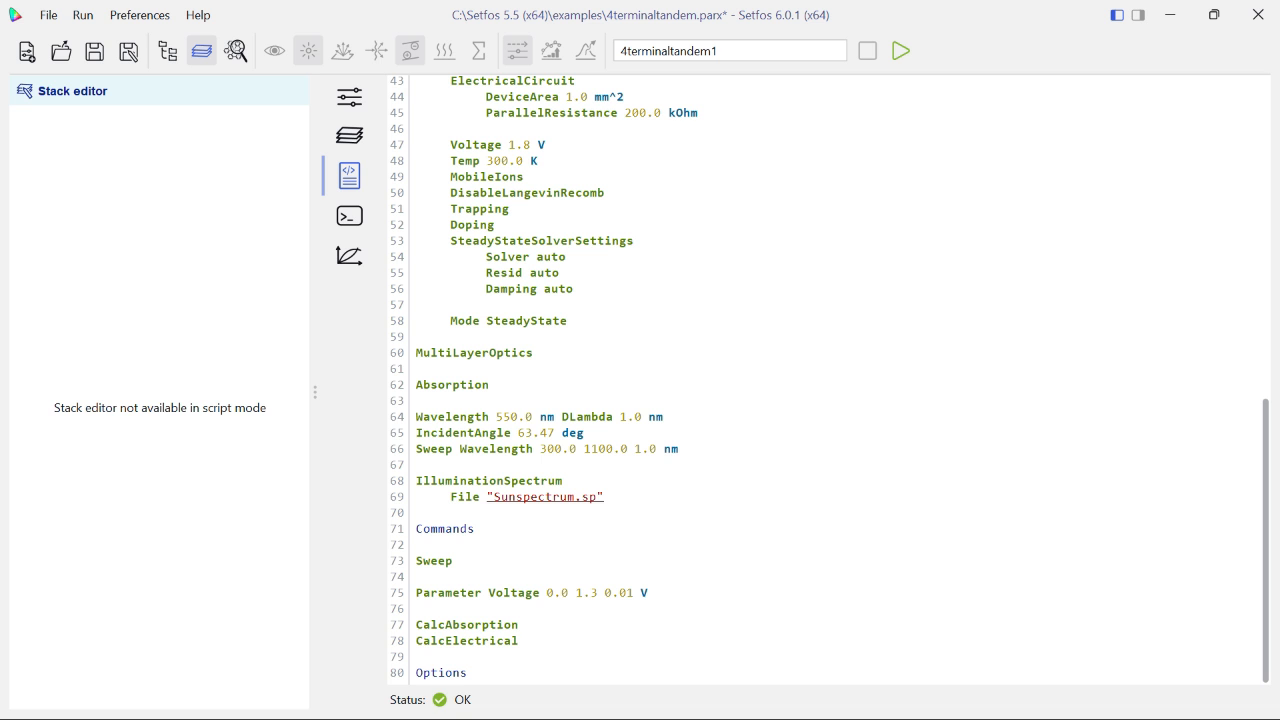
pyautogui.scroll(14, 830, 380)
pyautogui.click(688, 245)
pyautogui.click(686, 229)
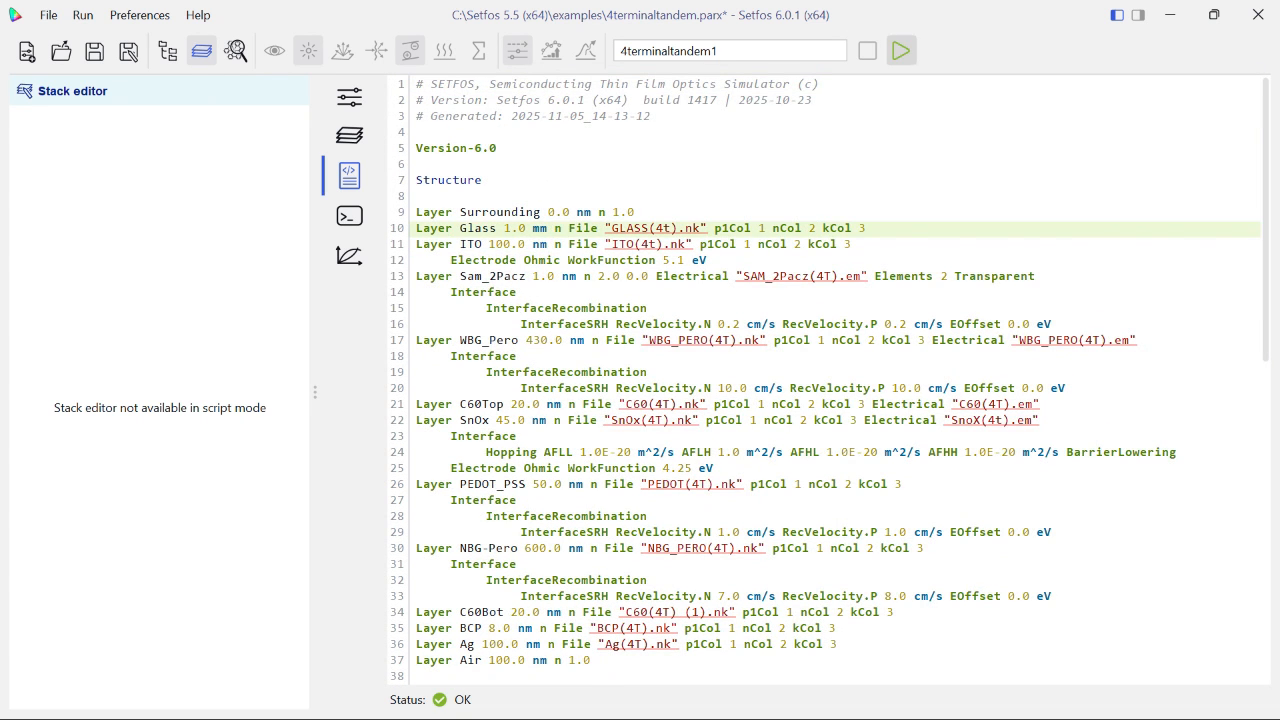
pyautogui.click(901, 51)
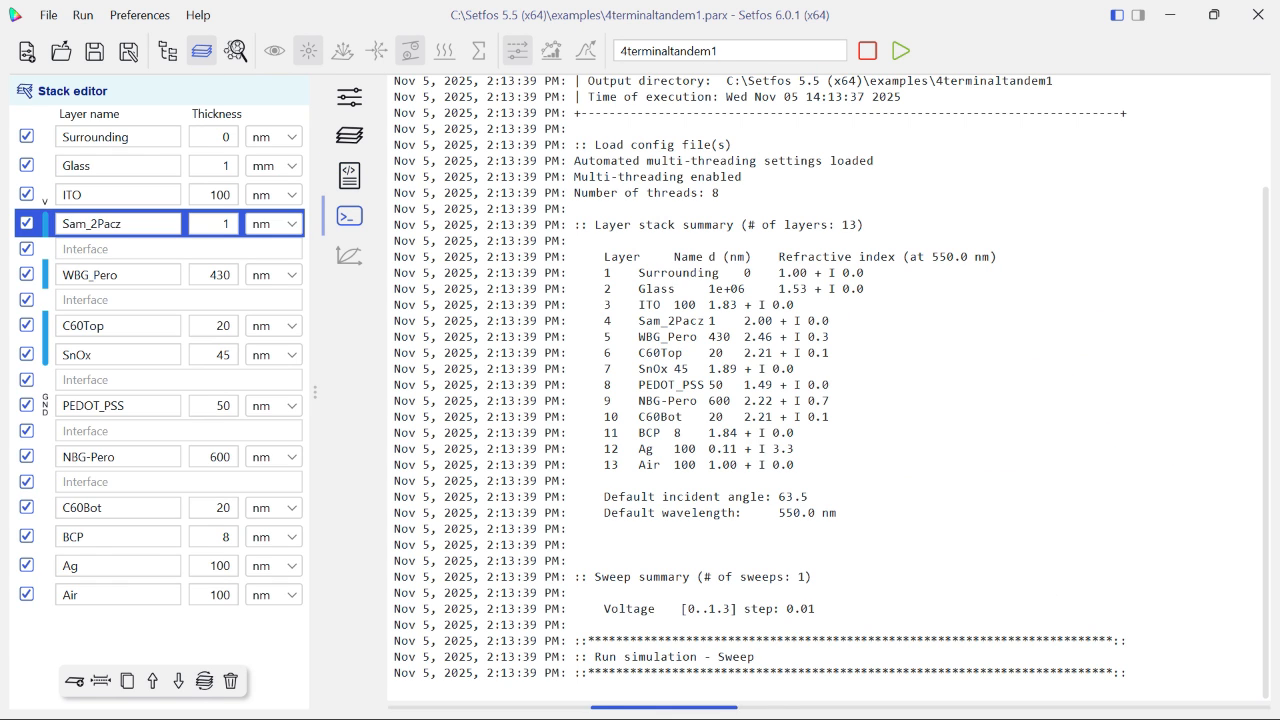
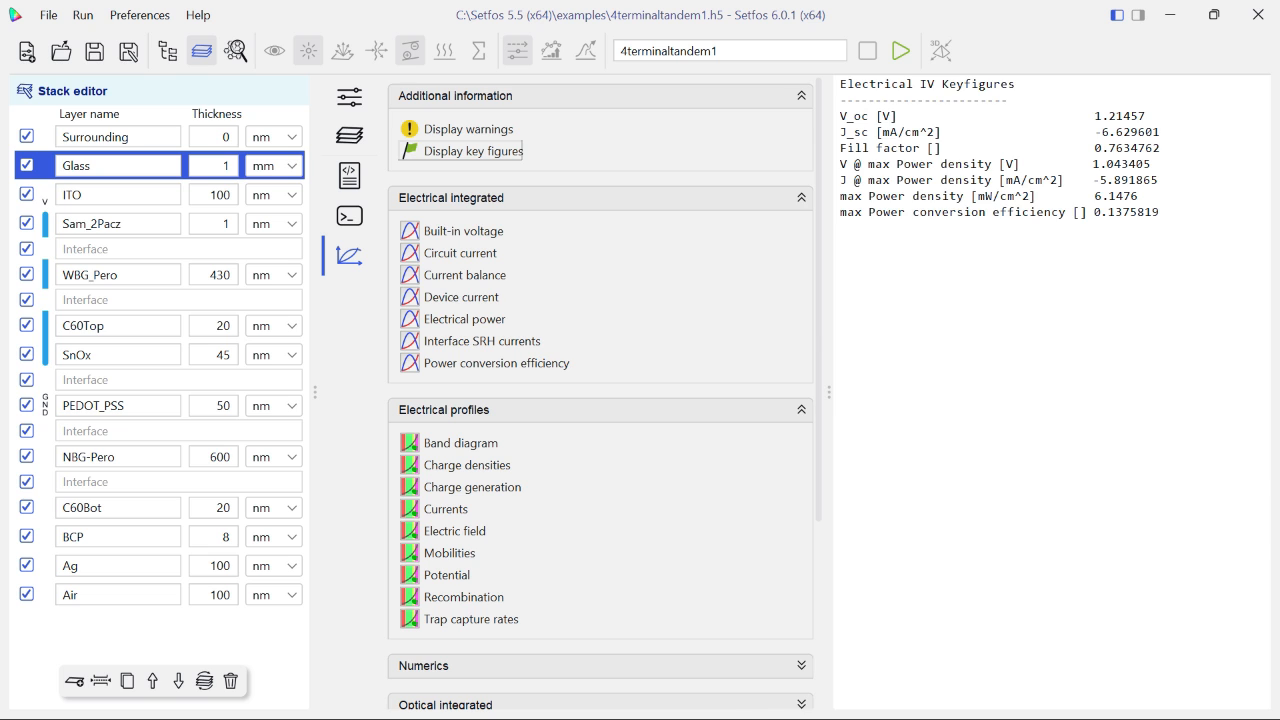
# View the built-in voltage, circuit current, current balance and device current plots, enlarging the plot area
pyautogui.click(463, 231)
pyautogui.moveTo(775, 392); pyautogui.dragTo(627, 392)
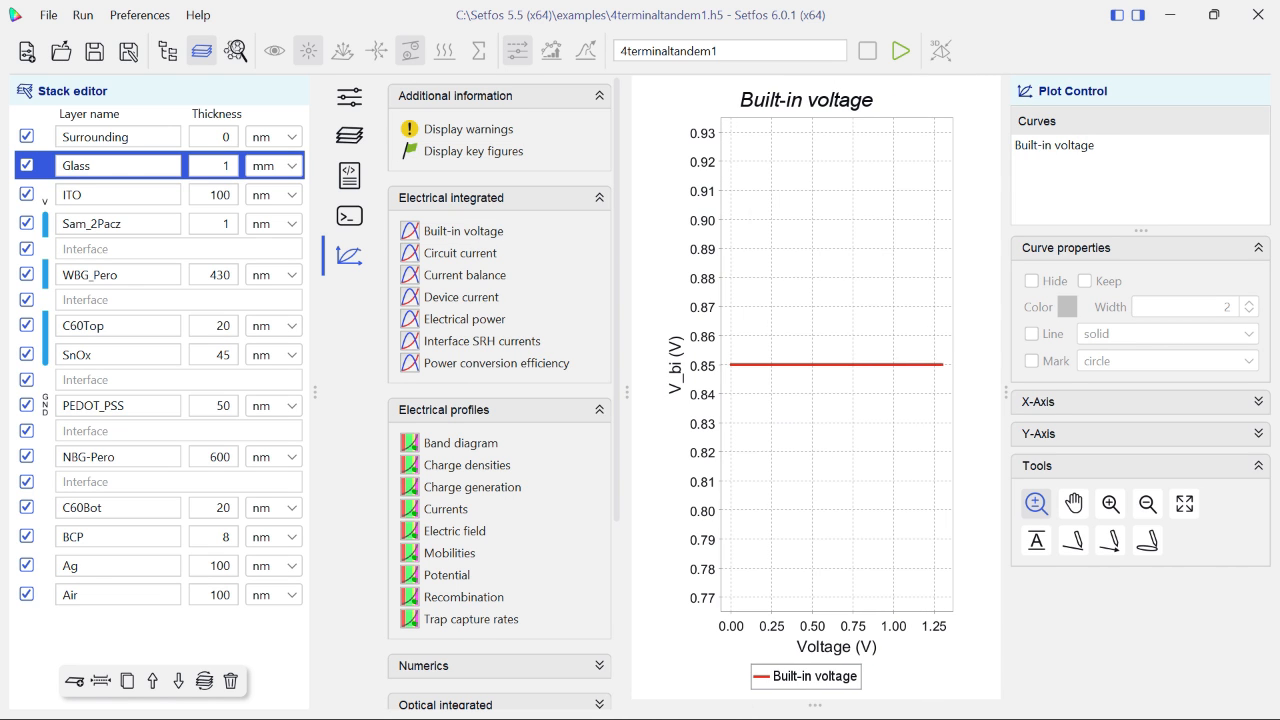
pyautogui.click(460, 253)
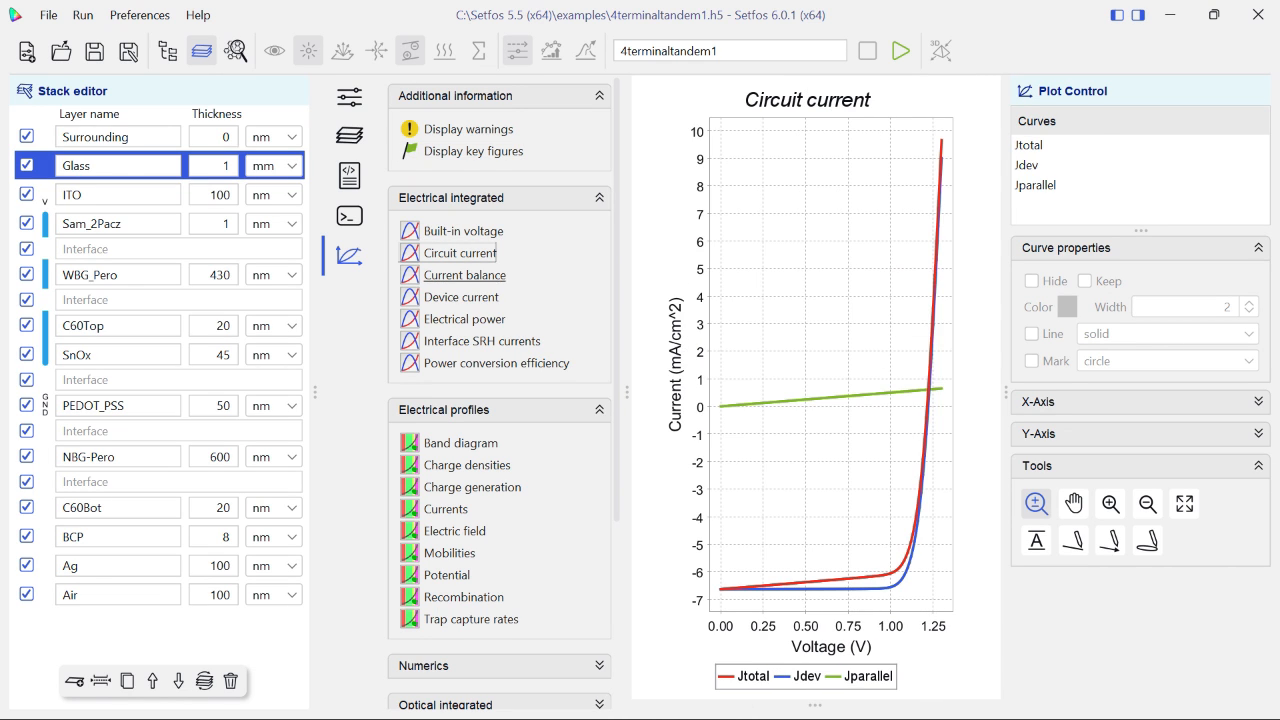
pyautogui.click(465, 275)
pyautogui.click(461, 297)
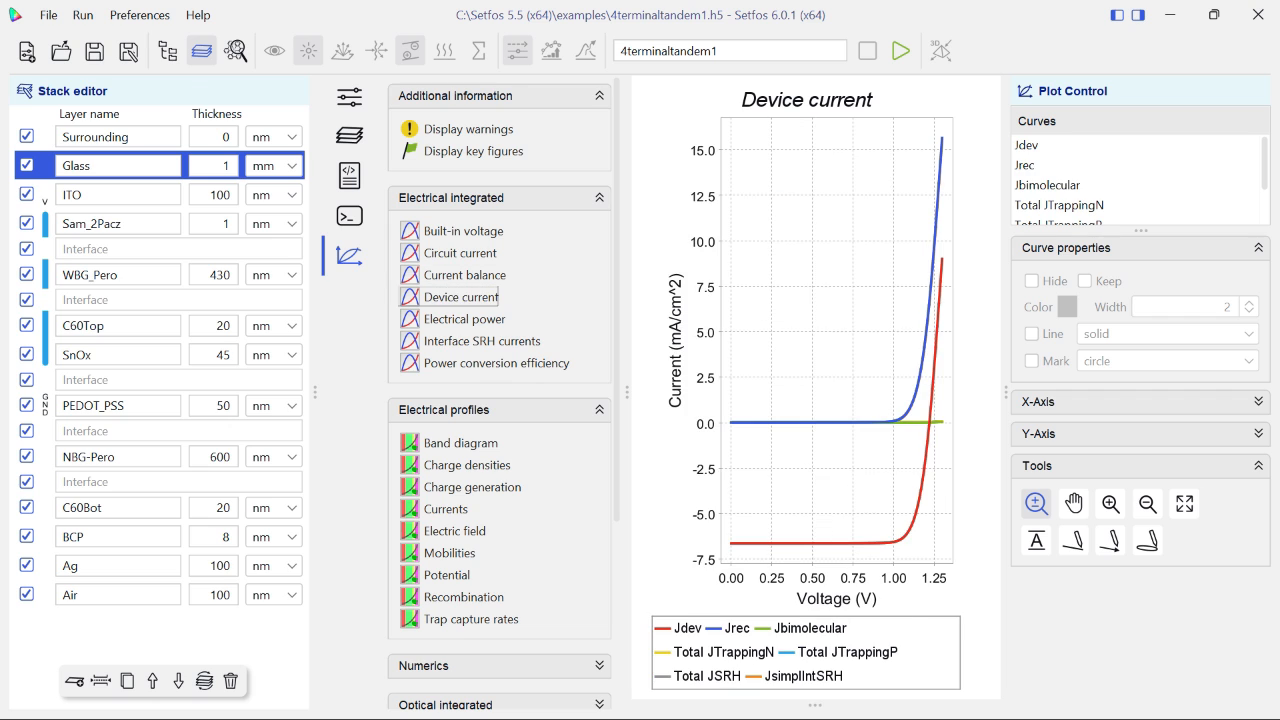
# Examine the device current curves one by one from Jdev to JsimplIntSRH, and check the plot's axis settings
pyautogui.scroll(-2, 1130, 180)
pyautogui.scroll(2, 1130, 180)
pyautogui.click(1030, 145)
pyautogui.click(1030, 165)
pyautogui.click(1047, 185)
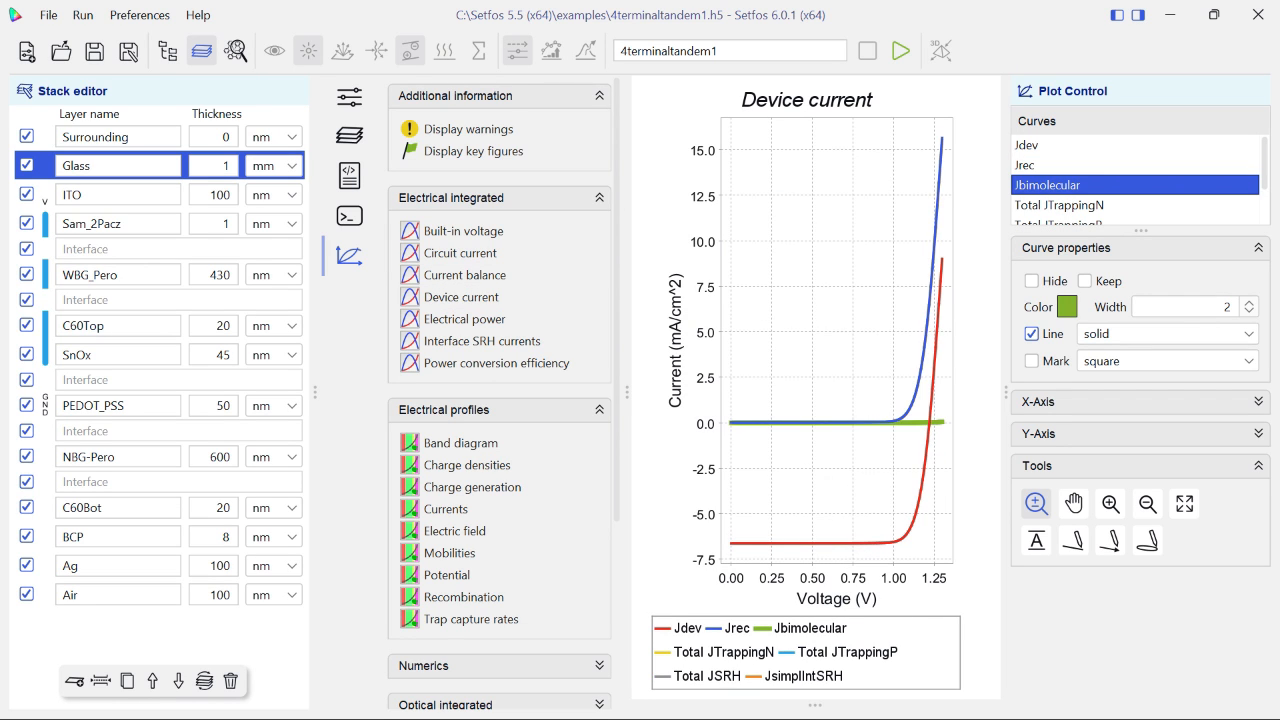
pyautogui.press('Down')
pyautogui.press('Down')
pyautogui.press('Down')
pyautogui.press('Down')
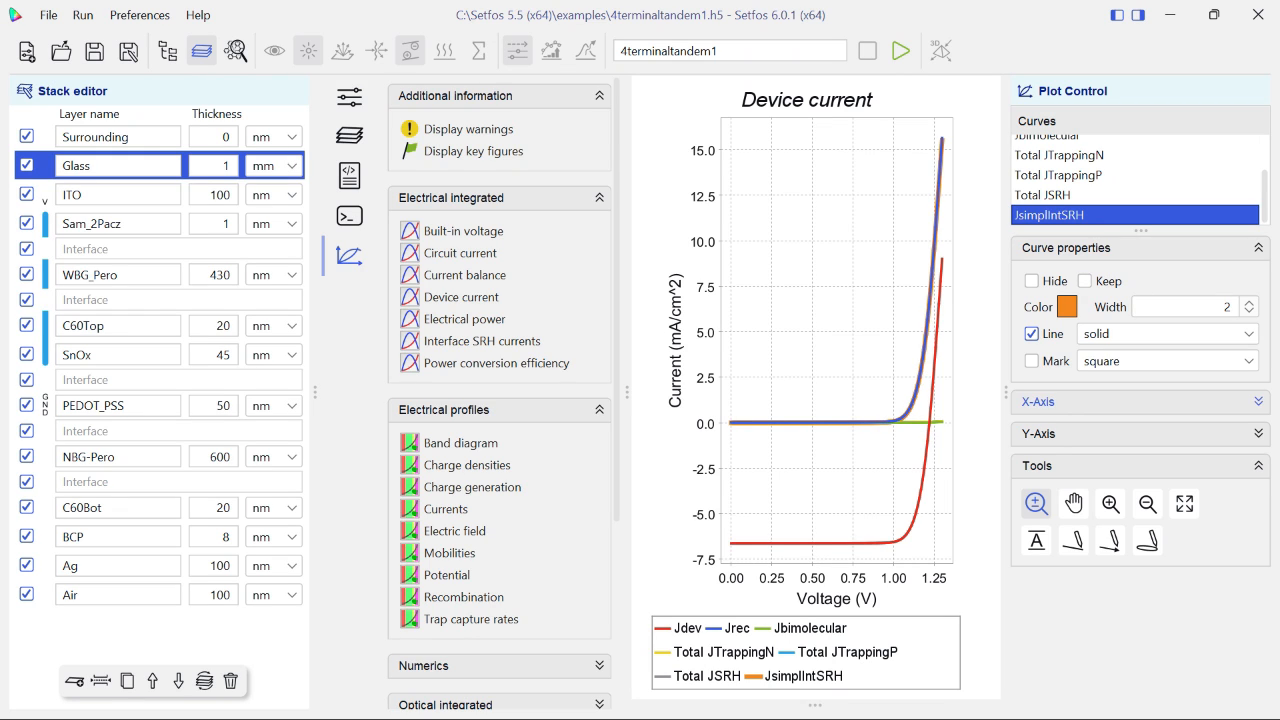
pyautogui.click(1040, 401)
pyautogui.click(1040, 401)
pyautogui.click(1040, 433)
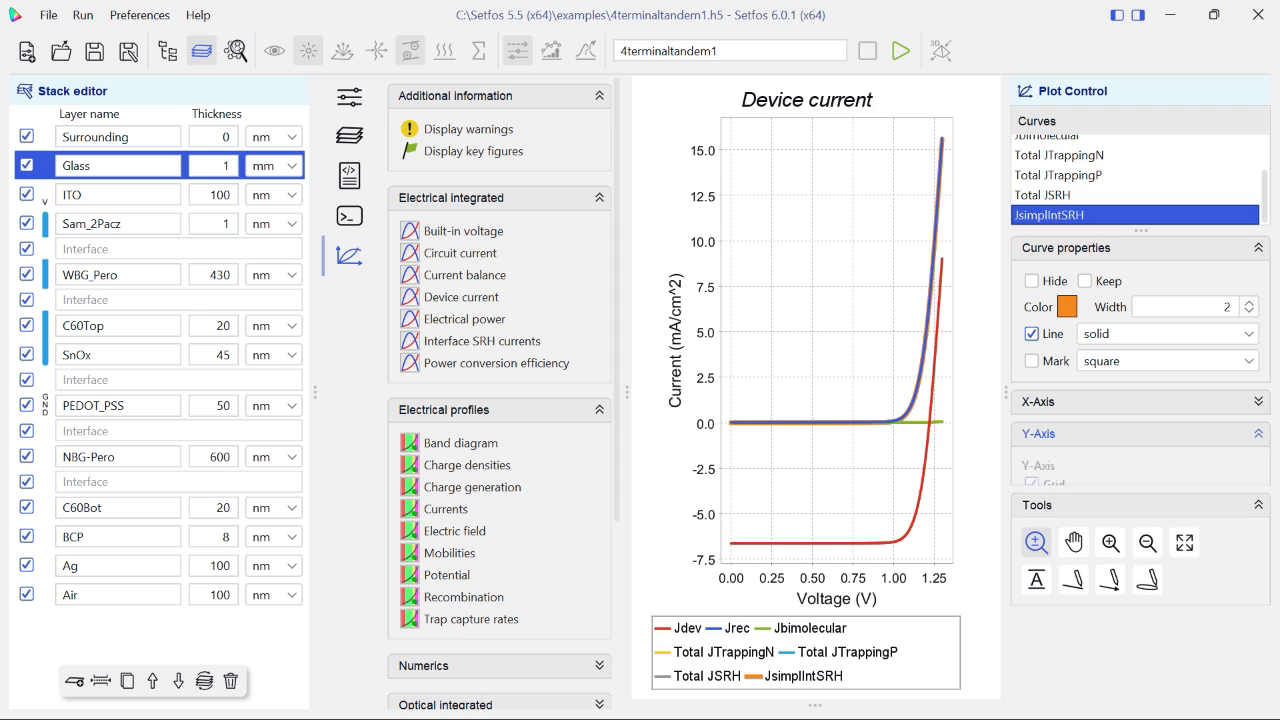
# View the electrical power, interface SRH currents and power conversion efficiency plots
pyautogui.click(464, 319)
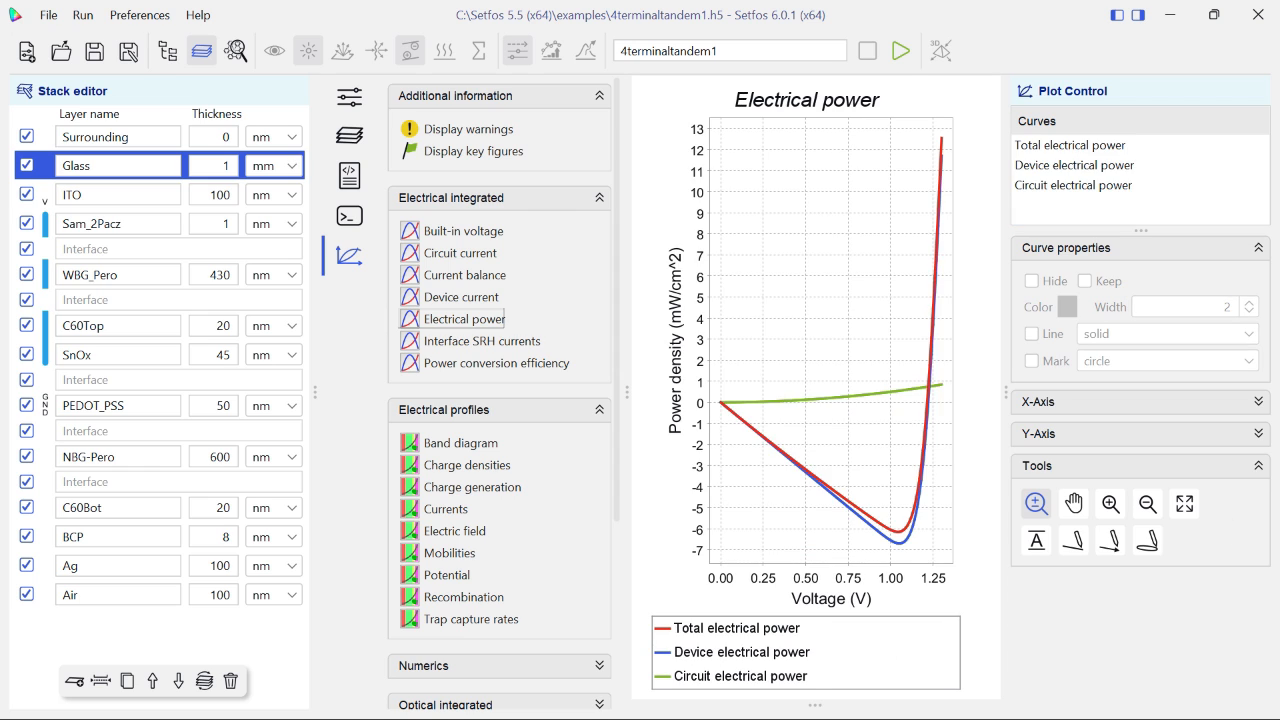
pyautogui.click(481, 341)
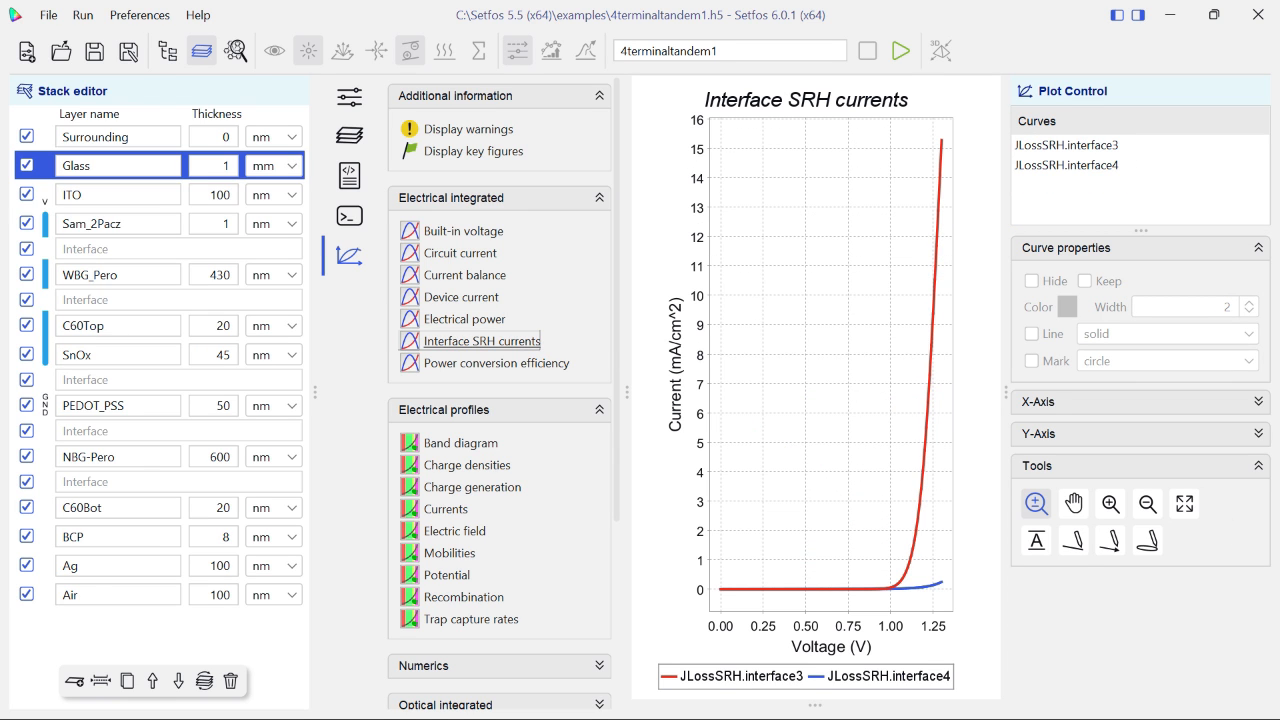
pyautogui.click(497, 363)
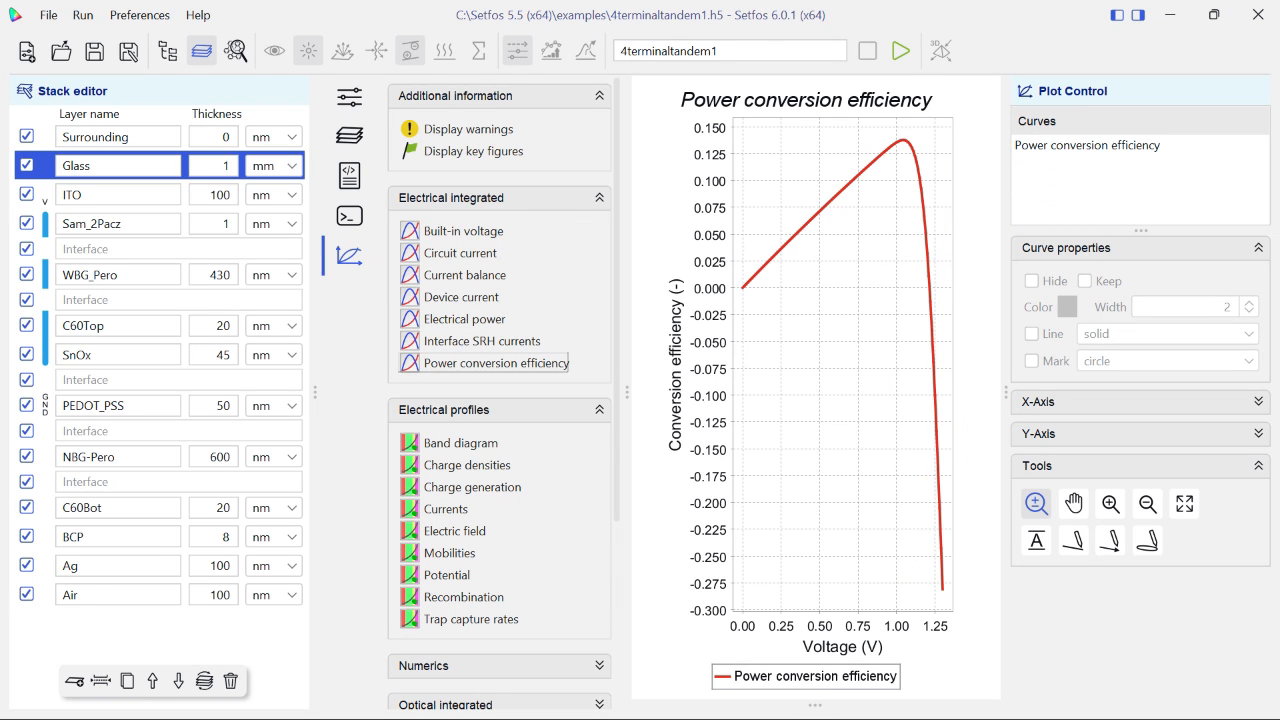
# View the electrical profiles for the band diagram, charge densities, charge generation and currents
pyautogui.click(461, 443)
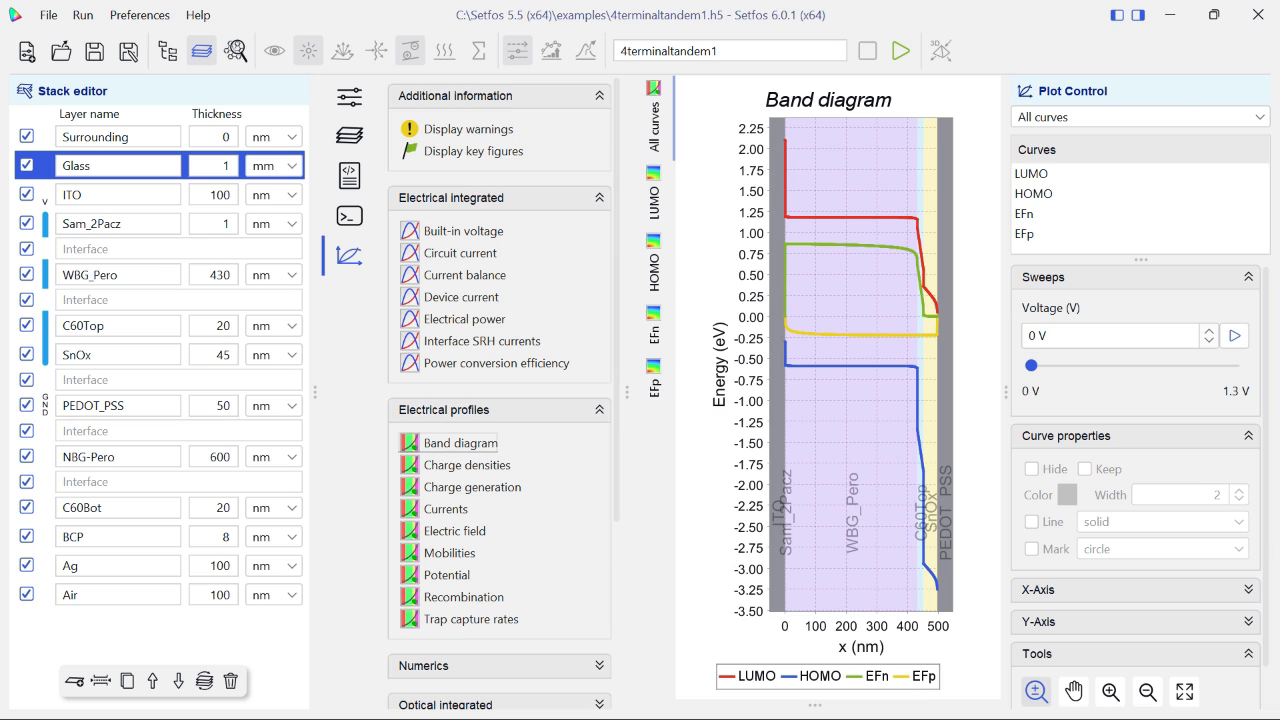
pyautogui.scroll(-3, 500, 400)
pyautogui.moveTo(616, 400); pyautogui.dragTo(616, 392)
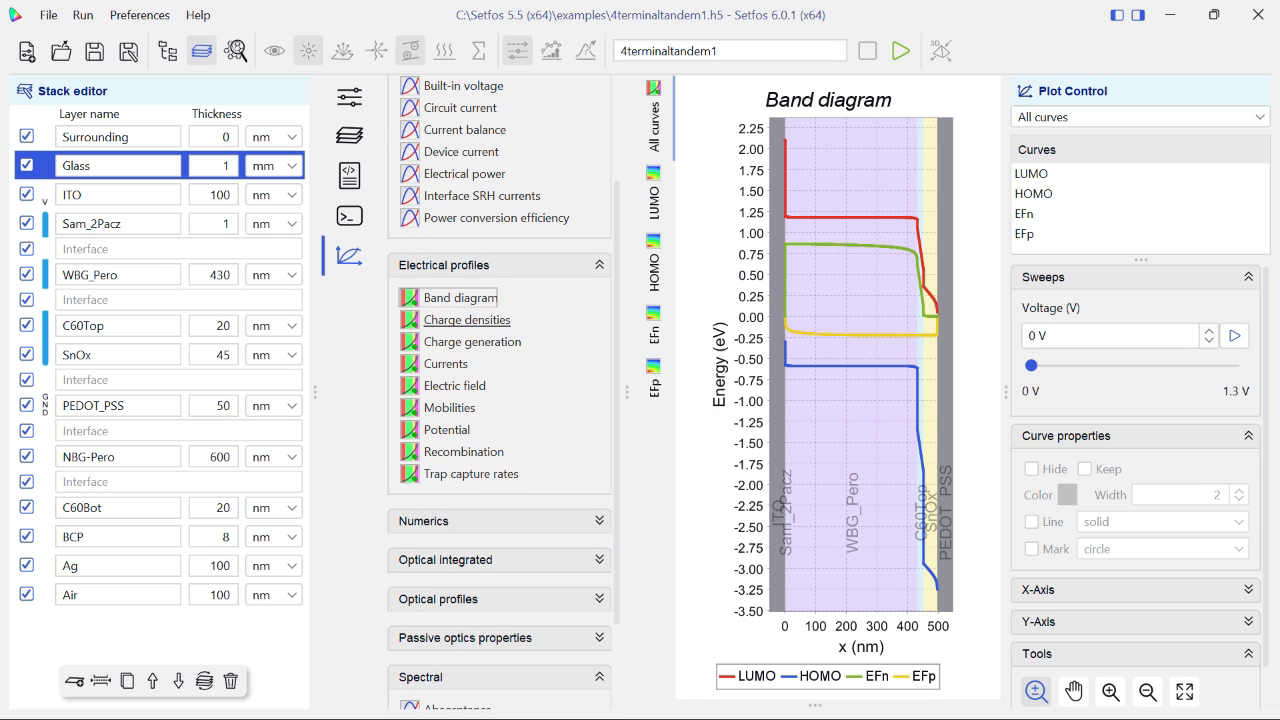
pyautogui.moveTo(617, 328); pyautogui.dragTo(617, 264)
pyautogui.click(495, 143)
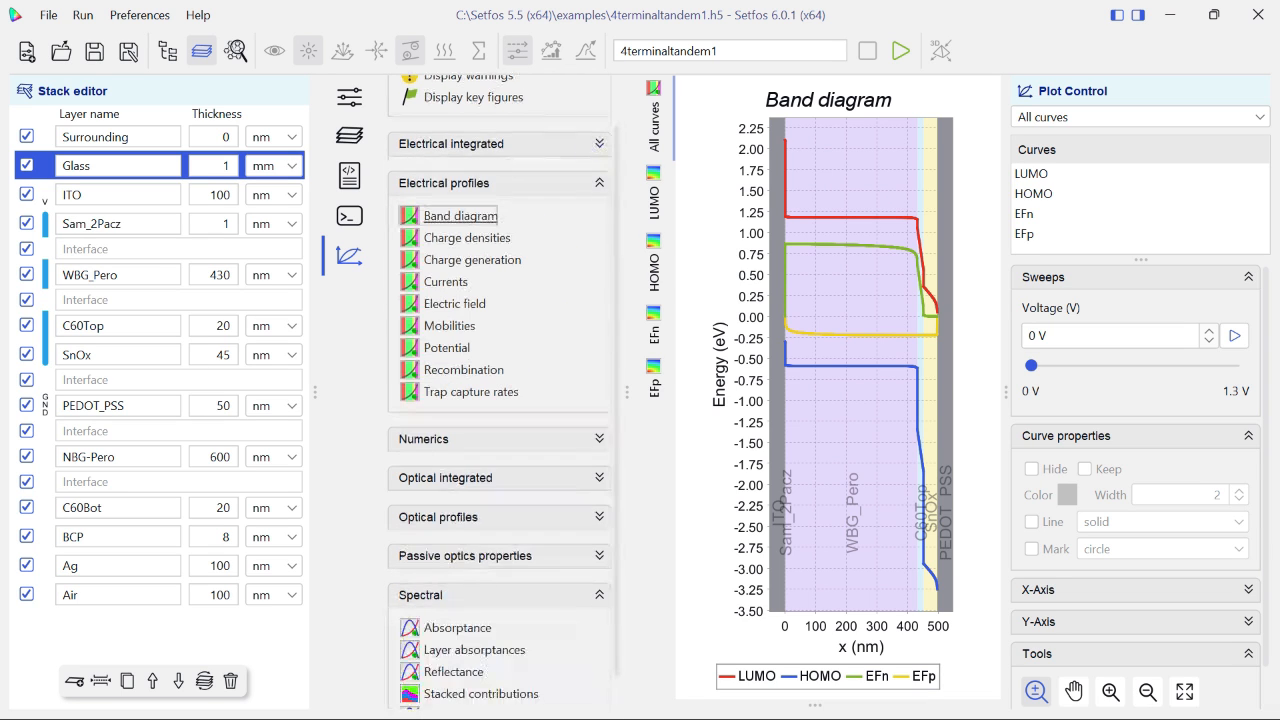
pyautogui.click(467, 238)
pyautogui.click(471, 260)
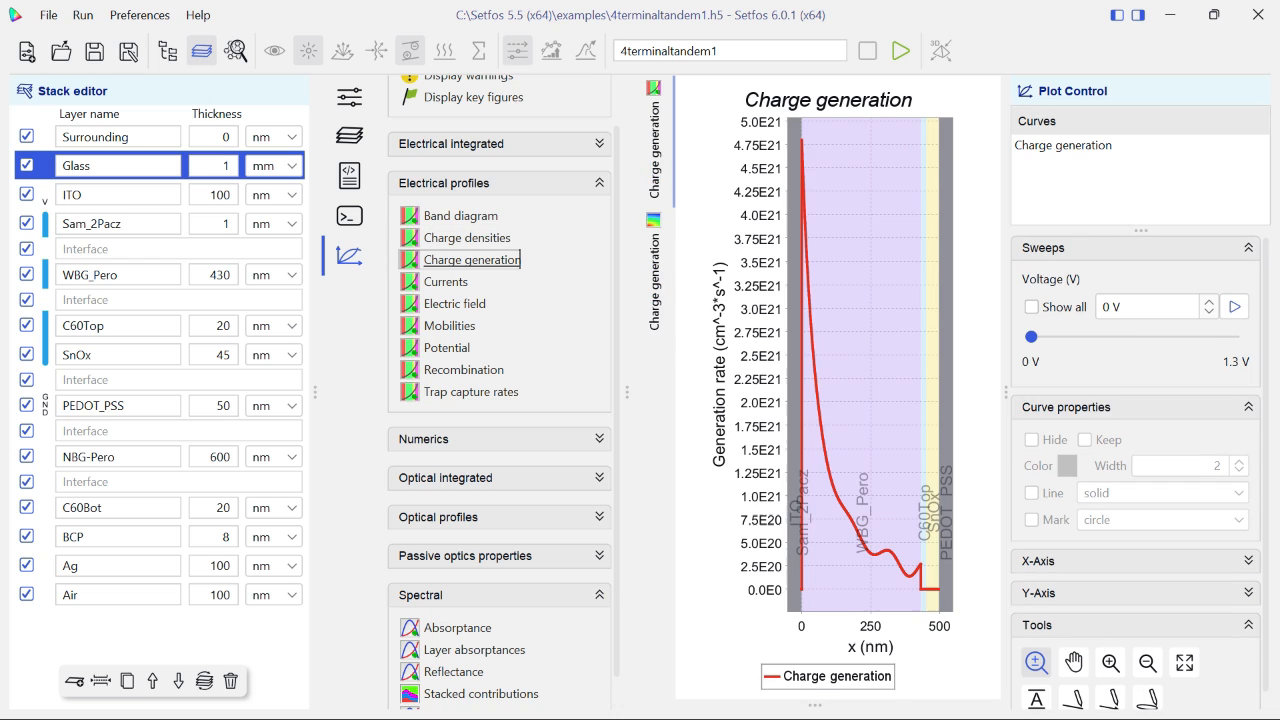
pyautogui.click(446, 282)
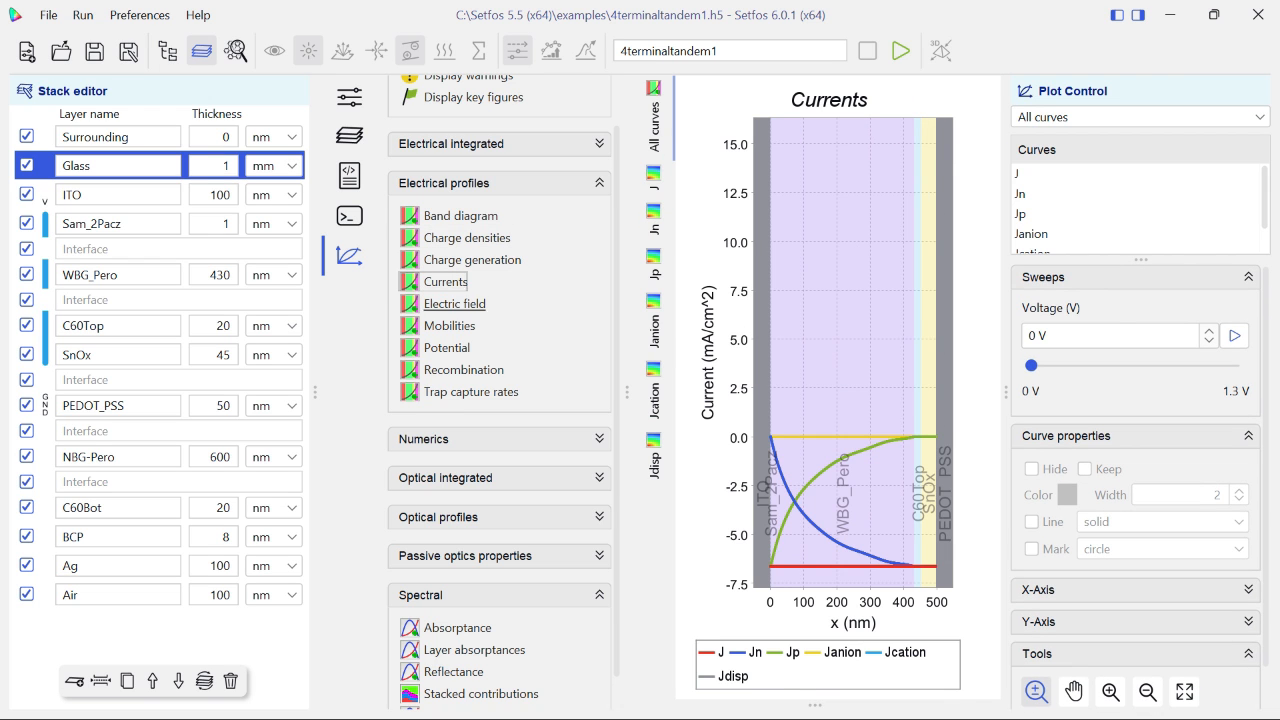
# View the electrical profiles for the electric field, mobilities, potential, recombination and trap capture rates
pyautogui.click(455, 304)
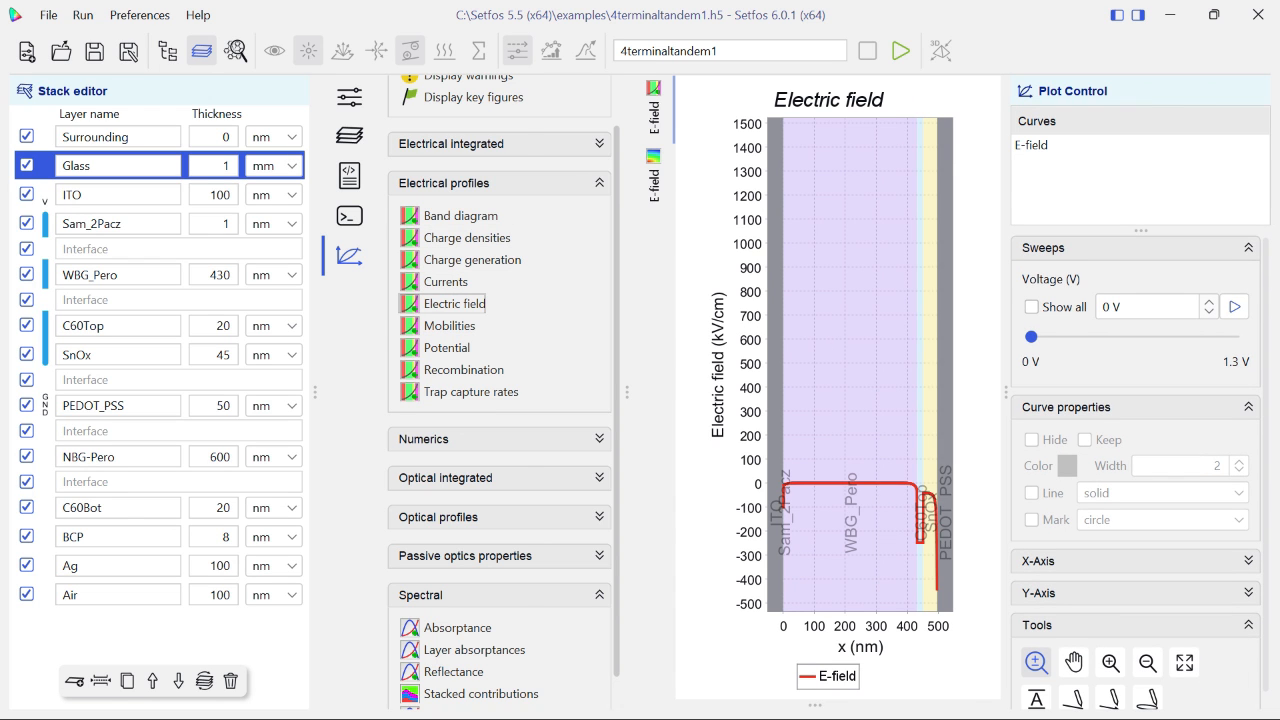
pyautogui.click(449, 326)
pyautogui.click(447, 348)
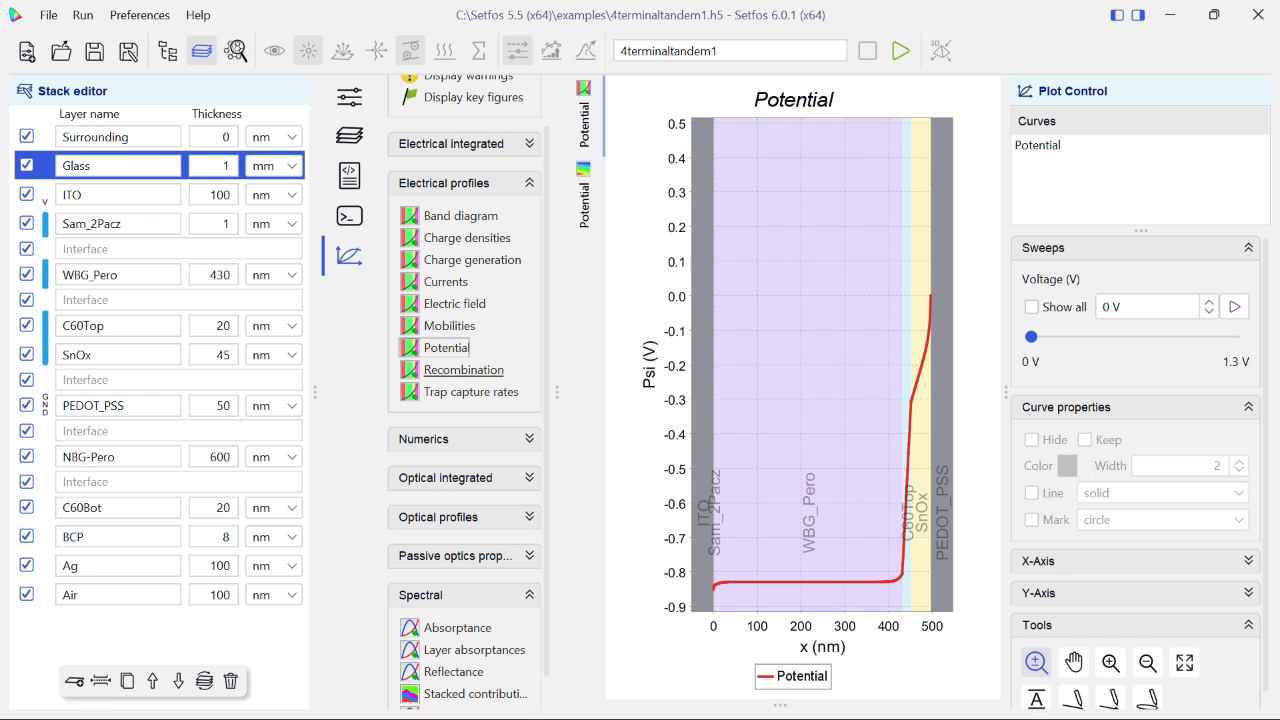
pyautogui.click(463, 370)
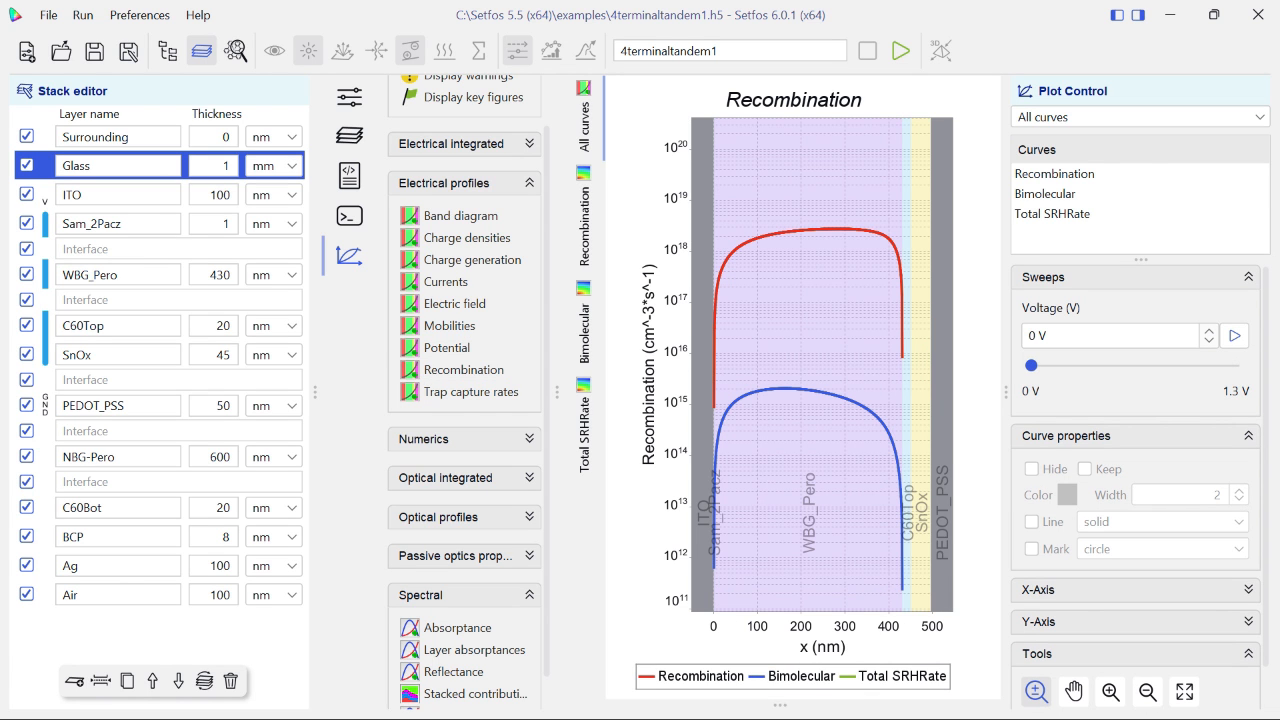
pyautogui.click(470, 392)
# View the numerics plots for absolute residual error, iterations and residual error, narrowing the stack editor for more room
pyautogui.click(422, 439)
pyautogui.click(470, 472)
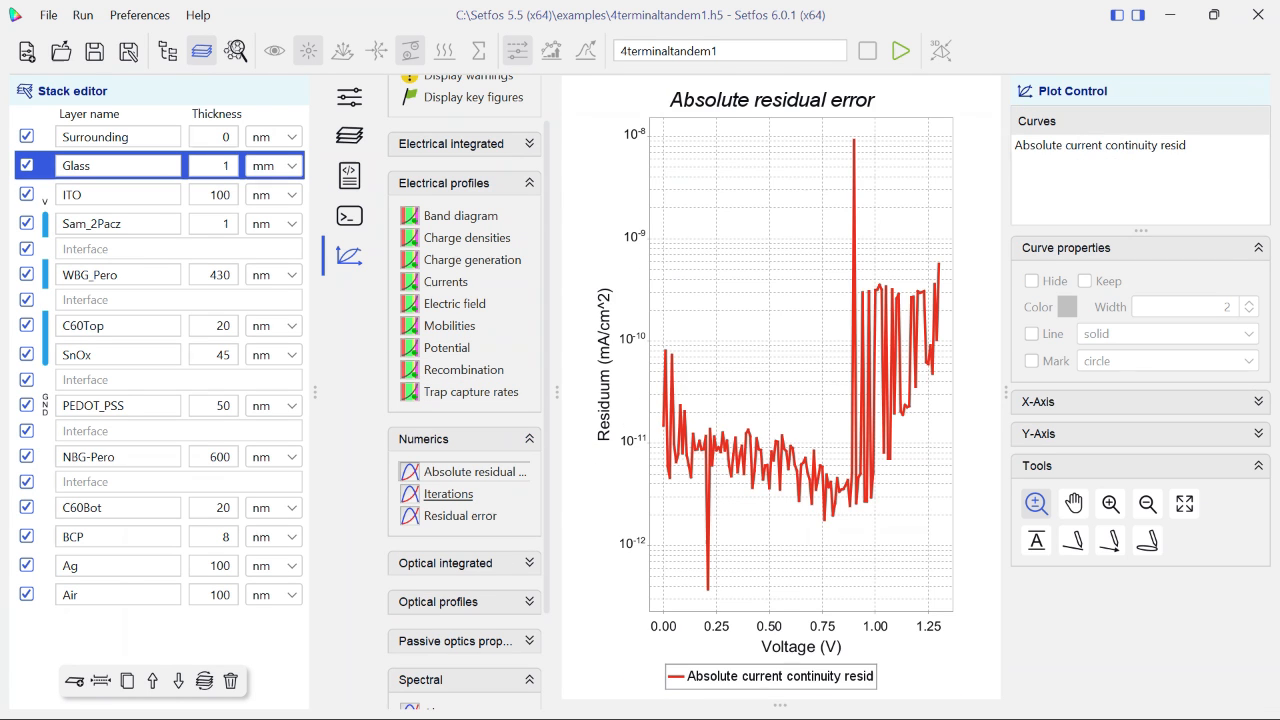
pyautogui.click(449, 494)
pyautogui.click(459, 516)
pyautogui.moveTo(315, 392); pyautogui.dragTo(225, 392)
pyautogui.scroll(-3, 382, 440)
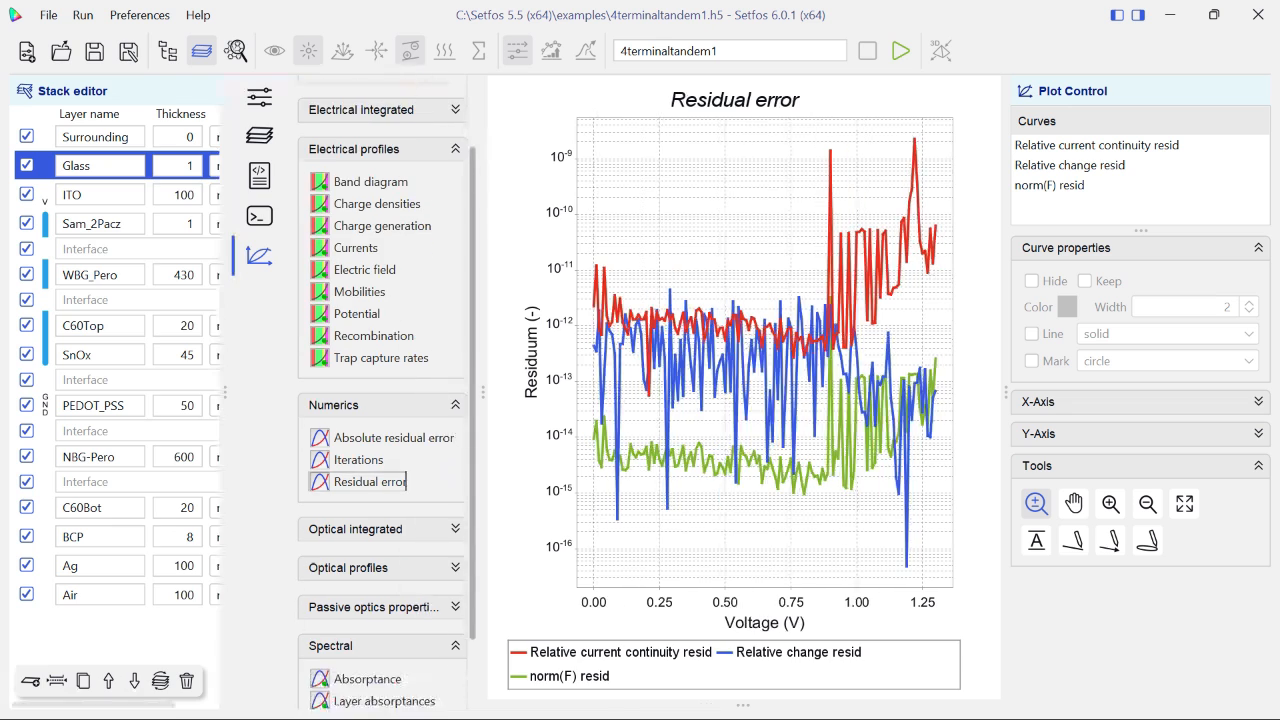
# View the photocurrent, stacked contributions photocurrent and absorption profile plots, and expand the passive optics results
pyautogui.click(356, 443)
pyautogui.click(367, 476)
pyautogui.click(394, 498)
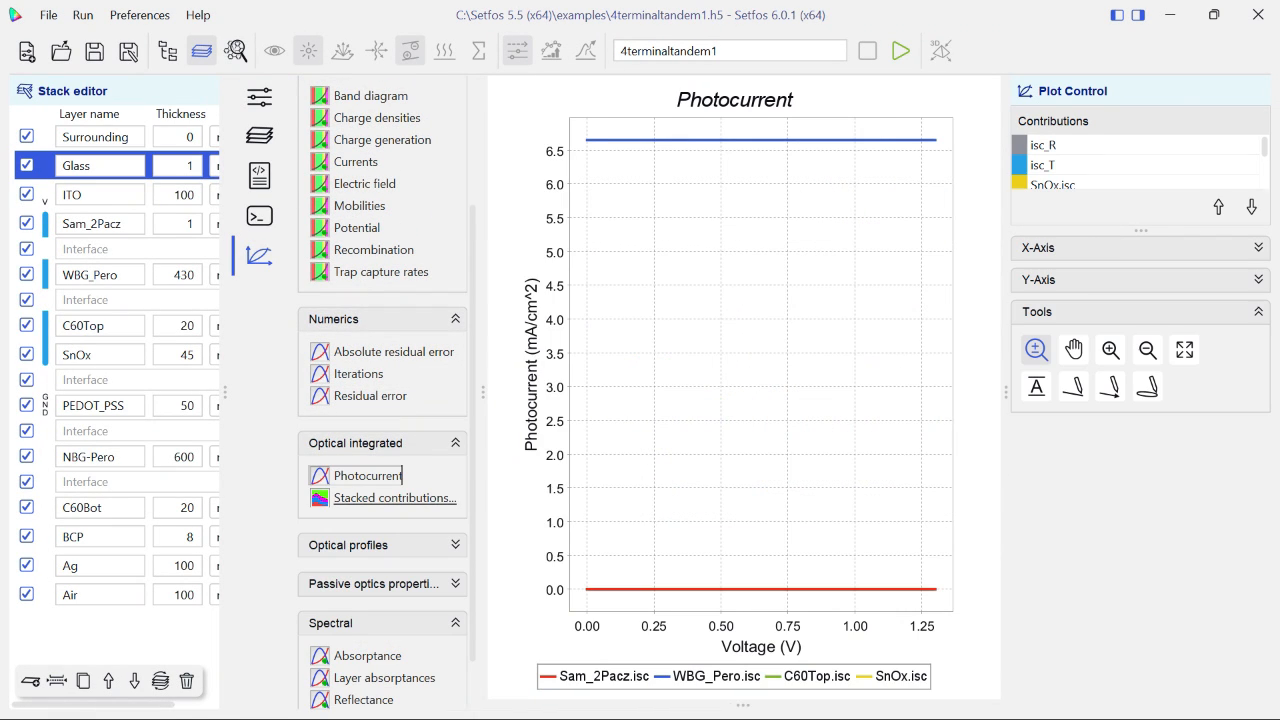
pyautogui.click(355, 545)
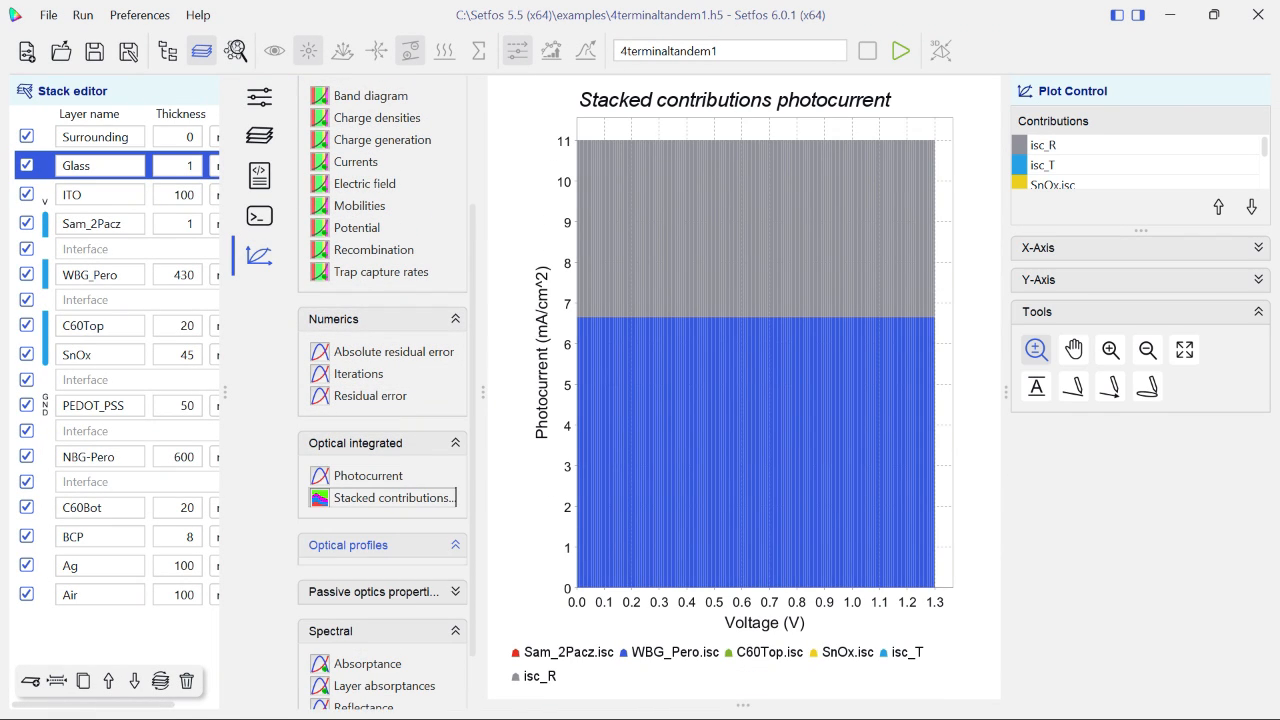
pyautogui.click(382, 578)
pyautogui.click(380, 625)
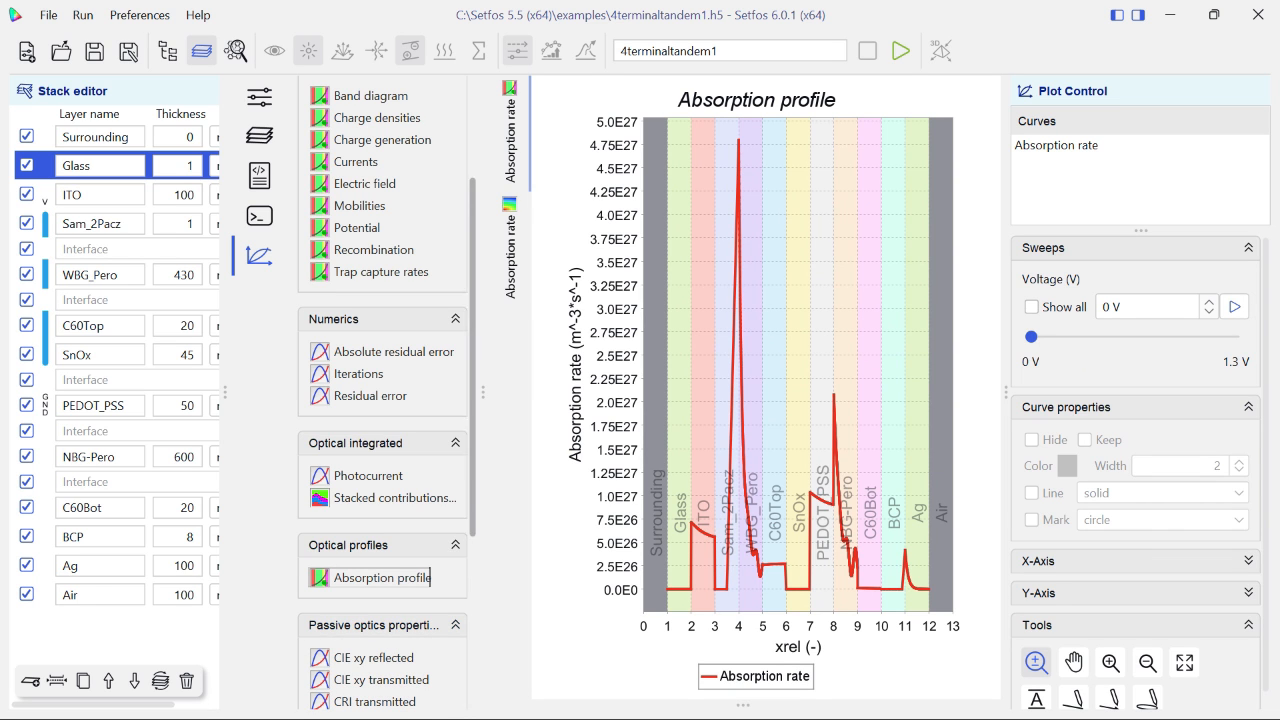
# View the passive optics plots for CIE xy transmitted, CRI transmitted, R,T @ 550 nm, reflected color and transmitted color
pyautogui.moveTo(473, 300); pyautogui.dragTo(473, 471)
pyautogui.click(382, 381)
pyautogui.click(375, 403)
pyautogui.click(371, 425)
pyautogui.press('Down')
pyautogui.press('Down')
pyautogui.press('Down')
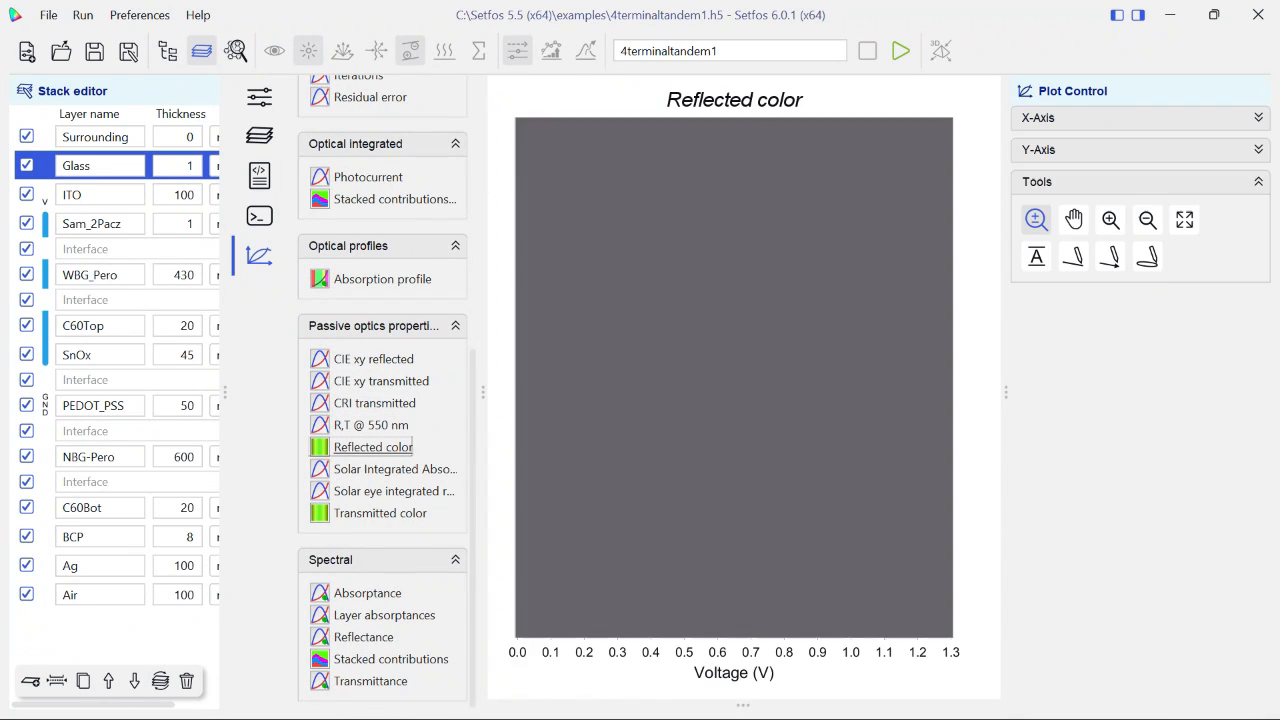
pyautogui.press('Down')
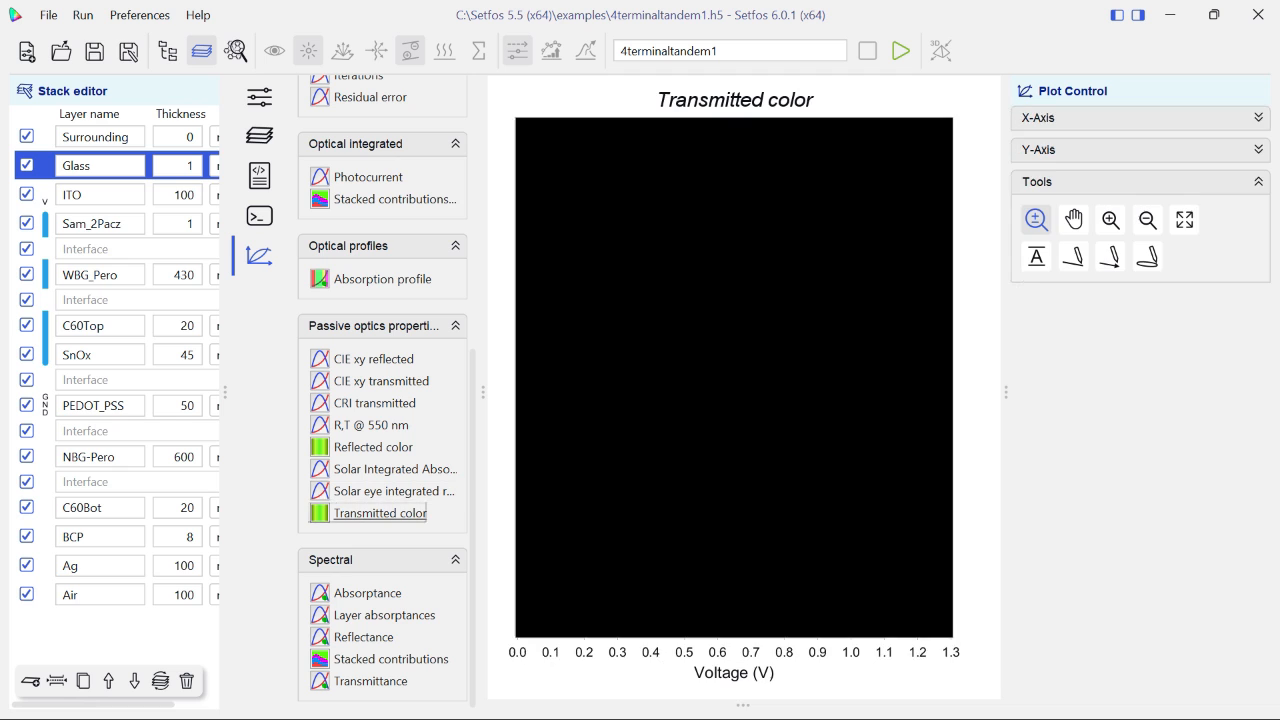
# View the spectral absorptance and layer absorptances plots, check the absorption settings, and highlight the Sam_2Pacz absorptance curve
pyautogui.press('Down')
pyautogui.press('Down')
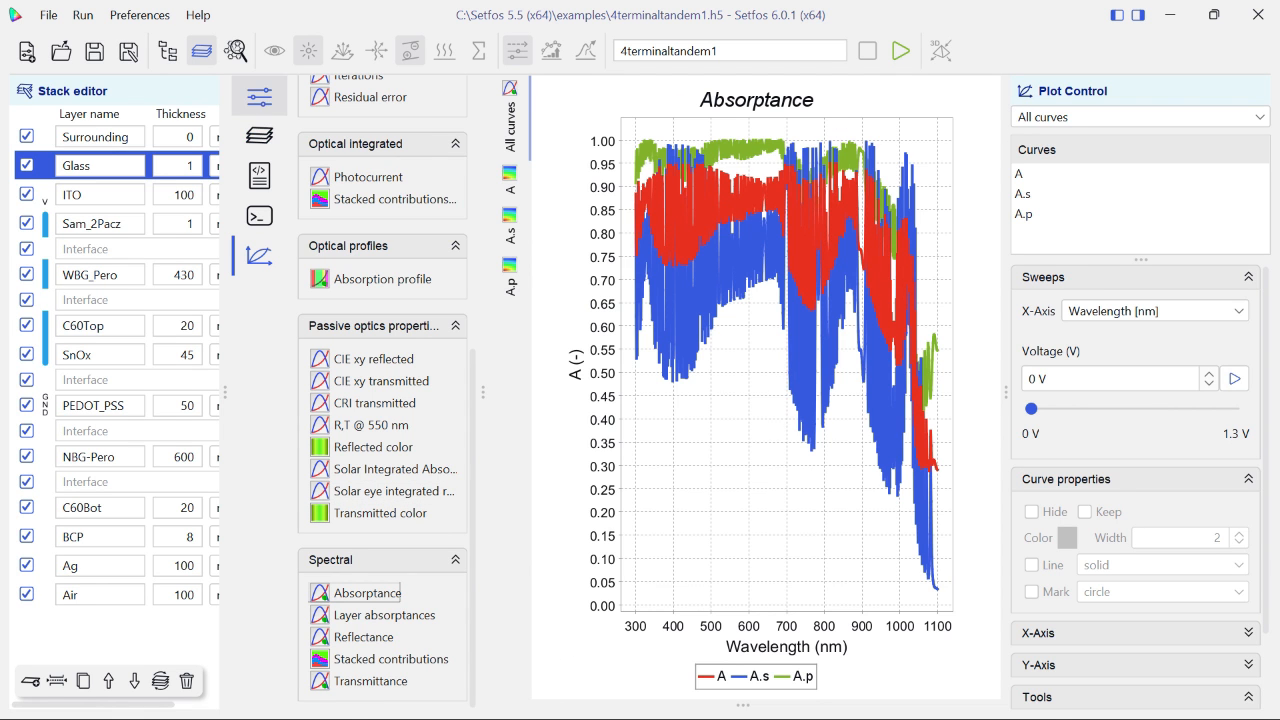
pyautogui.click(259, 97)
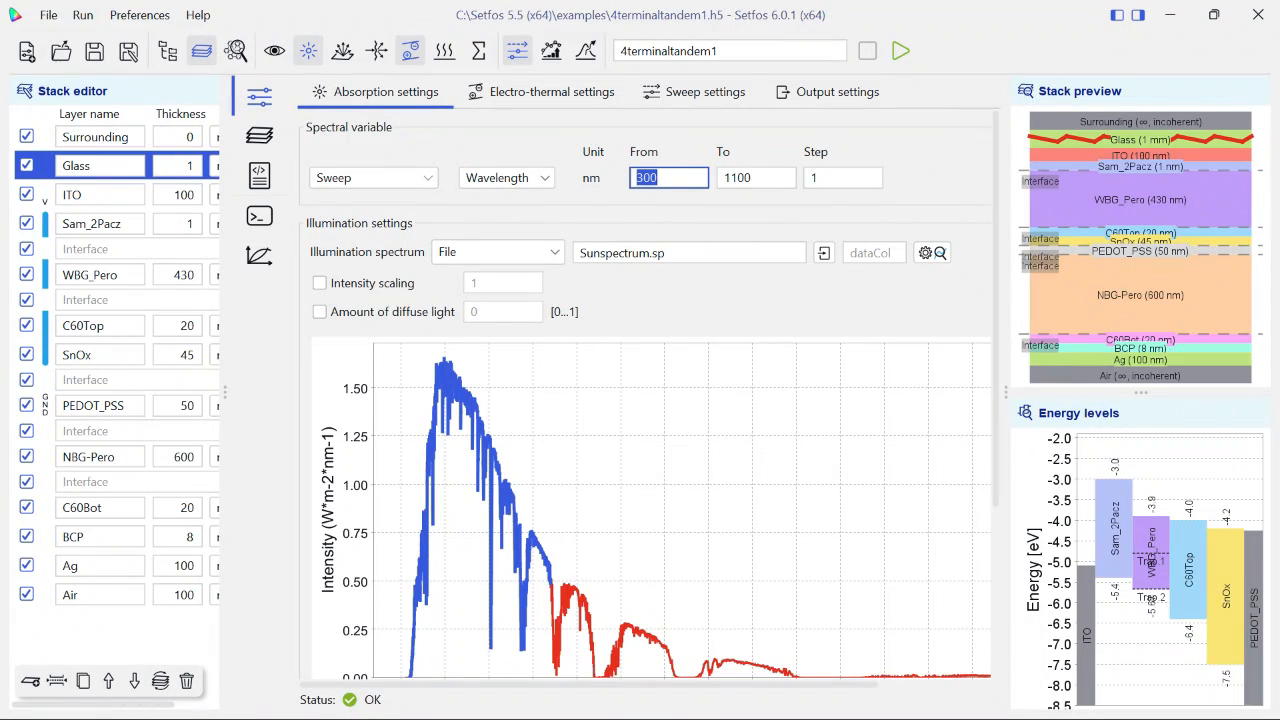
pyautogui.click(259, 255)
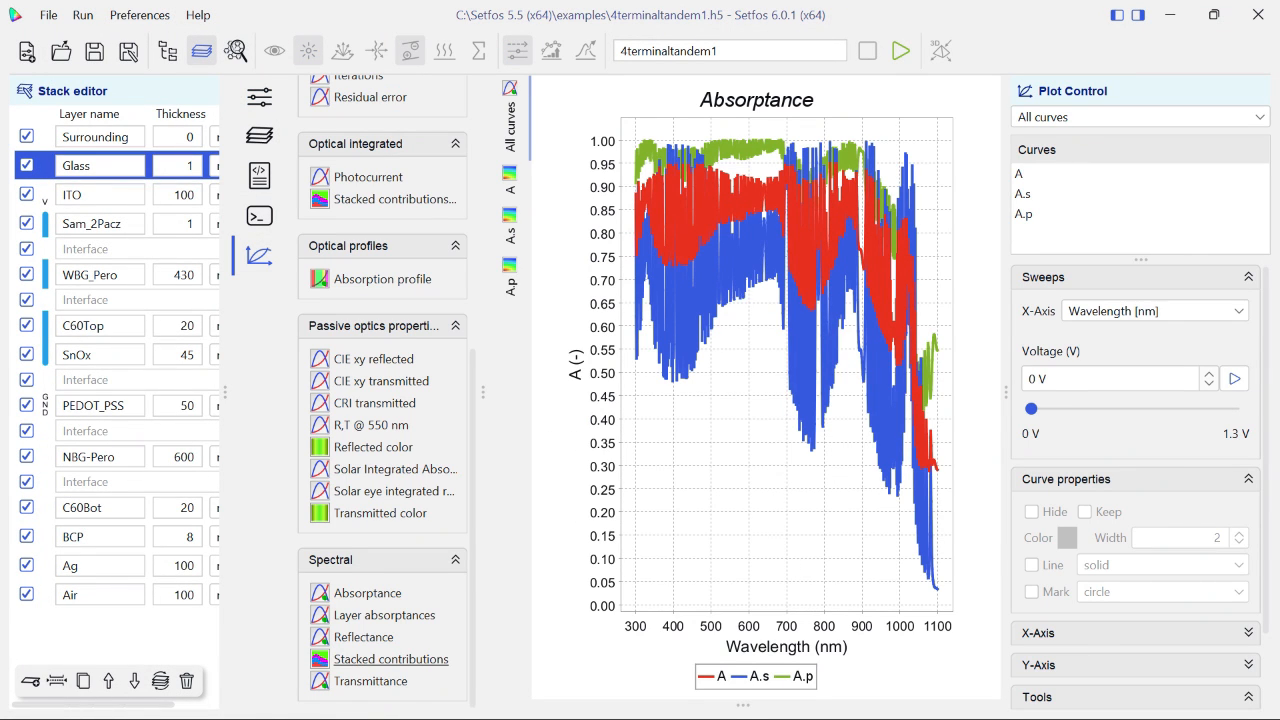
pyautogui.click(384, 616)
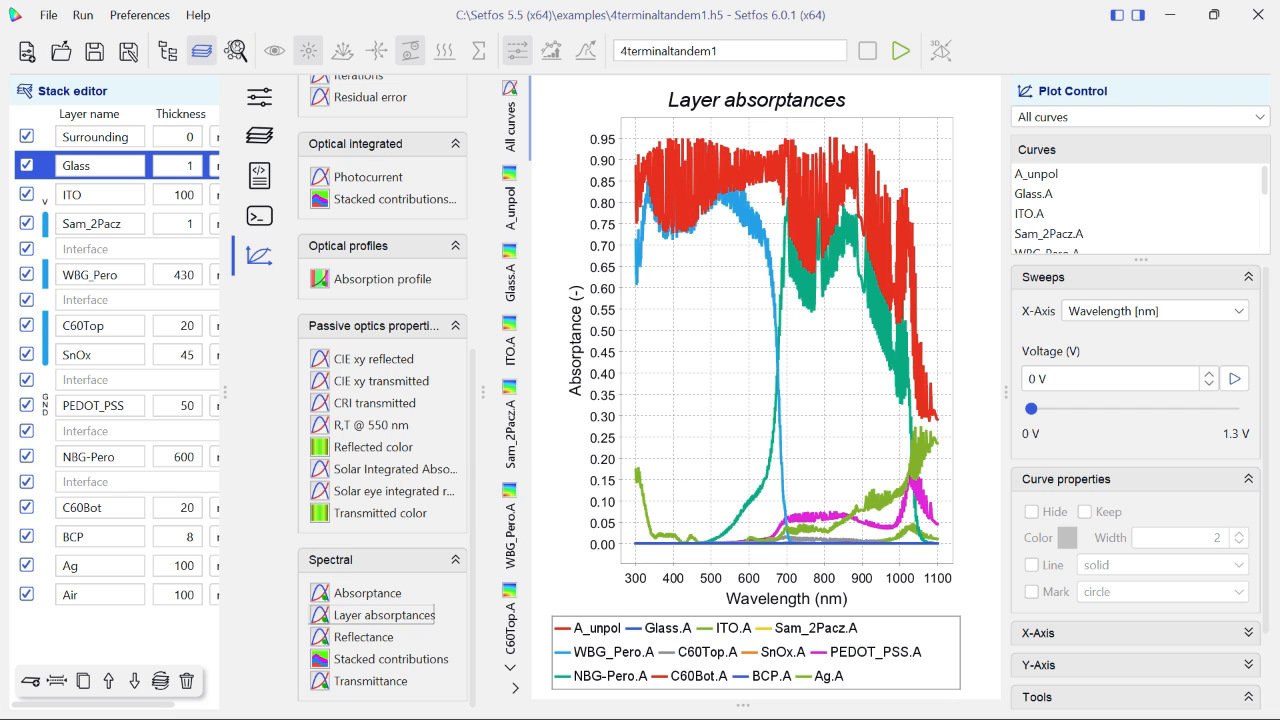
pyautogui.click(1030, 214)
pyautogui.click(1048, 234)
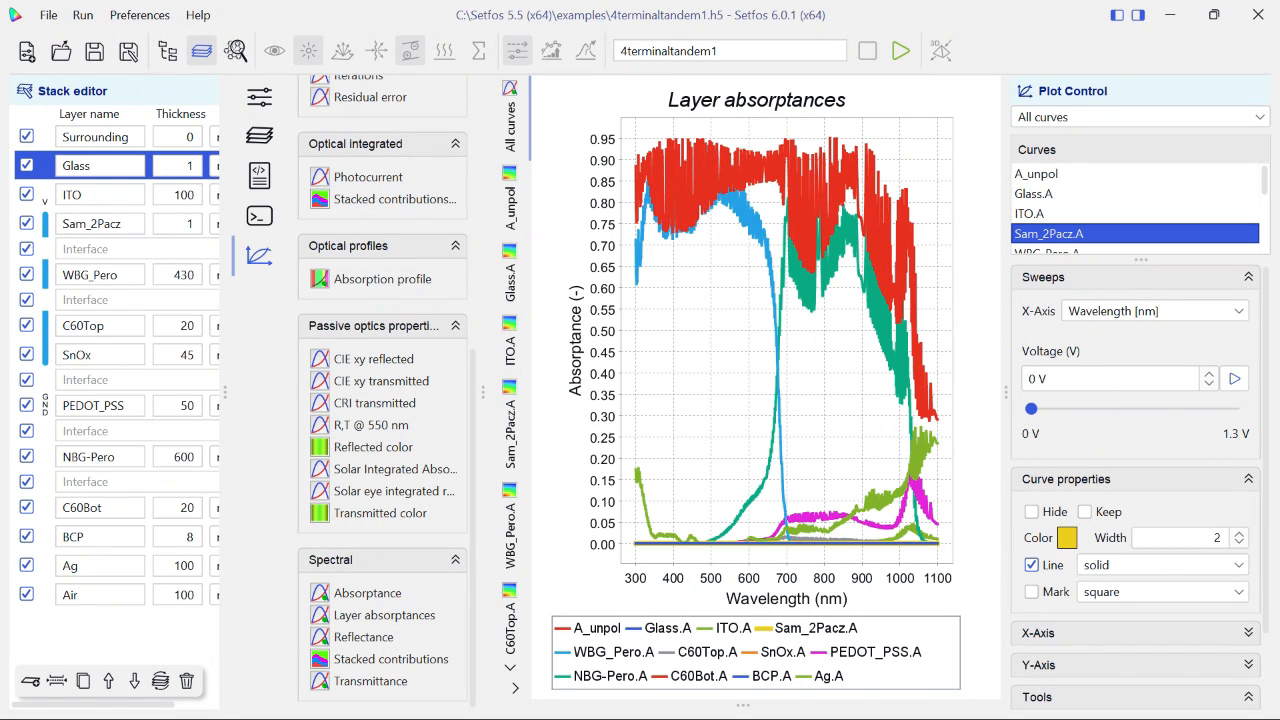
# View the spectral reflectance, stacked contributions and transmittance plots
pyautogui.click(363, 637)
pyautogui.click(390, 659)
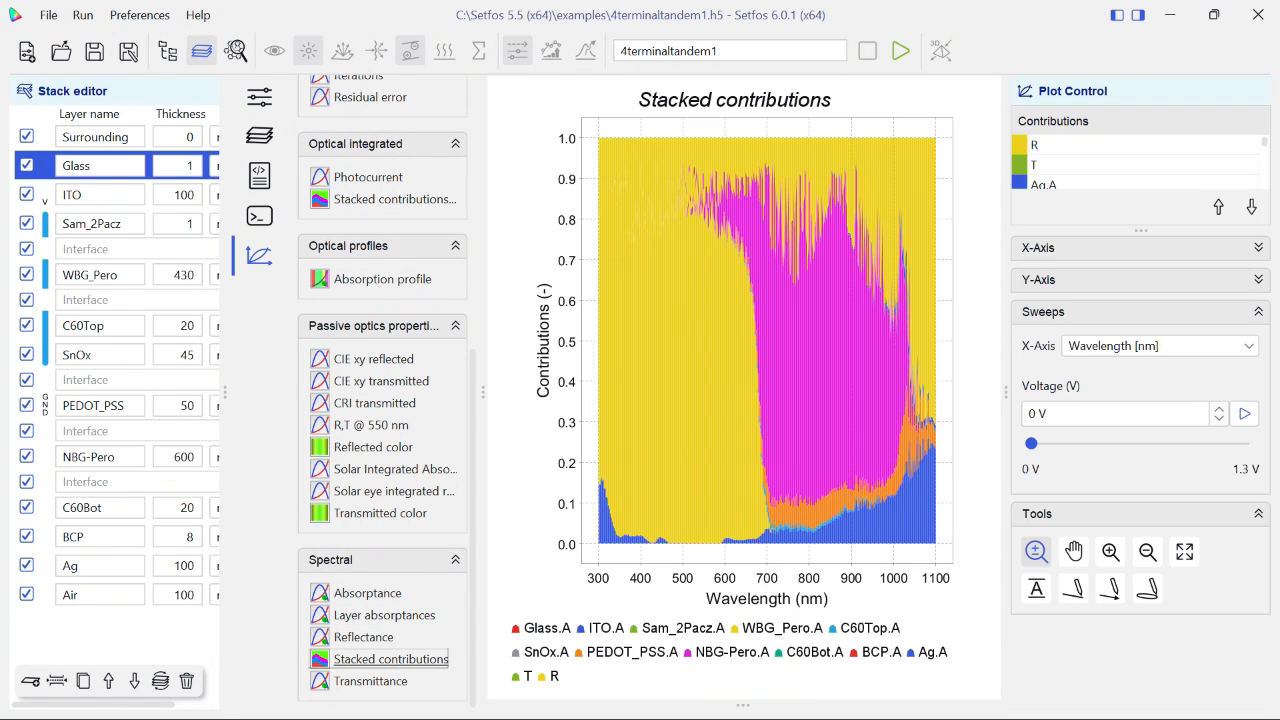
pyautogui.click(370, 681)
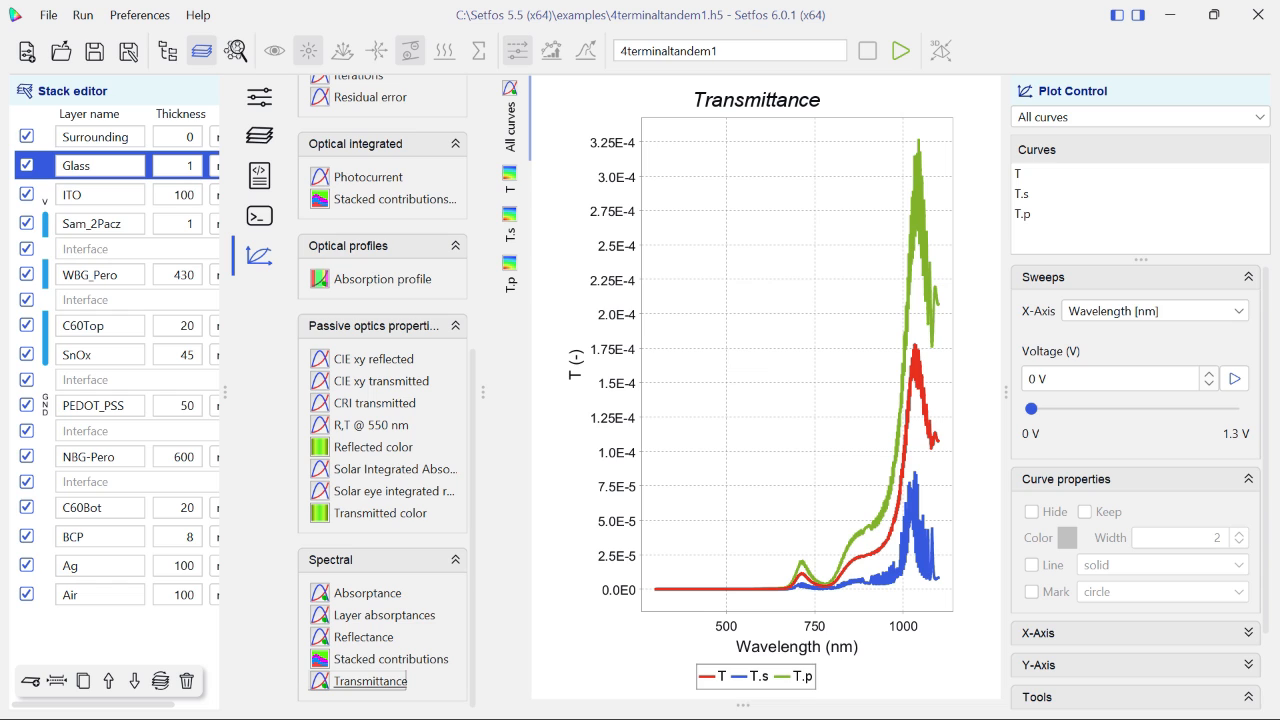
# Save the visible transmittance data as a text file named TRANSMITTANCESPECTRUM4t in the examples folder
pyautogui.rightClick(697, 305)
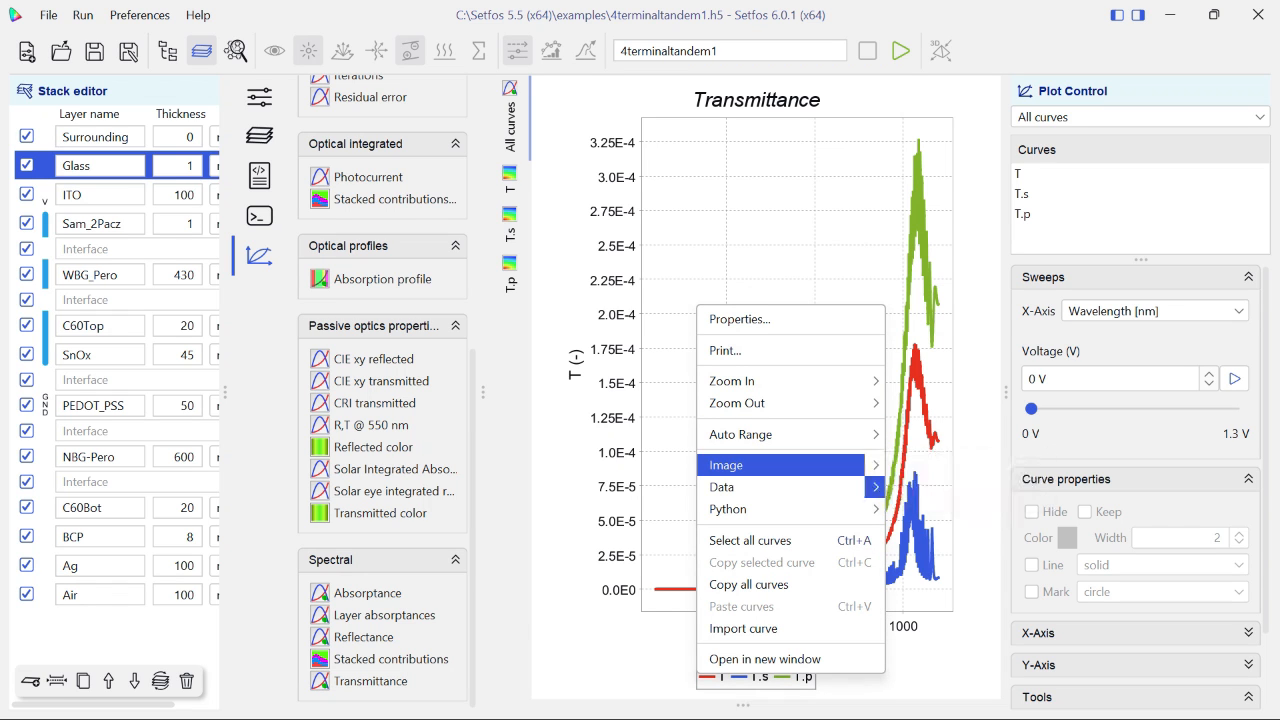
pyautogui.moveTo(790, 465)
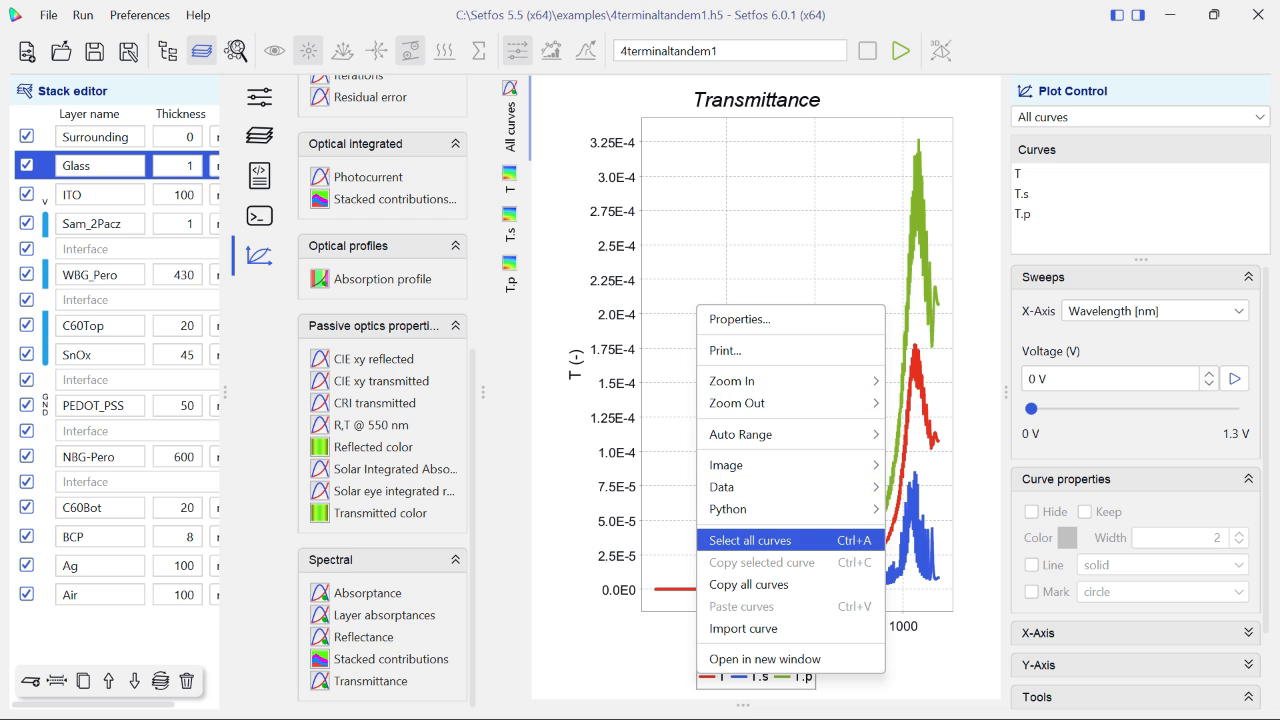
pyautogui.moveTo(790, 487)
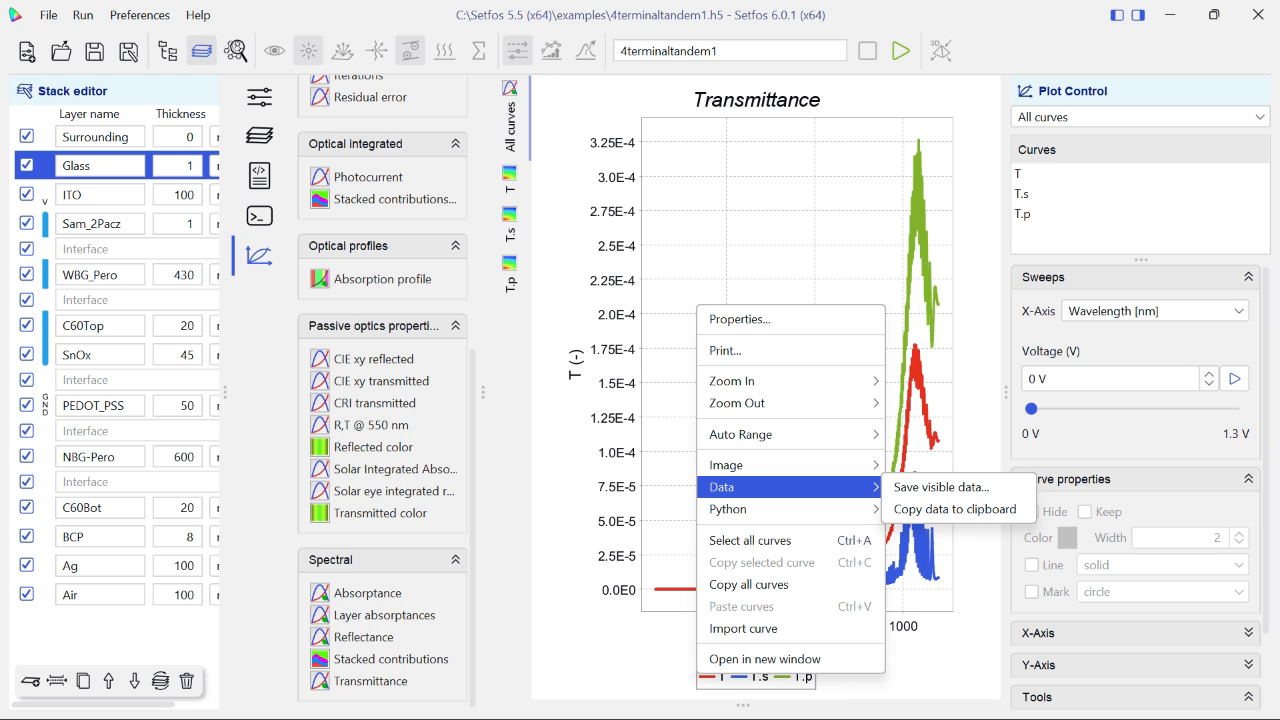
pyautogui.click(940, 487)
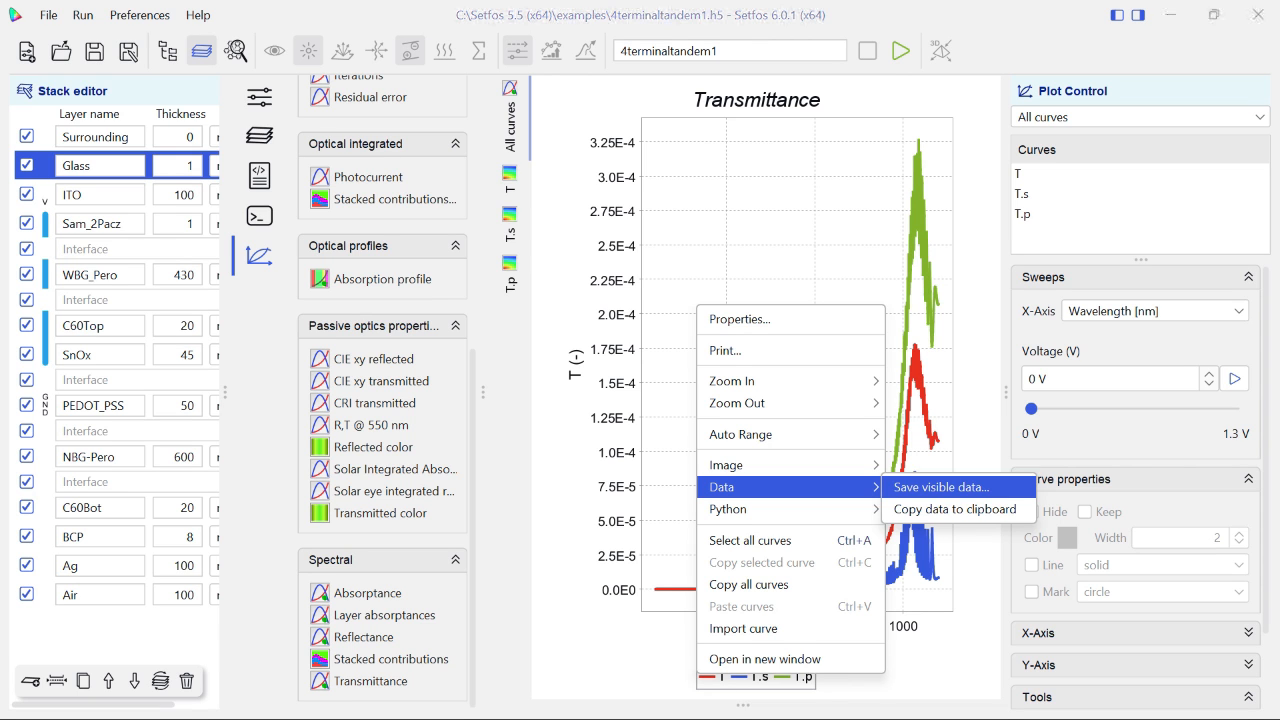
pyautogui.write('T')
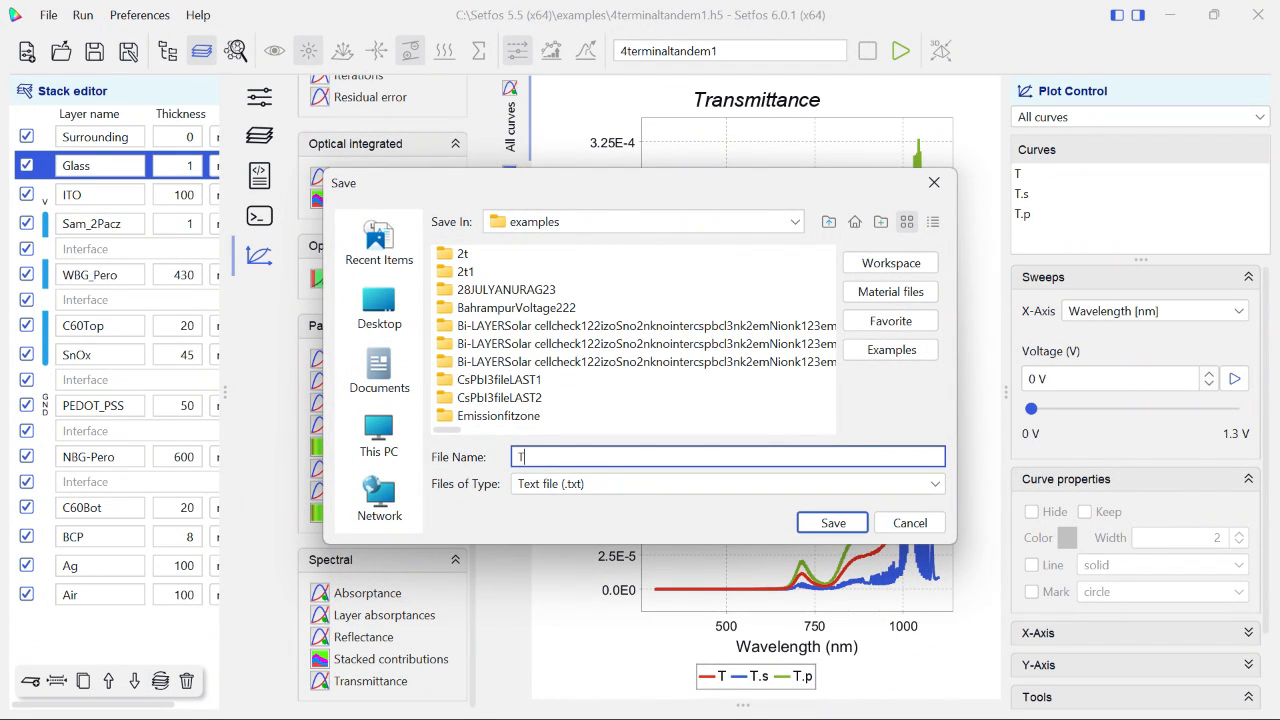
pyautogui.write('RANSMITTANCESPECTRUM4t')
pyautogui.press('Return')
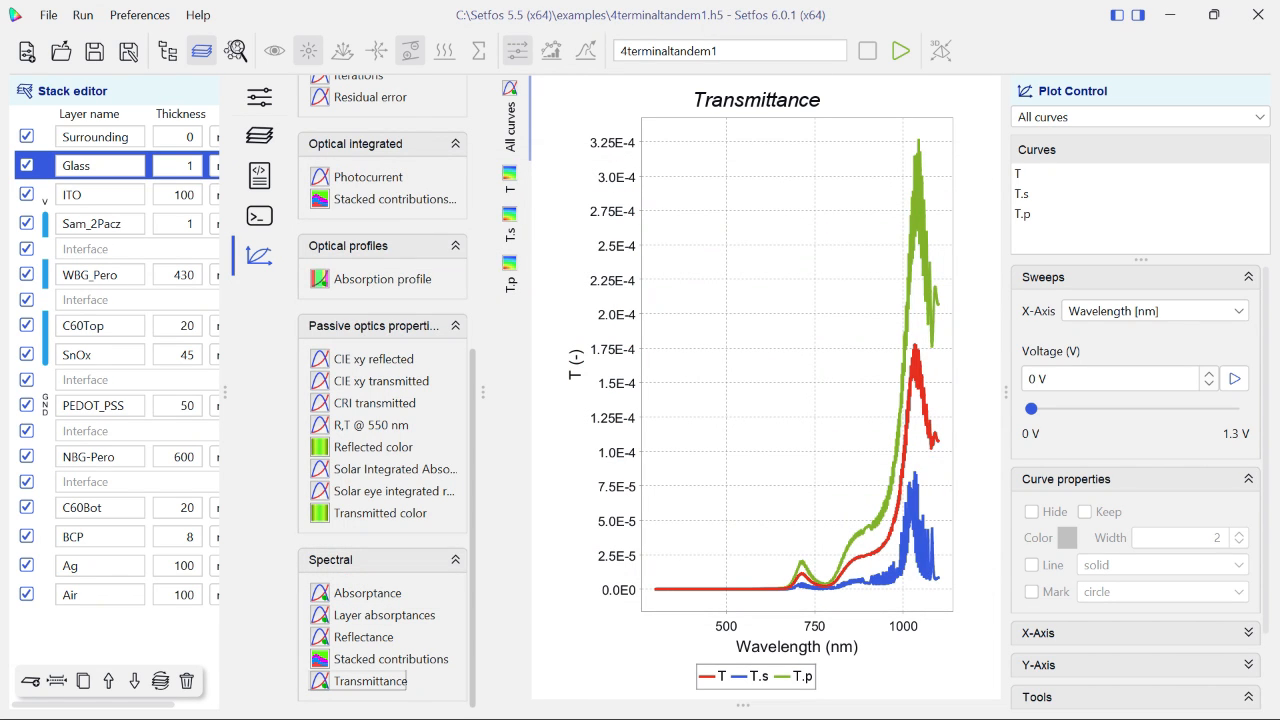
# Return to the layer stack and define the SnOx and Ag layers as the electrodes
pyautogui.scroll(5, 383, 400)
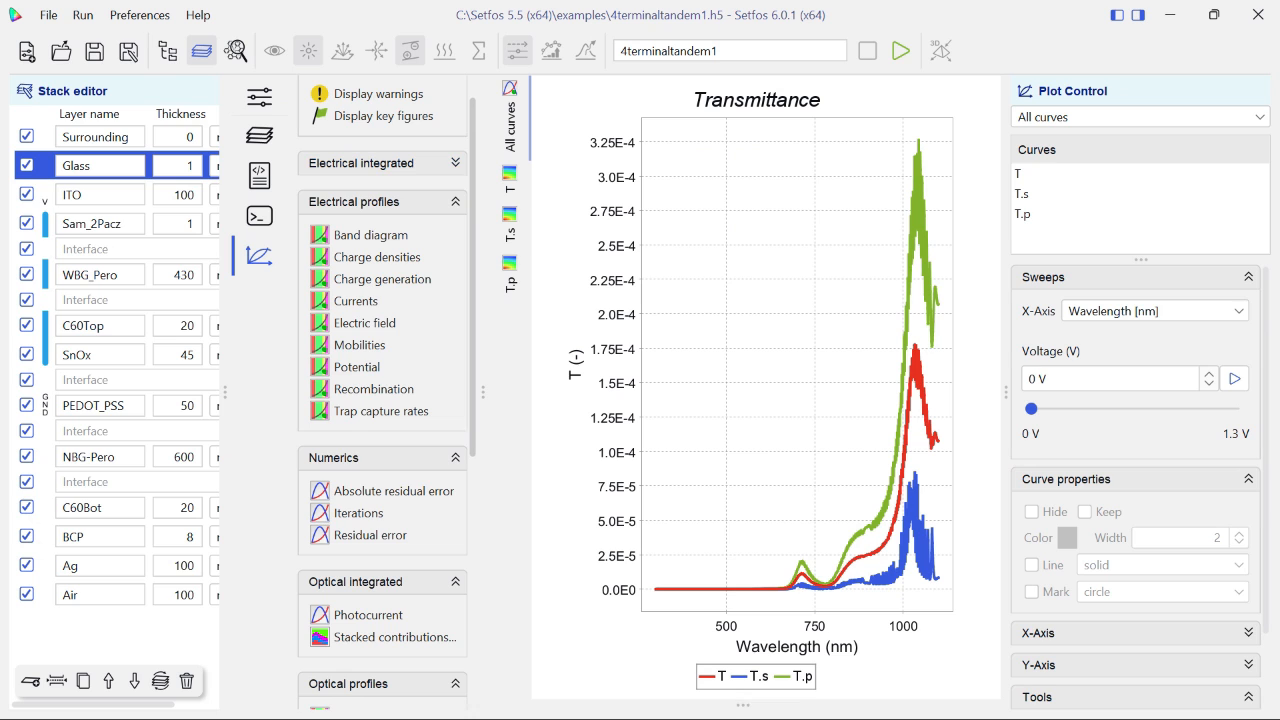
pyautogui.scroll(1, 318, 623)
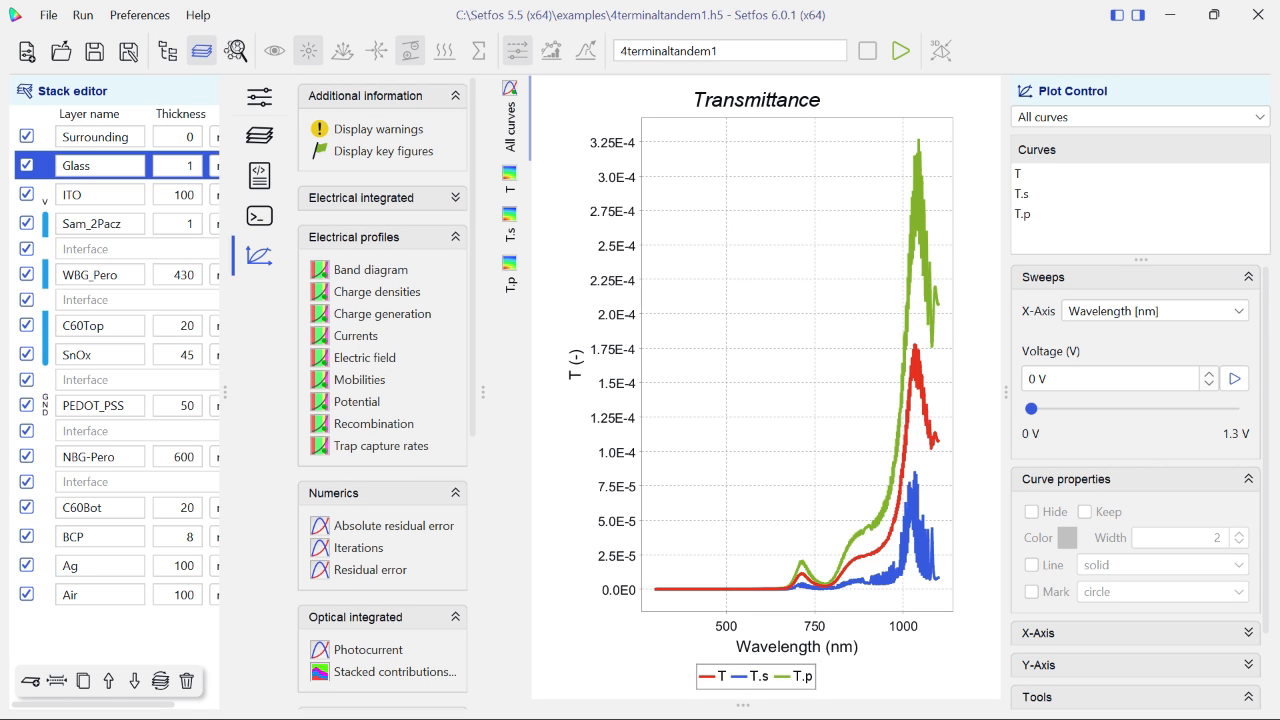
pyautogui.click(259, 96)
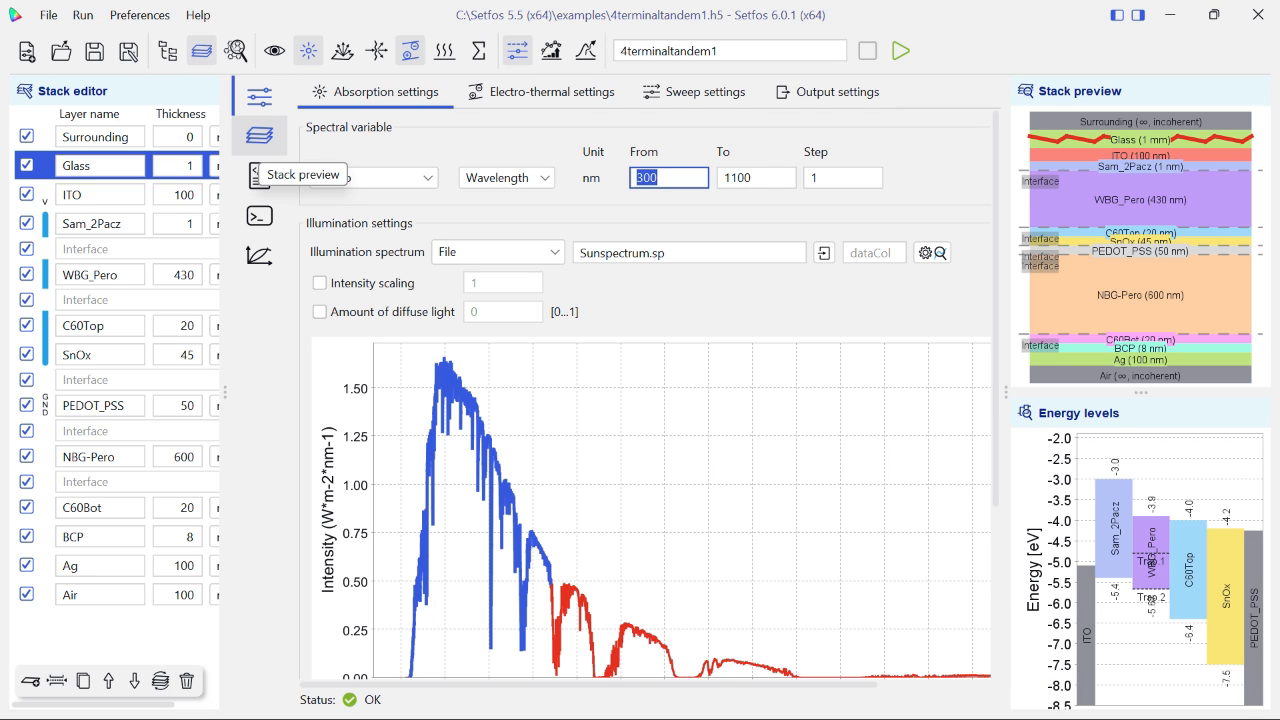
pyautogui.click(1130, 241)
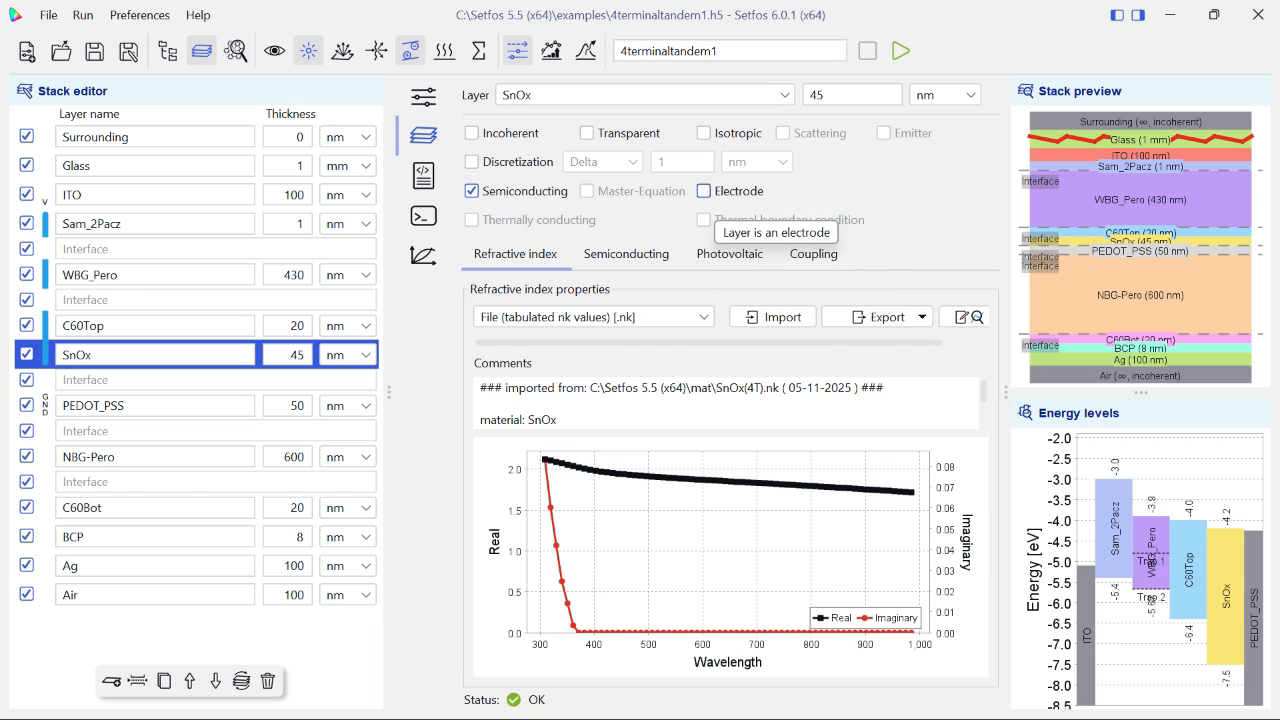
pyautogui.click(704, 191)
pyautogui.click(150, 566)
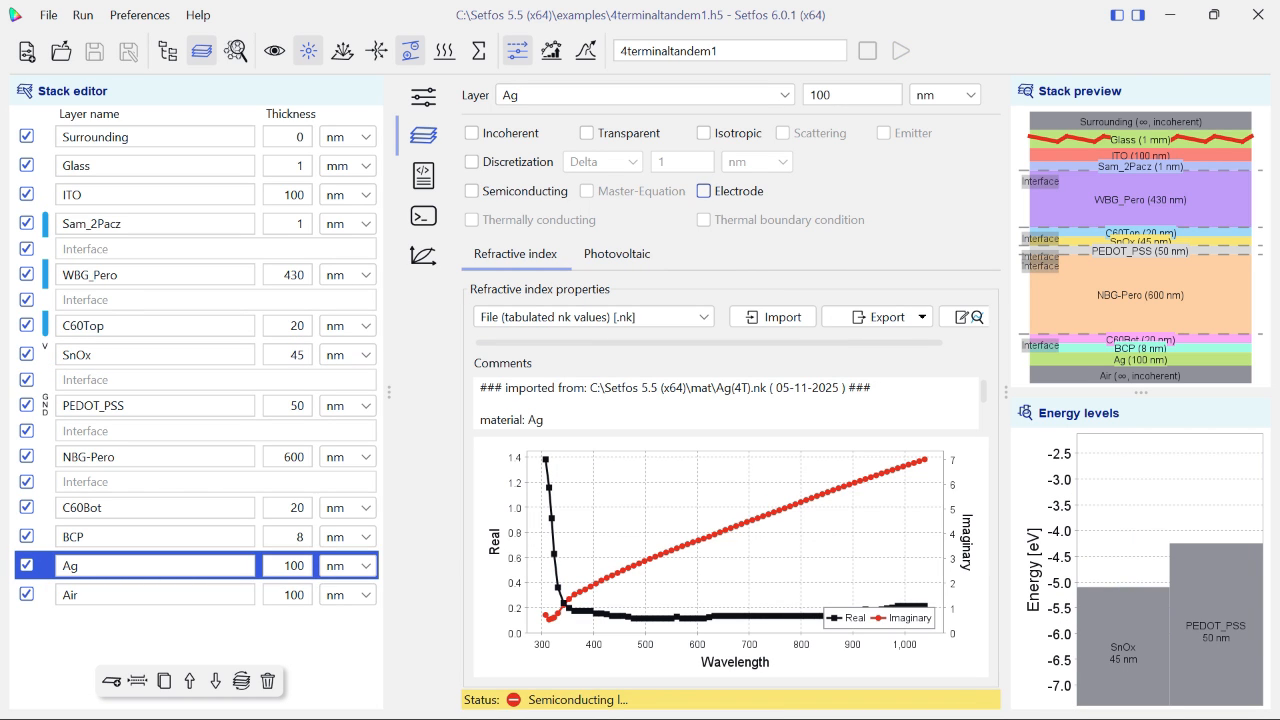
pyautogui.click(704, 191)
# Turn off the semiconducting property of the Sam_2Pacz, WBG_Pero and C60Top layers
pyautogui.click(130, 224)
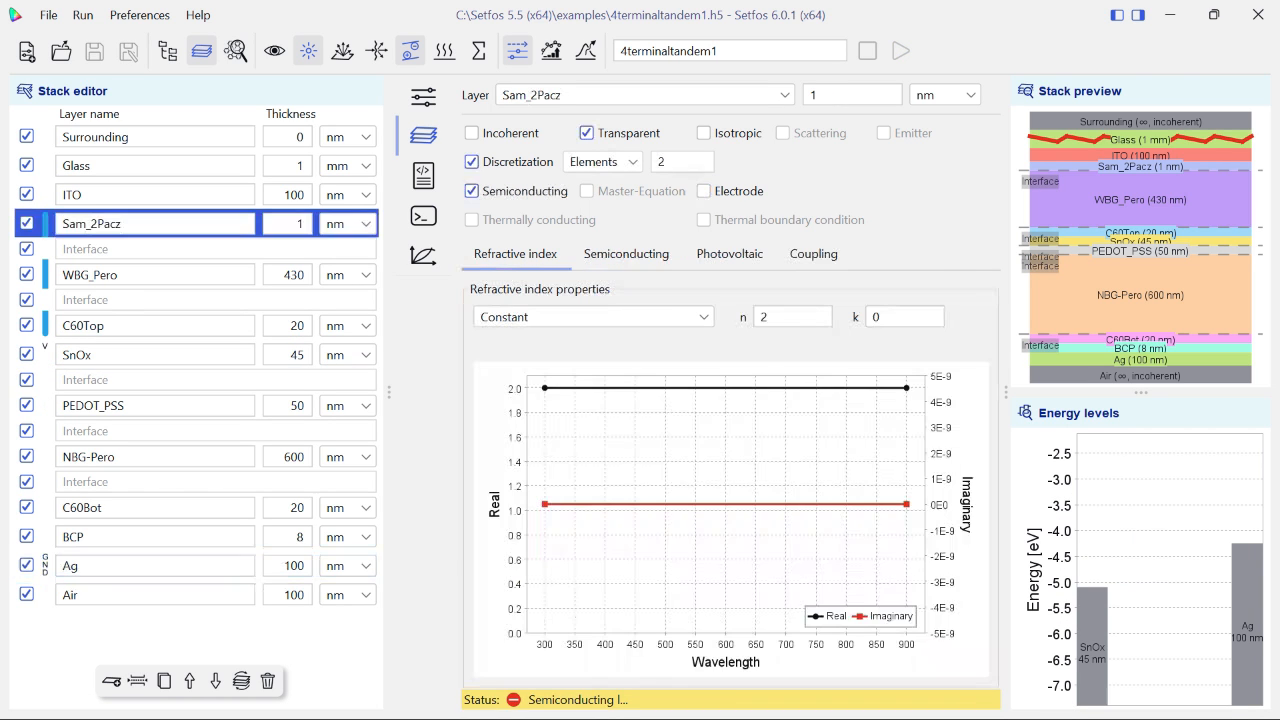
pyautogui.click(471, 191)
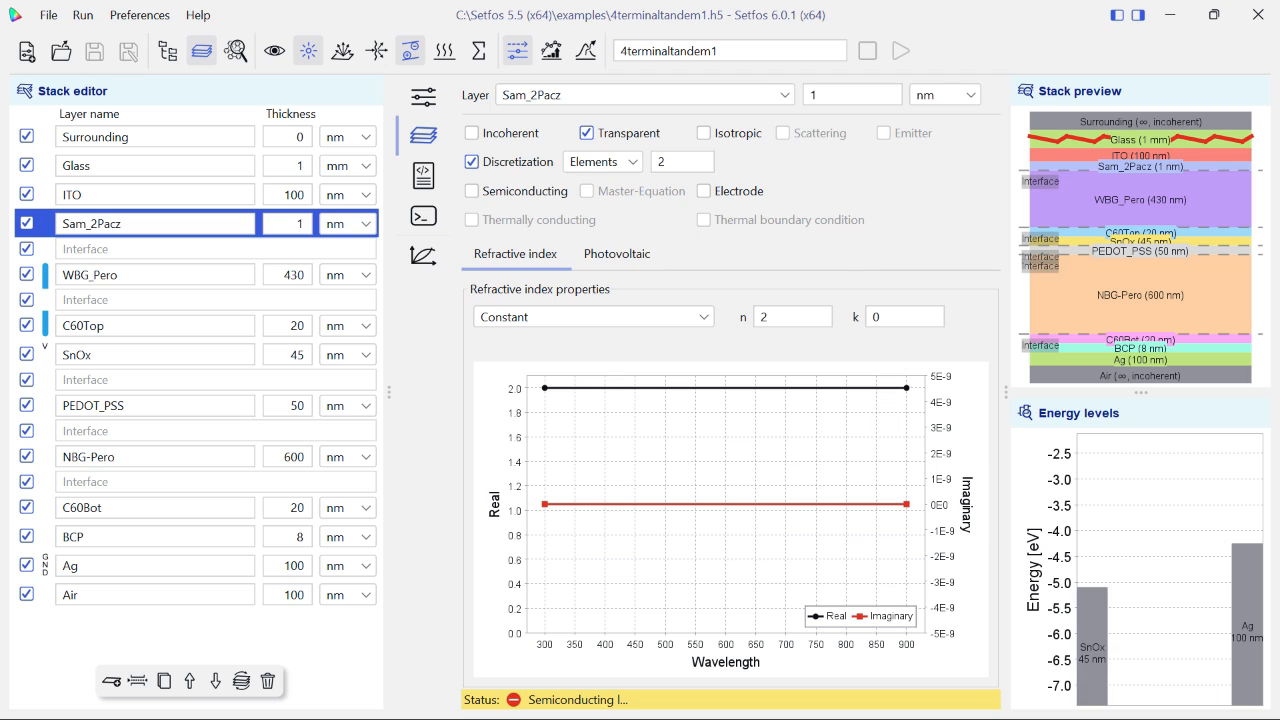
pyautogui.click(130, 275)
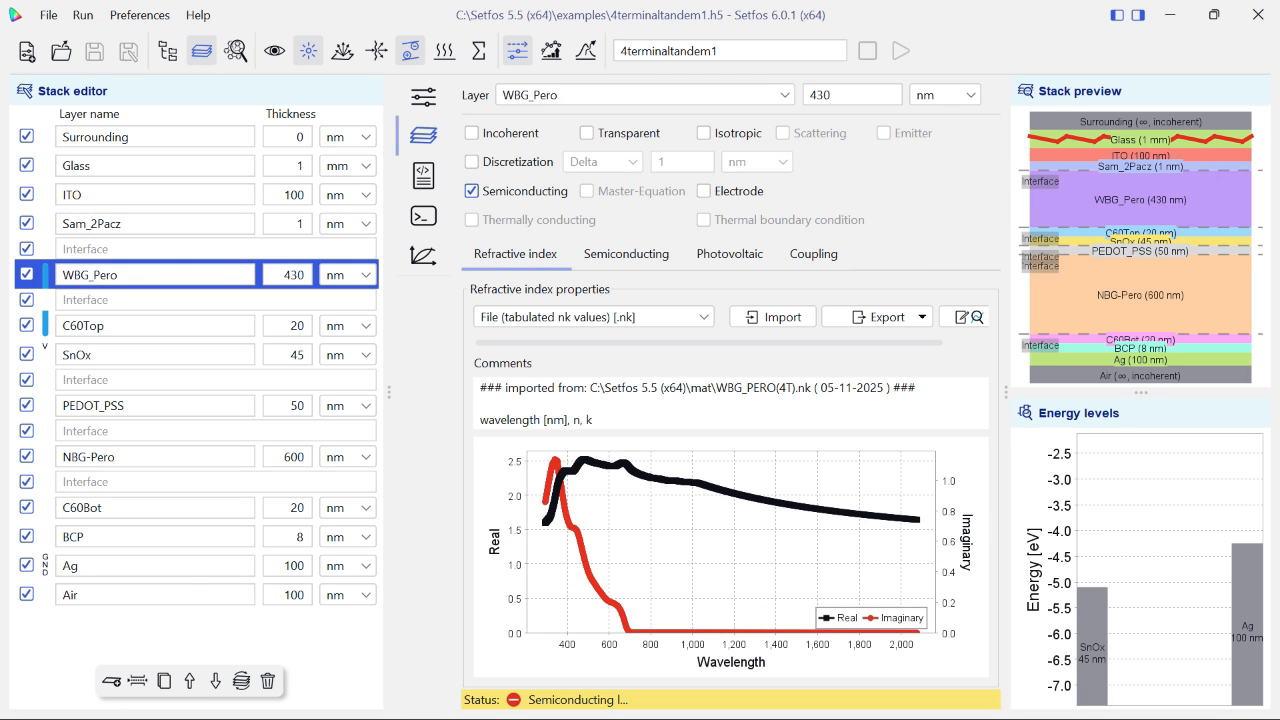
pyautogui.click(471, 191)
pyautogui.click(154, 326)
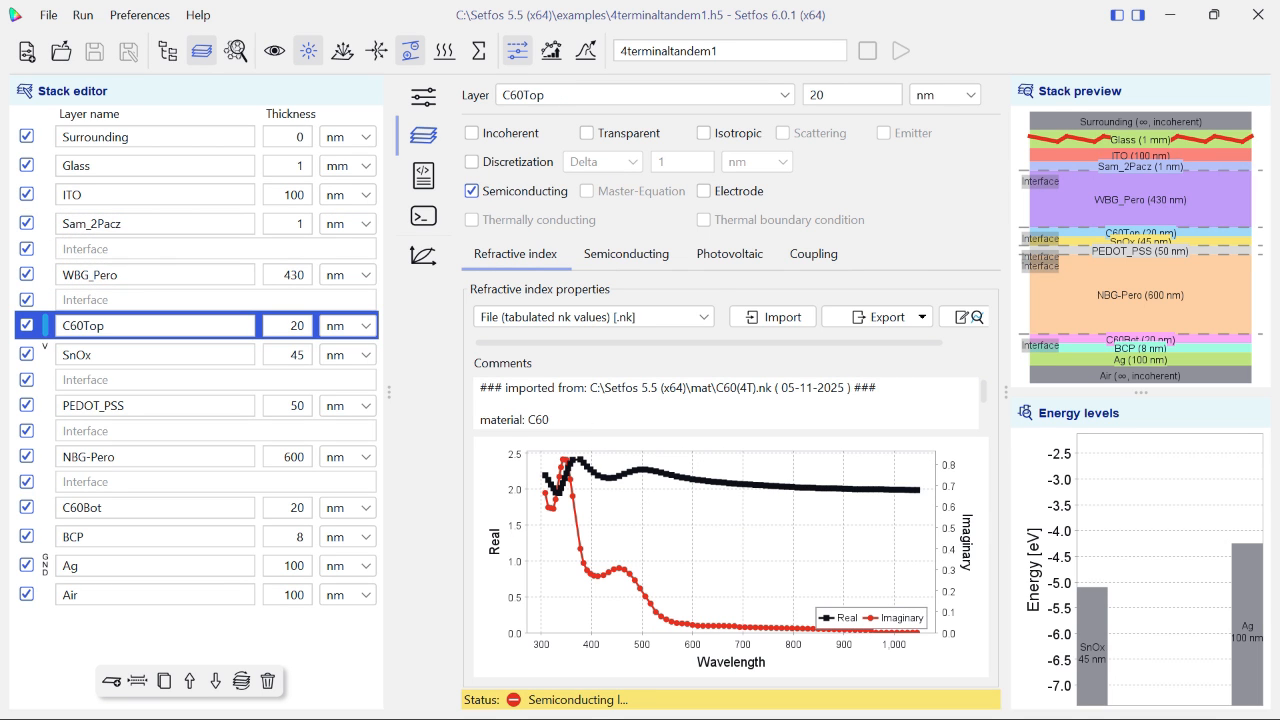
pyautogui.click(472, 191)
# Make the PEDOT_PSS layer semiconducting and import its electrical material from PEDOT_PSS(4T).em
pyautogui.click(154, 380)
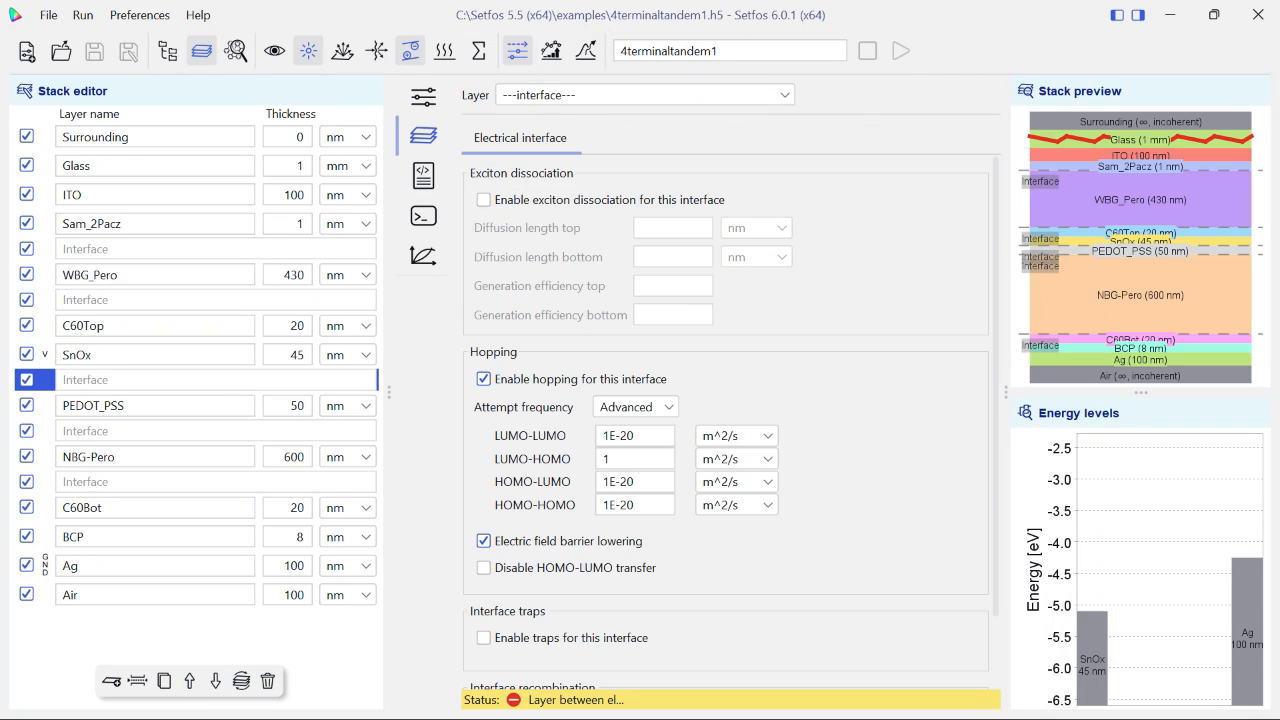
pyautogui.click(154, 406)
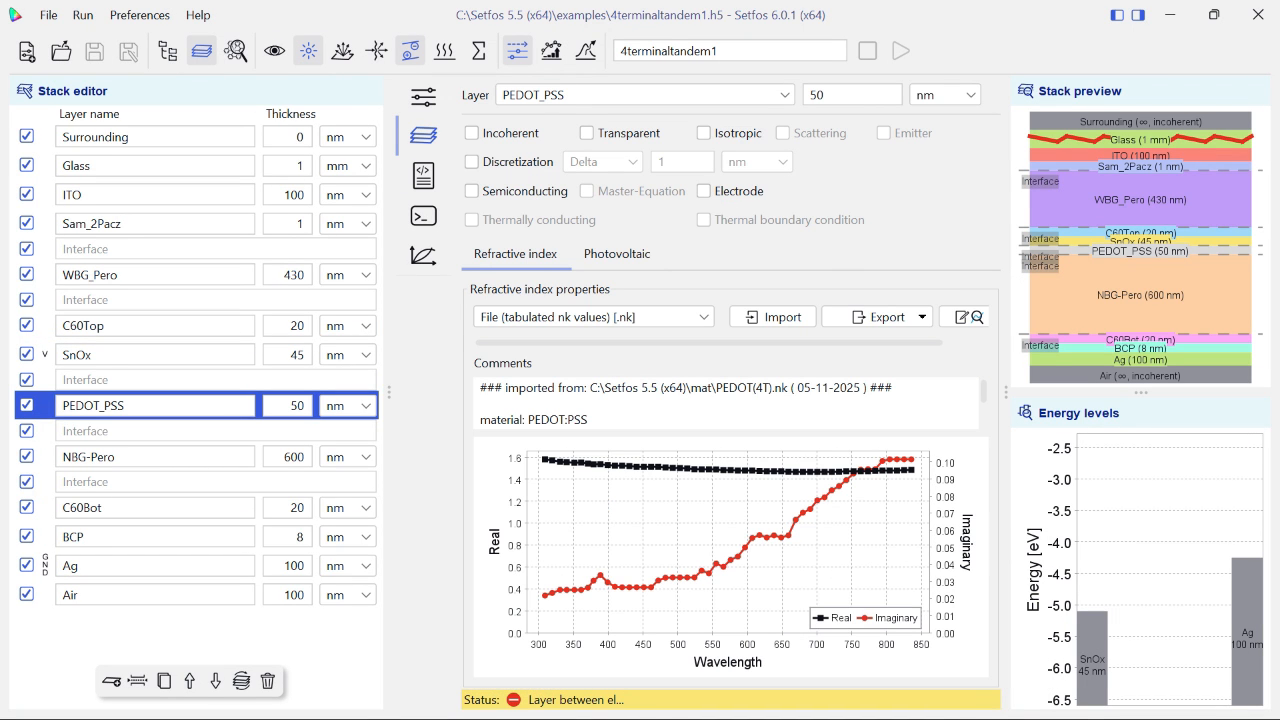
pyautogui.click(472, 191)
pyautogui.click(626, 254)
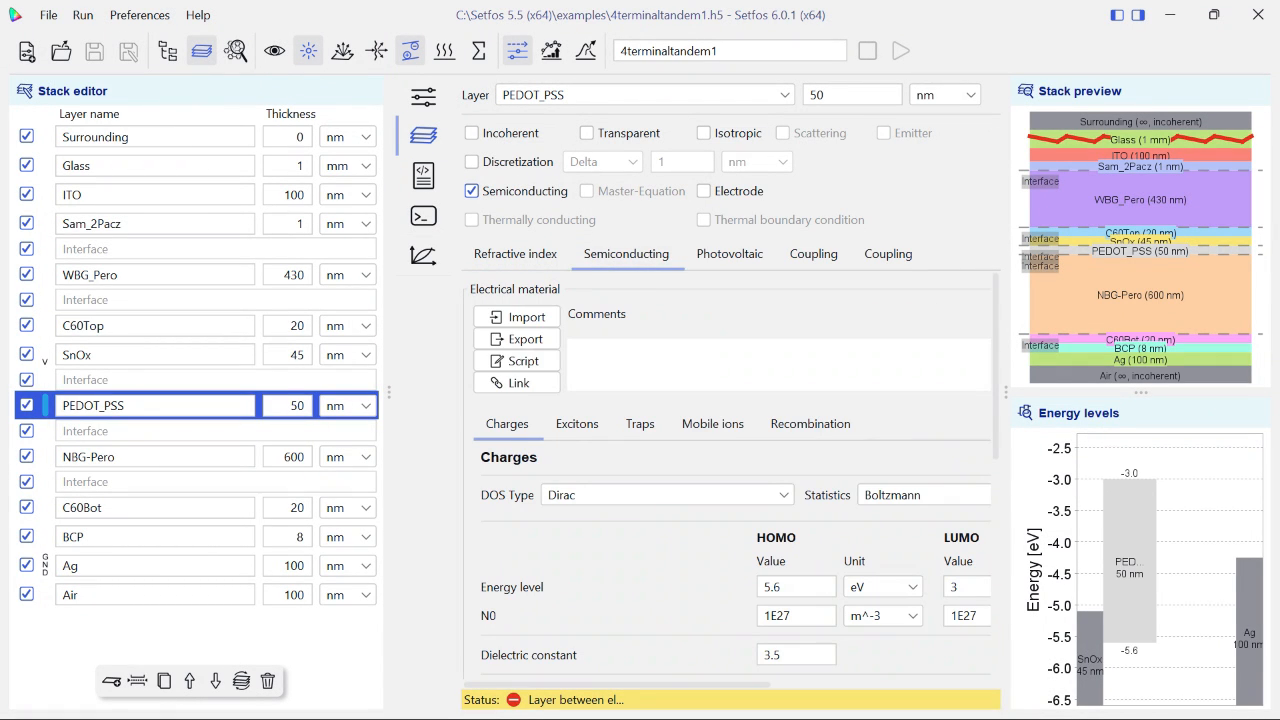
pyautogui.click(517, 317)
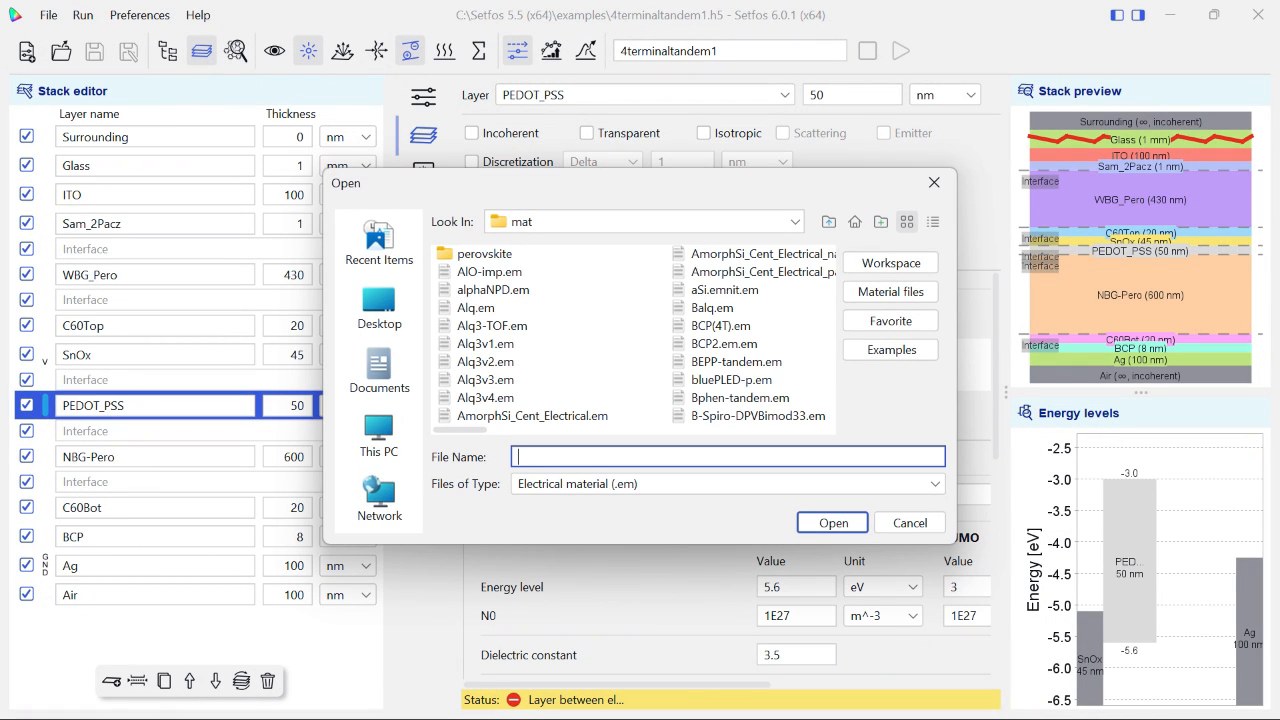
pyautogui.click(484, 254)
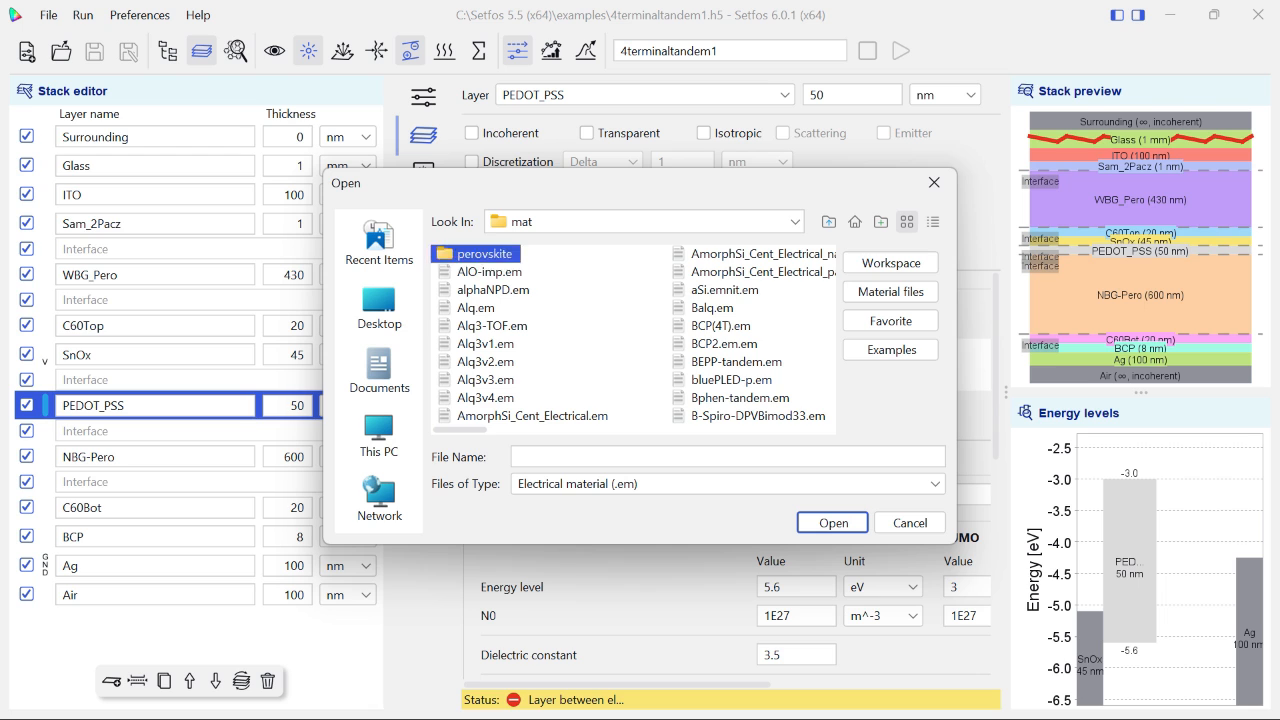
pyautogui.press('p')
pyautogui.press('3')
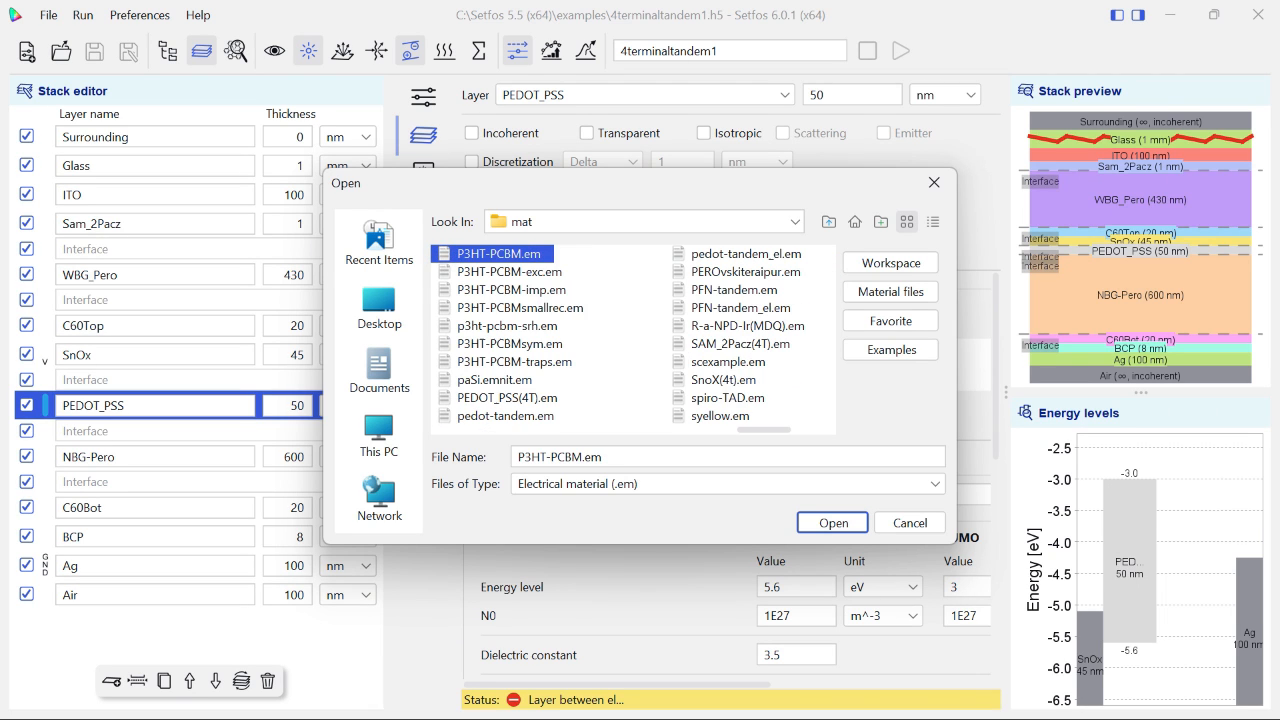
pyautogui.click(507, 398)
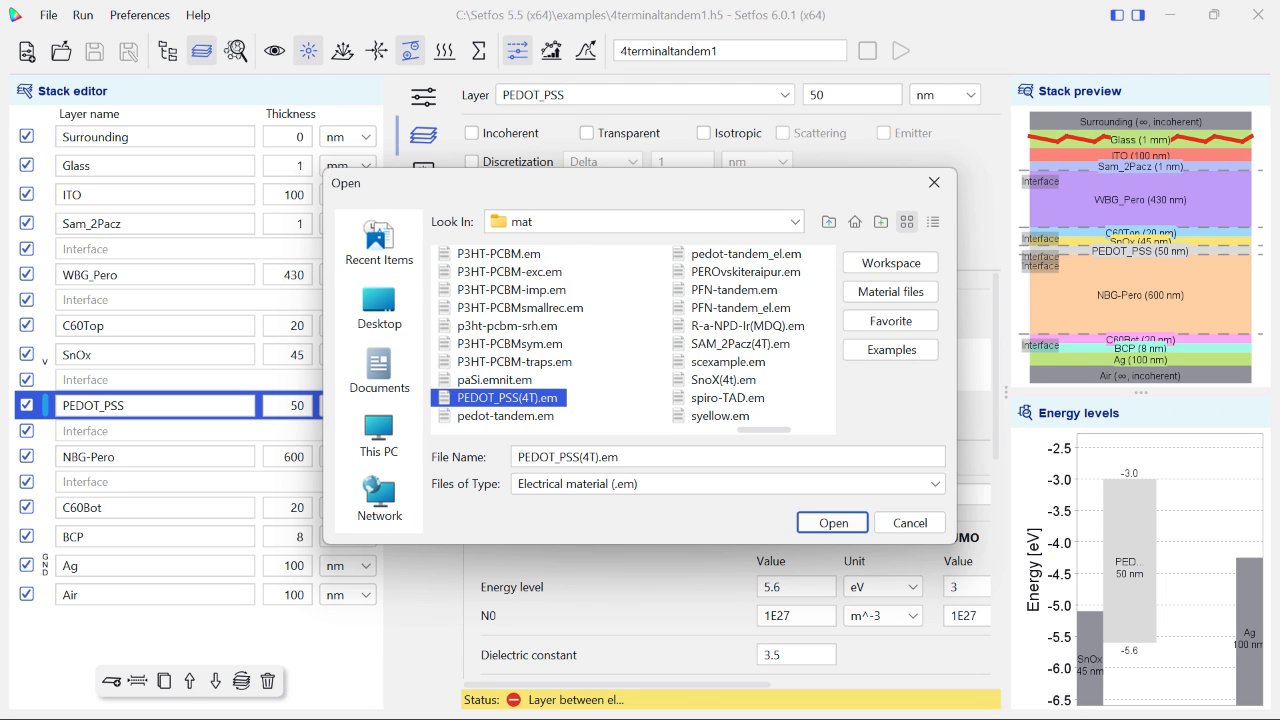
pyautogui.press('Return')
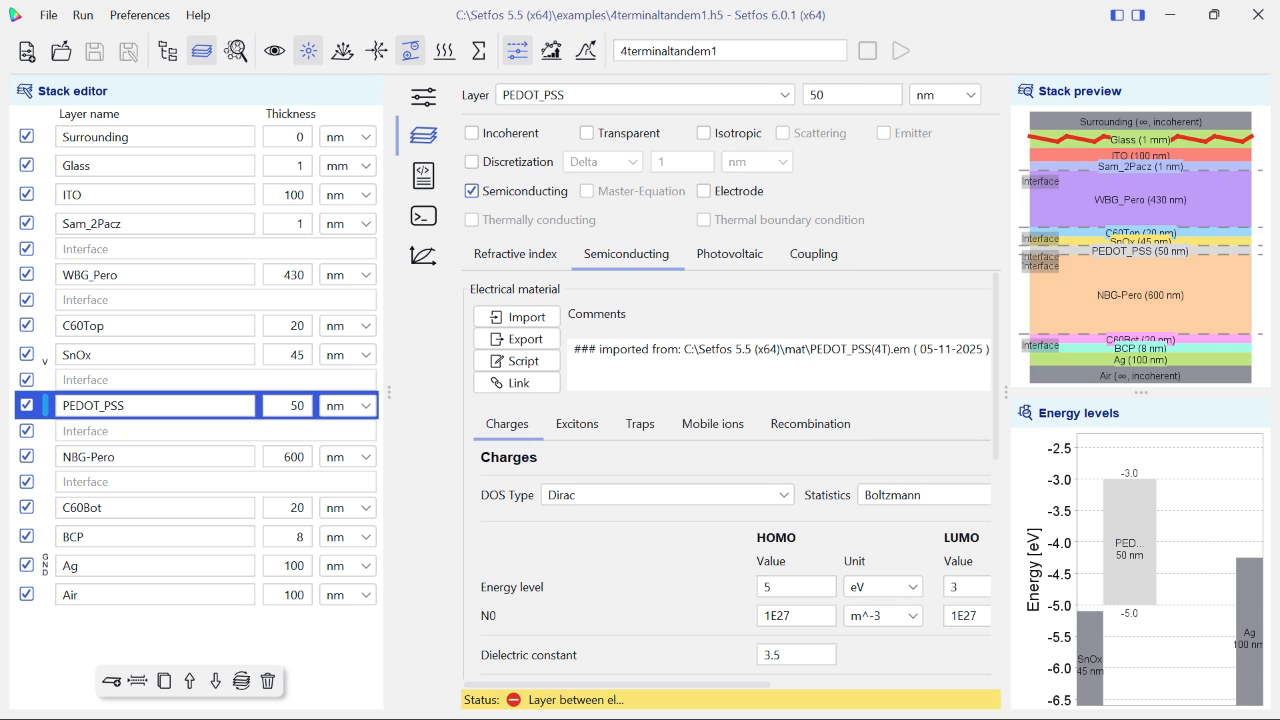
# Make the NBG-Pero layer semiconducting and import its electrical material from NBG_PERO(4T).em
pyautogui.click(130, 457)
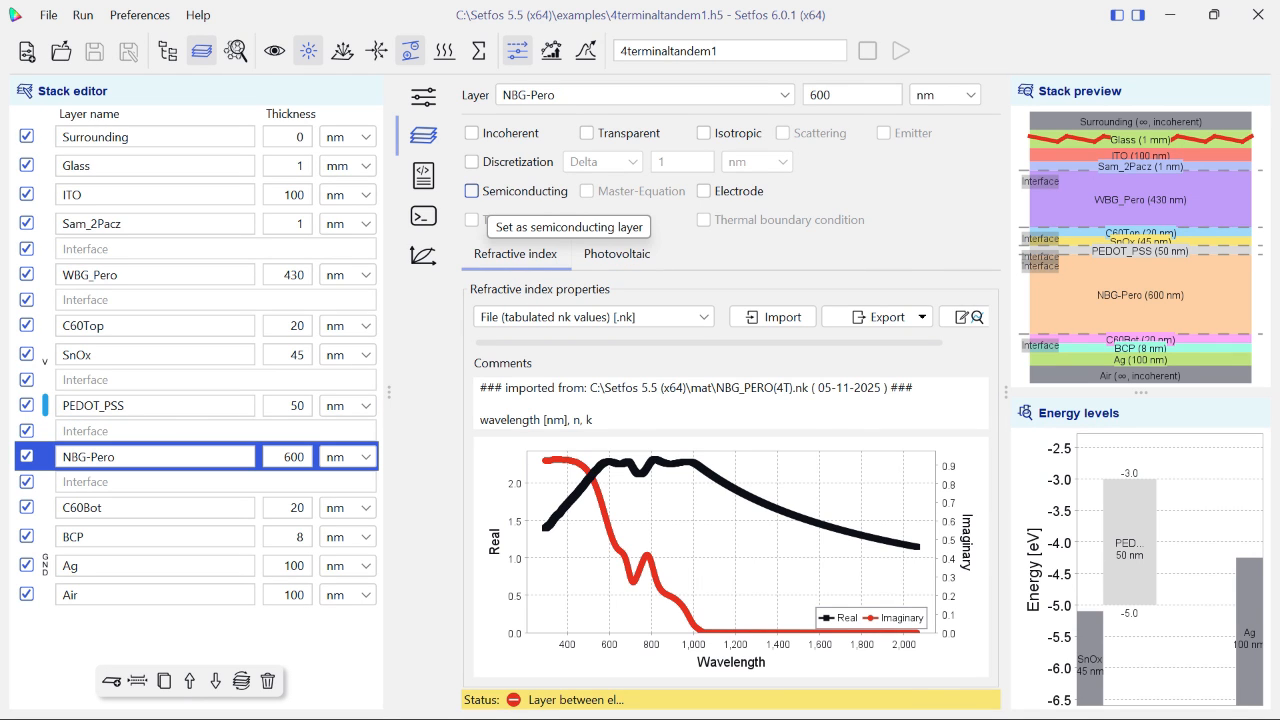
pyautogui.click(471, 190)
pyautogui.click(626, 254)
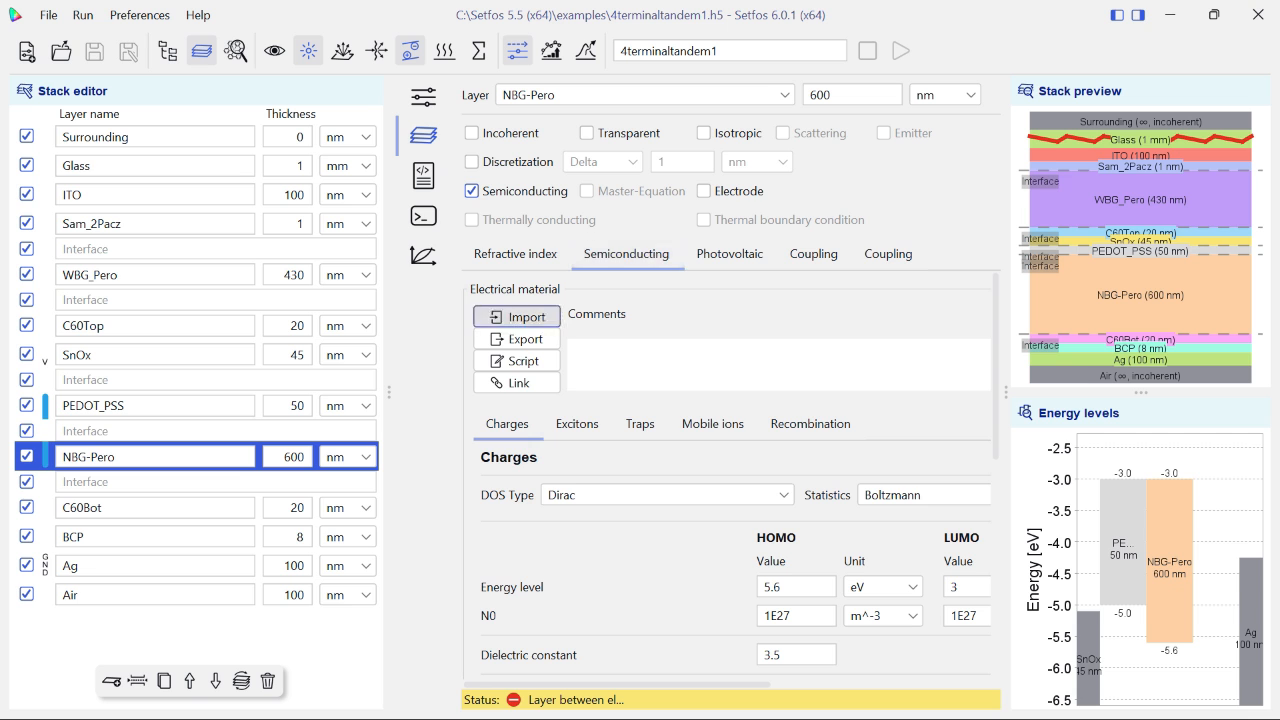
pyautogui.click(516, 316)
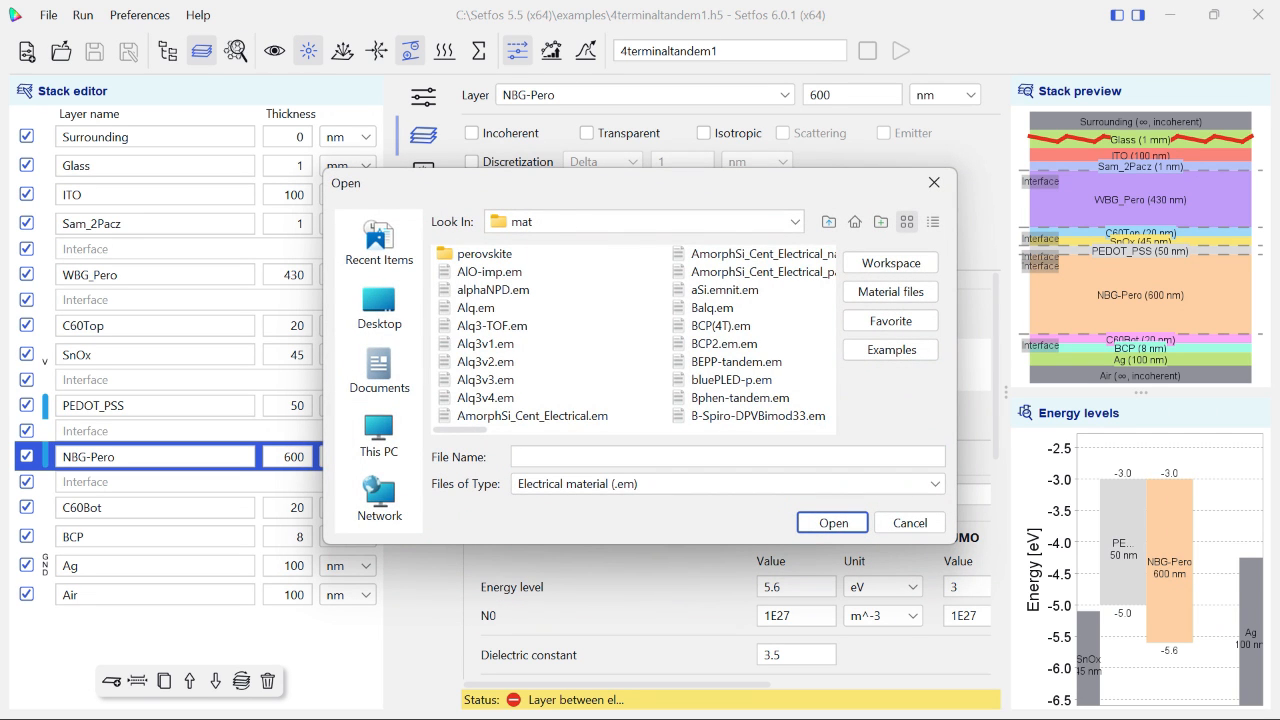
pyautogui.press('n')
pyautogui.press('b')
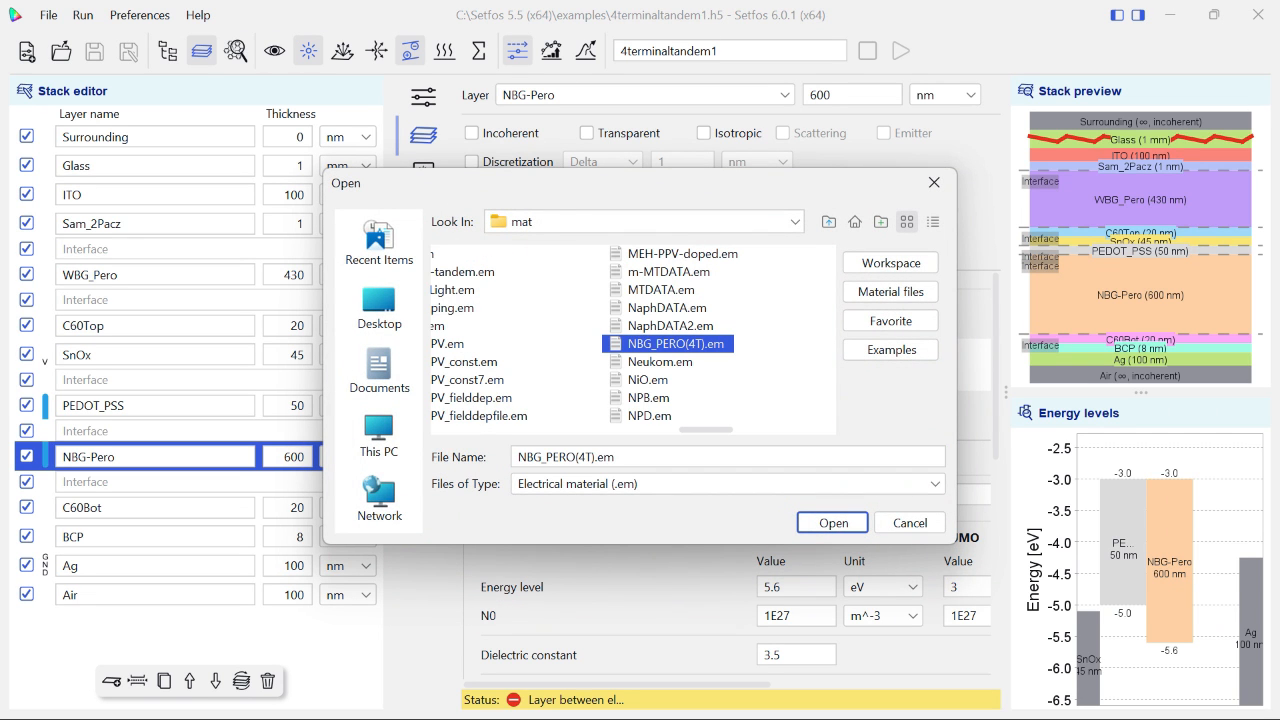
pyautogui.press('Return')
# Make the C60Bot layer semiconducting and import its electrical material from C60(4T).em
pyautogui.click(155, 508)
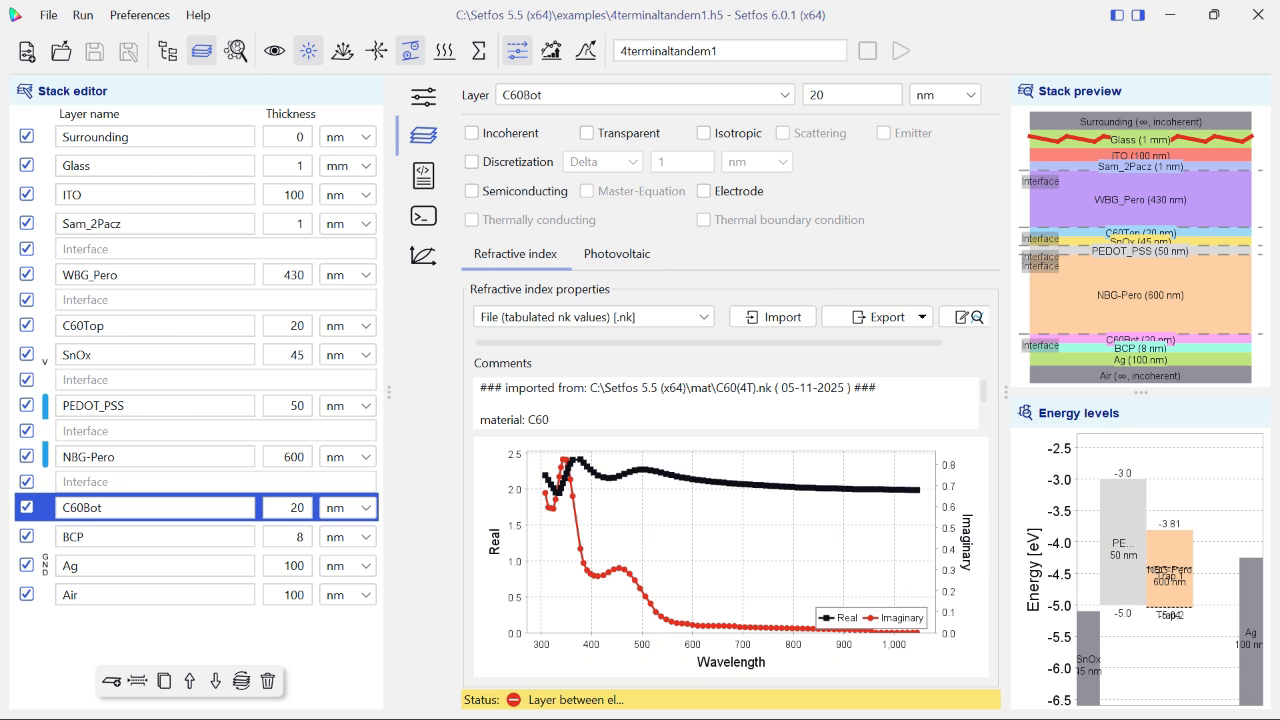
pyautogui.click(471, 190)
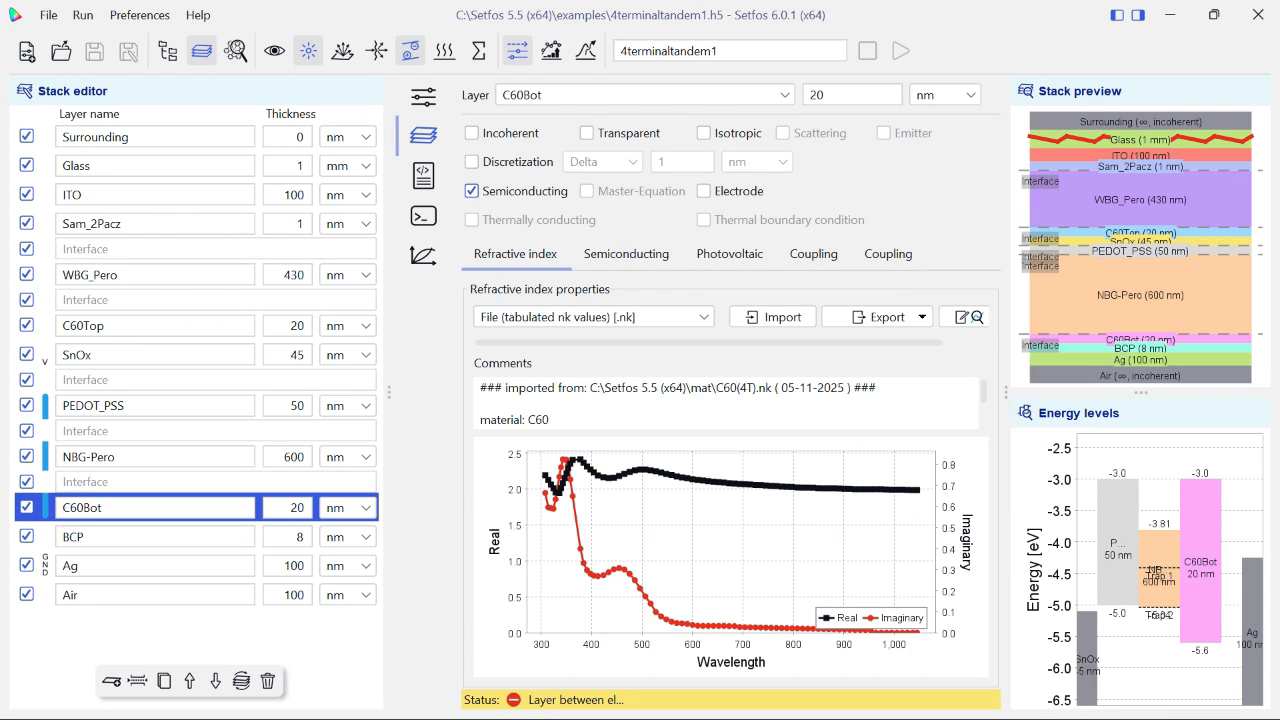
pyautogui.click(517, 316)
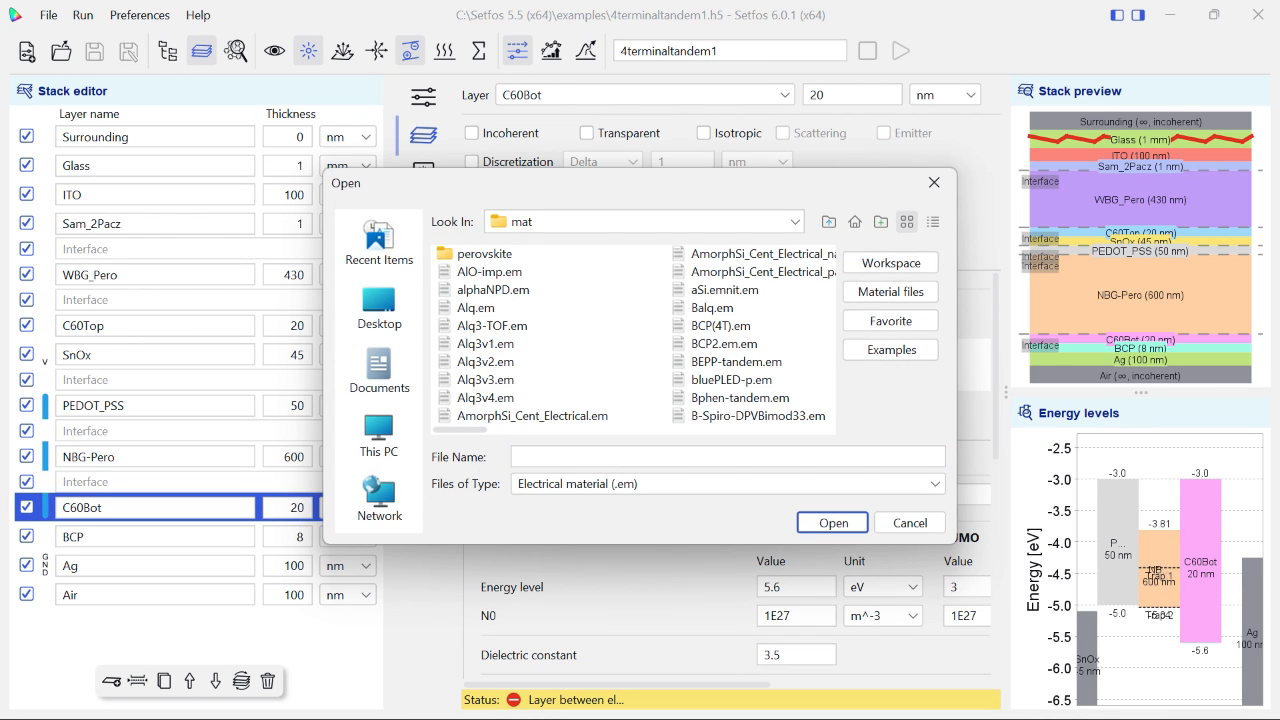
pyautogui.press('c')
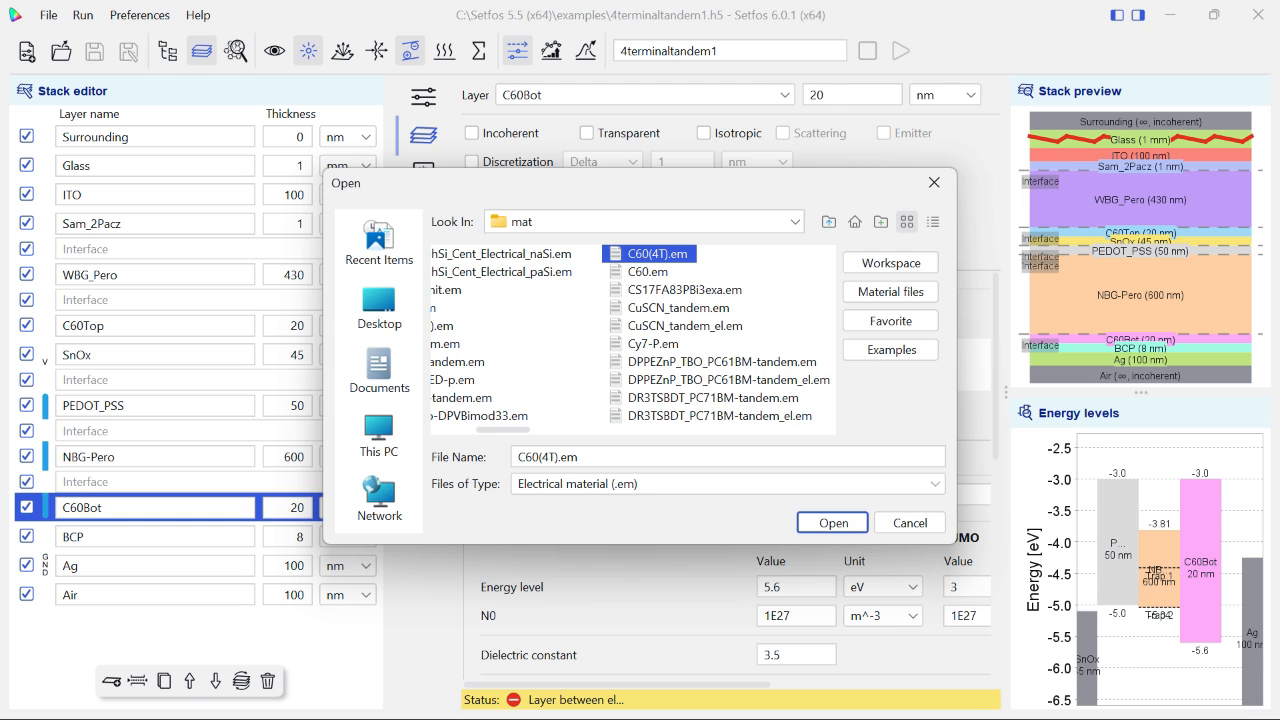
pyautogui.press('Return')
# Make the BCP layer semiconducting and import its electrical material from BCP(4T).em
pyautogui.click(155, 537)
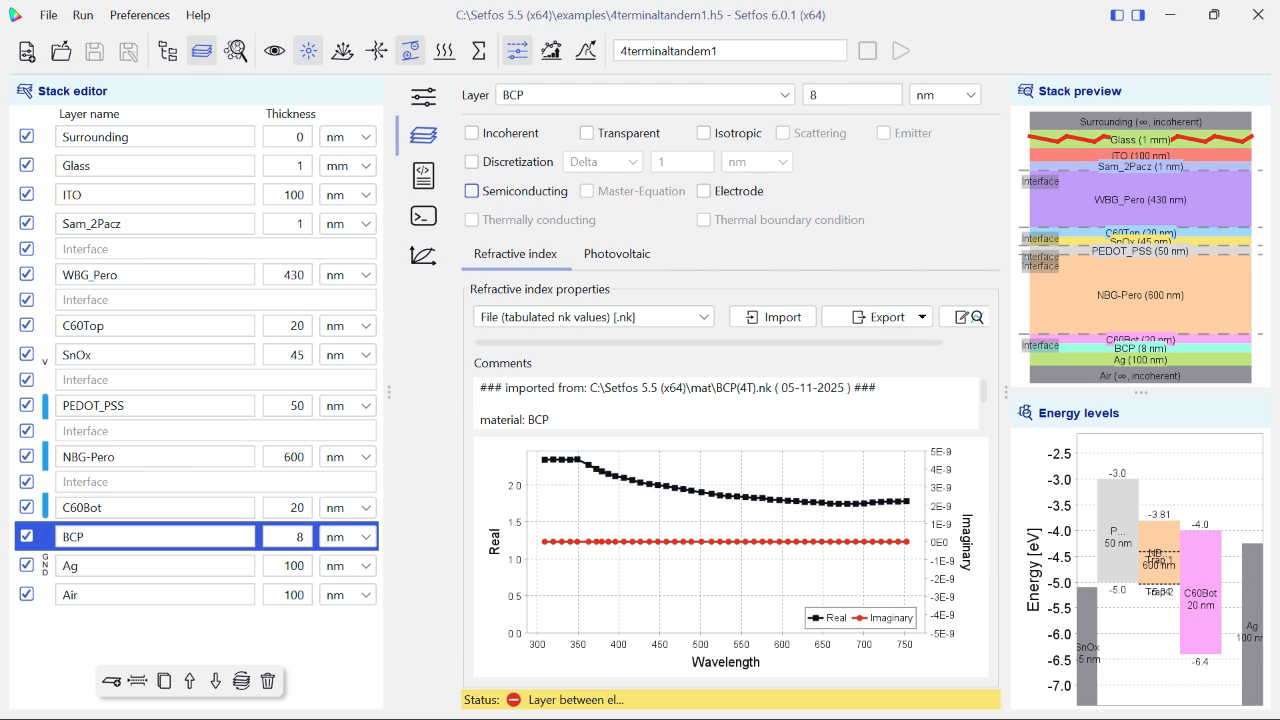
pyautogui.click(471, 190)
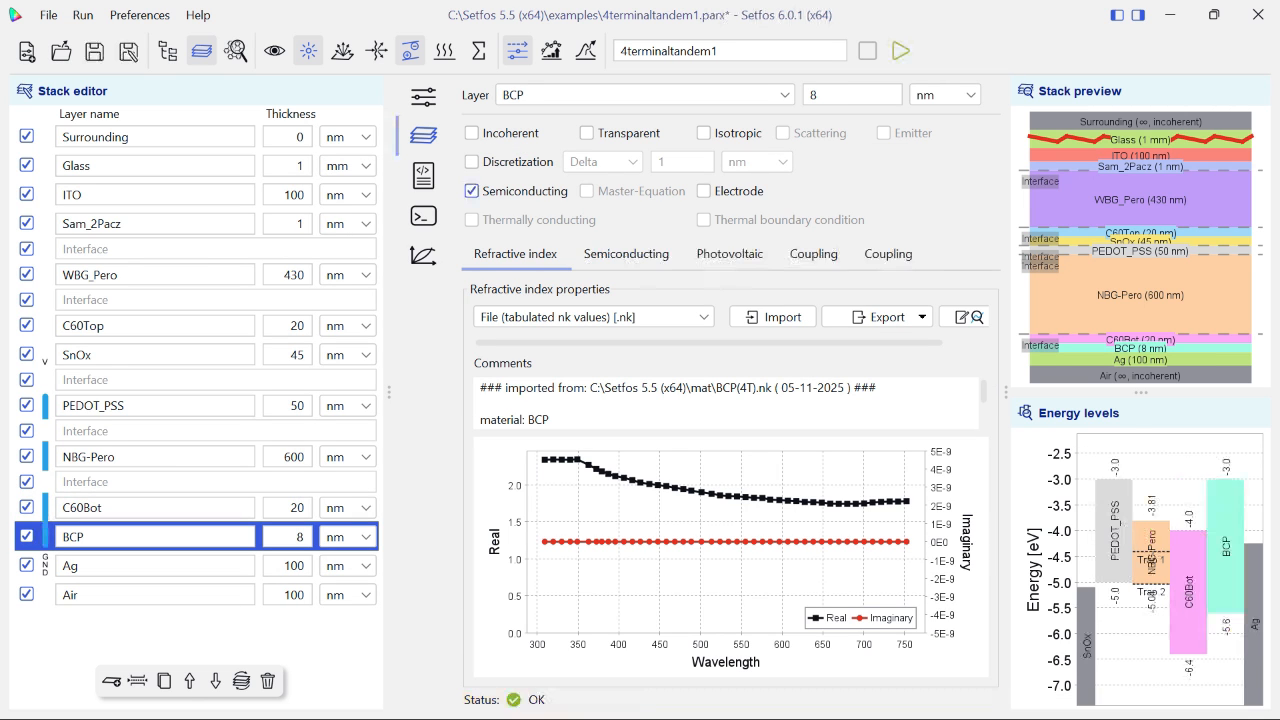
pyautogui.click(626, 254)
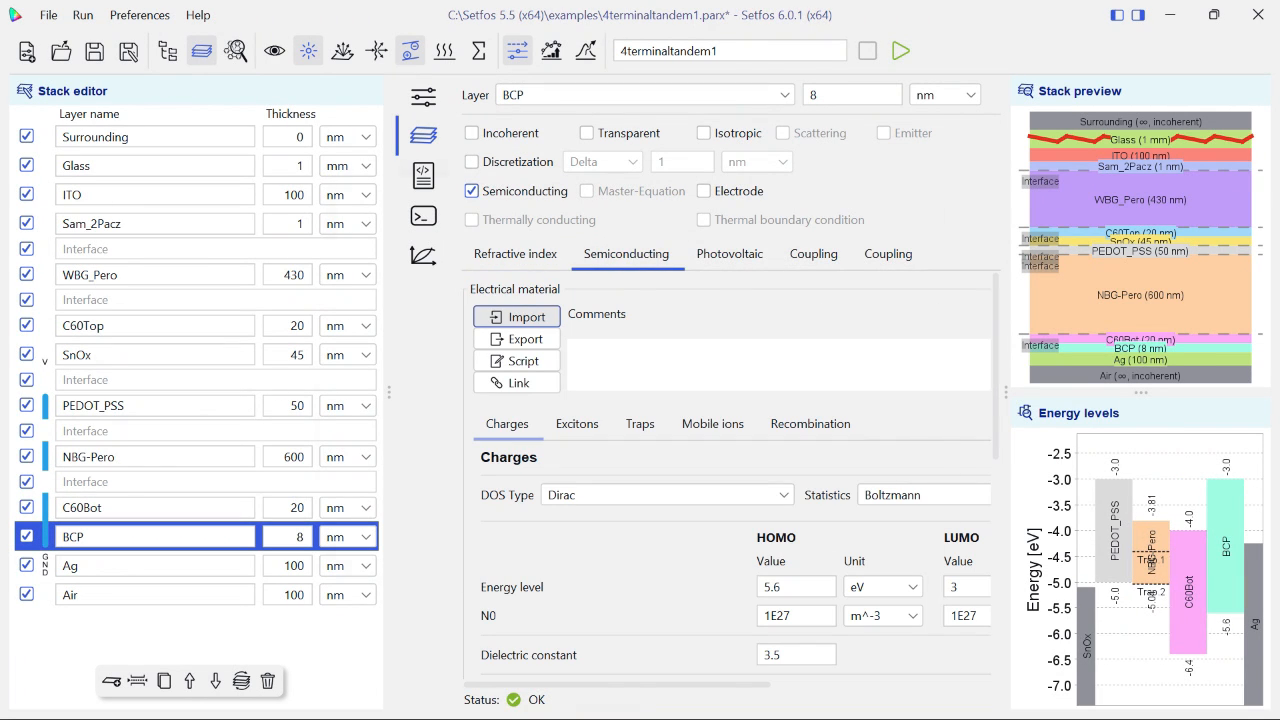
pyautogui.click(517, 316)
pyautogui.press('b')
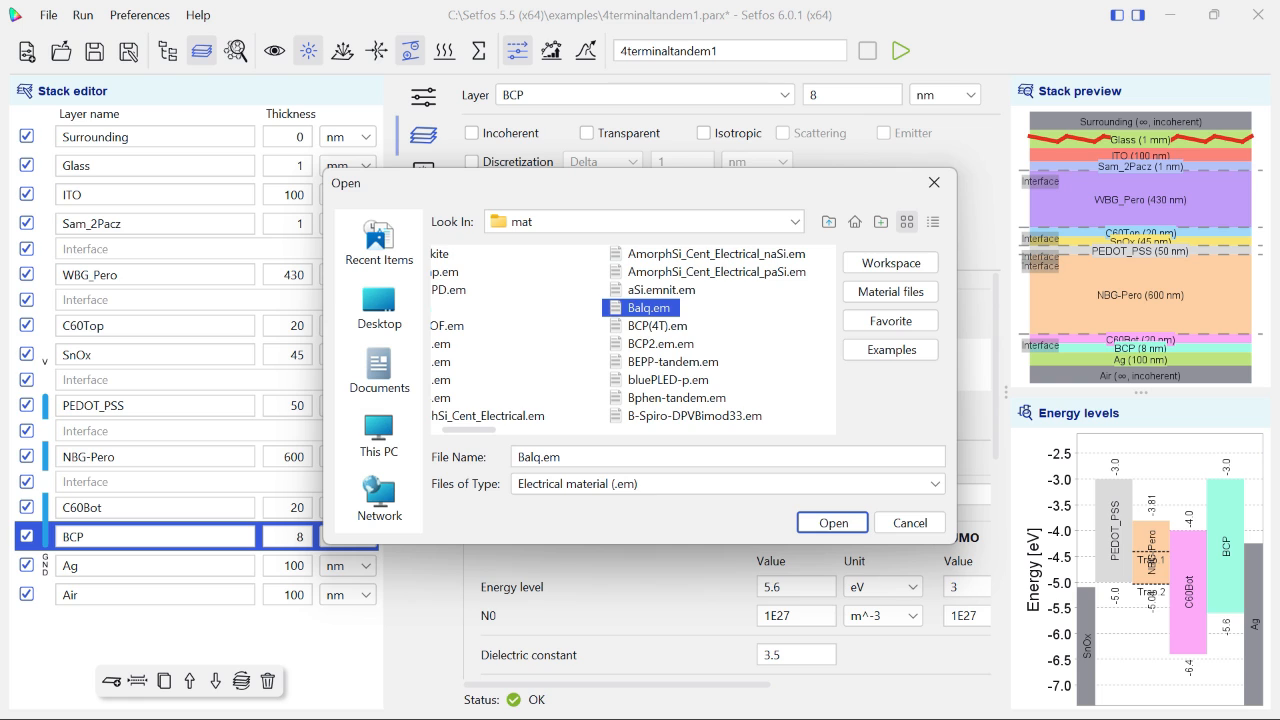
pyautogui.click(657, 326)
pyautogui.click(833, 523)
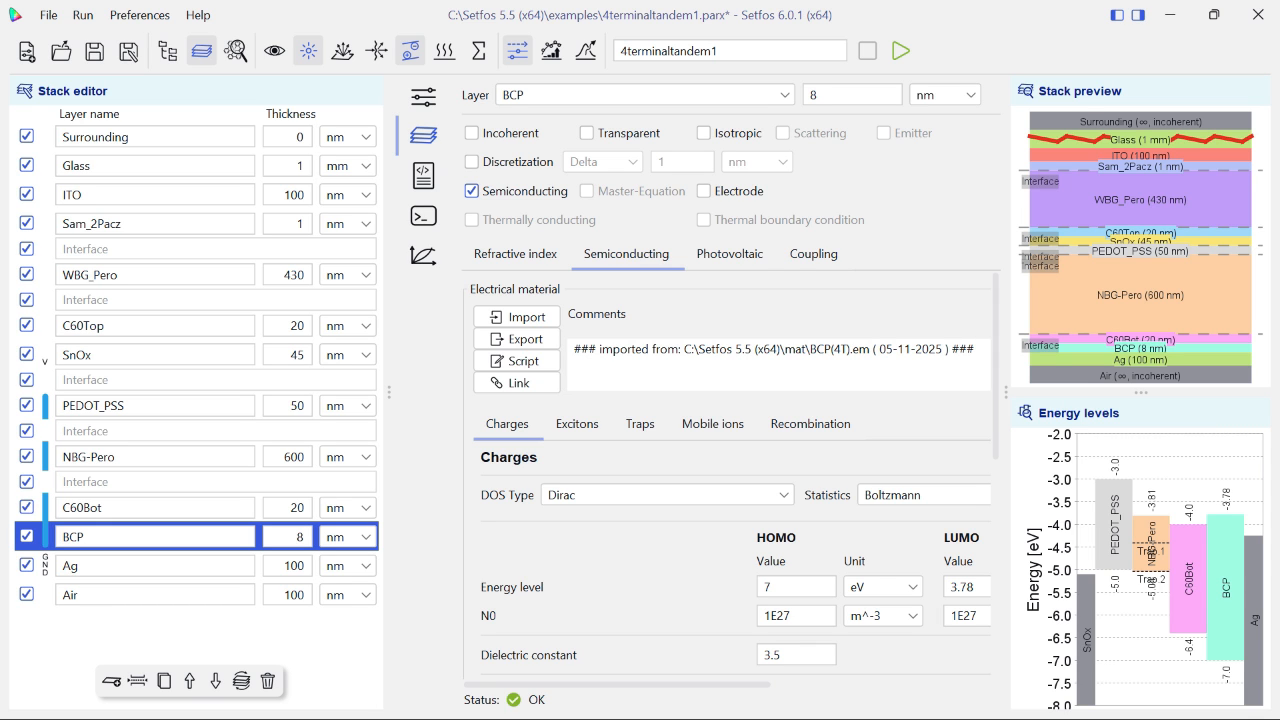
# Review the electrical interface settings on both sides of the NBG-Pero layer, including the interface recombination model
pyautogui.click(100, 430)
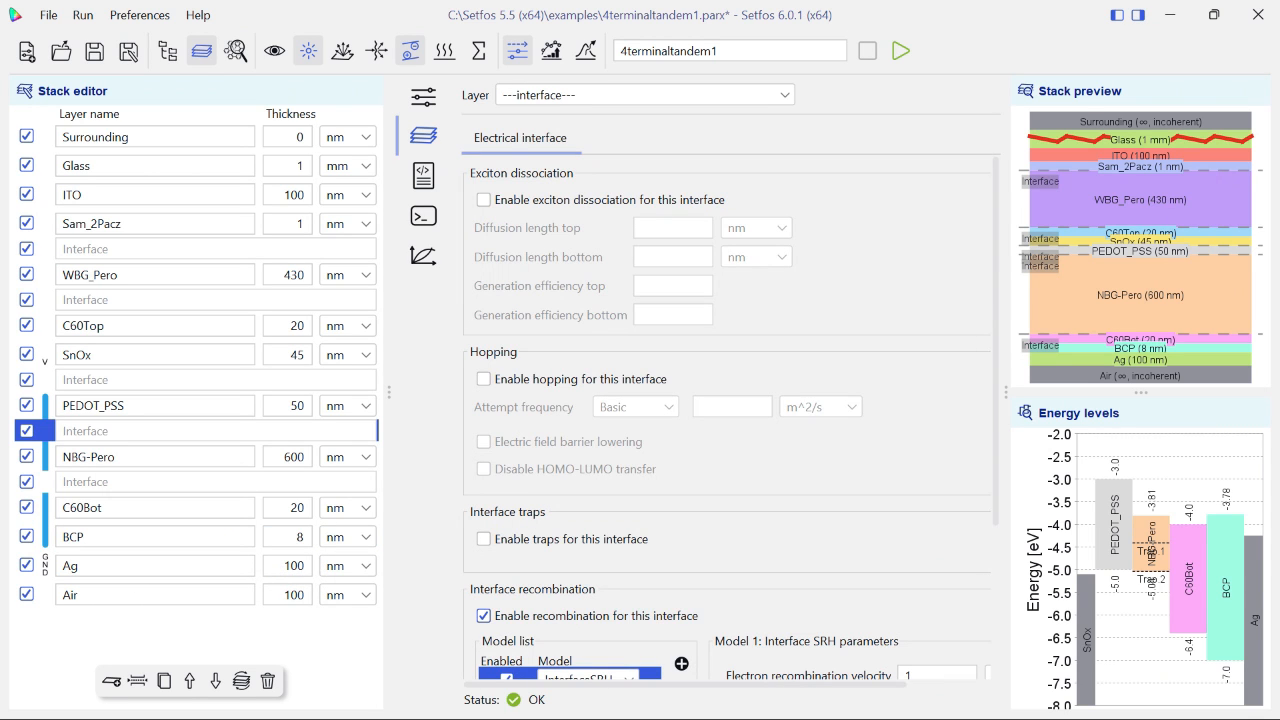
pyautogui.scroll(-3, 730, 400)
pyautogui.scroll(2, 730, 400)
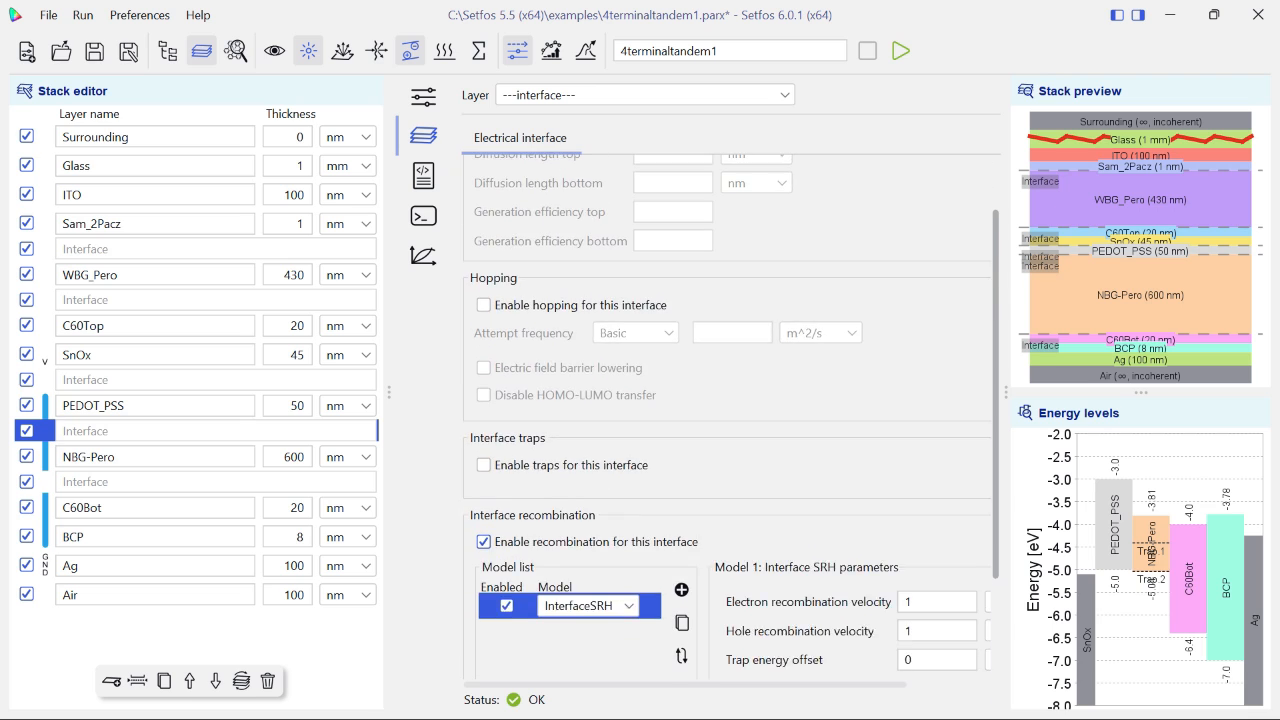
pyautogui.scroll(1, 730, 417)
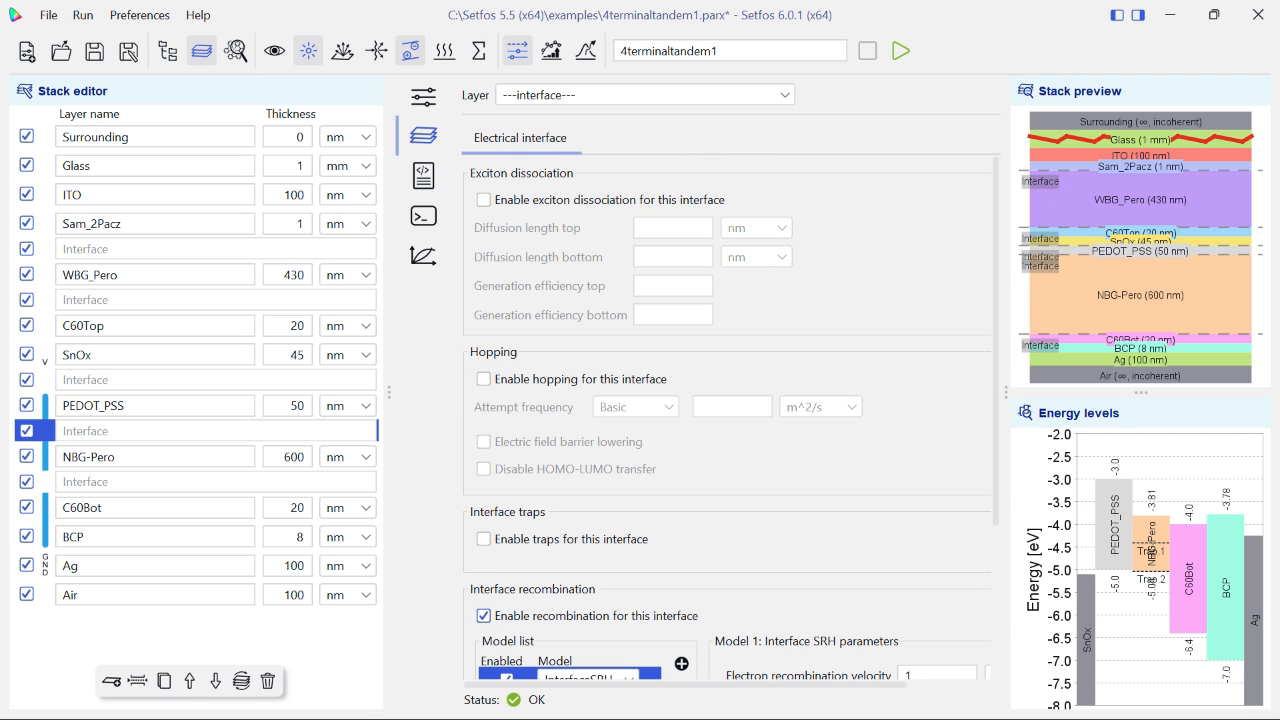
pyautogui.click(110, 482)
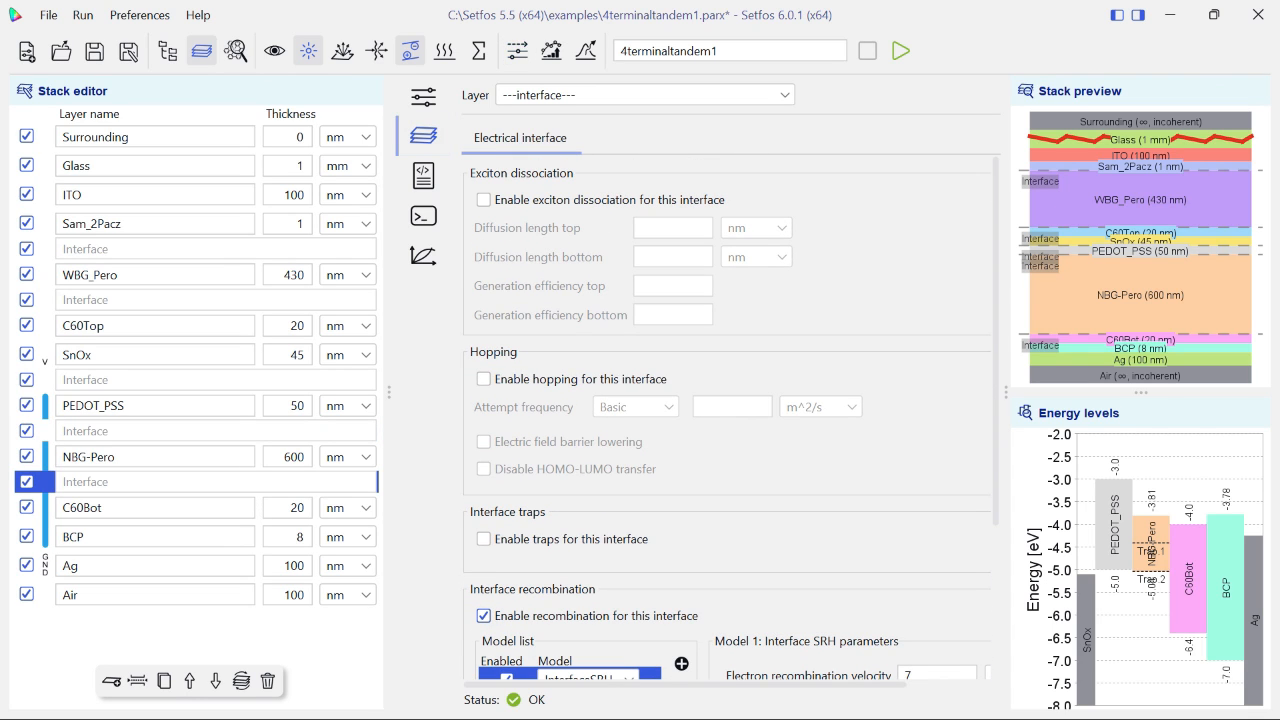
# Set the end value of the linear voltage sweep to 0.8 in the sweep settings
pyautogui.click(517, 51)
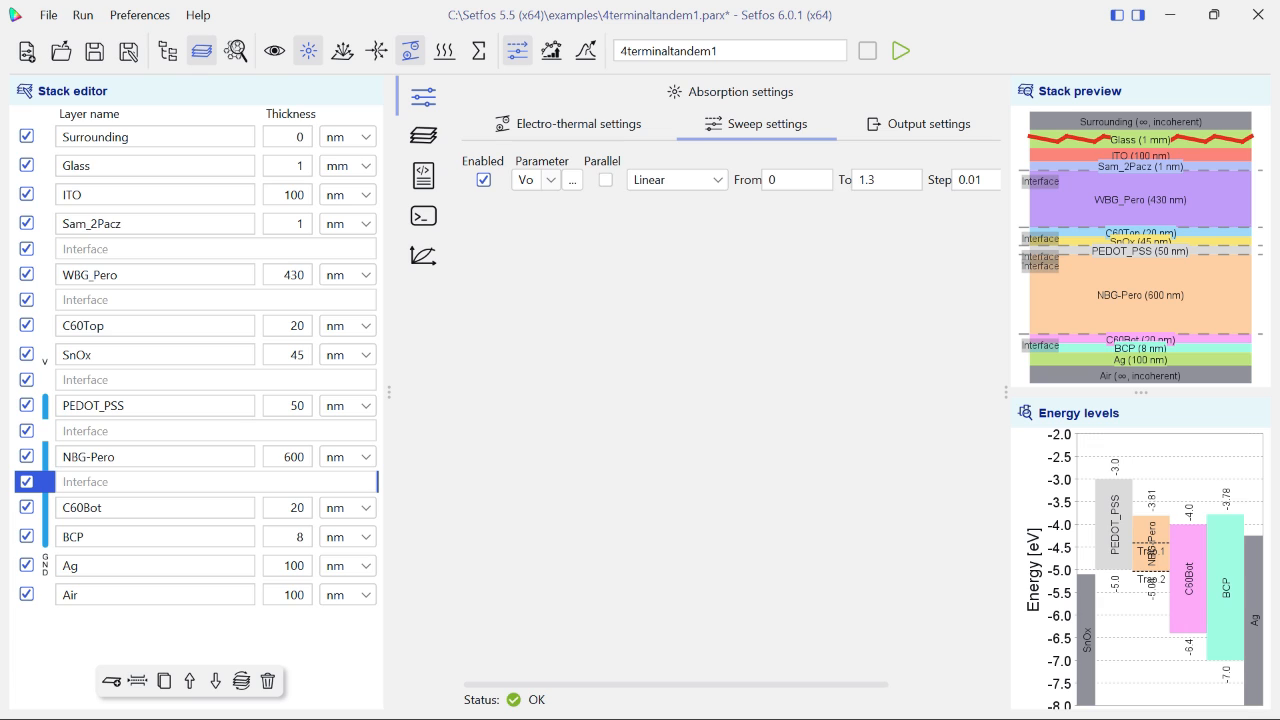
pyautogui.click(868, 180)
pyautogui.doubleClick(868, 180)
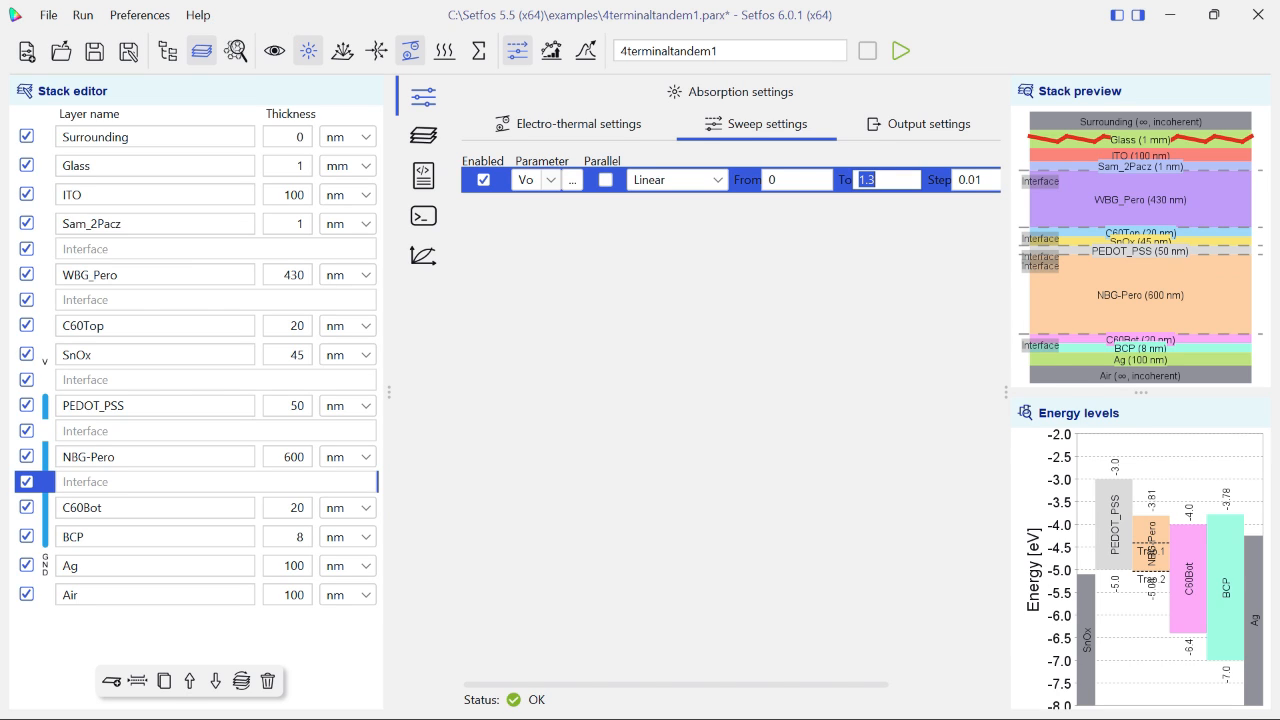
pyautogui.click(877, 180)
pyautogui.press('BackSpace')
pyautogui.press('BackSpace')
pyautogui.press('BackSpace')
pyautogui.write('0.')
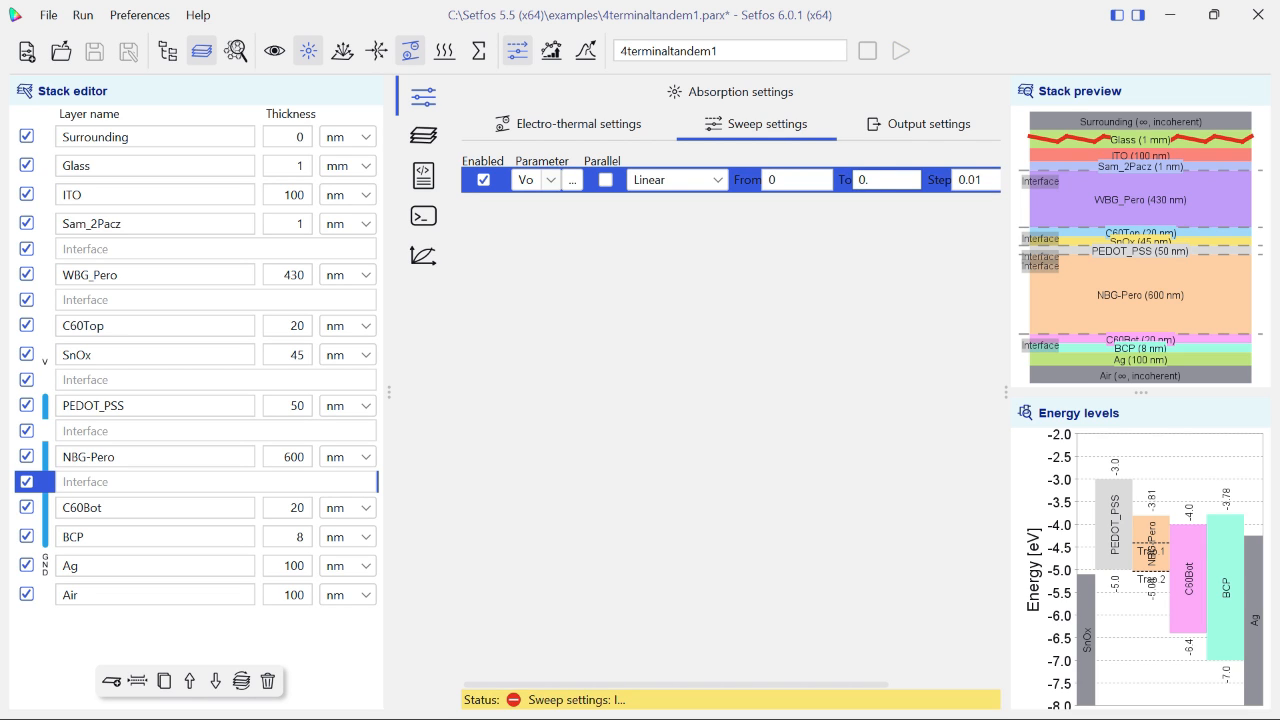
pyautogui.write('8')
pyautogui.press('Tab')
pyautogui.click(985, 180)
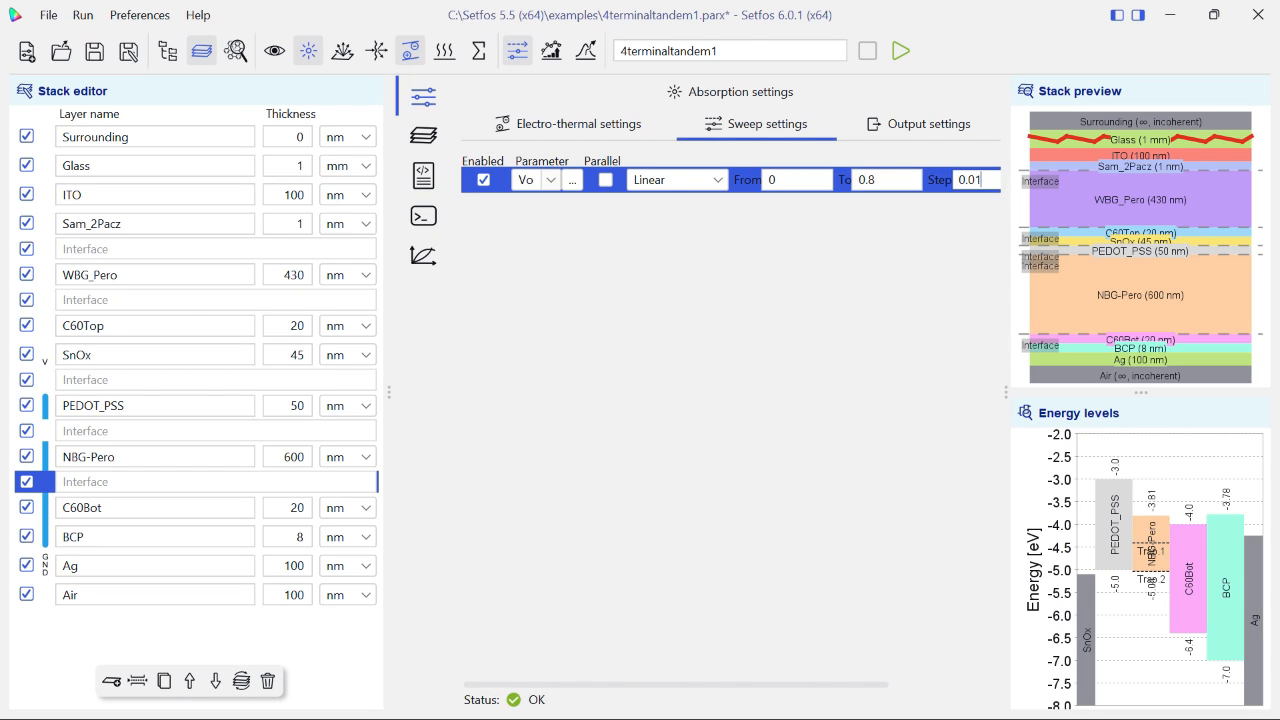
# Name the simulation 4terminaltandemBot and run it after checking the illumination spectrum in the absorption settings
pyautogui.click(722, 51)
pyautogui.press('BackSpace')
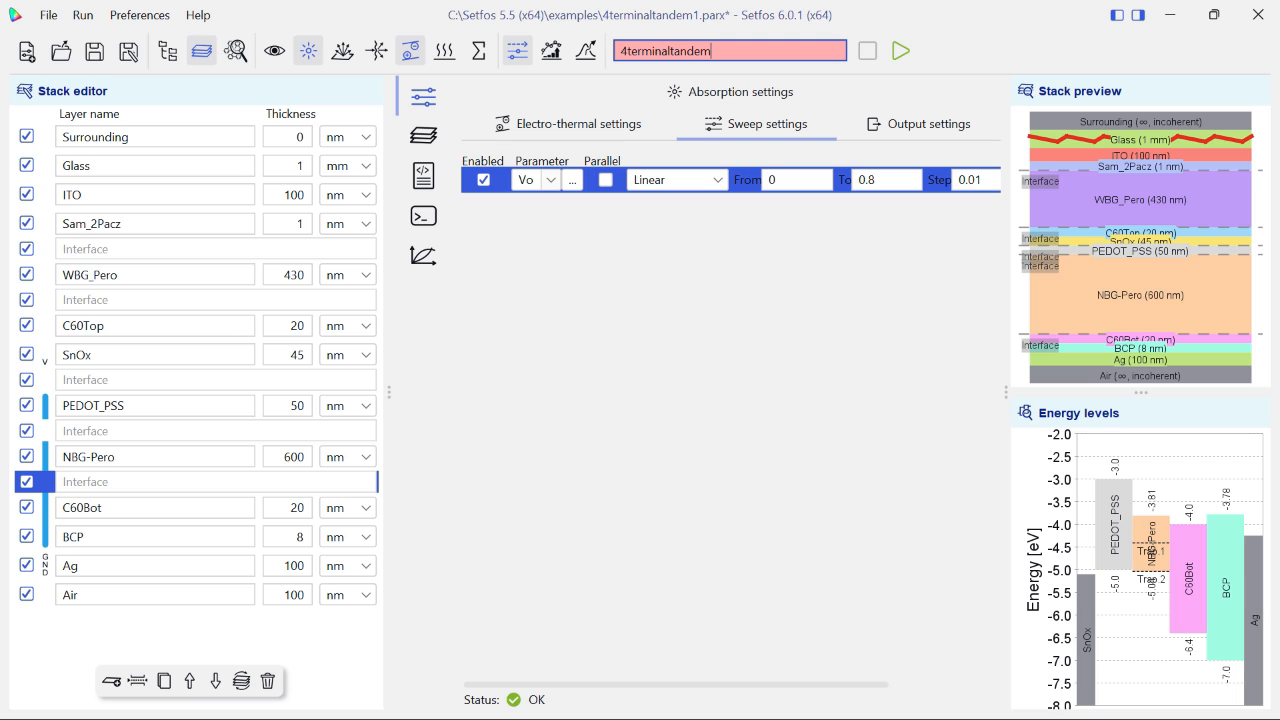
pyautogui.write('Bot')
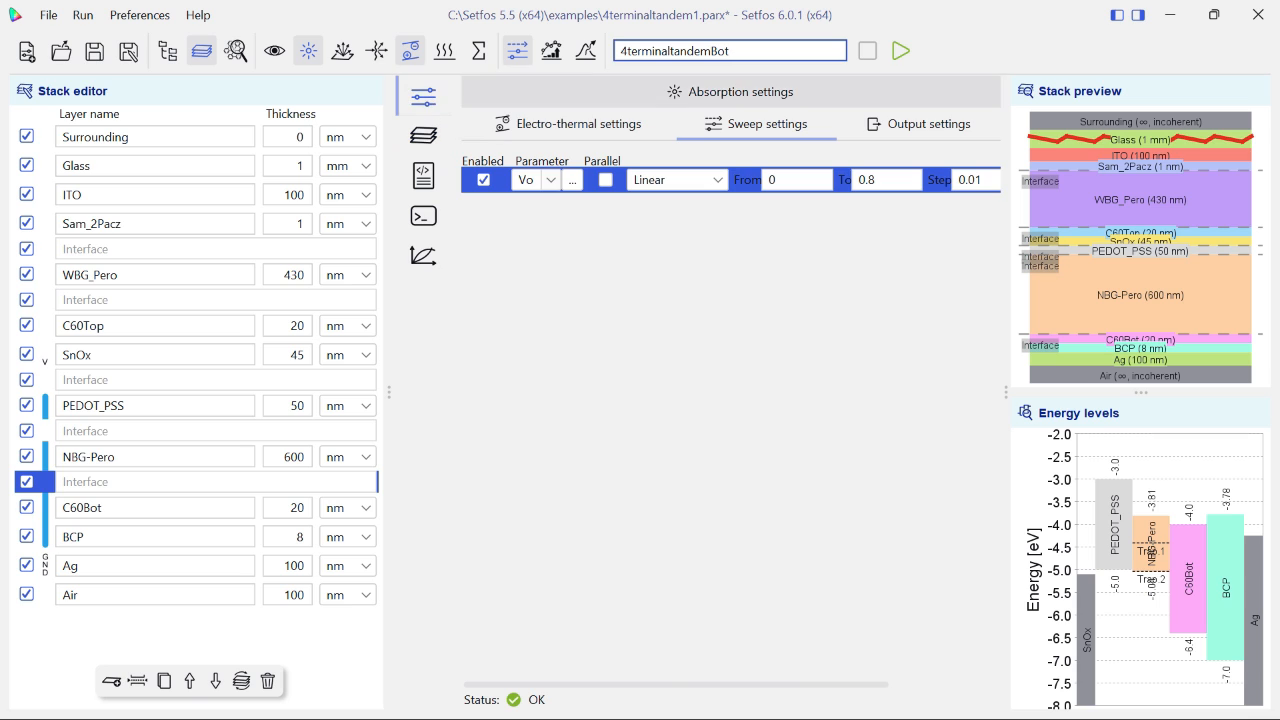
pyautogui.click(733, 91)
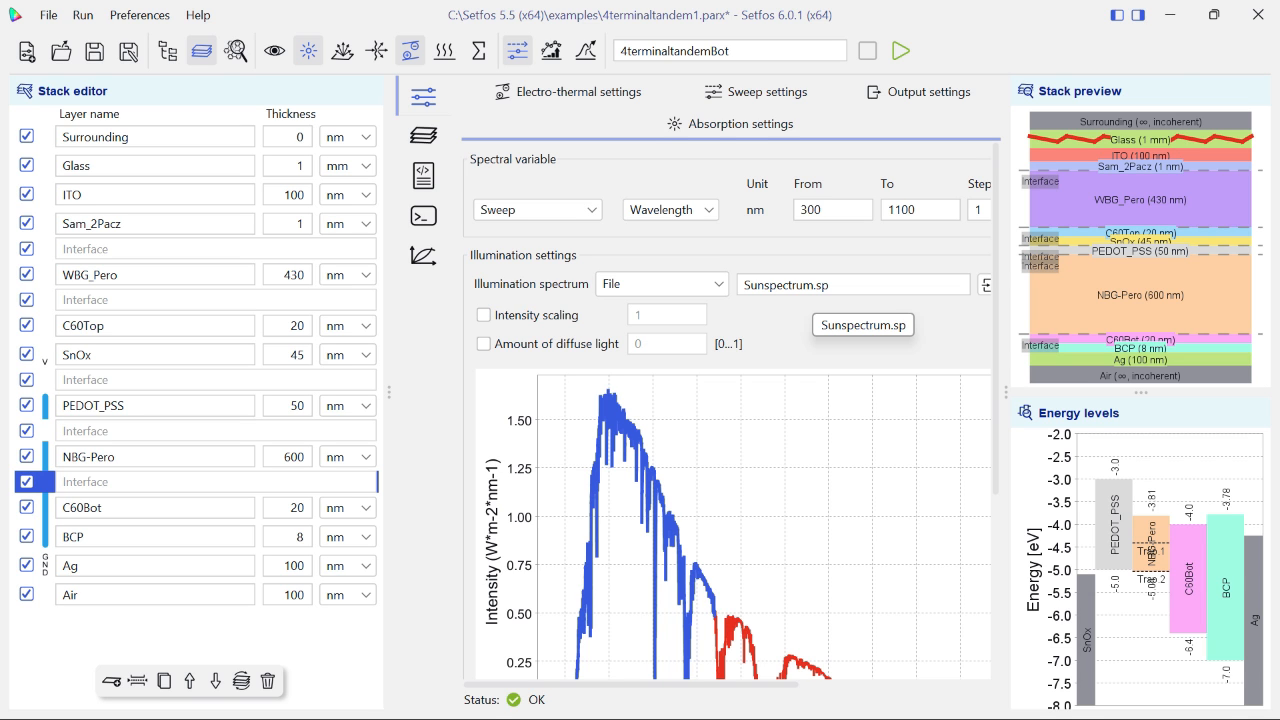
pyautogui.click(901, 51)
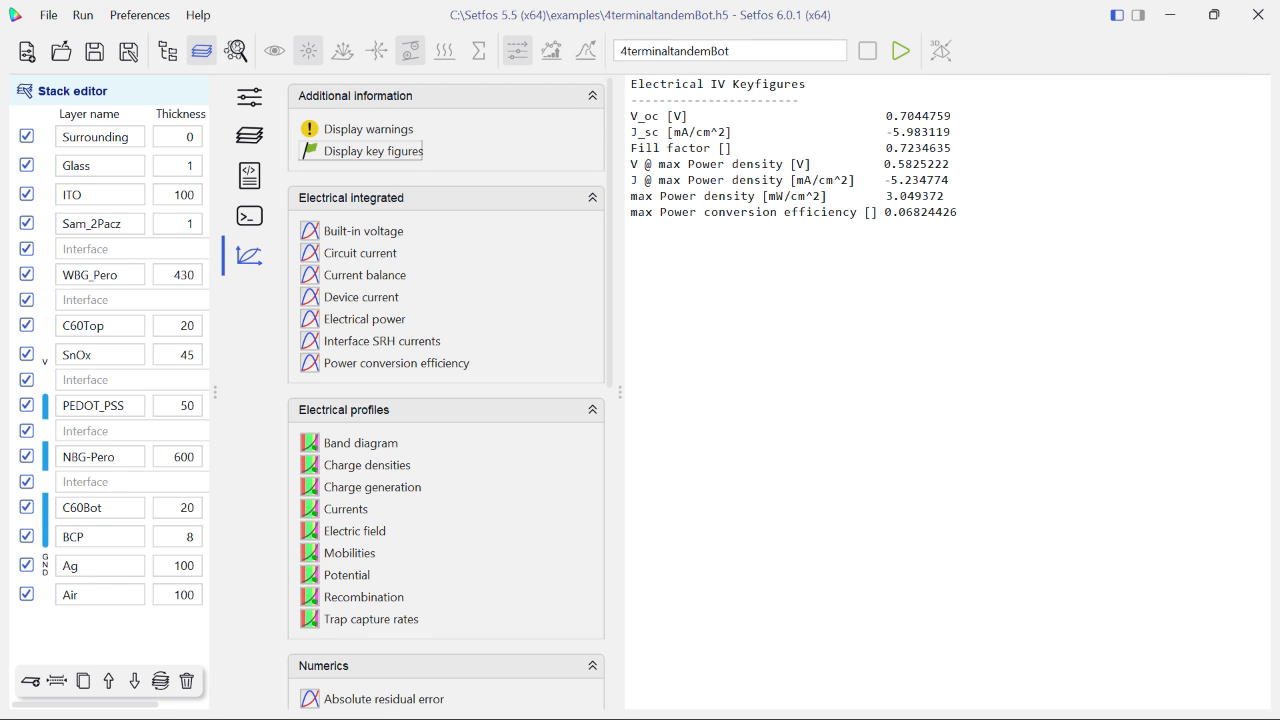
# Examine the bottom cell's integrated electrical plots, from built-in voltage and circuit current through interface SRH currents to power conversion efficiency
pyautogui.click(363, 231)
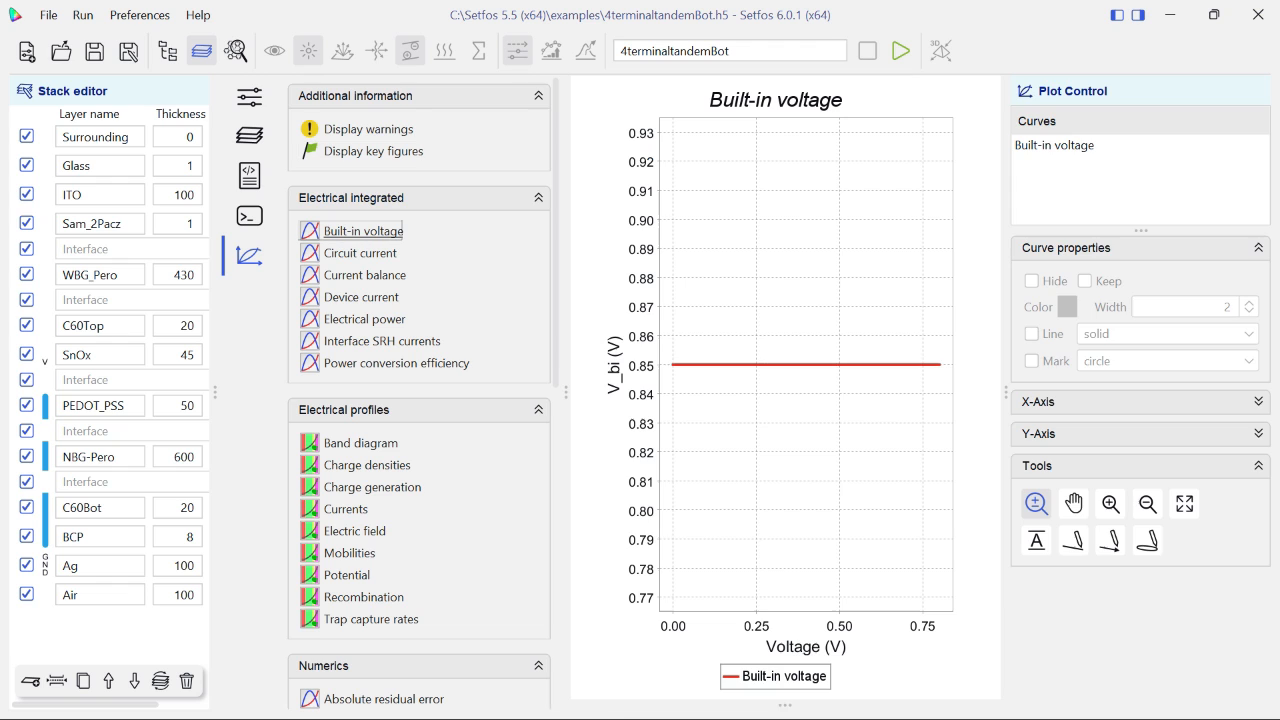
pyautogui.click(360, 253)
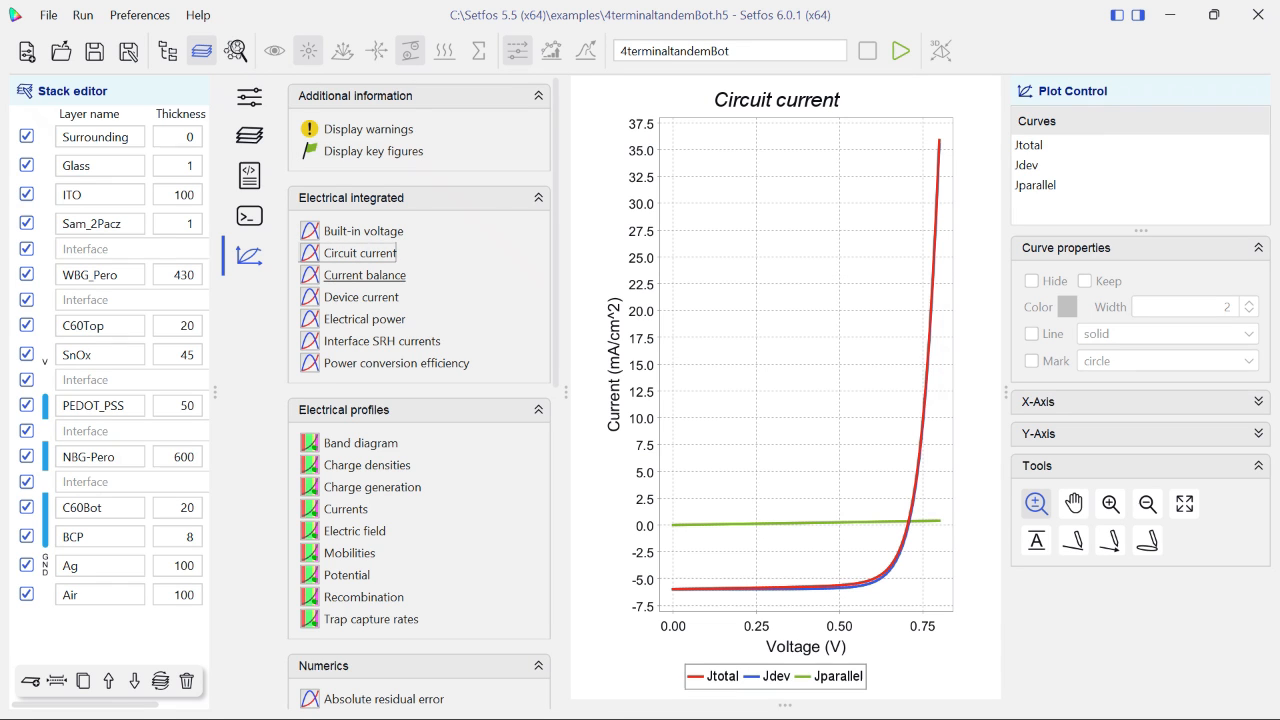
pyautogui.click(364, 275)
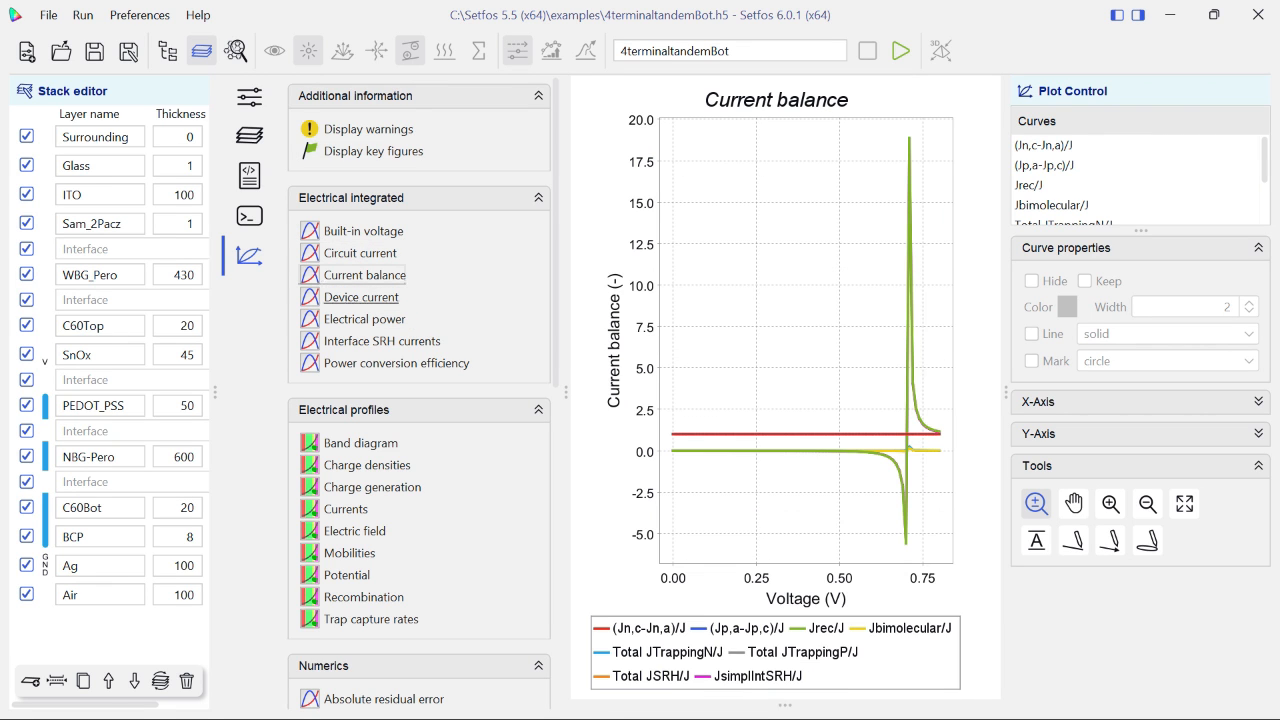
pyautogui.click(361, 297)
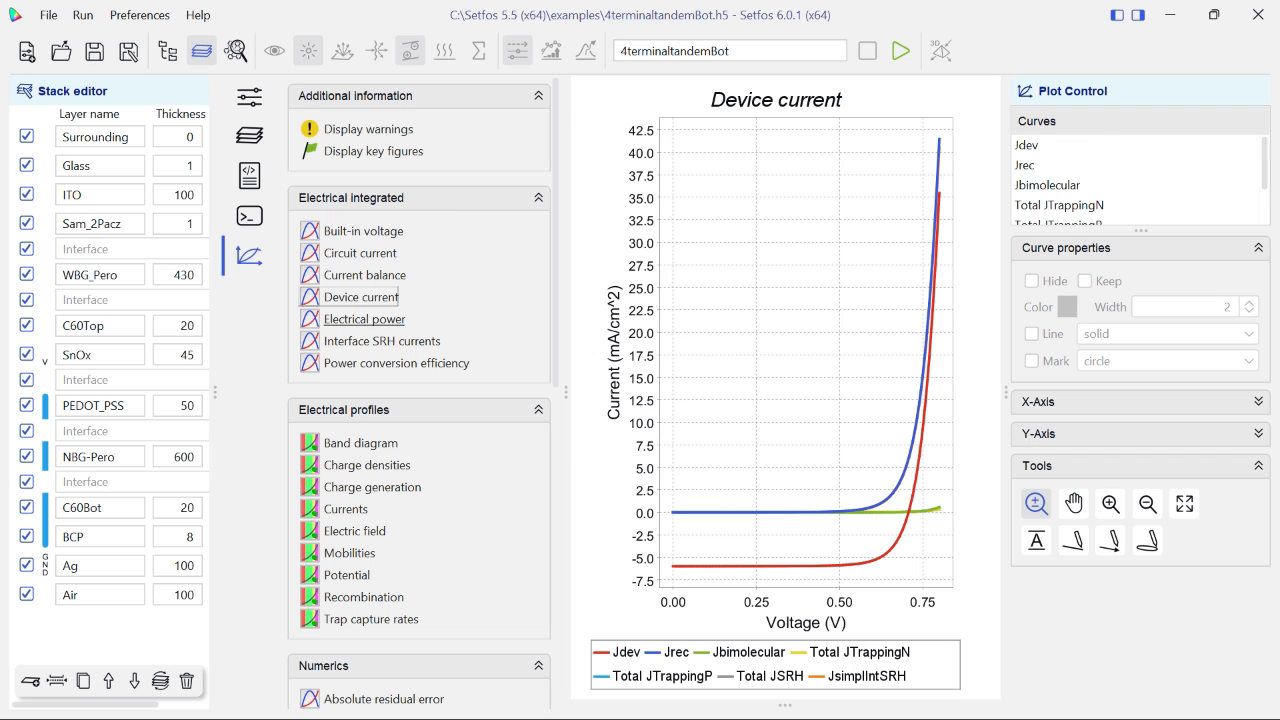
pyautogui.click(364, 319)
pyautogui.click(364, 341)
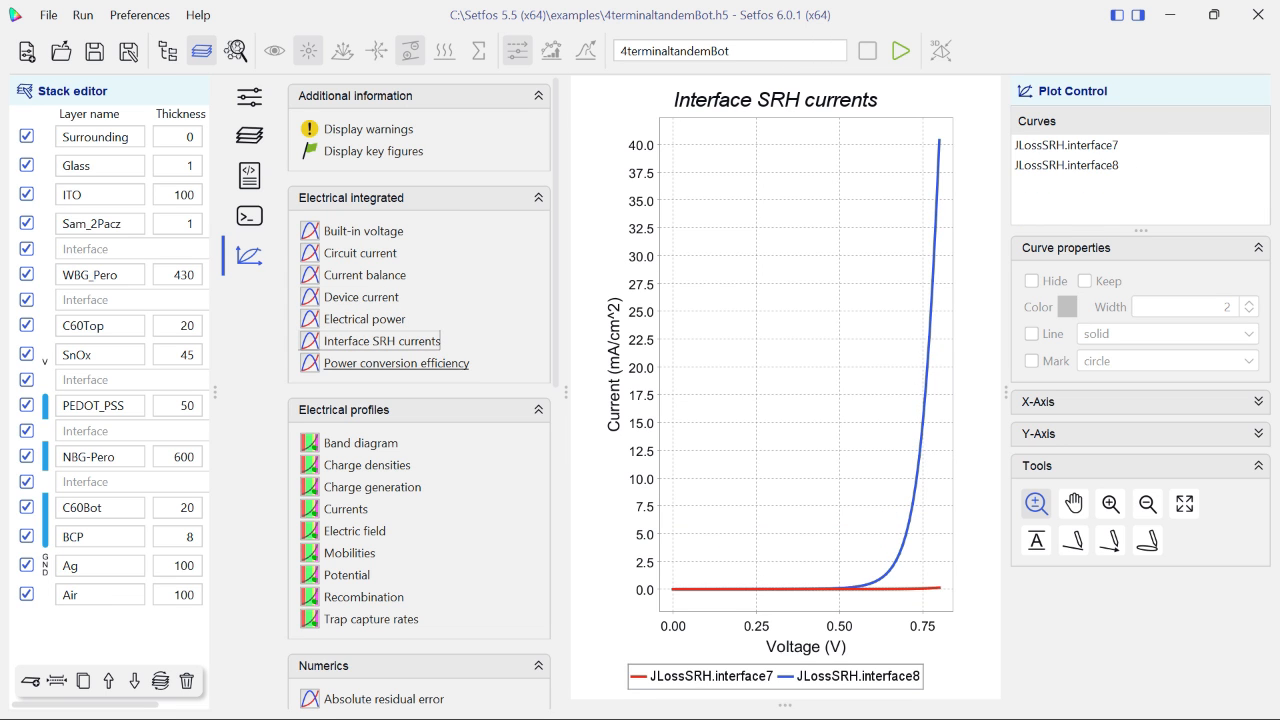
pyautogui.click(396, 363)
# Examine the bottom cell's electrical profile plots, from band diagram and charge generation through electric field and recombination to trap capture rates
pyautogui.click(360, 443)
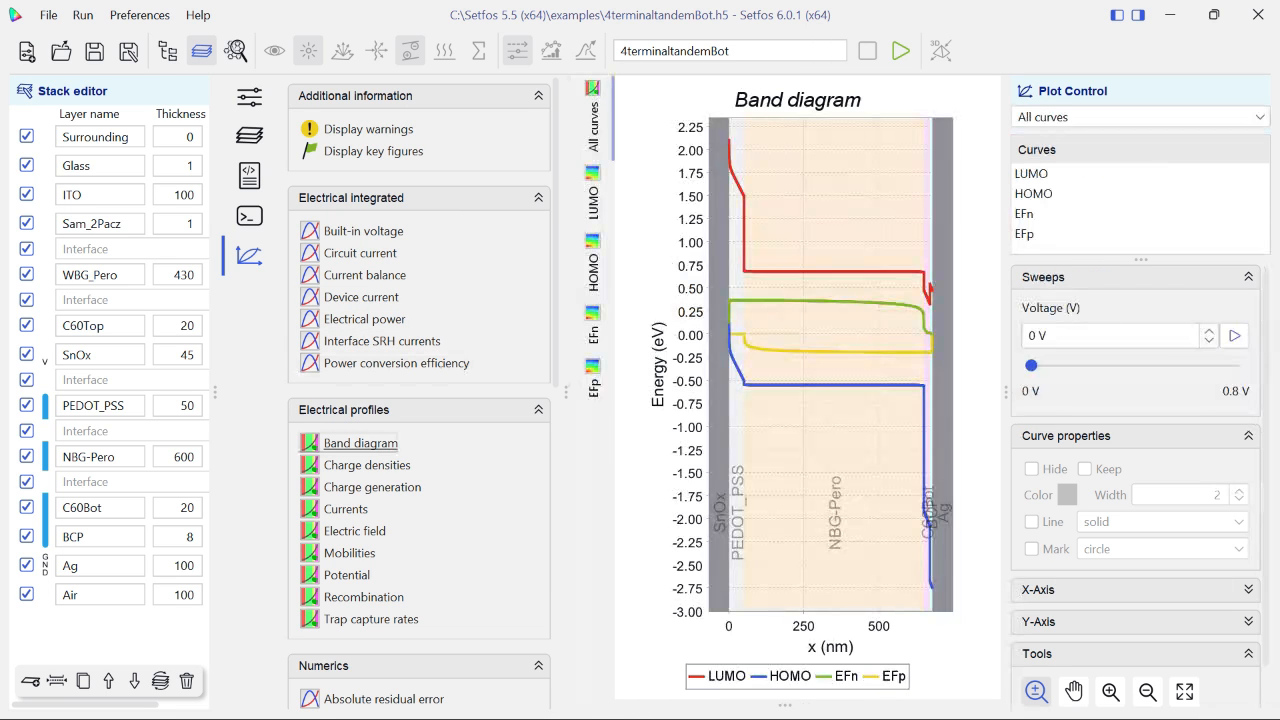
pyautogui.click(366, 465)
pyautogui.click(372, 487)
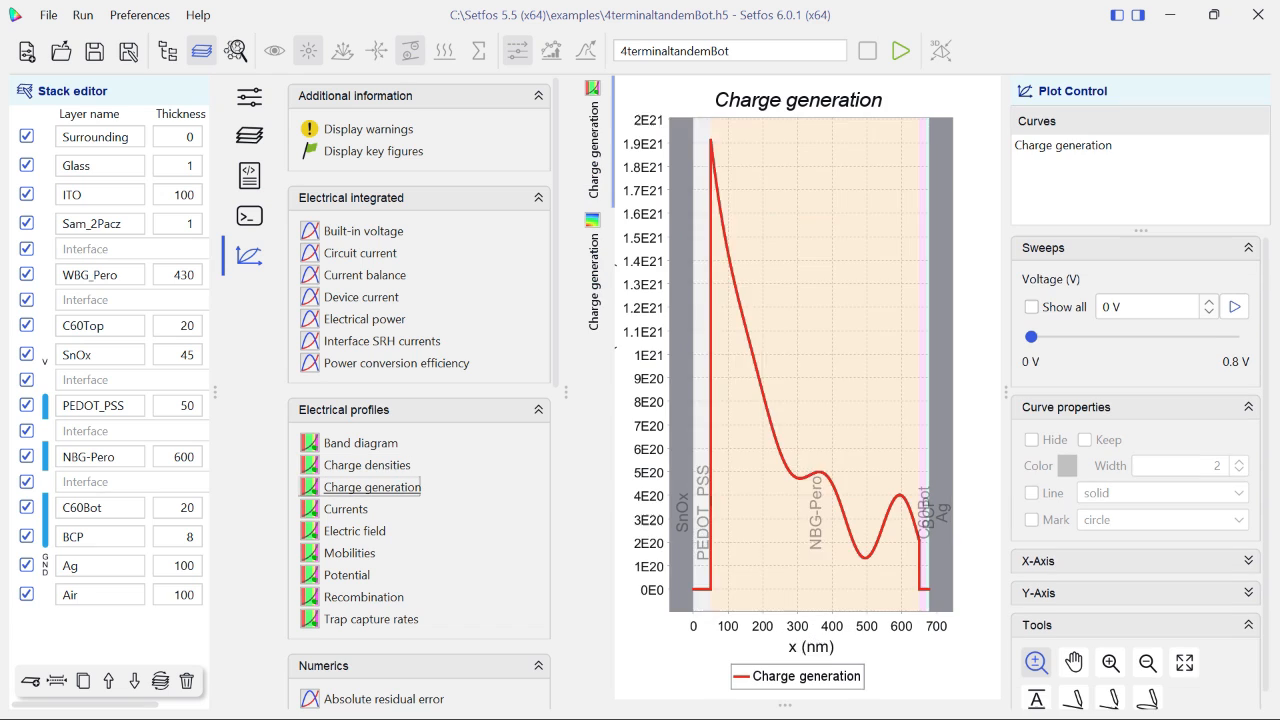
pyautogui.click(346, 509)
pyautogui.click(355, 531)
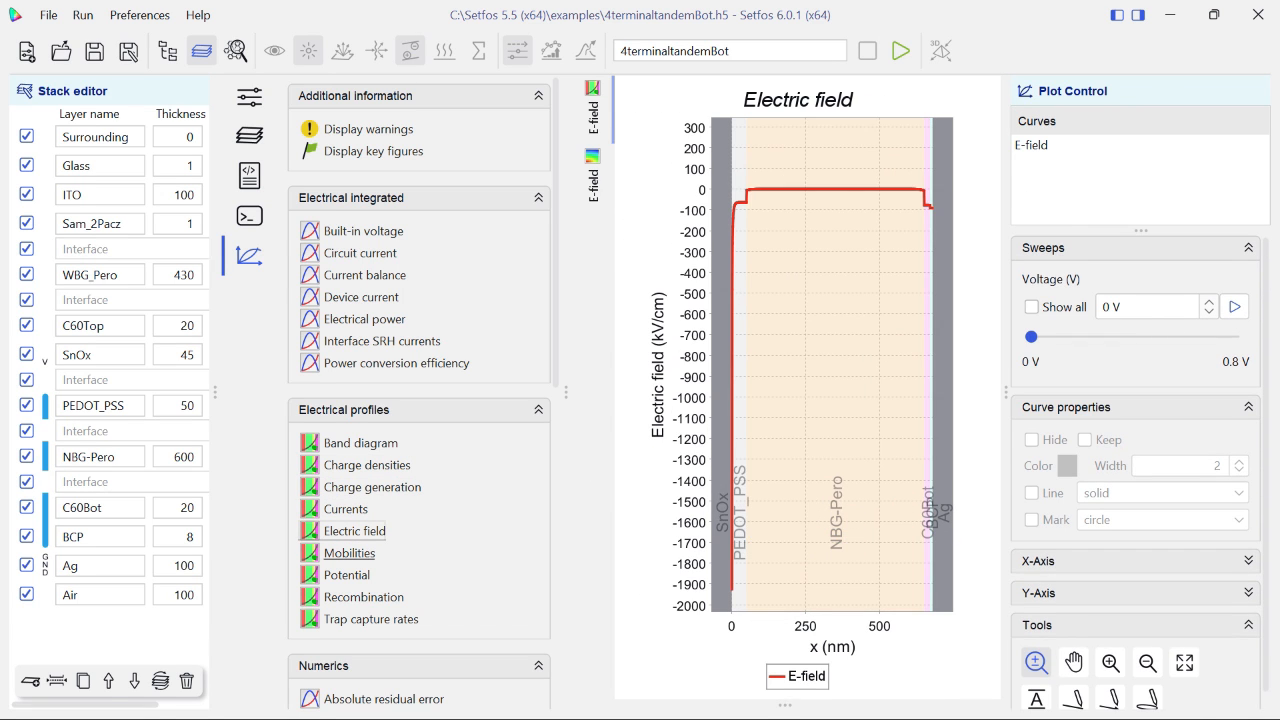
pyautogui.click(350, 553)
pyautogui.click(347, 575)
pyautogui.click(363, 597)
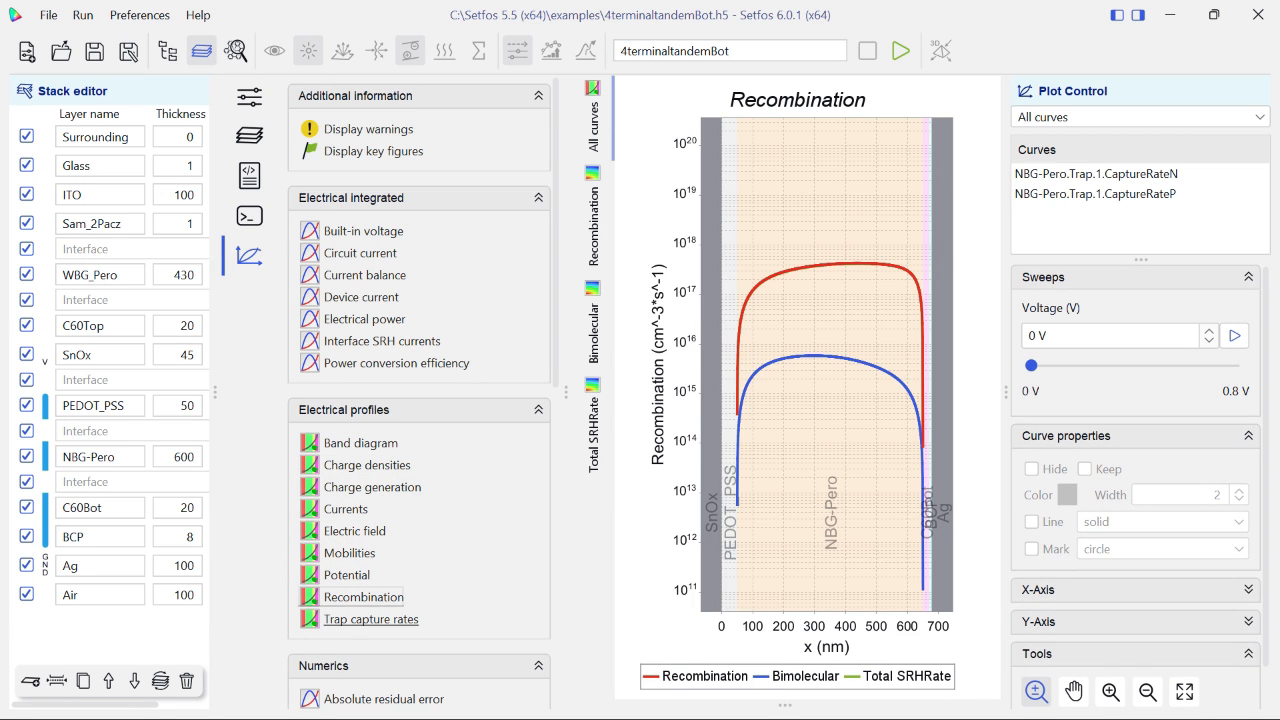
pyautogui.click(371, 619)
pyautogui.scroll(-3, 308, 617)
pyautogui.scroll(-2, 308, 617)
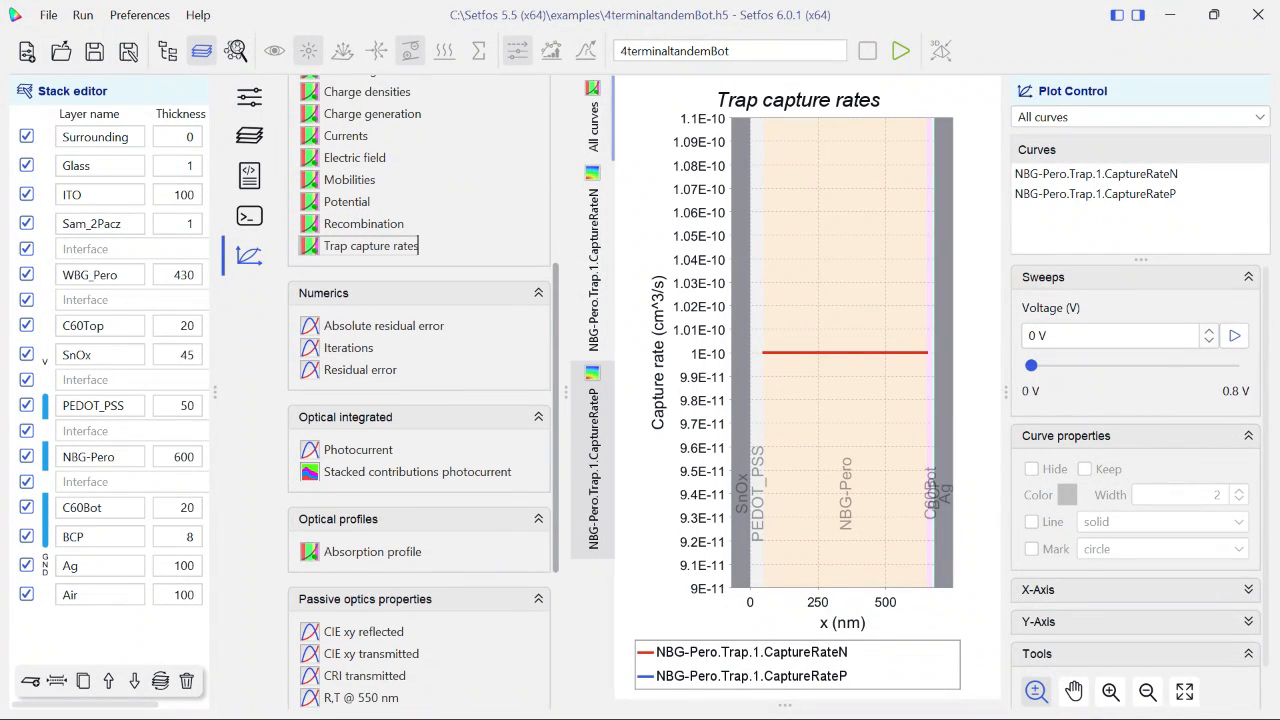
# Examine the bottom cell's numerics, photocurrent and absorption profile plots, and its spectral absorptance and layer absorptances
pyautogui.click(360, 303)
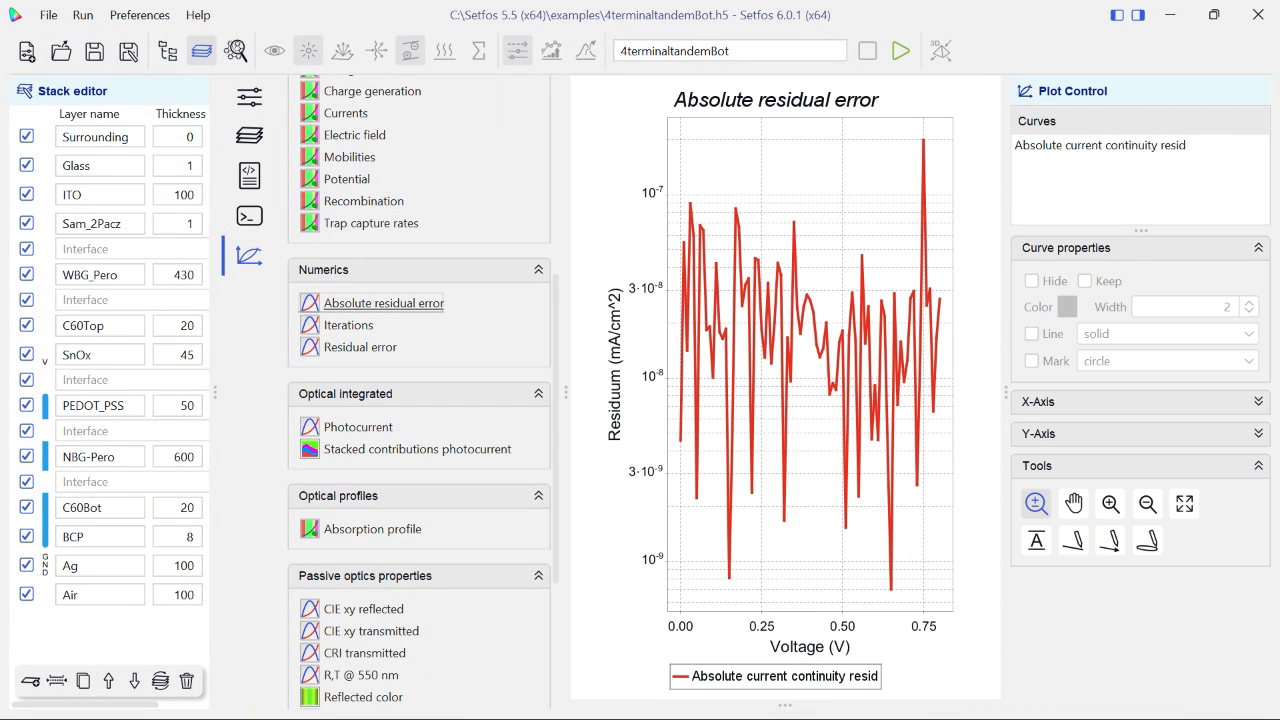
pyautogui.click(348, 325)
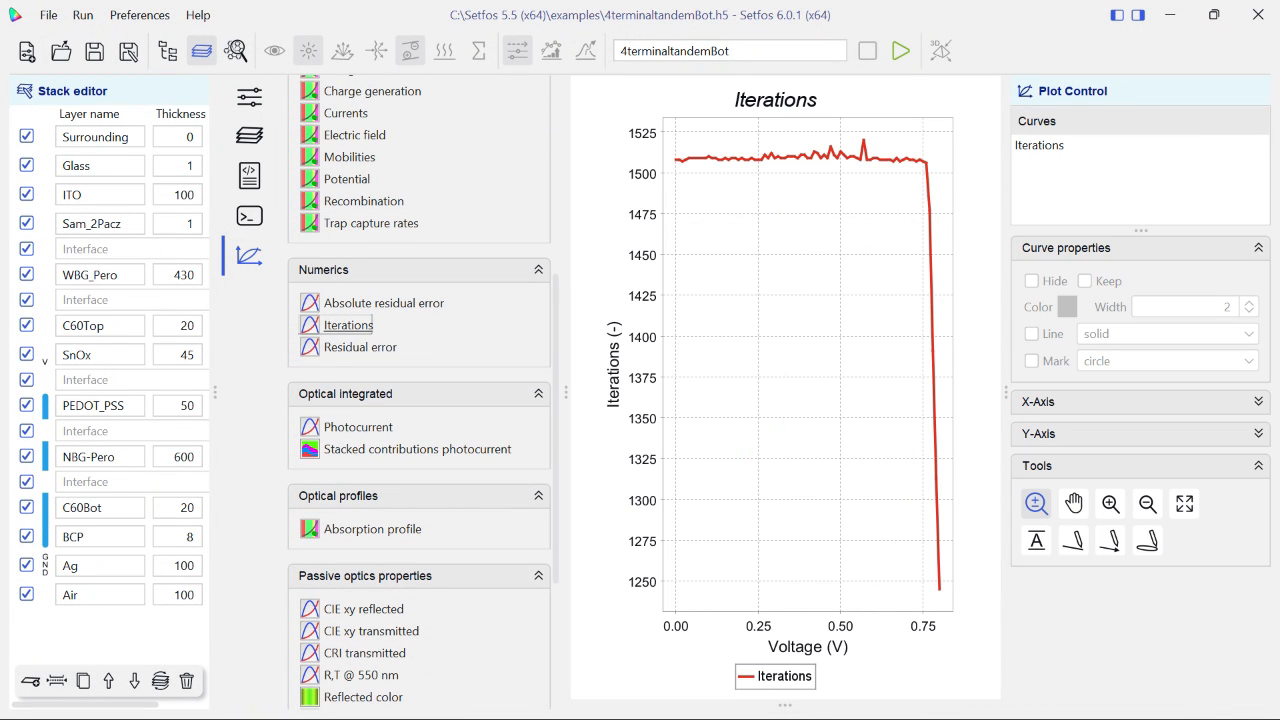
pyautogui.click(360, 347)
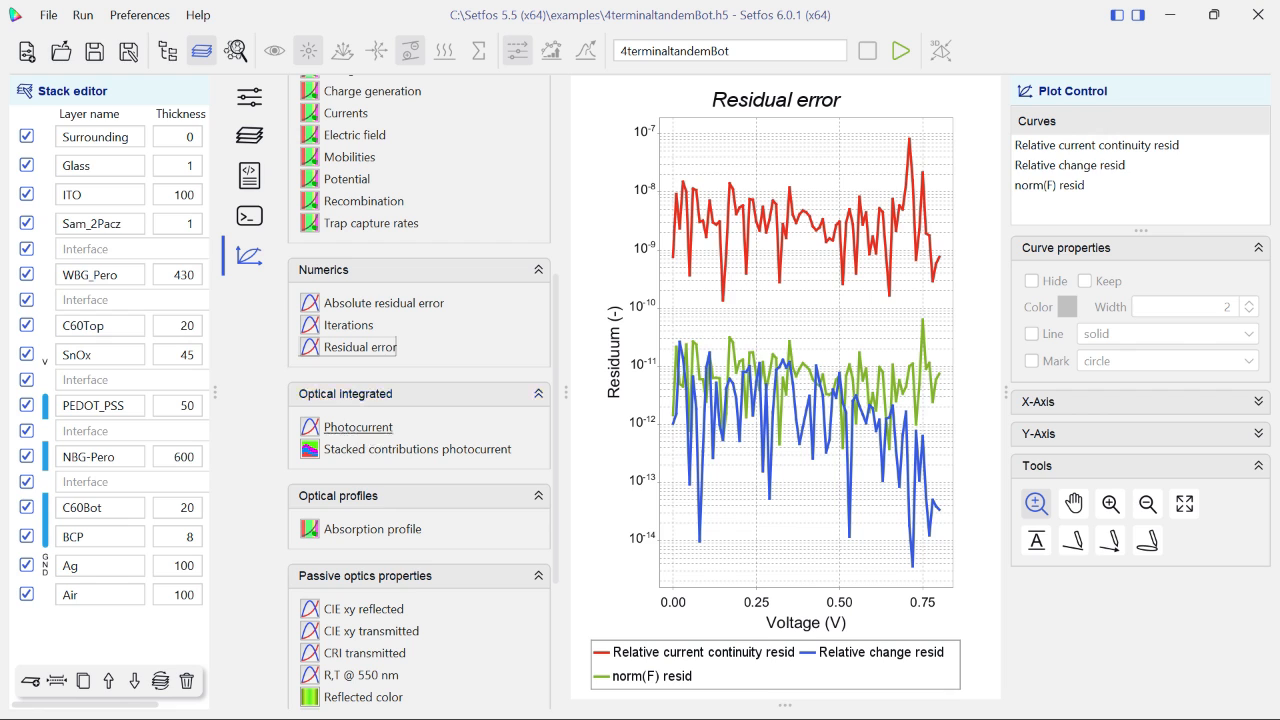
pyautogui.click(308, 432)
pyautogui.click(340, 449)
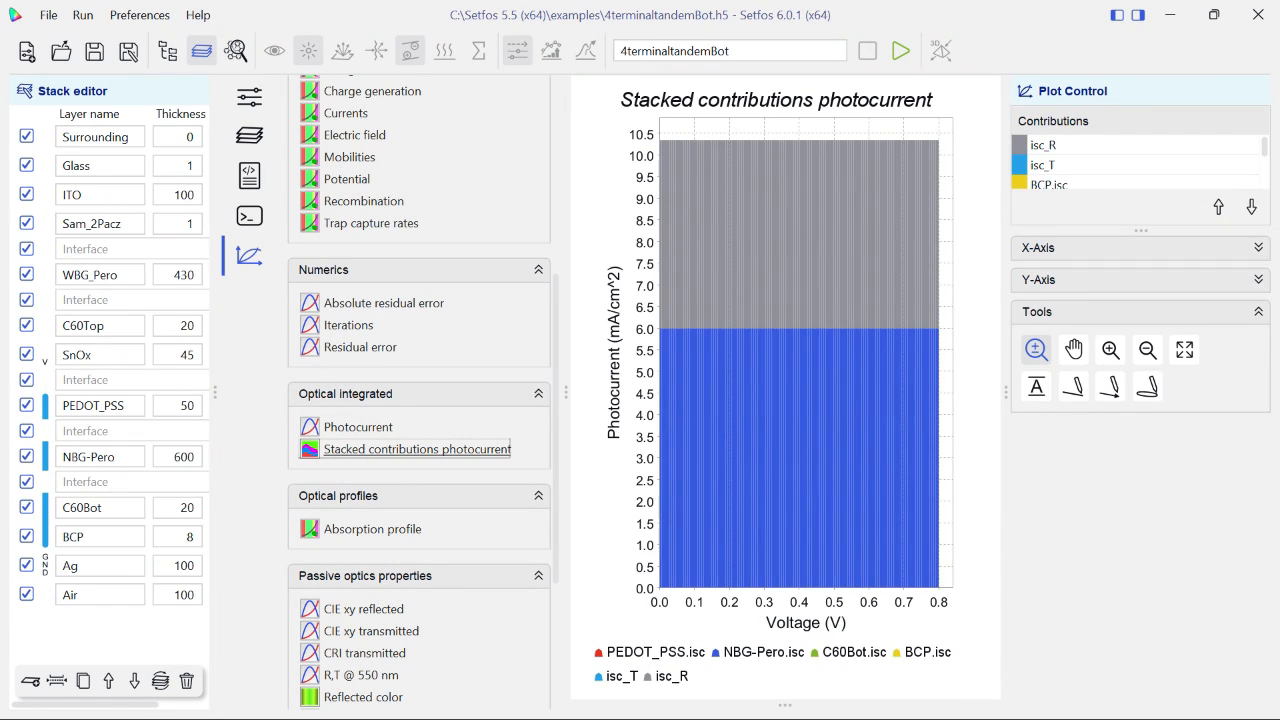
pyautogui.click(372, 529)
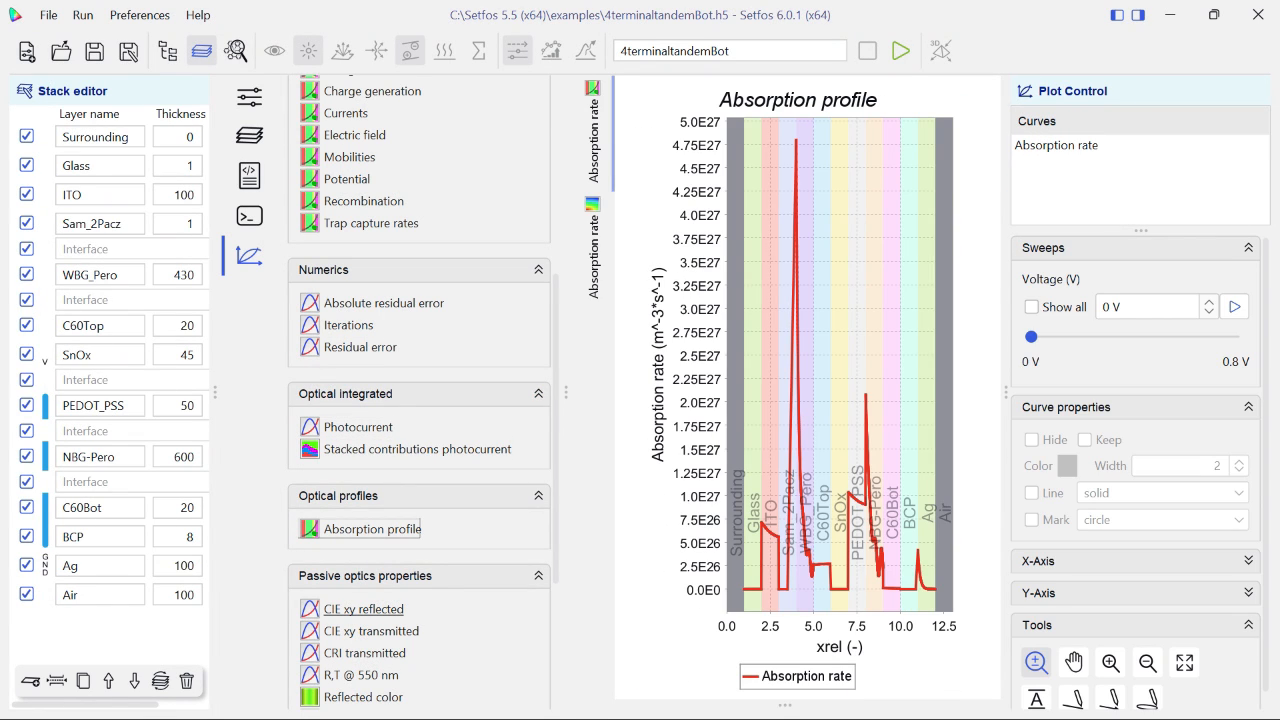
pyautogui.scroll(-4, 420, 400)
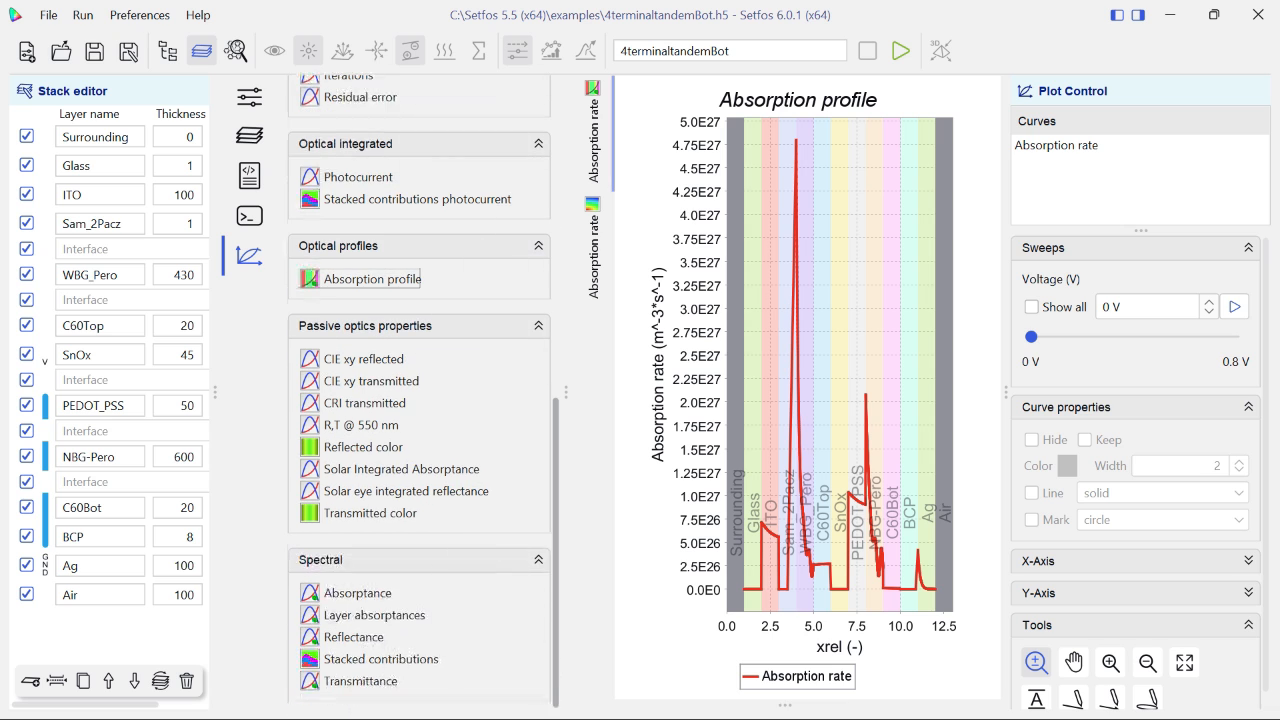
pyautogui.click(357, 593)
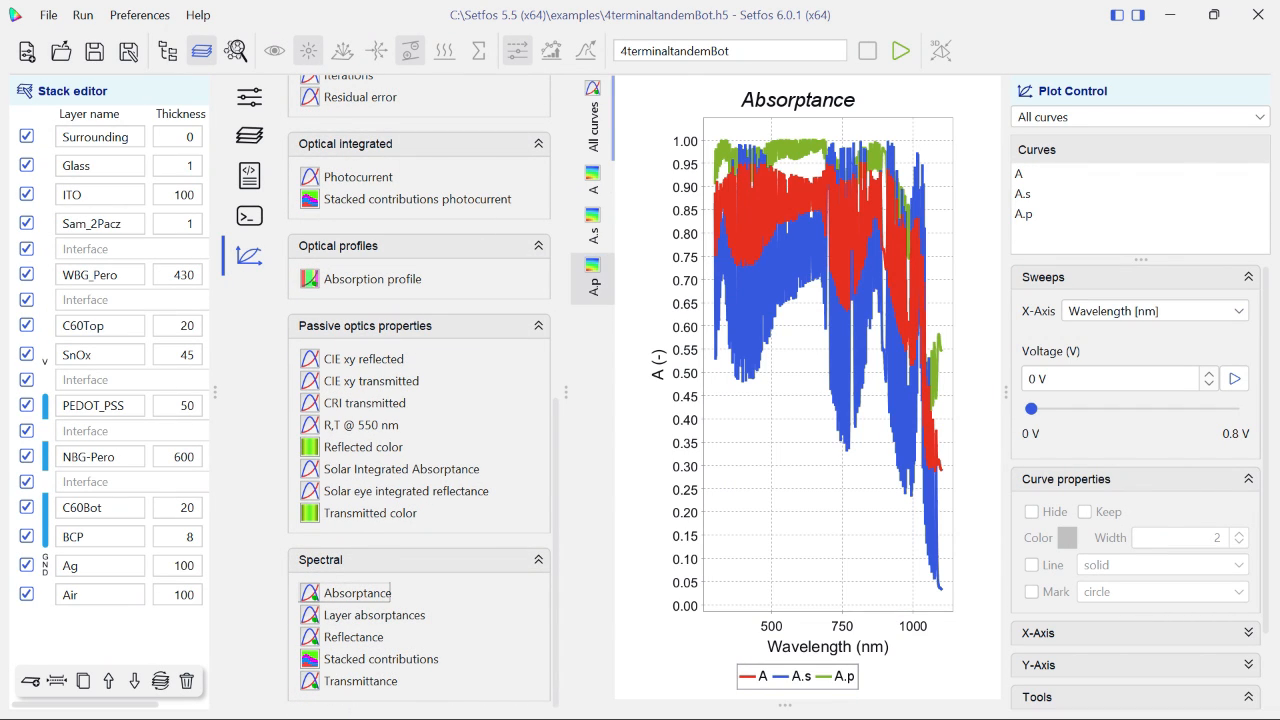
pyautogui.click(374, 615)
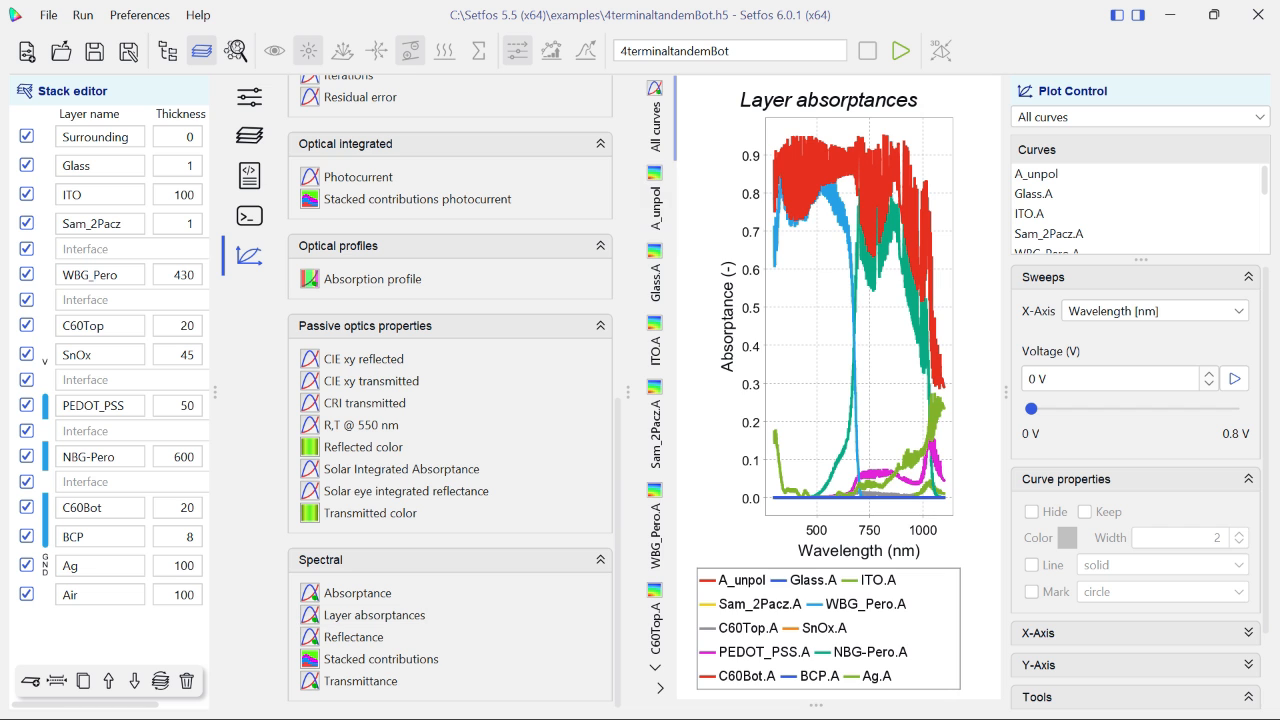
# Widen the results list, show the workspace and add 4terminaltandem1 to the selection for comparison with 4terminaltandemBot
pyautogui.moveTo(626, 392); pyautogui.dragTo(660, 392)
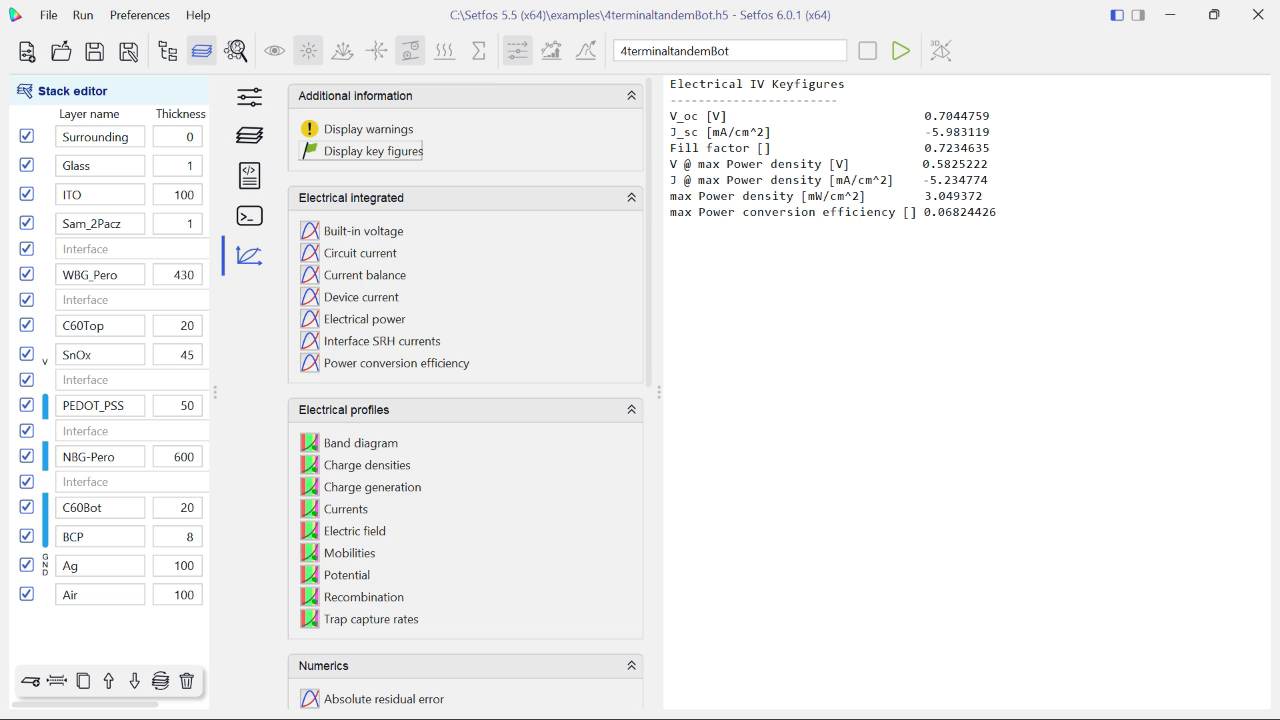
pyautogui.click(168, 51)
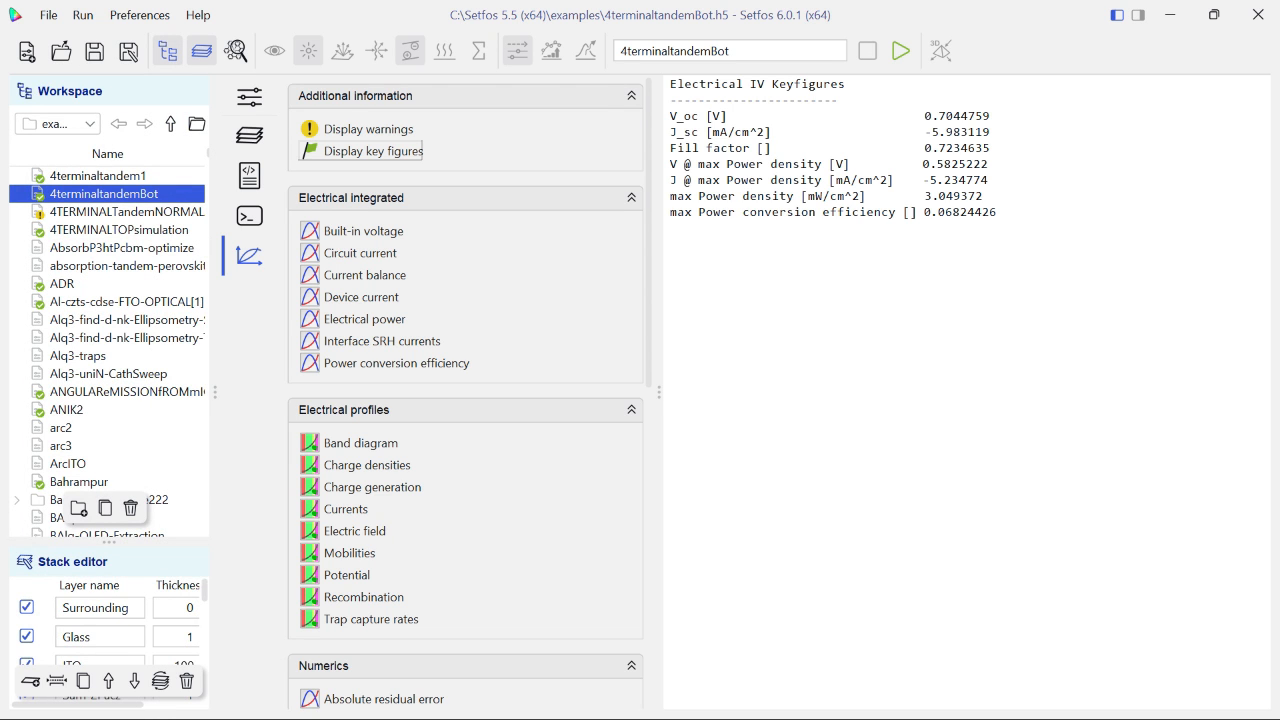
pyautogui.keyDown('ctrl'); pyautogui.click(98, 176); pyautogui.keyUp('ctrl')
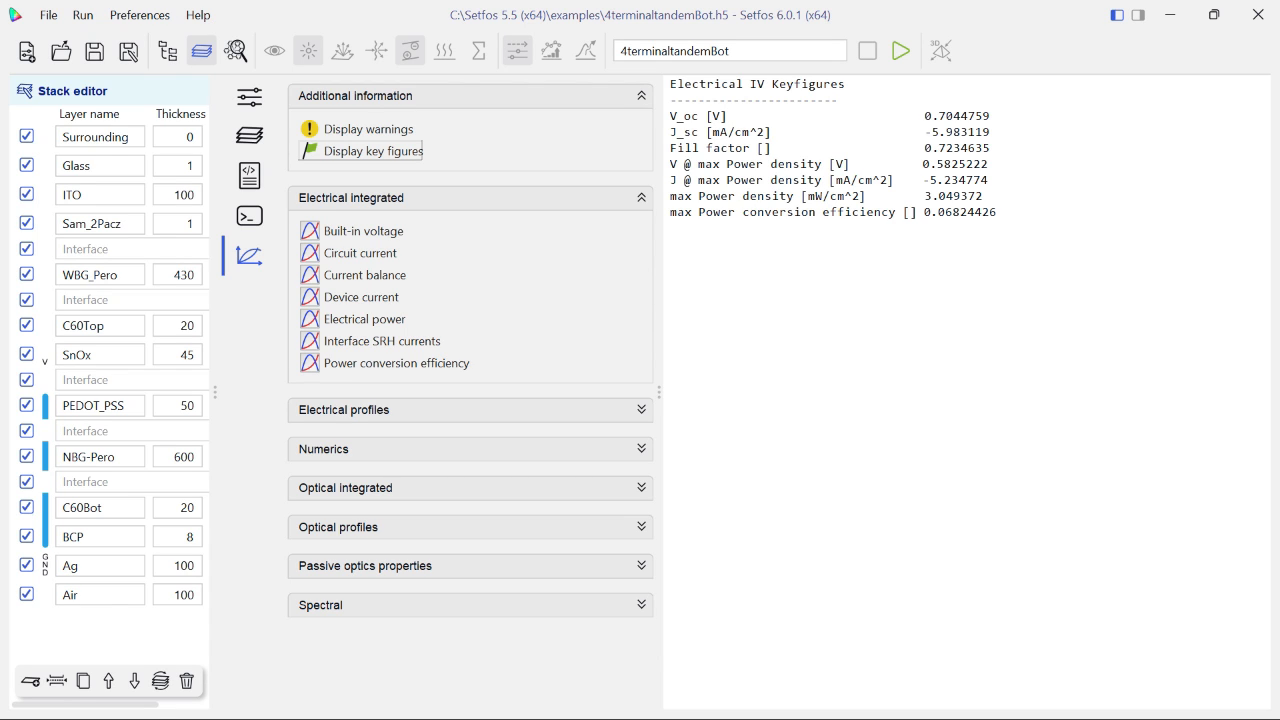
# Inspect the illumination spectrum in the absorption settings and browse the favorite and examples folders for spectrum files of all types, without loading one
pyautogui.click(249, 97)
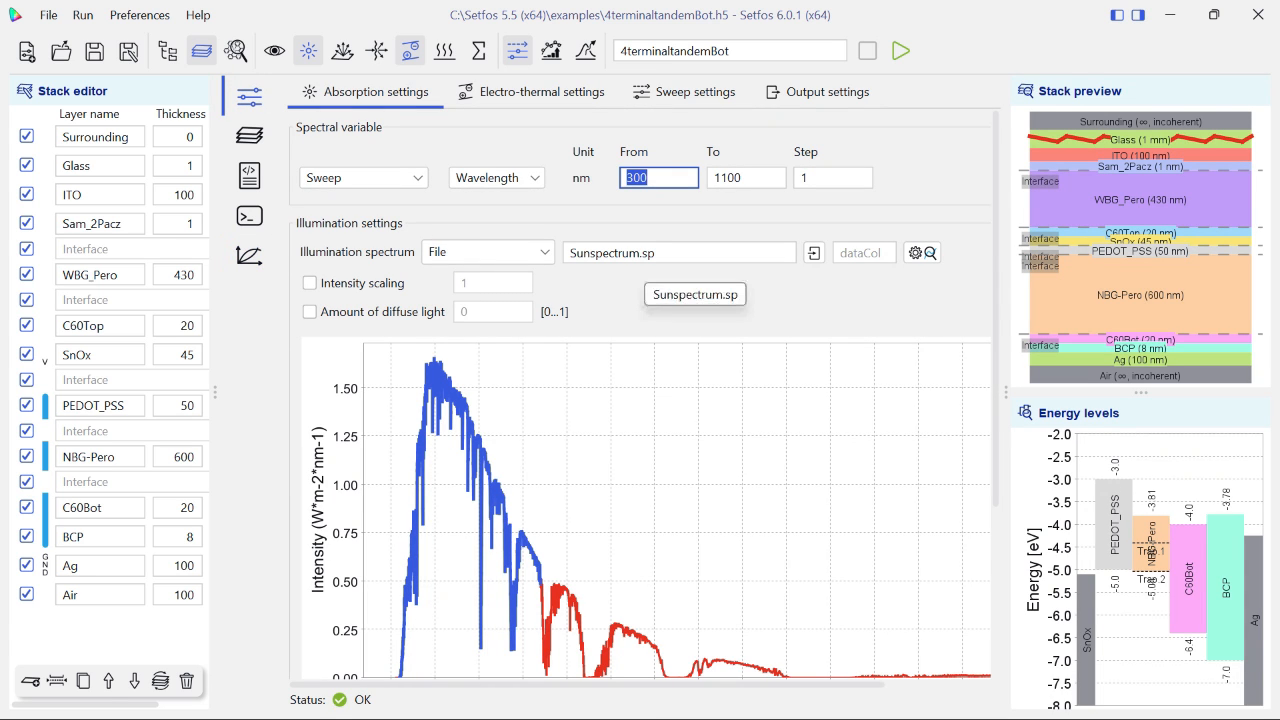
pyautogui.scroll(-1, 814, 213)
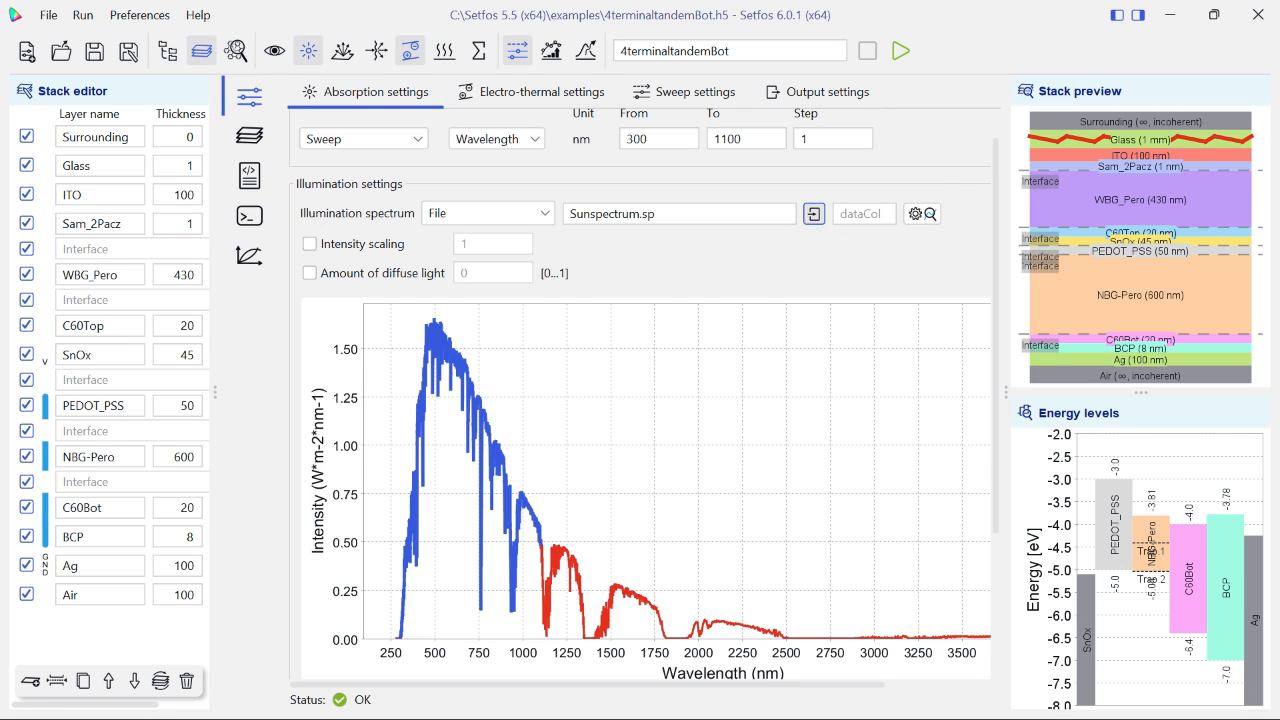
pyautogui.click(814, 213)
pyautogui.scroll(-5, 634, 340)
pyautogui.click(728, 484)
pyautogui.click(728, 506)
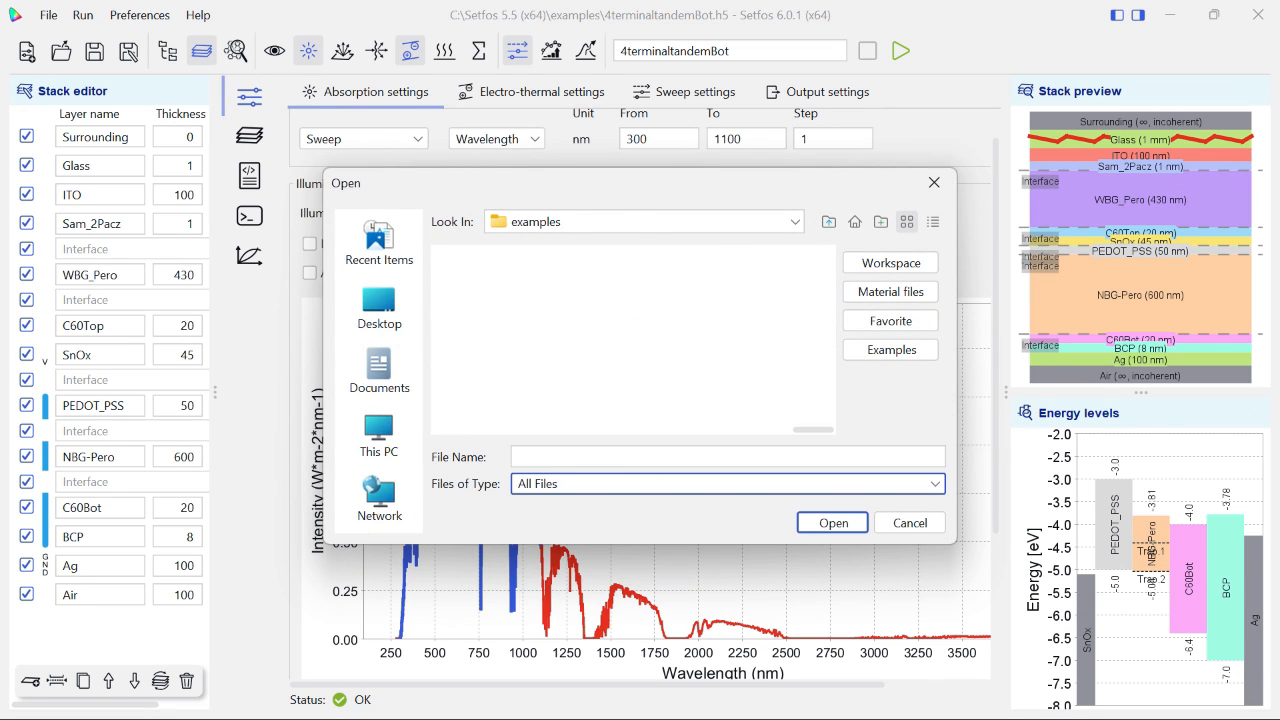
pyautogui.click(890, 320)
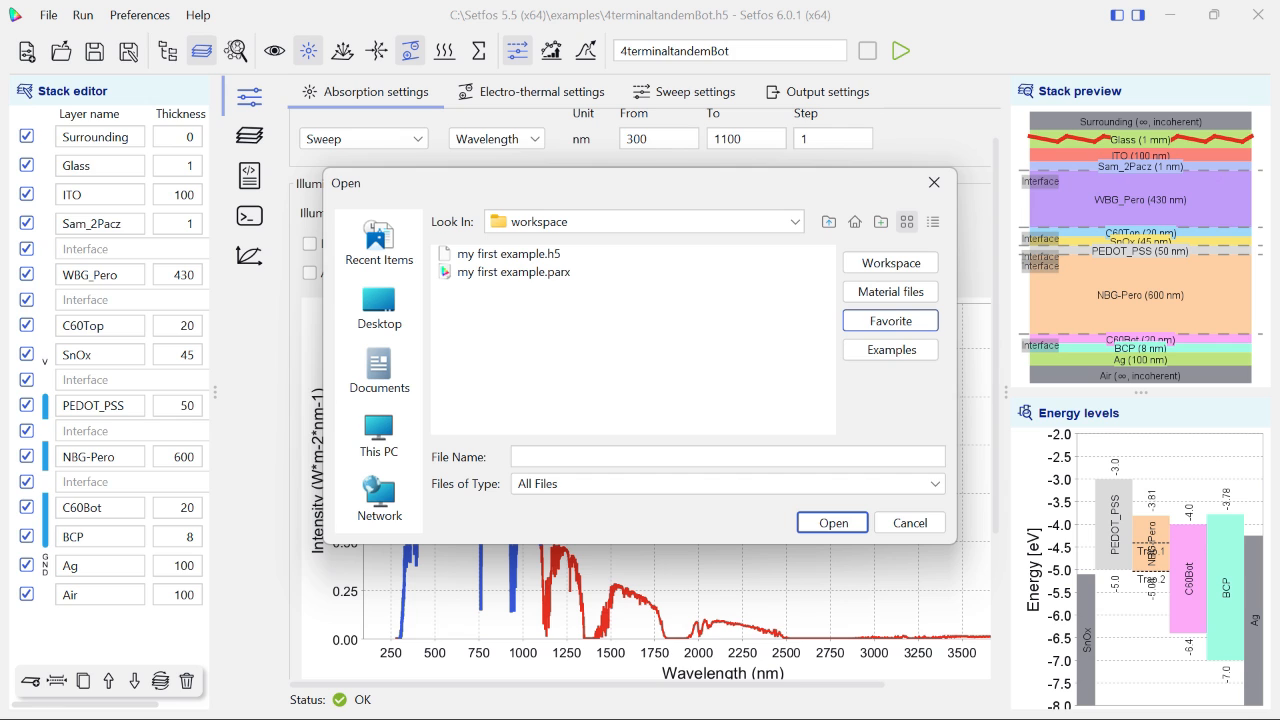
pyautogui.click(891, 349)
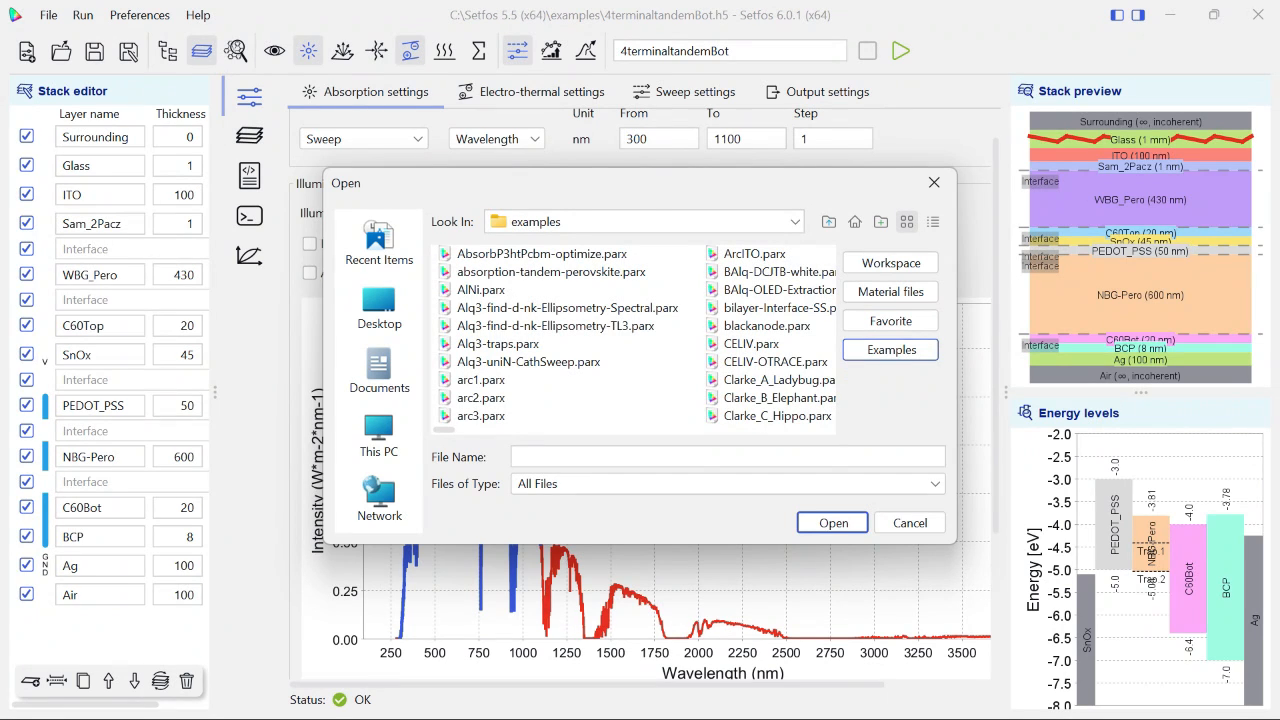
pyautogui.click(910, 522)
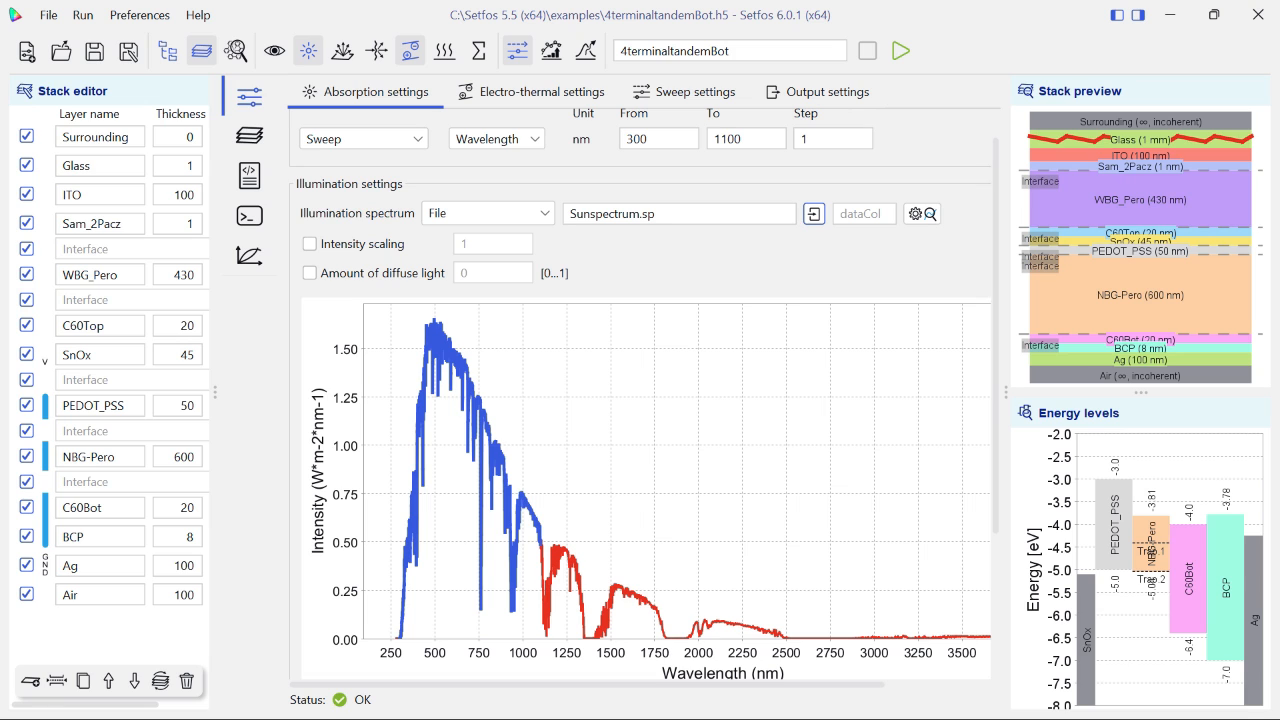
# Compare 4terminaltandem1 with 4terminaltandemBot in the results, display their key figures and examine the differences between their scripts
pyautogui.click(249, 255)
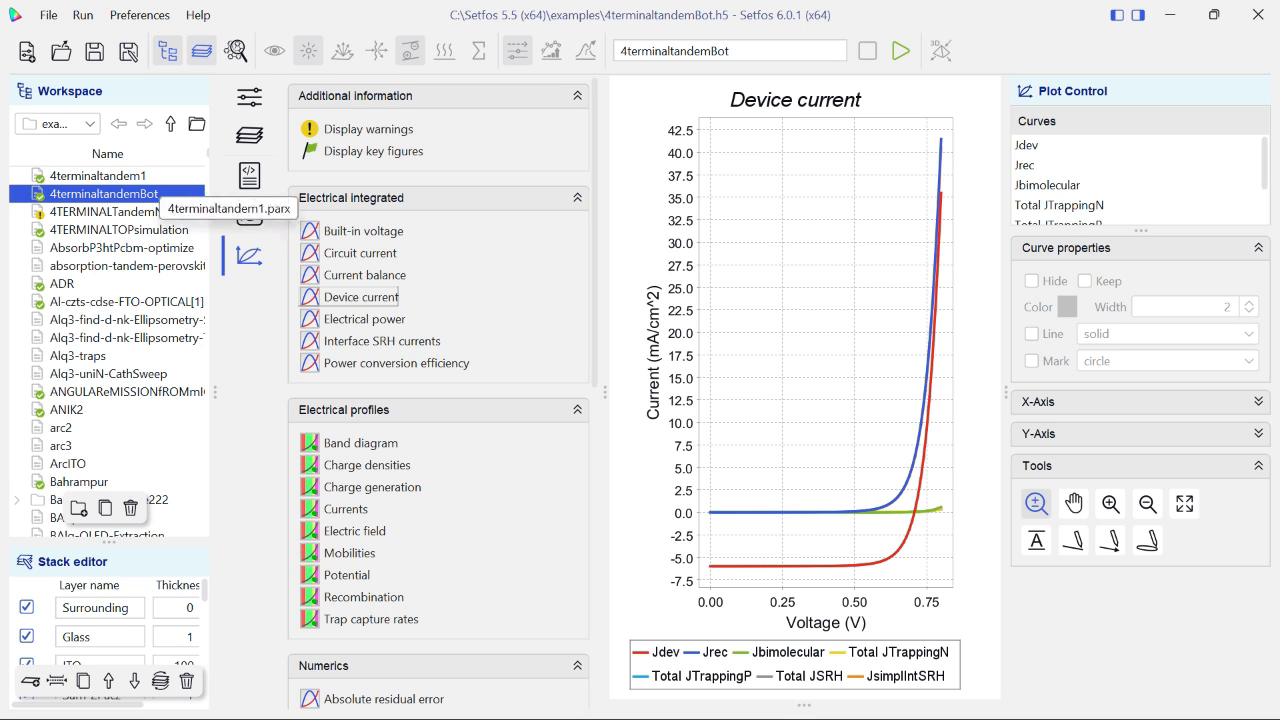
pyautogui.keyDown('ctrl'); pyautogui.click(150, 178); pyautogui.keyUp('ctrl')
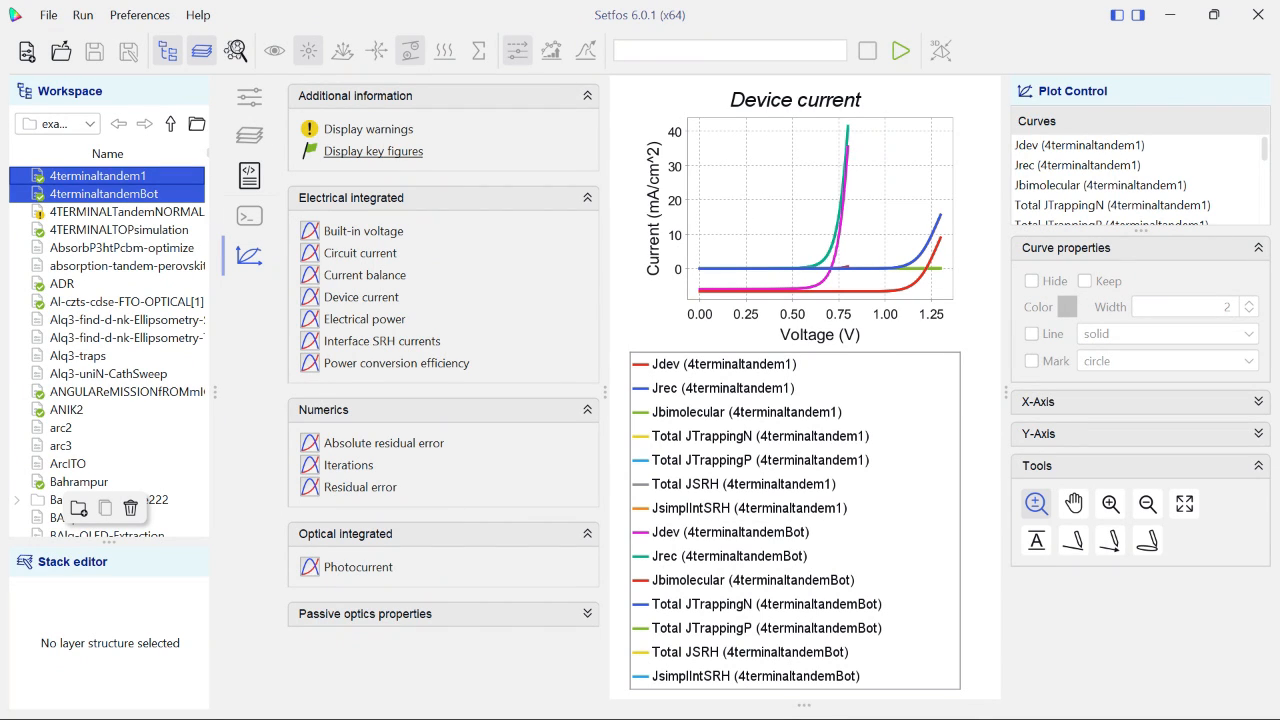
pyautogui.click(373, 151)
pyautogui.click(249, 175)
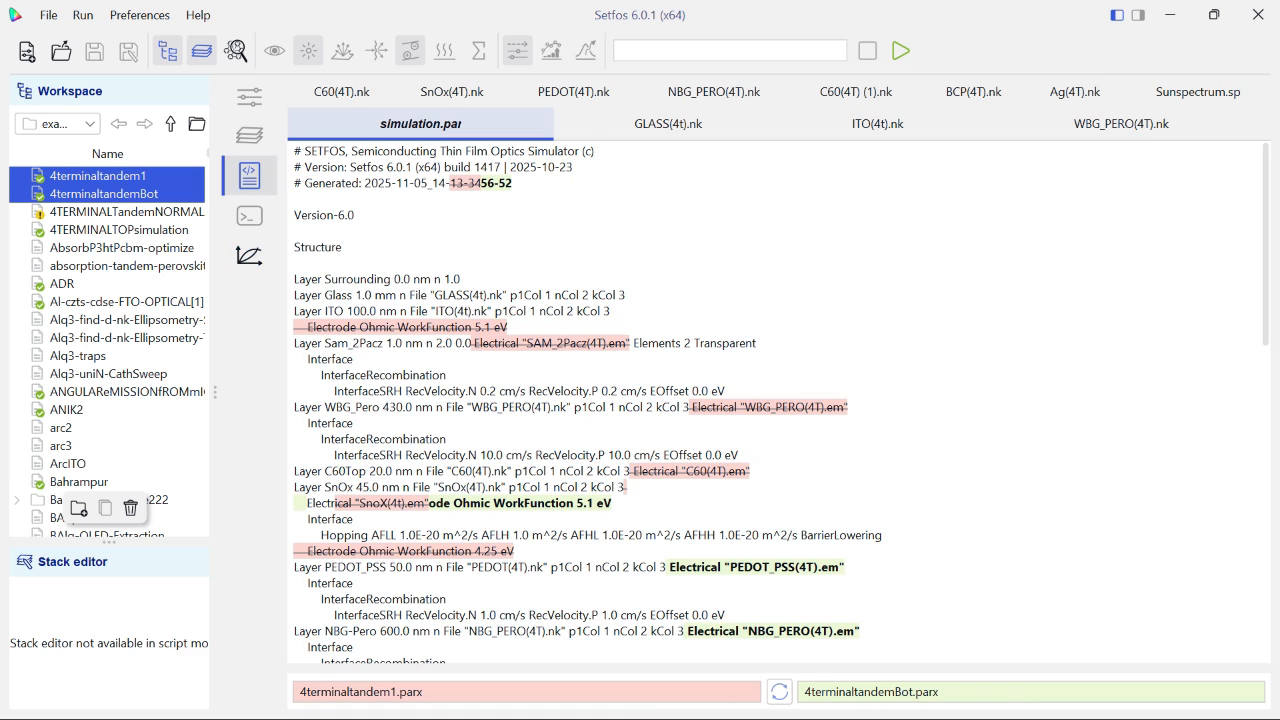
# Select only 4terminaltandemBot and set its spectral variable to Single wavelength in the absorption settings
pyautogui.click(104, 194)
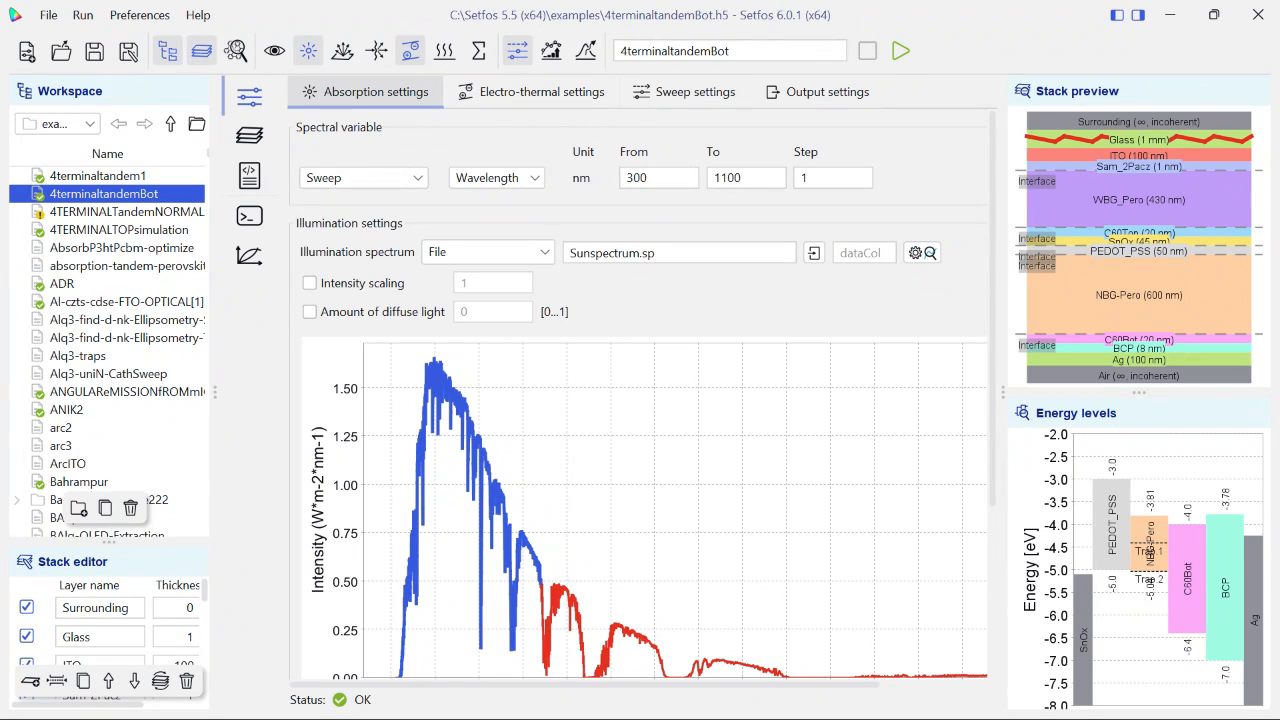
pyautogui.click(497, 178)
pyautogui.click(364, 178)
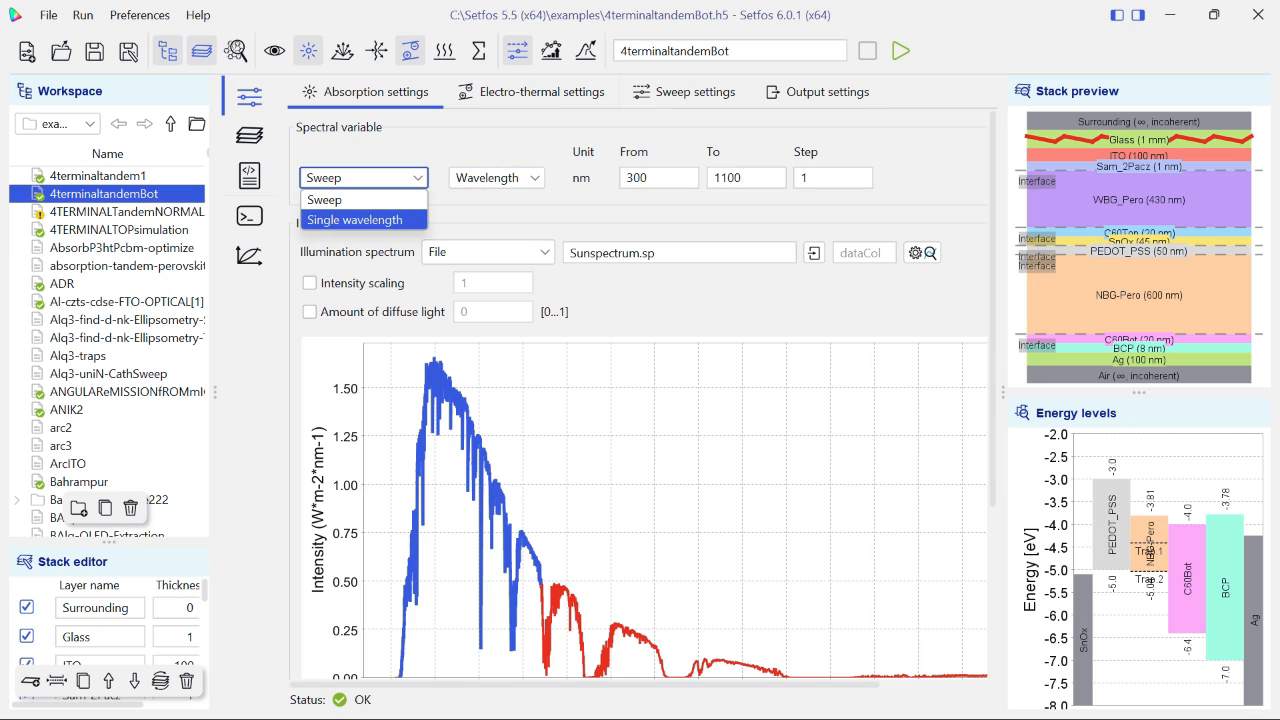
pyautogui.click(354, 219)
# Add a second sweep in the sweep settings and disable the voltage sweep
pyautogui.click(685, 92)
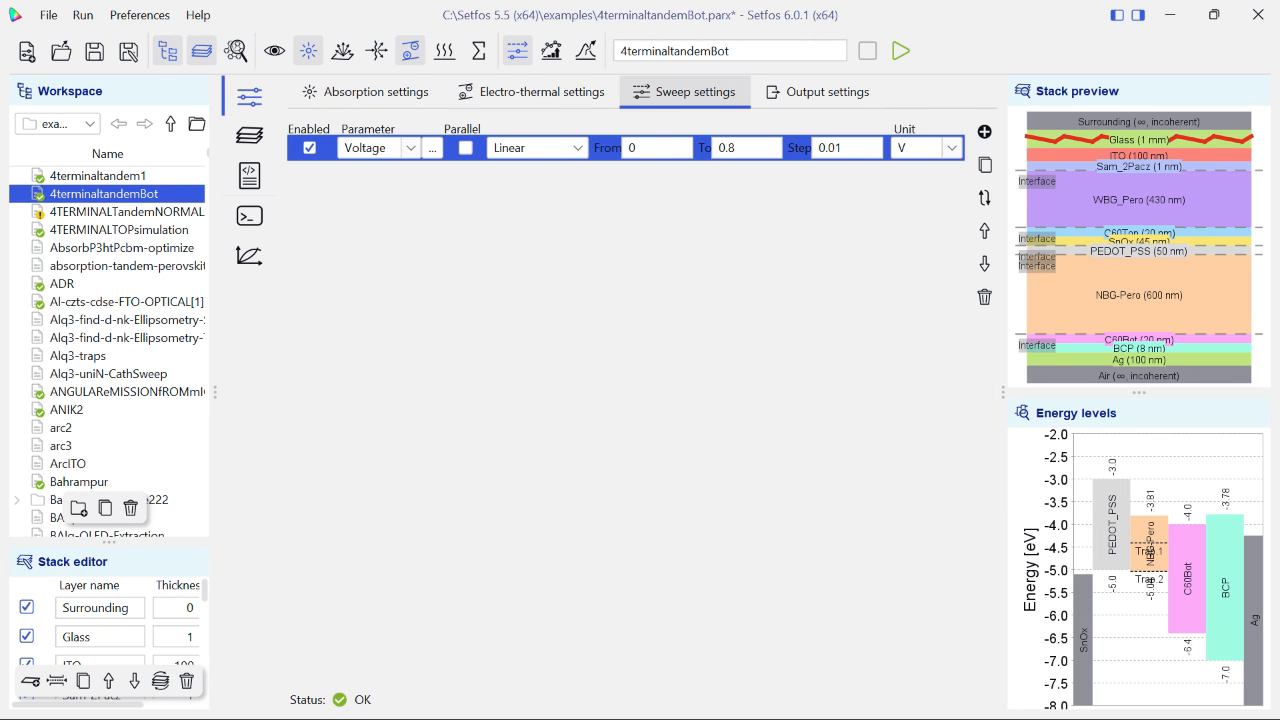
pyautogui.click(984, 131)
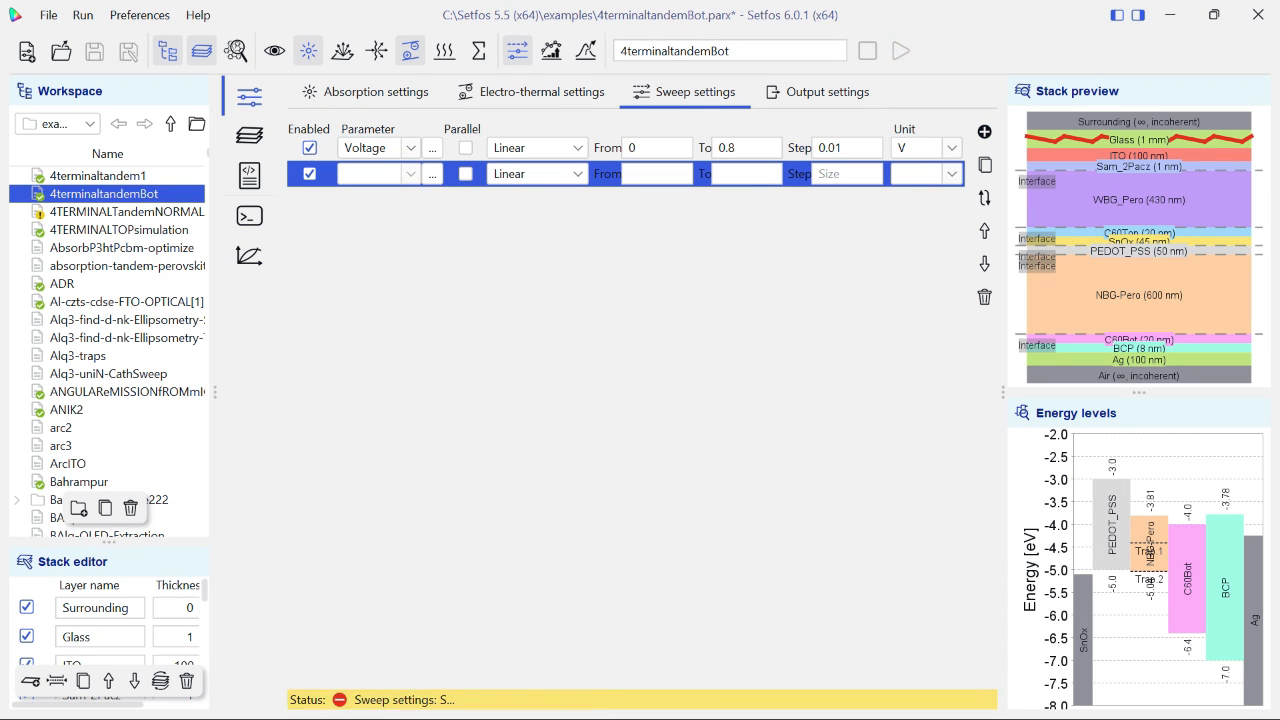
pyautogui.click(310, 148)
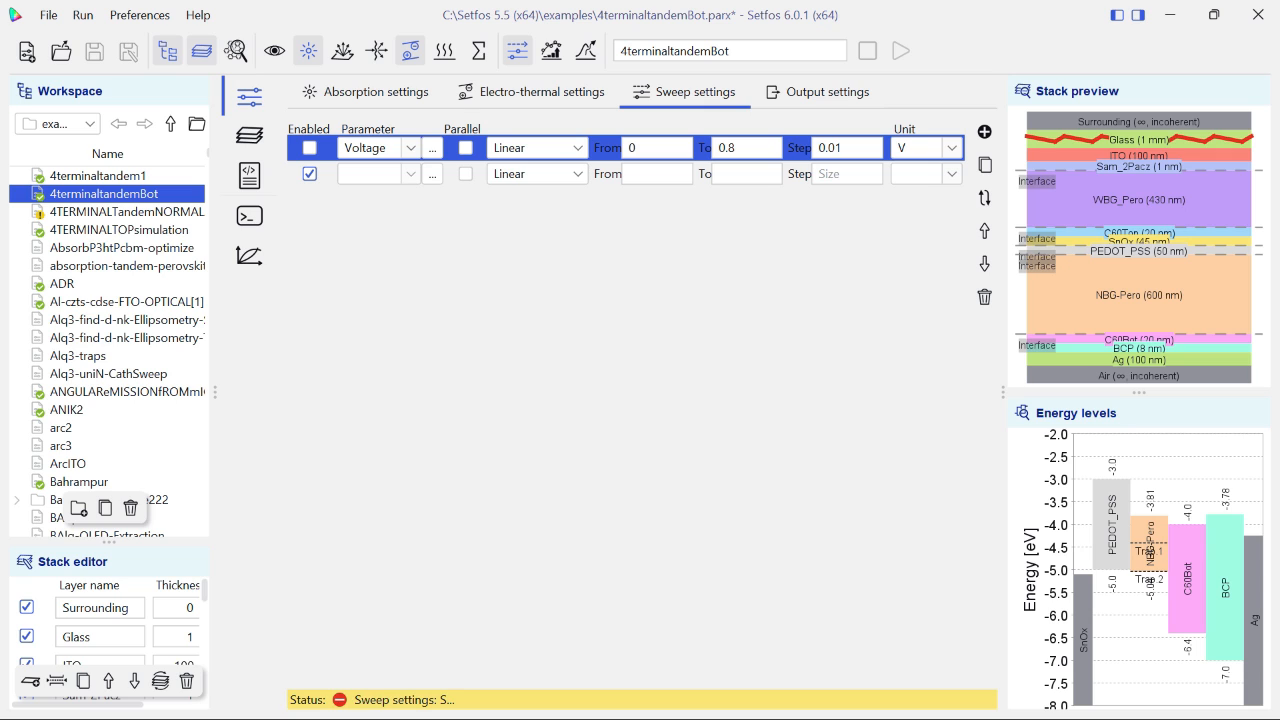
# Set the new sweep to the optical wavelength, linear from 300 to 1200 nm with a step of 10
pyautogui.click(432, 173)
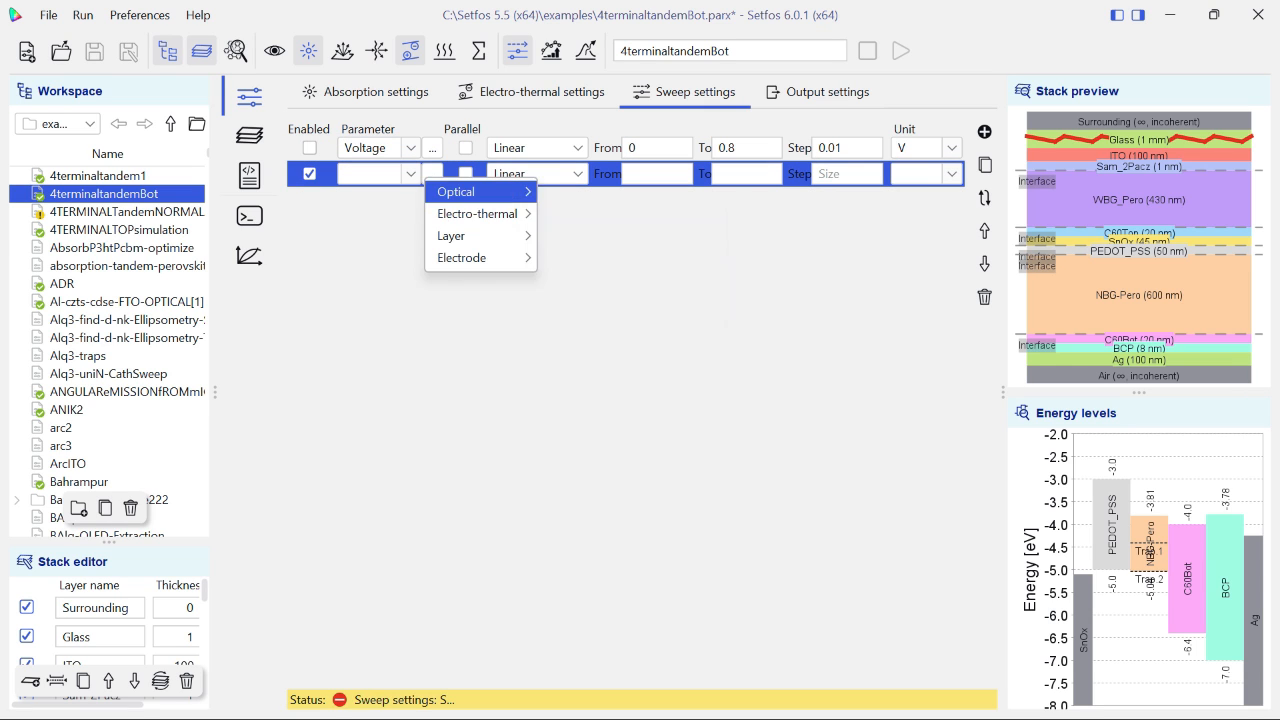
pyautogui.moveTo(470, 191)
pyautogui.click(577, 213)
pyautogui.write('300')
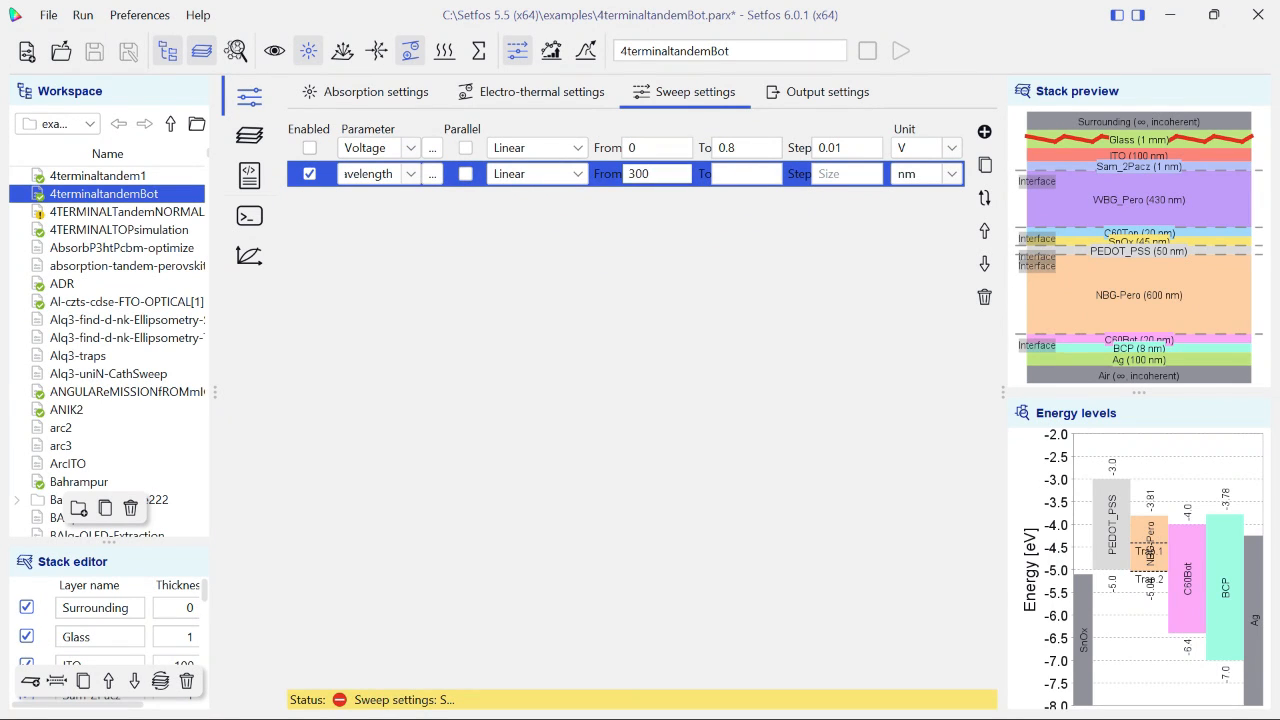
pyautogui.press('Tab')
pyautogui.write('1200')
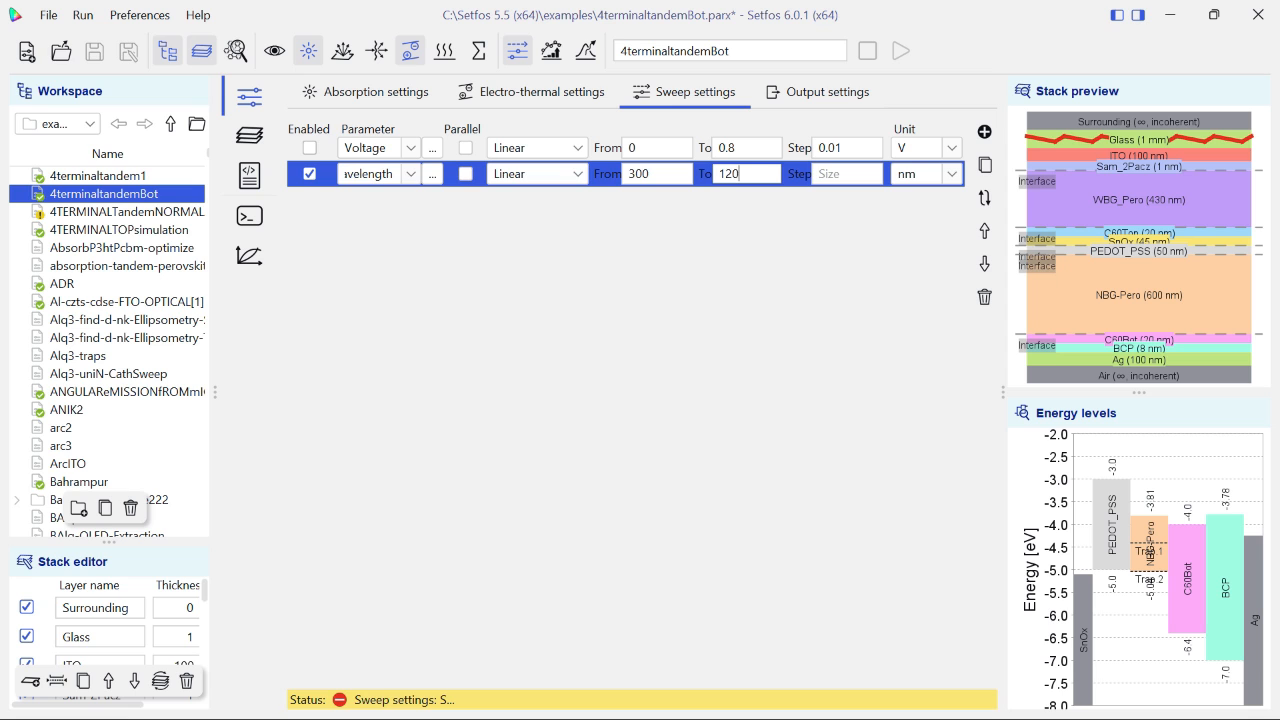
pyautogui.press('Tab')
pyautogui.write('10')
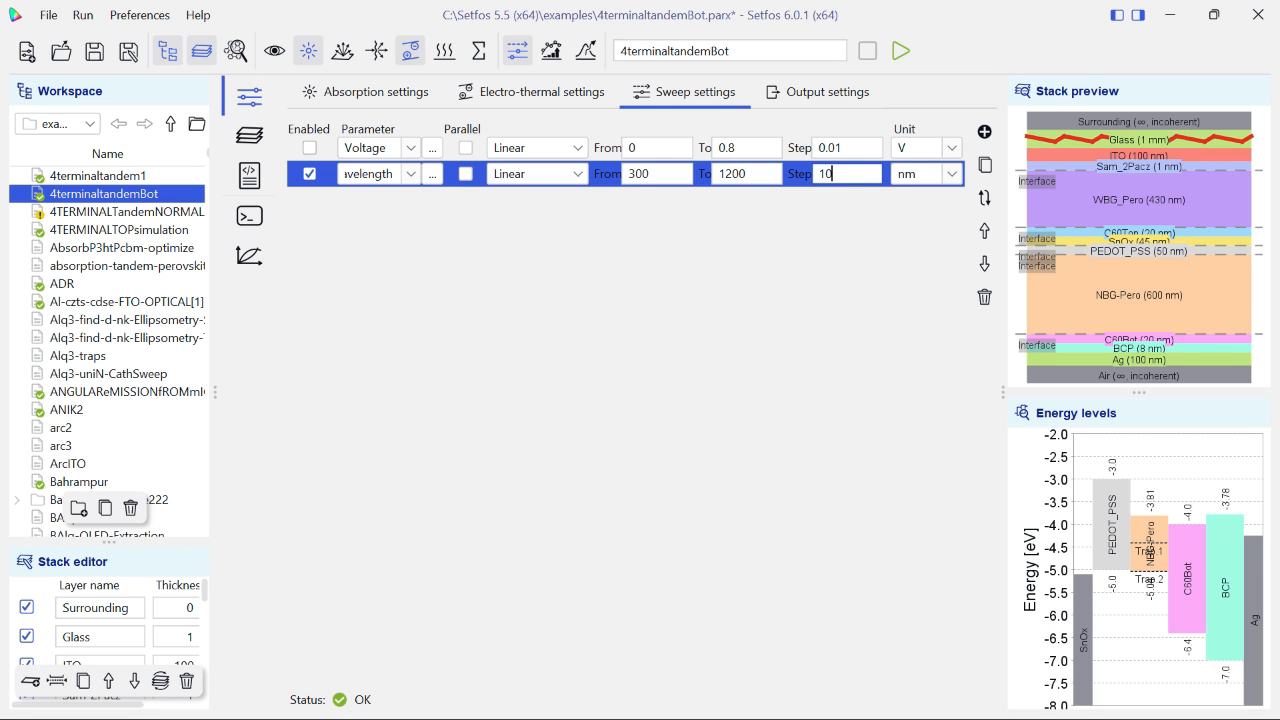
# Name the simulation 4terminaltandemBotEXT and run it
pyautogui.click(748, 51)
pyautogui.write('EXT')
pyautogui.click(901, 51)
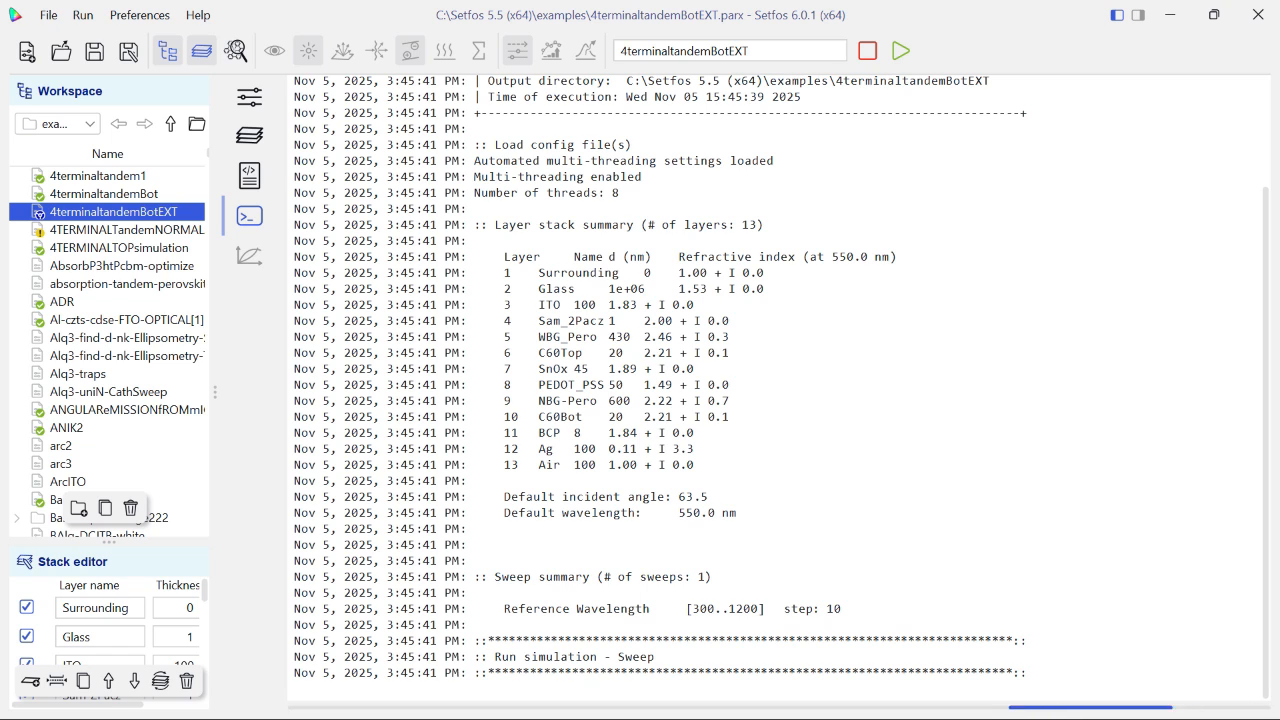
# Review the absorption settings and the spectrum chart's legend, annotation and axis properties without changing them, and open the sweep settings
pyautogui.click(249, 97)
pyautogui.click(366, 92)
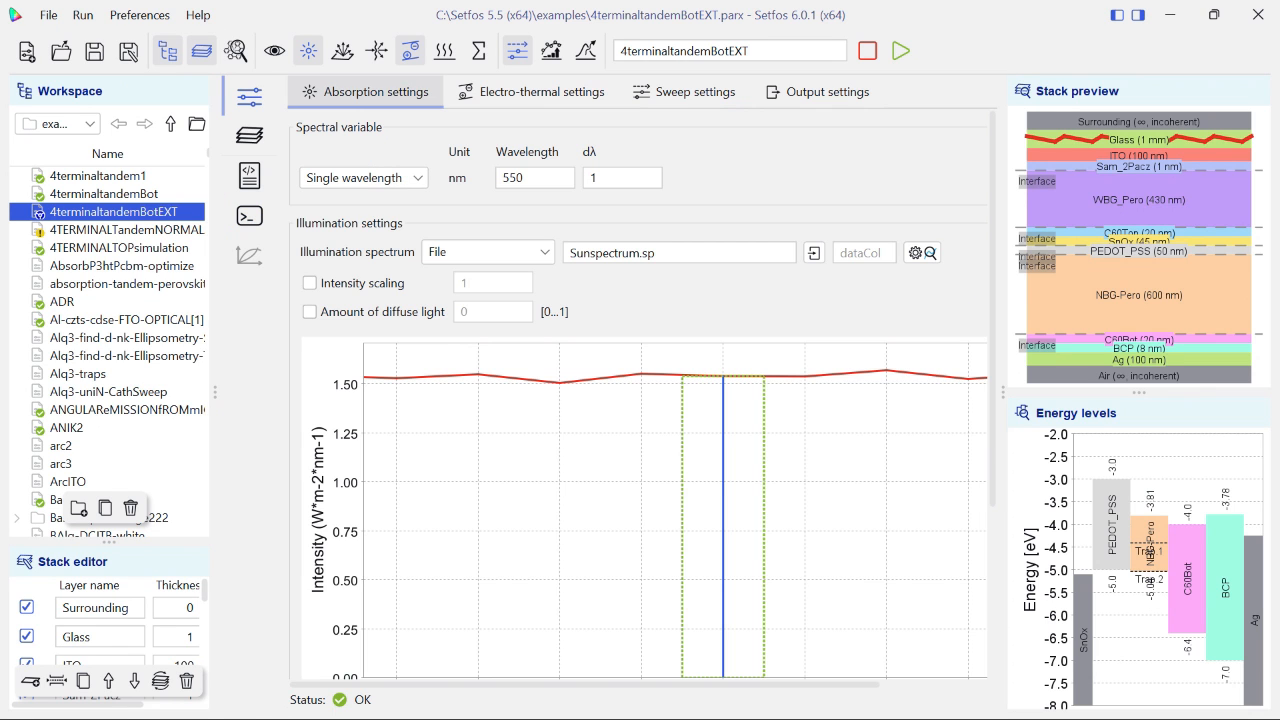
pyautogui.rightClick(513, 476)
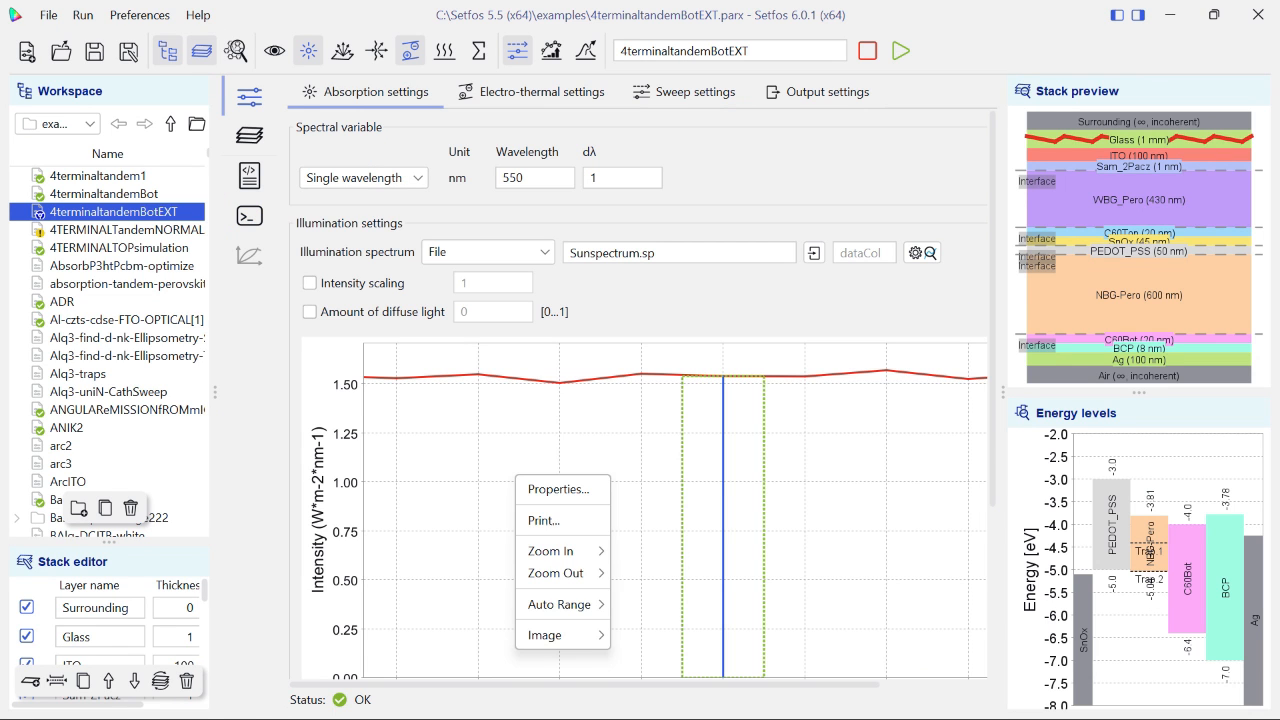
pyautogui.click(558, 490)
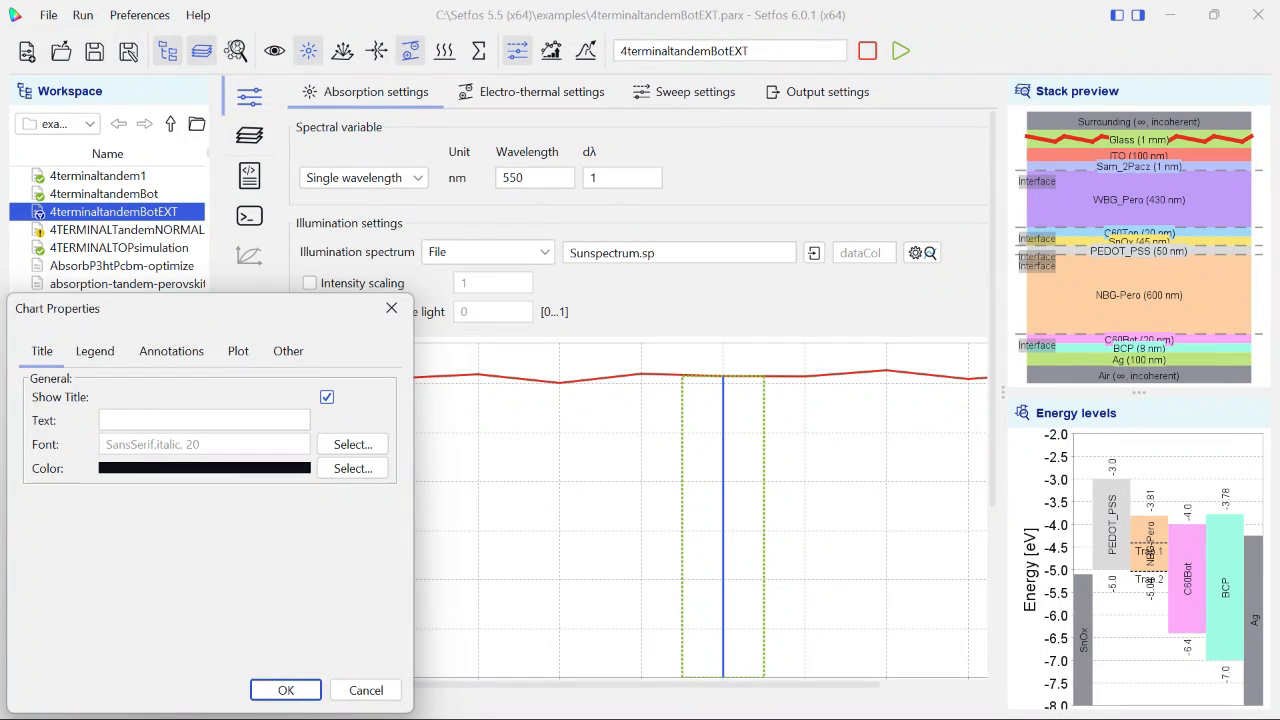
pyautogui.click(95, 351)
pyautogui.click(171, 351)
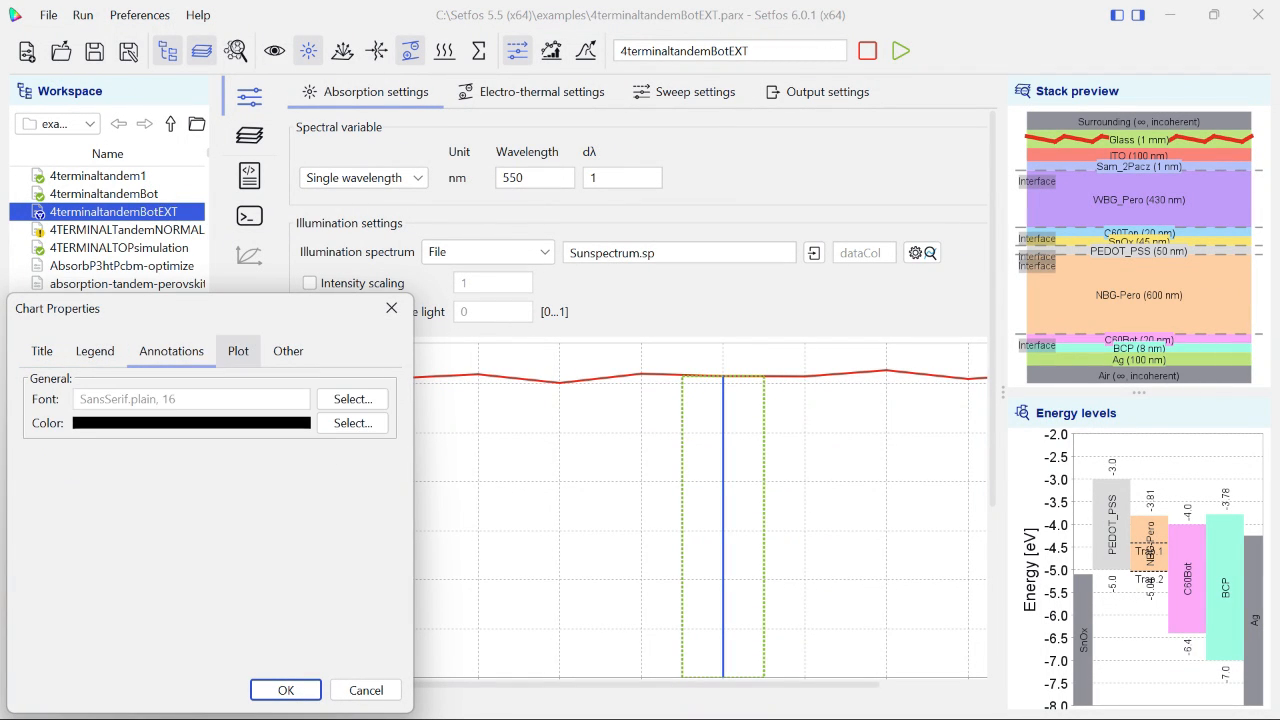
pyautogui.click(238, 351)
pyautogui.click(122, 553)
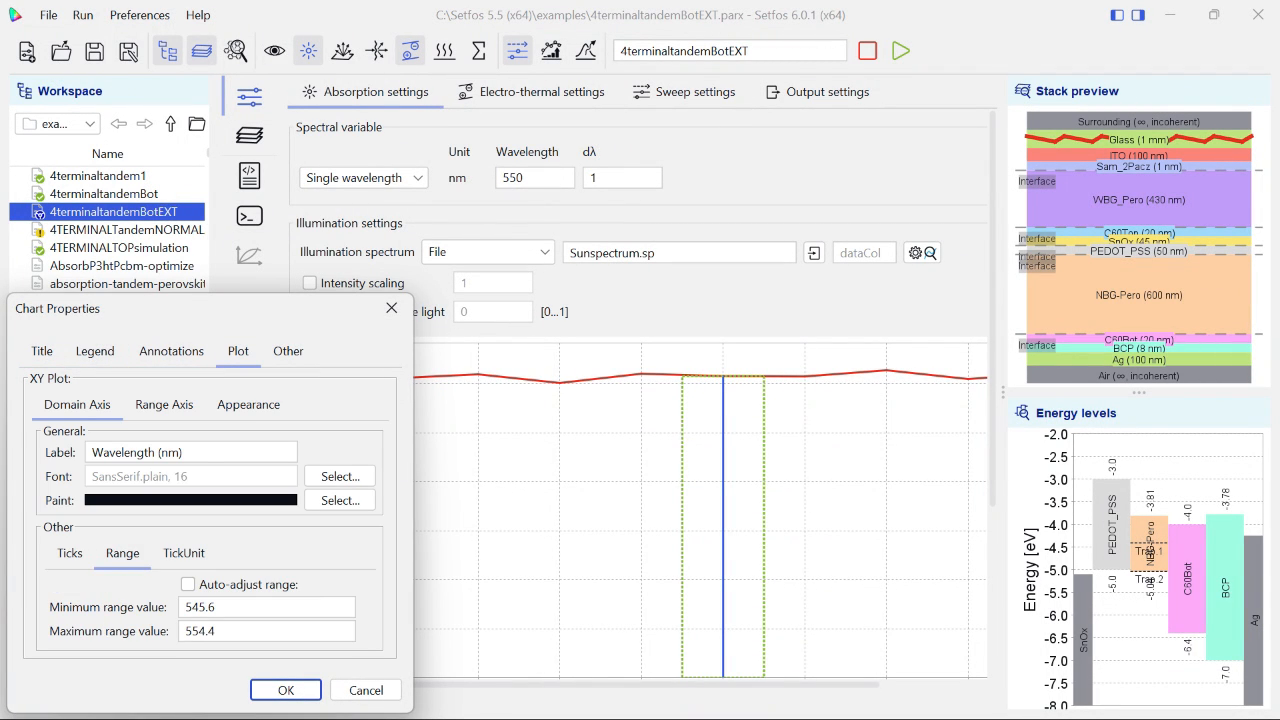
pyautogui.click(164, 404)
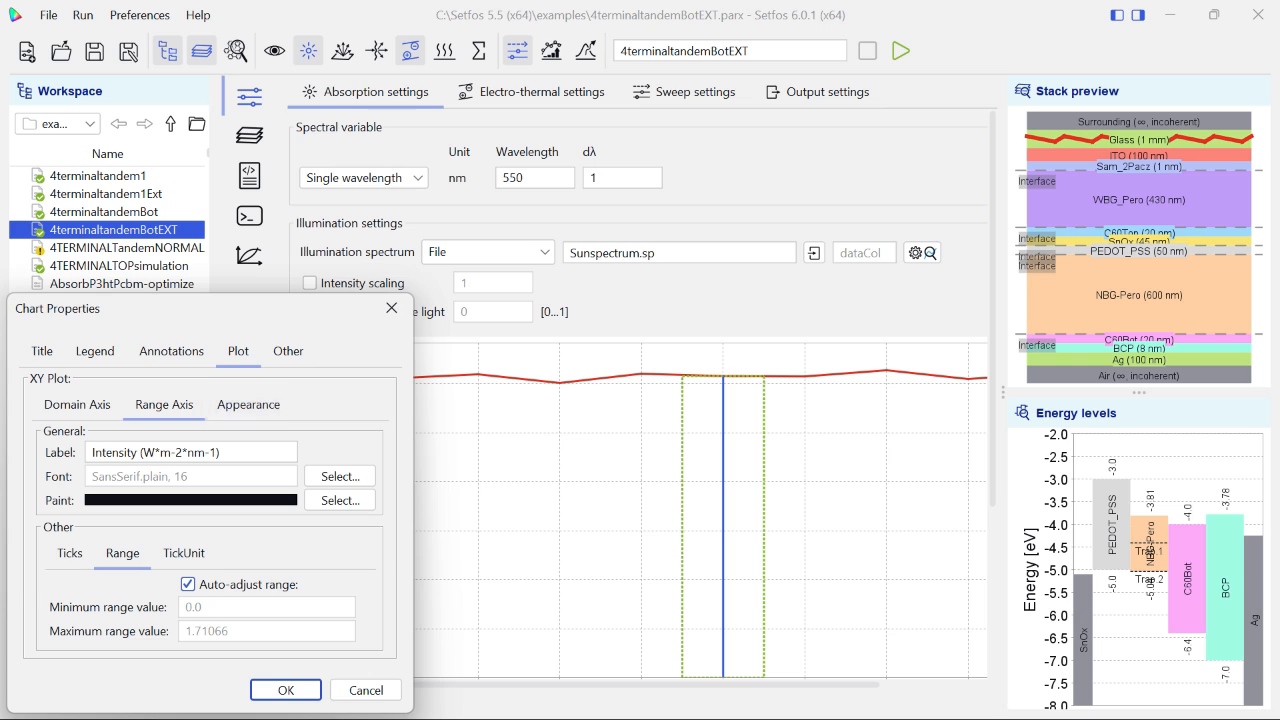
pyautogui.click(391, 308)
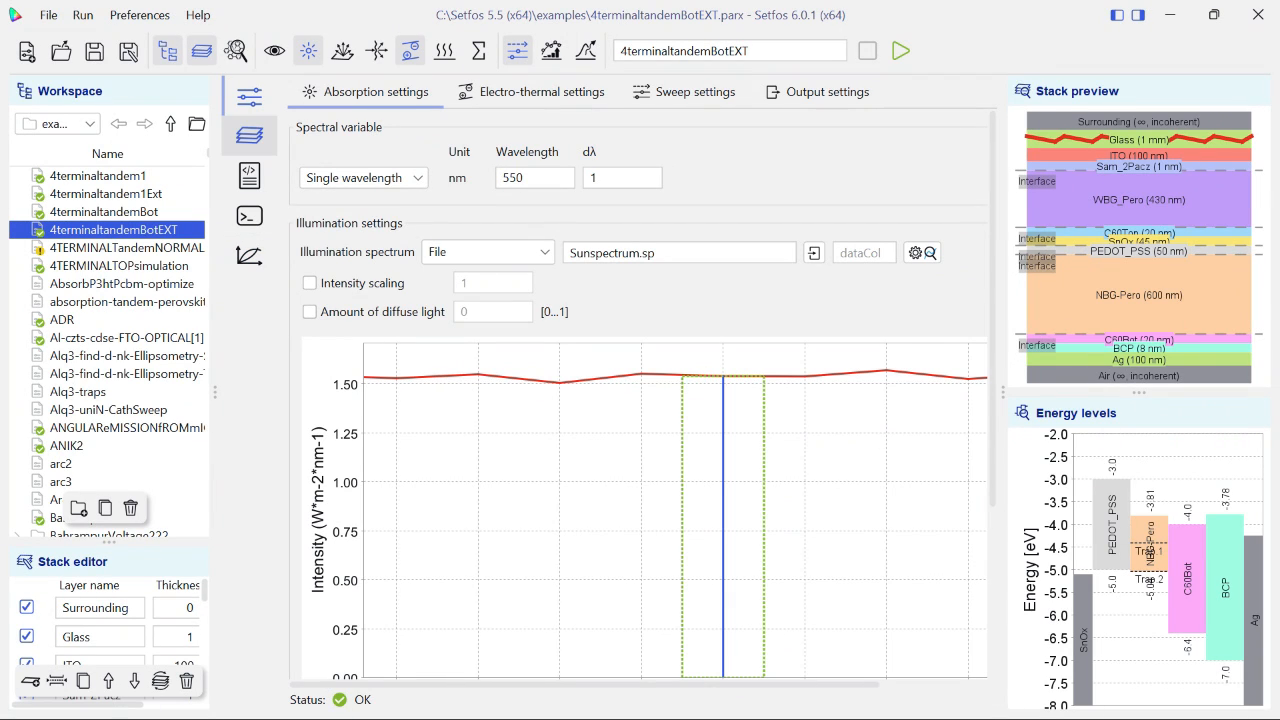
pyautogui.click(684, 92)
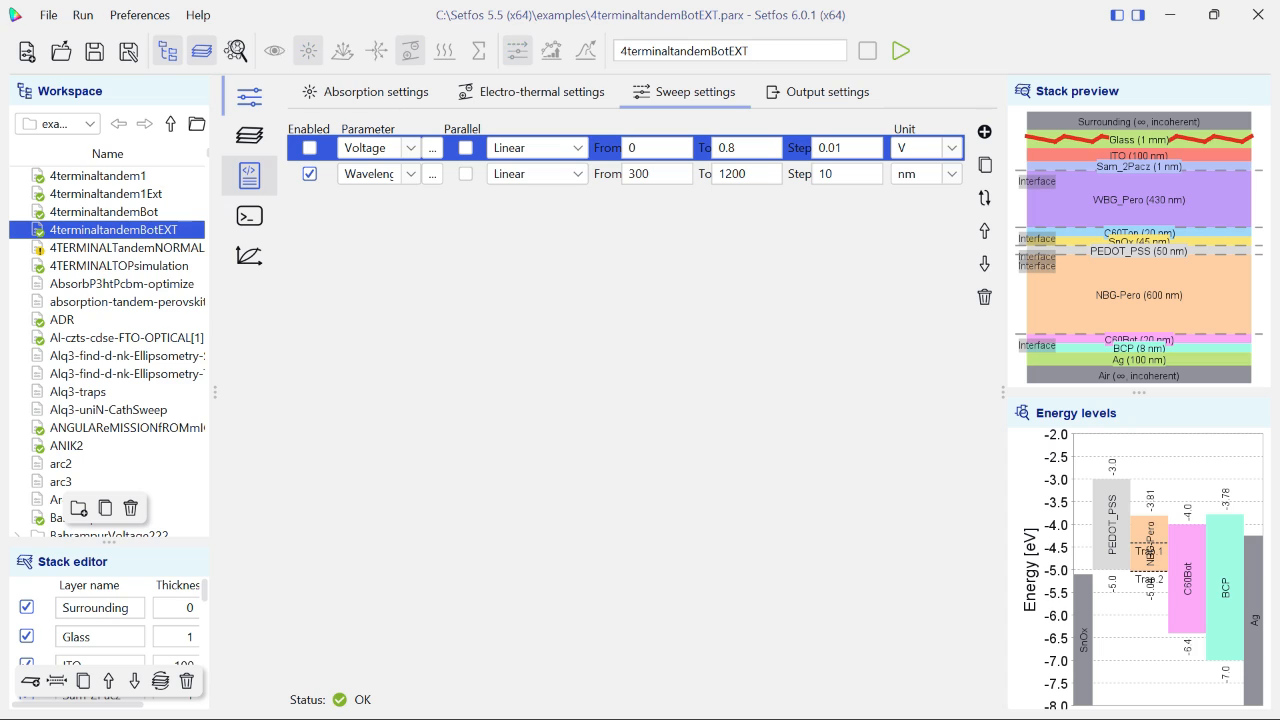